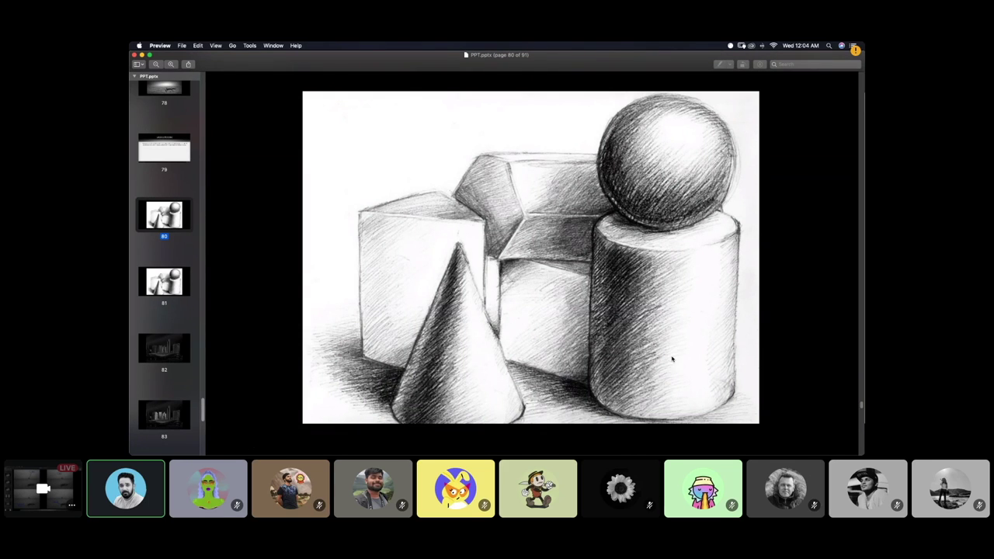
Show slide 81 with light arrows on the shaded solids, and the skyline photo slides 82, 84 and 85
{"action": "left_click", "coordinate": [180, 298]}
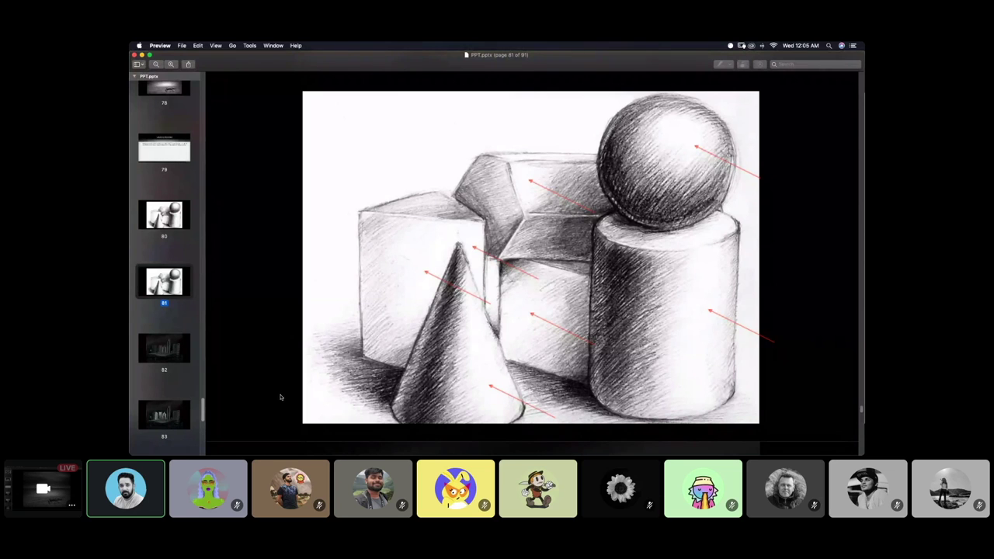
{"action": "left_click", "coordinate": [165, 354]}
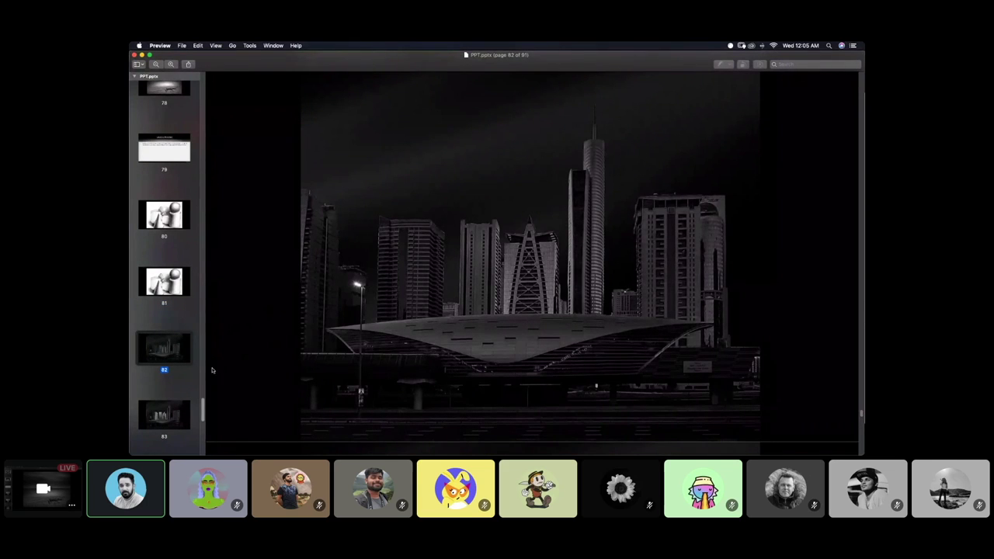
{"action": "scroll", "coordinate": [201, 405], "scroll_direction": "down", "scroll_amount": 3}
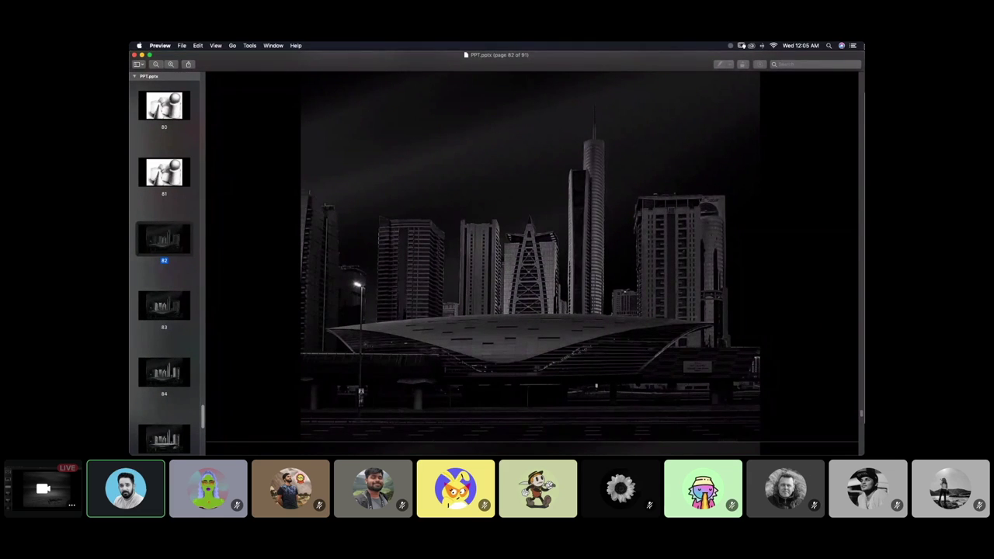
{"action": "left_click", "coordinate": [183, 371]}
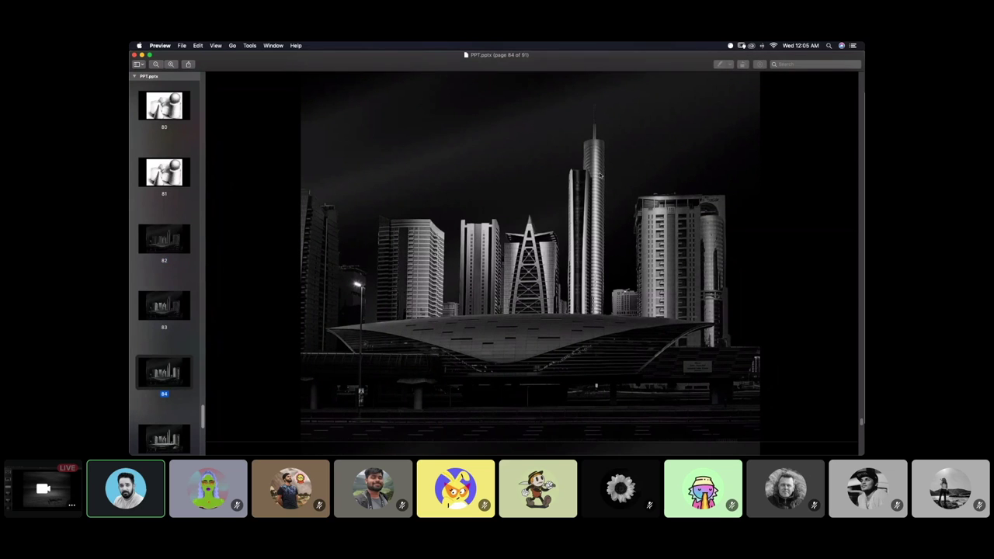
{"action": "scroll", "coordinate": [200, 423], "scroll_direction": "down", "scroll_amount": 3}
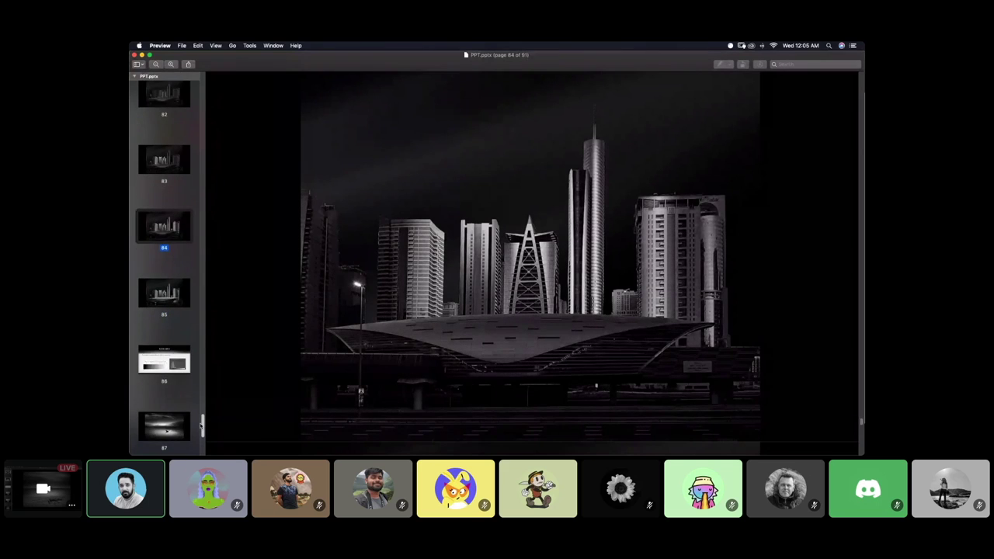
{"action": "scroll", "coordinate": [200, 423], "scroll_direction": "up", "scroll_amount": 2}
{"action": "left_click", "coordinate": [163, 388]}
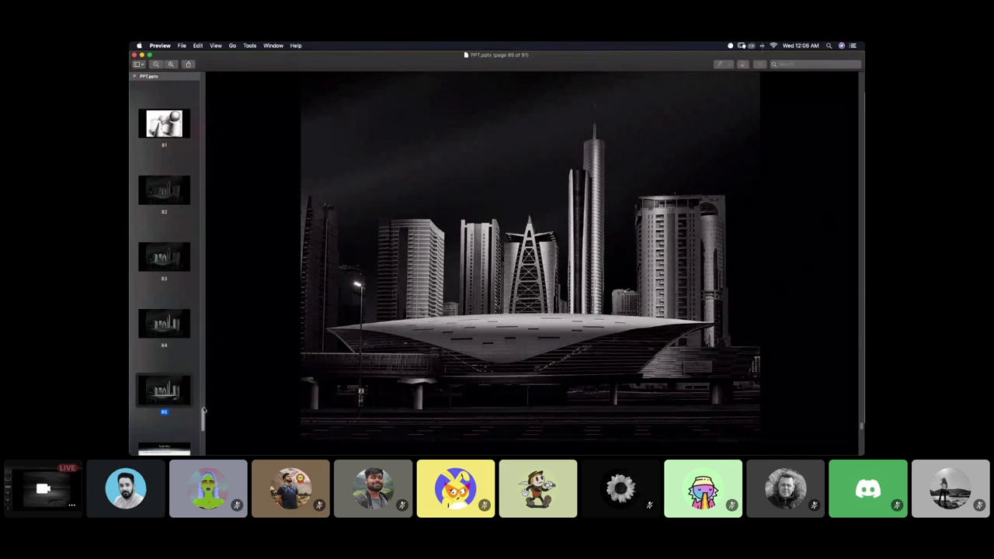
Show the Tonal Range slide 86 and the boat photo slides 87 and 88
{"action": "scroll", "coordinate": [203, 410], "scroll_direction": "down", "scroll_amount": 3}
{"action": "left_click", "coordinate": [183, 357]}
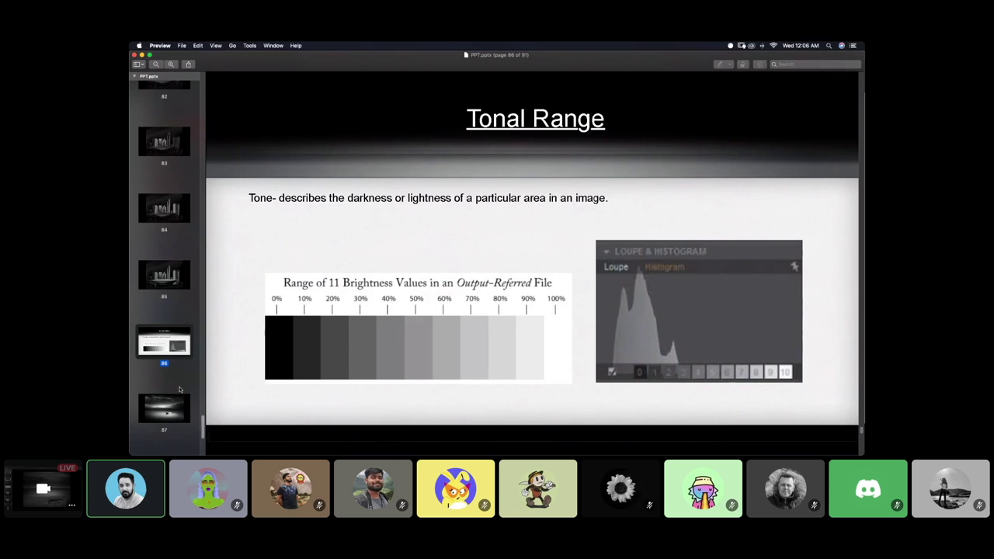
{"action": "left_click", "coordinate": [168, 413]}
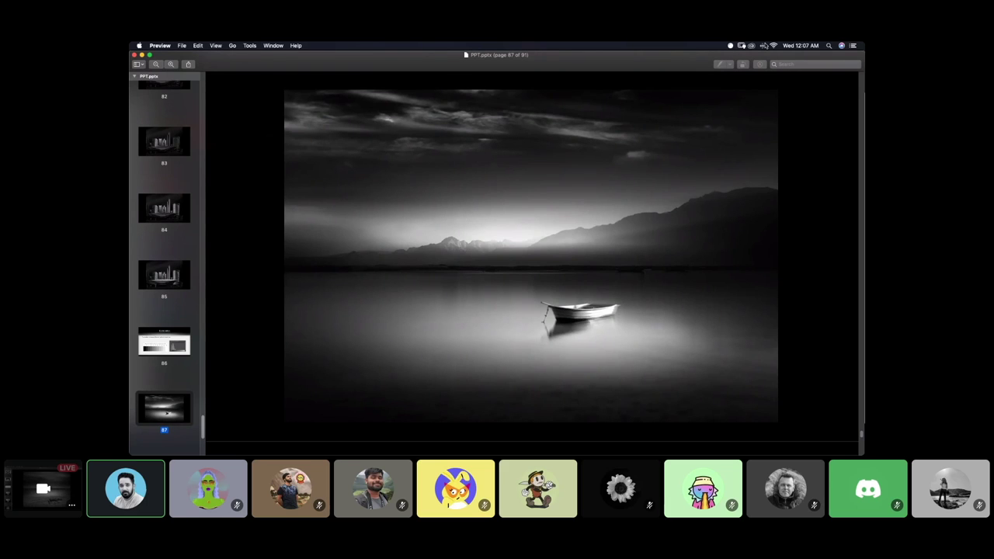
{"action": "scroll", "coordinate": [202, 427], "scroll_direction": "down", "scroll_amount": 2}
{"action": "scroll", "coordinate": [202, 427], "scroll_direction": "down", "scroll_amount": 4}
{"action": "left_click", "coordinate": [172, 250]}
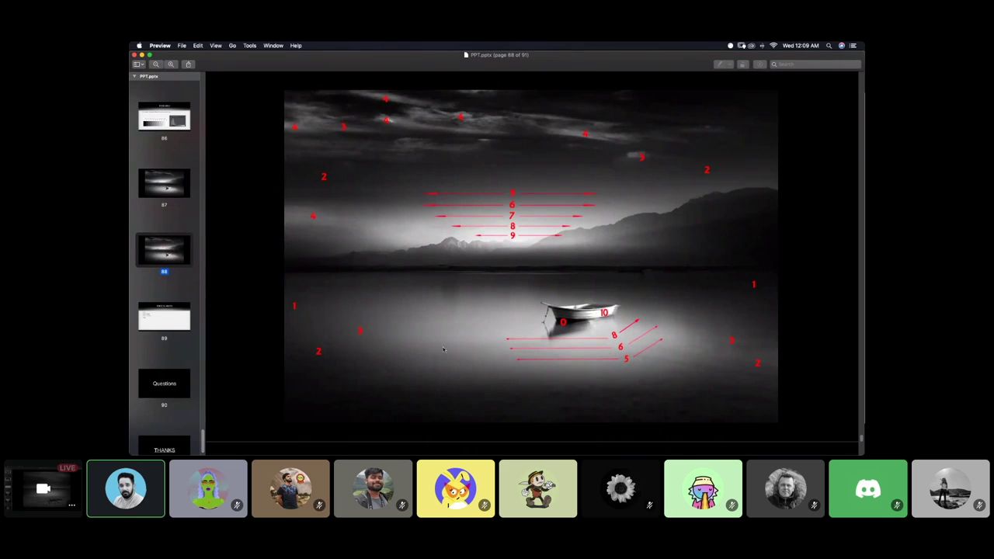
Show the closing slides 89 to 91: Finishing Touches, Questions and THANKS
{"action": "left_click", "coordinate": [178, 311]}
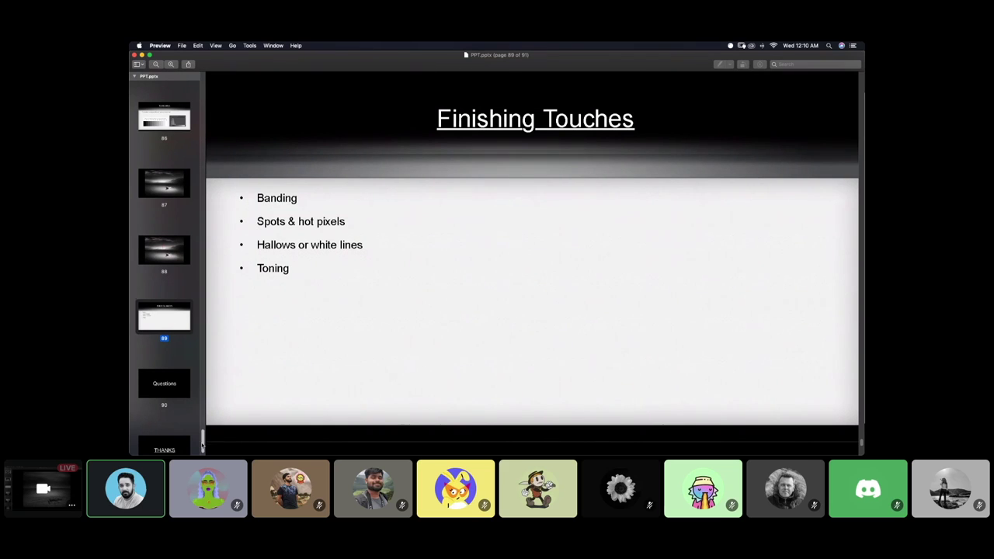
{"action": "scroll", "coordinate": [206, 439], "scroll_direction": "down", "scroll_amount": 1}
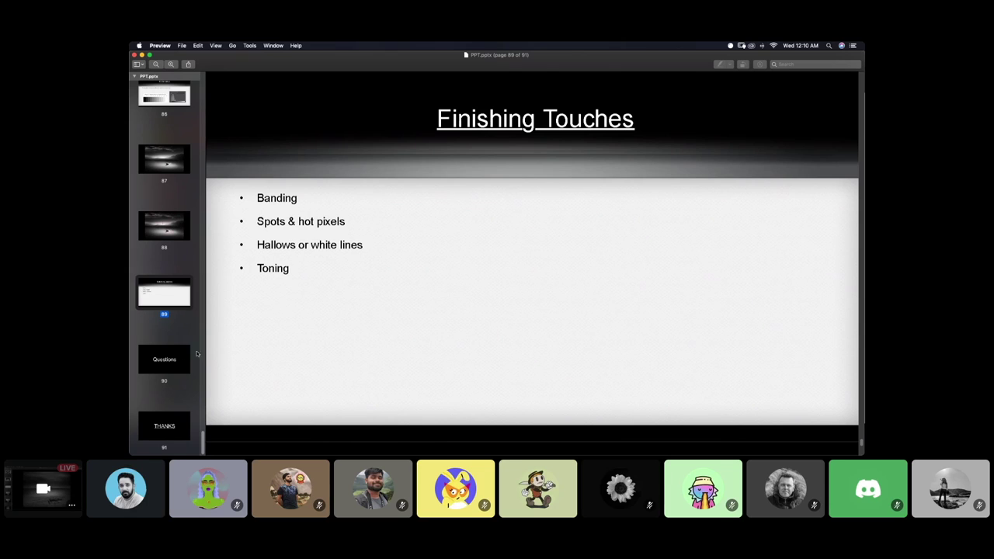
{"action": "left_click", "coordinate": [167, 369]}
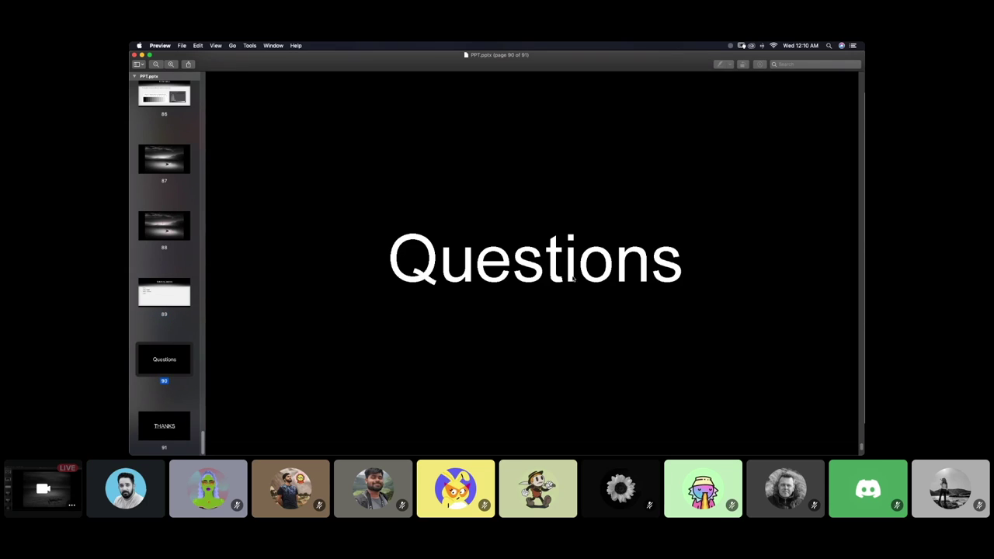
{"action": "left_click", "coordinate": [184, 436]}
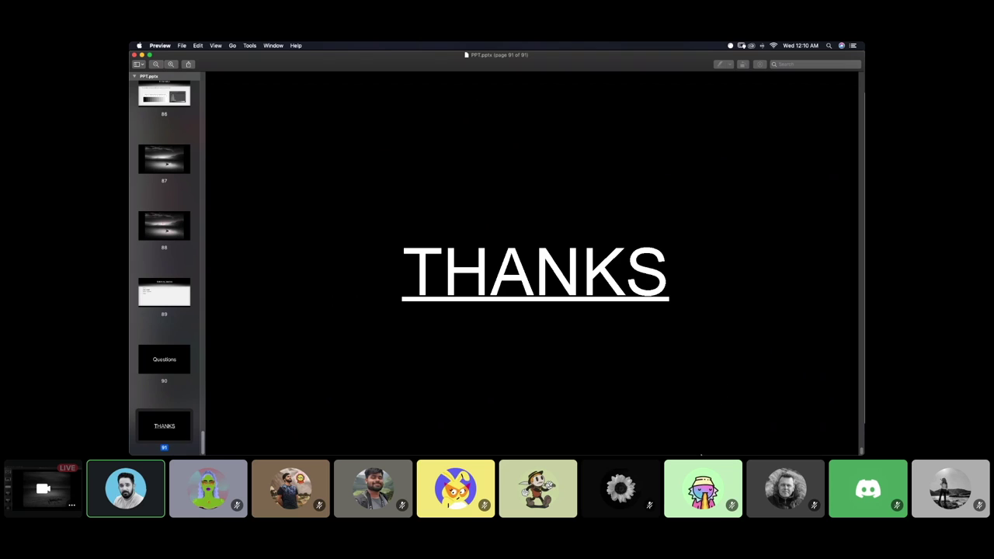
Switch to Lightroom and reset all Develop adjustments on the sculpture photo
{"action": "mouse_move", "coordinate": [691, 451]}
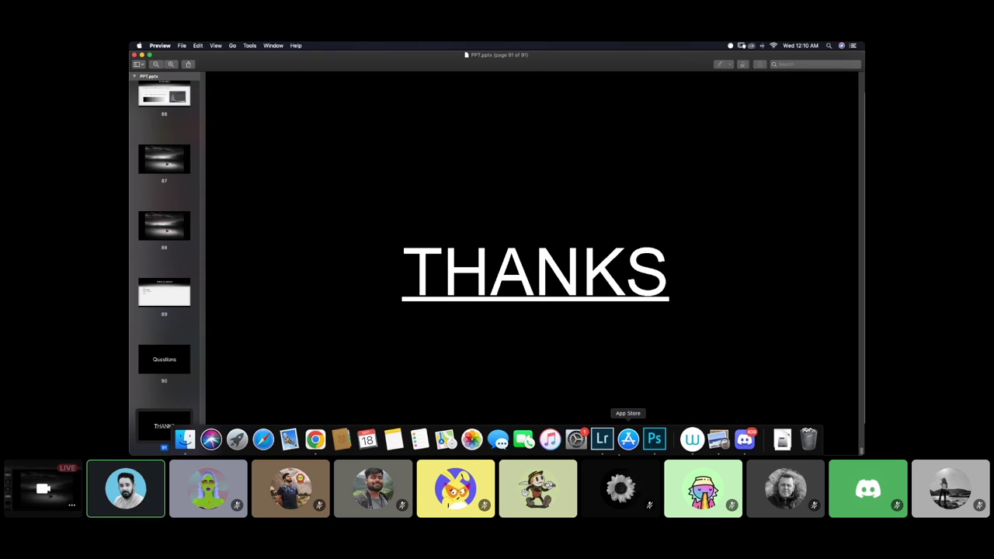
{"action": "left_click", "coordinate": [603, 440]}
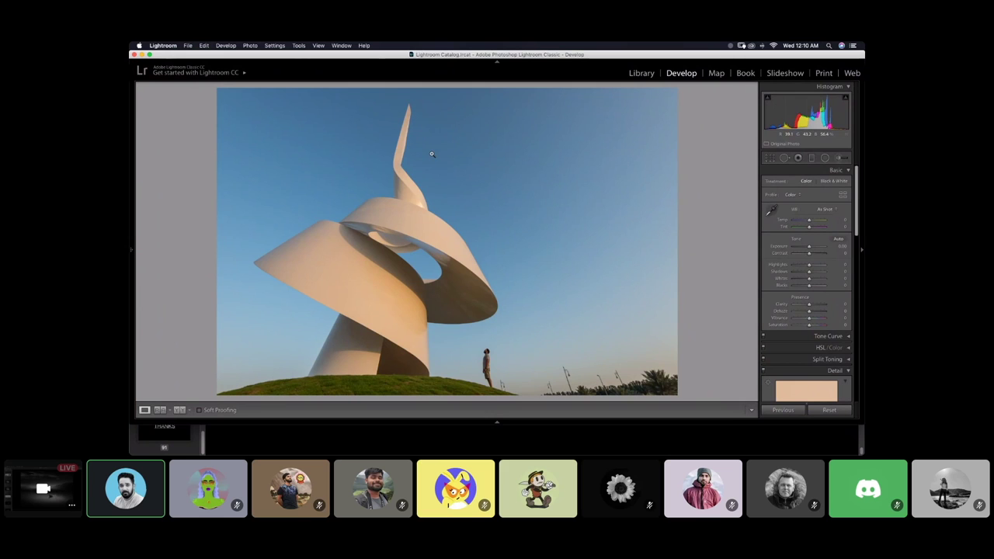
{"action": "left_click", "coordinate": [841, 409]}
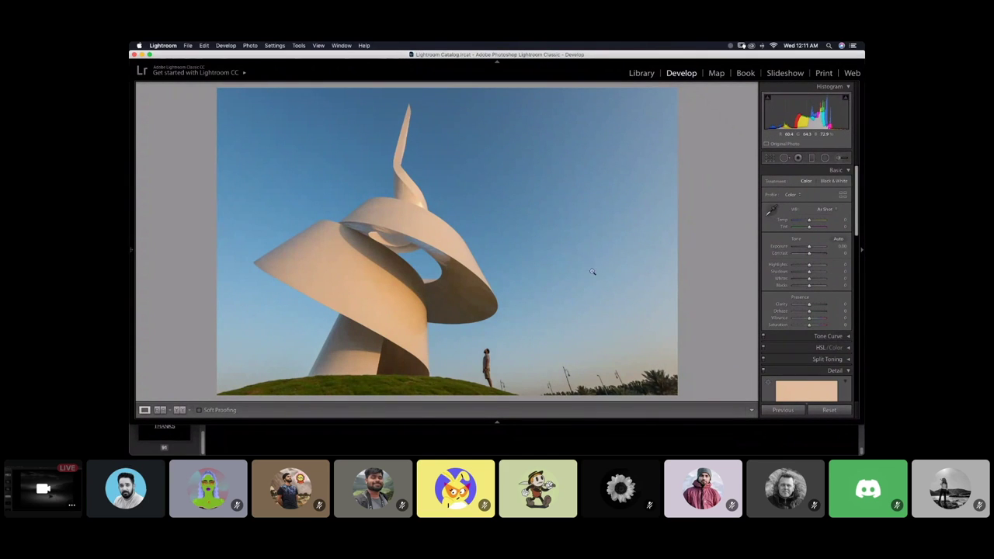
Review the white balance presets available for the photo and leave As Shot selected
{"action": "left_click", "coordinate": [835, 212]}
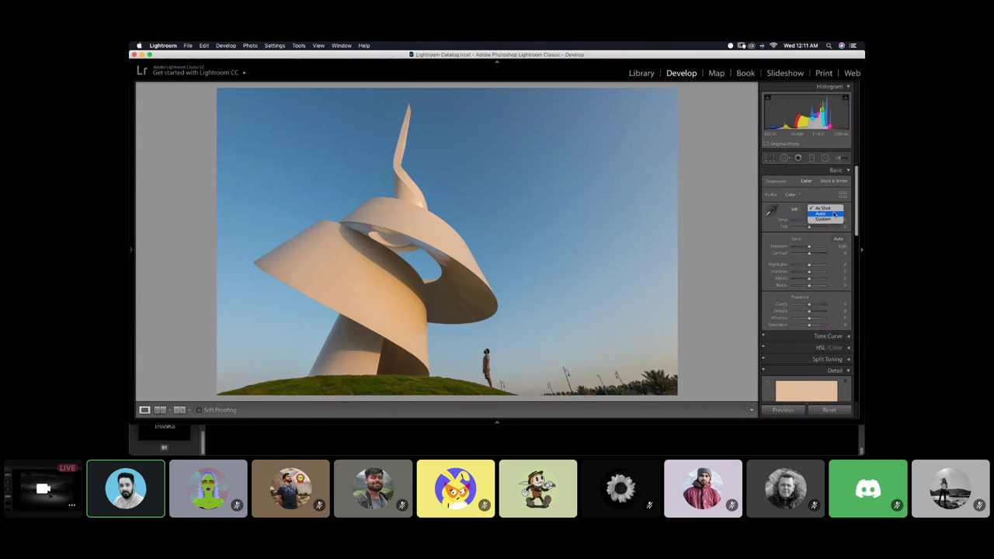
{"action": "left_click", "coordinate": [806, 213]}
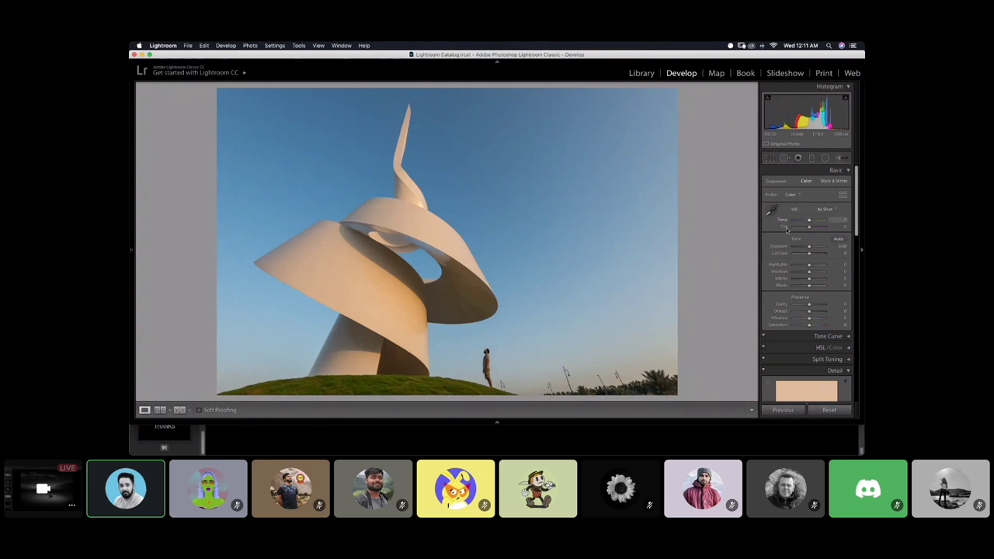
{"action": "left_click", "coordinate": [836, 211]}
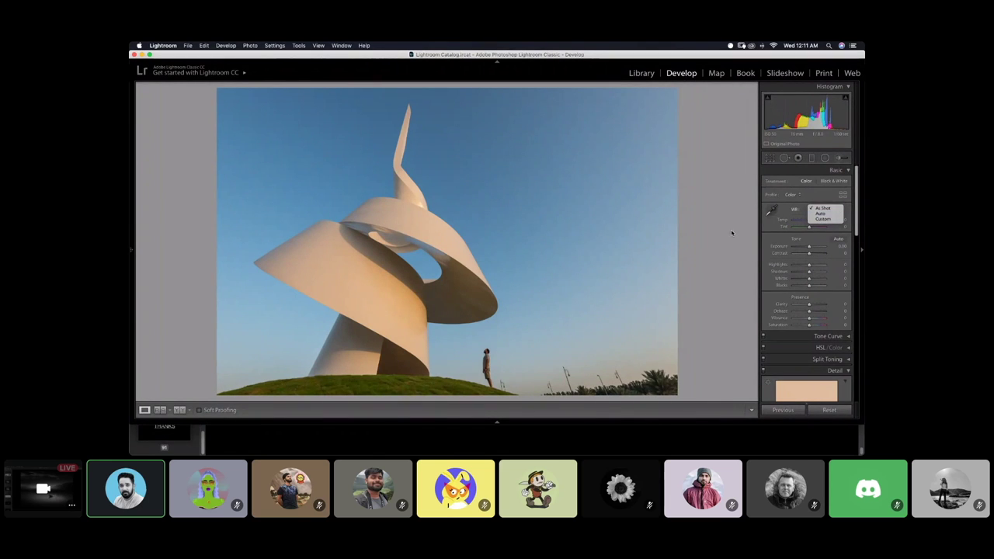
{"action": "left_click", "coordinate": [730, 233]}
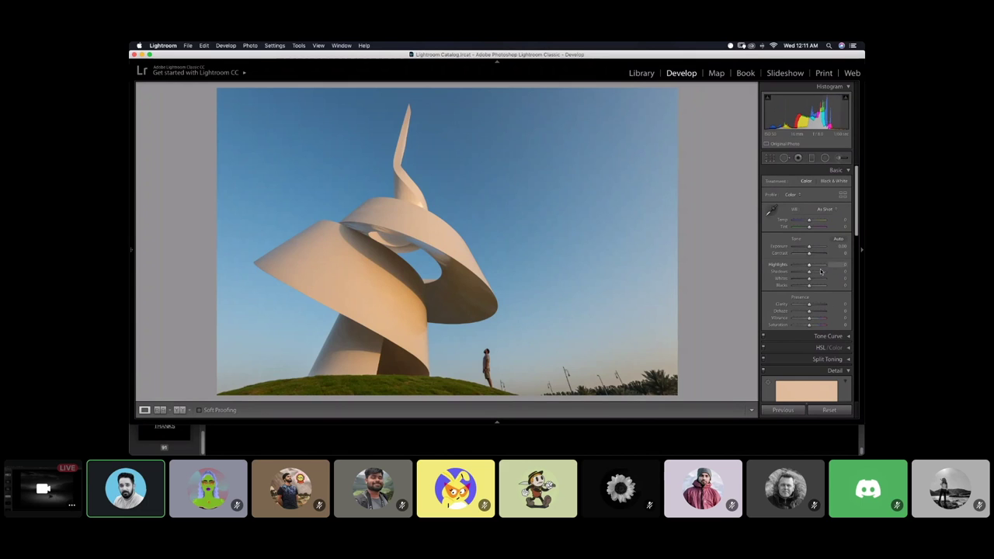
Try a much warmer white balance, set Temp to −10, and inspect the person beside the sculpture
{"action": "left_click_drag", "start_coordinate": [808, 222], "coordinate": [820, 225]}
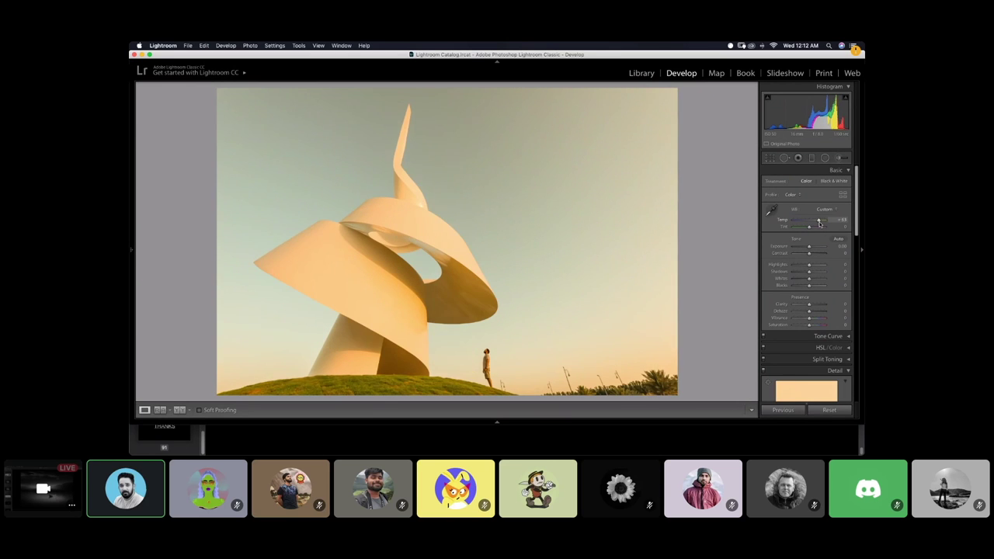
{"action": "left_click_drag", "start_coordinate": [820, 226], "coordinate": [807, 223]}
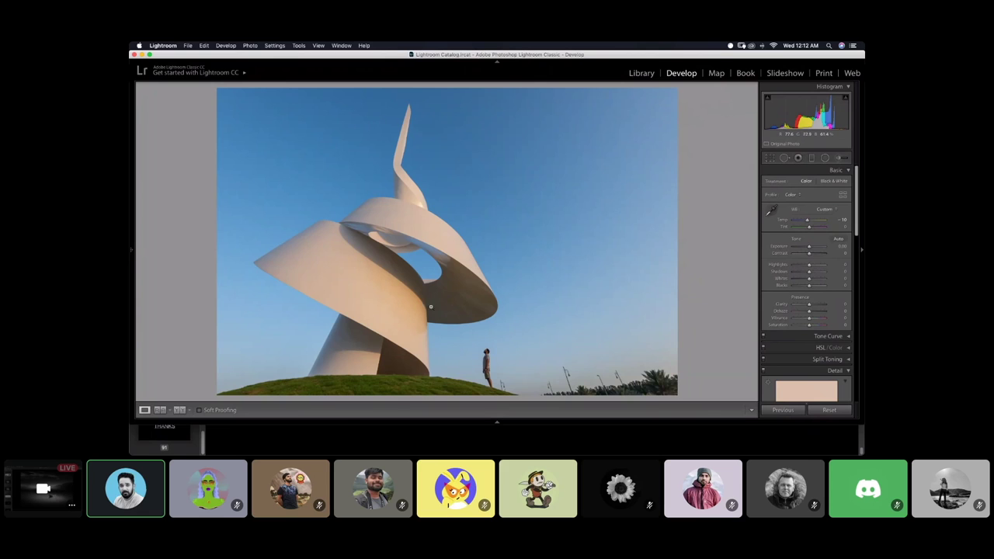
{"action": "left_click", "coordinate": [489, 363]}
{"action": "left_click_drag", "start_coordinate": [494, 375], "coordinate": [496, 249]}
{"action": "left_click", "coordinate": [495, 249]}
Try raising Exposure to about +1.55, and reset it to its default
{"action": "scroll", "coordinate": [854, 231], "scroll_direction": "down", "scroll_amount": 3}
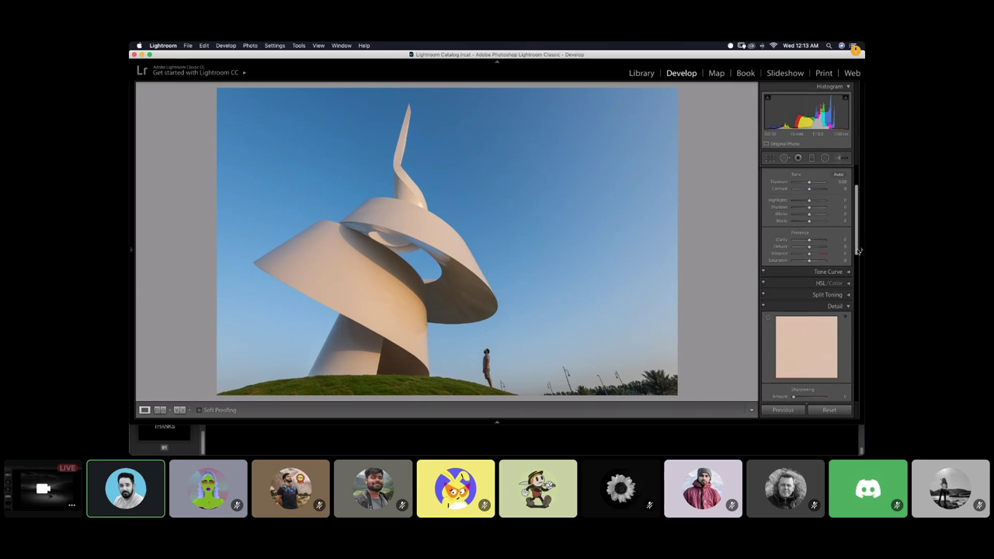
{"action": "scroll", "coordinate": [854, 248], "scroll_direction": "up", "scroll_amount": 1}
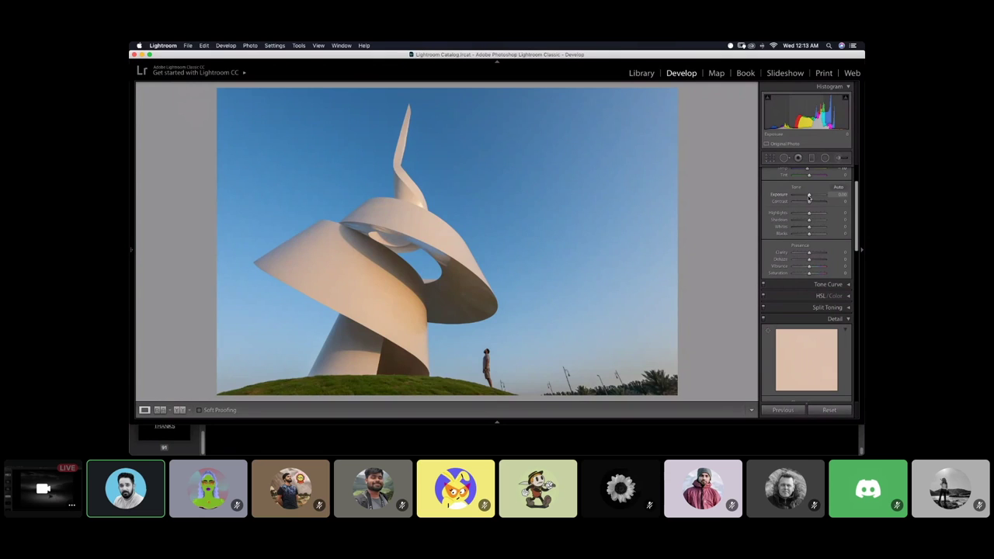
{"action": "left_click_drag", "start_coordinate": [809, 197], "coordinate": [813, 197]}
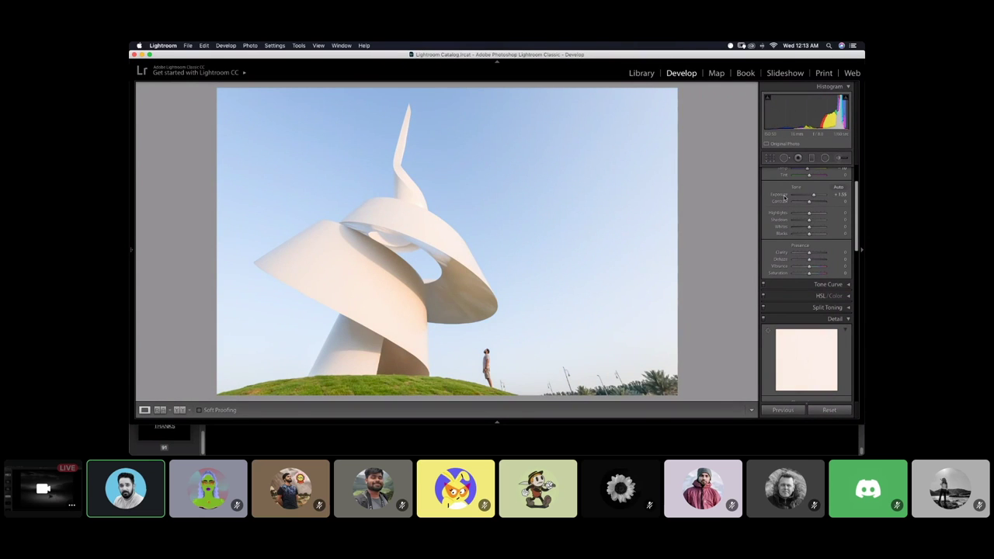
{"action": "double_click", "coordinate": [784, 196]}
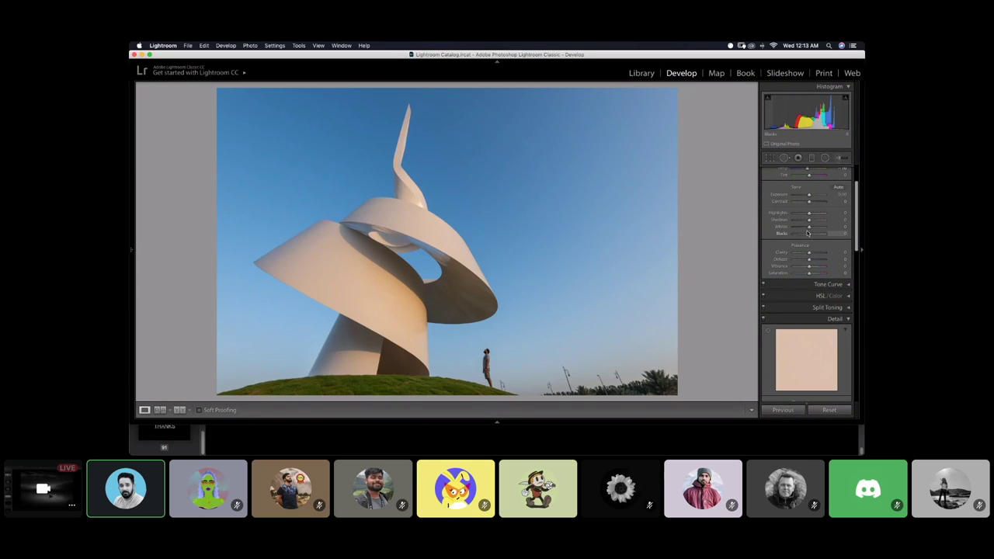
Set Highlights and Shadows to −21, Whites to +12 and Vibrance to +11
{"action": "left_click_drag", "start_coordinate": [809, 230], "coordinate": [811, 233]}
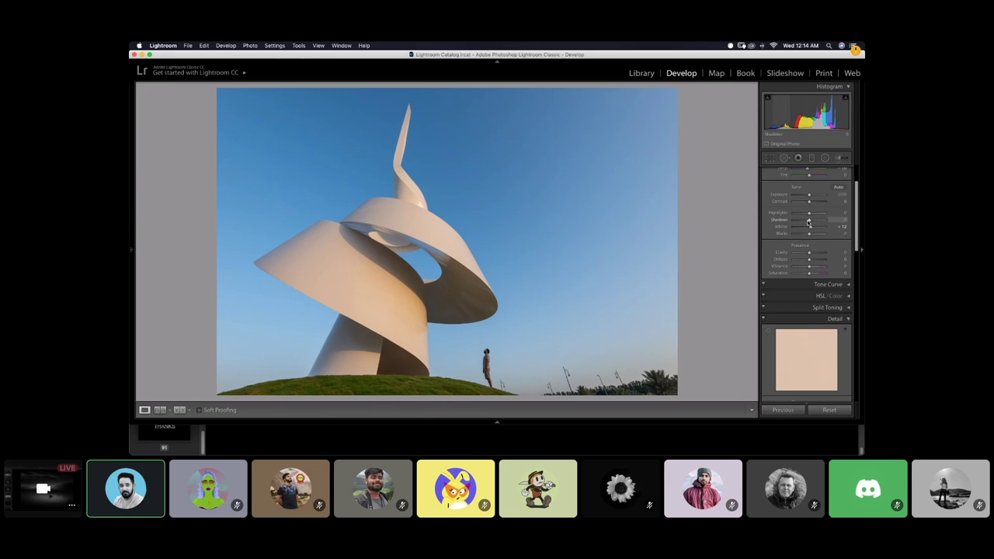
{"action": "mouse_move", "coordinate": [803, 222]}
{"action": "left_mouse_down"}
{"action": "mouse_move", "coordinate": [814, 222]}
{"action": "mouse_move", "coordinate": [809, 236]}
{"action": "left_mouse_up"}
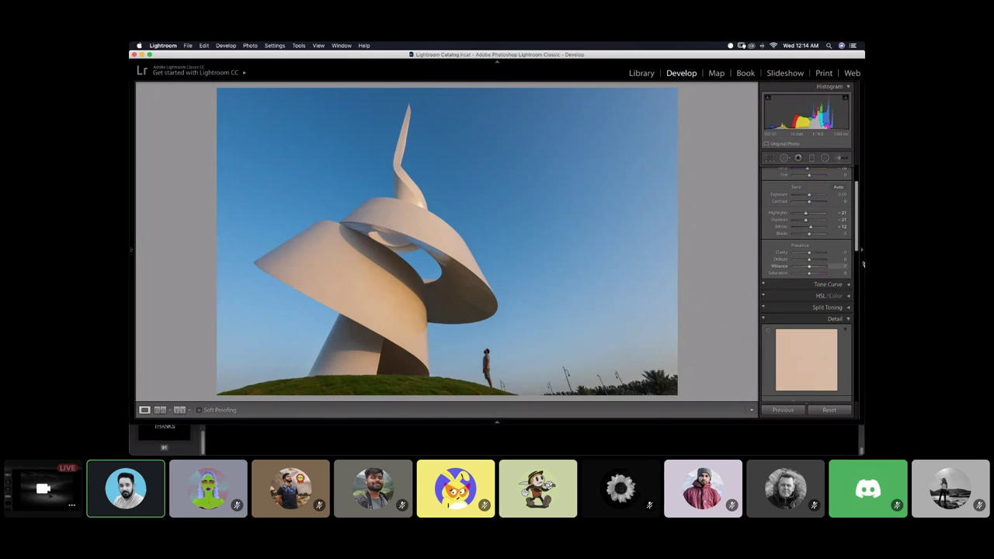
{"action": "left_click_drag", "start_coordinate": [809, 268], "coordinate": [809, 275]}
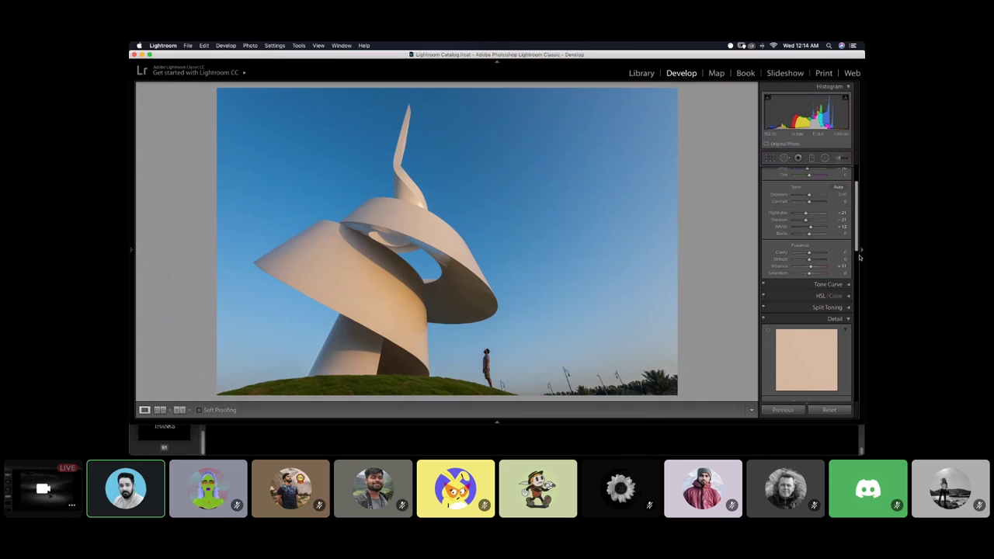
Sharpen the photo with an Amount of about 50, Radius 0.5 and Detail 32
{"action": "left_click", "coordinate": [848, 318]}
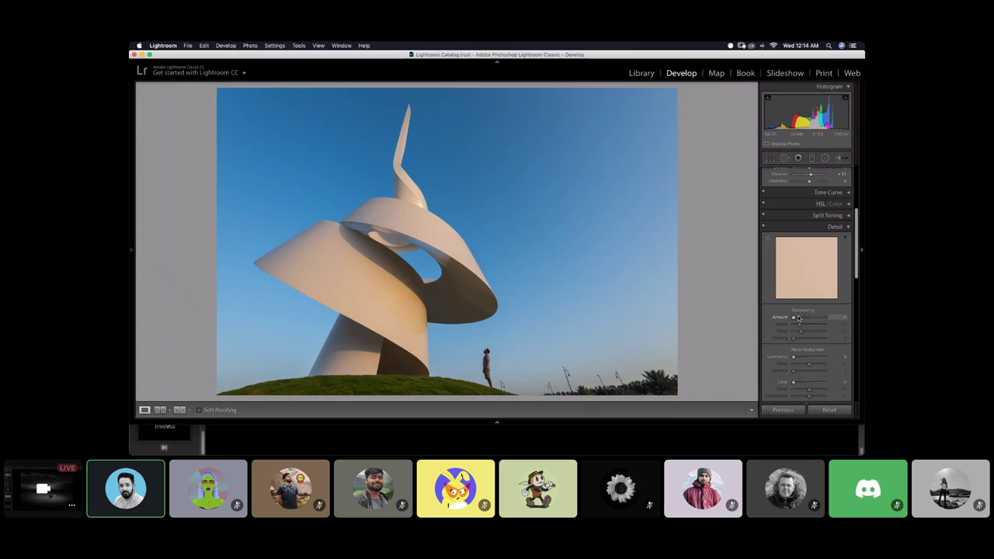
{"action": "left_click_drag", "start_coordinate": [793, 318], "coordinate": [803, 318]}
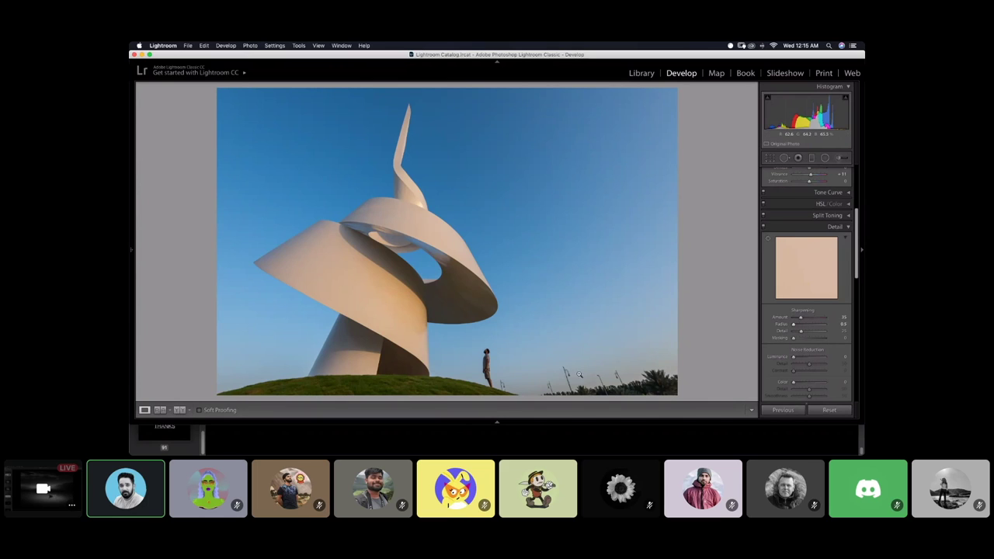
{"action": "left_click", "coordinate": [836, 338]}
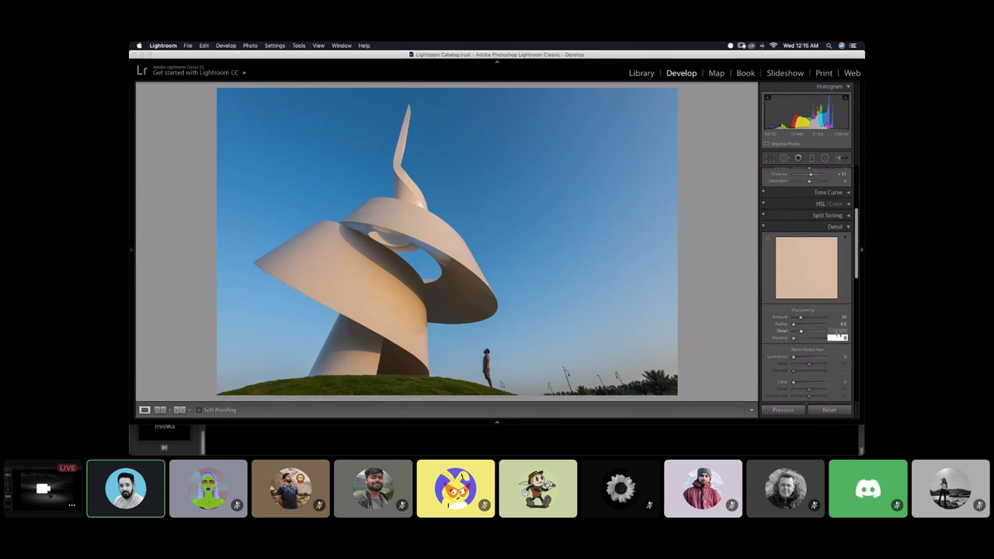
{"action": "left_click", "coordinate": [805, 319]}
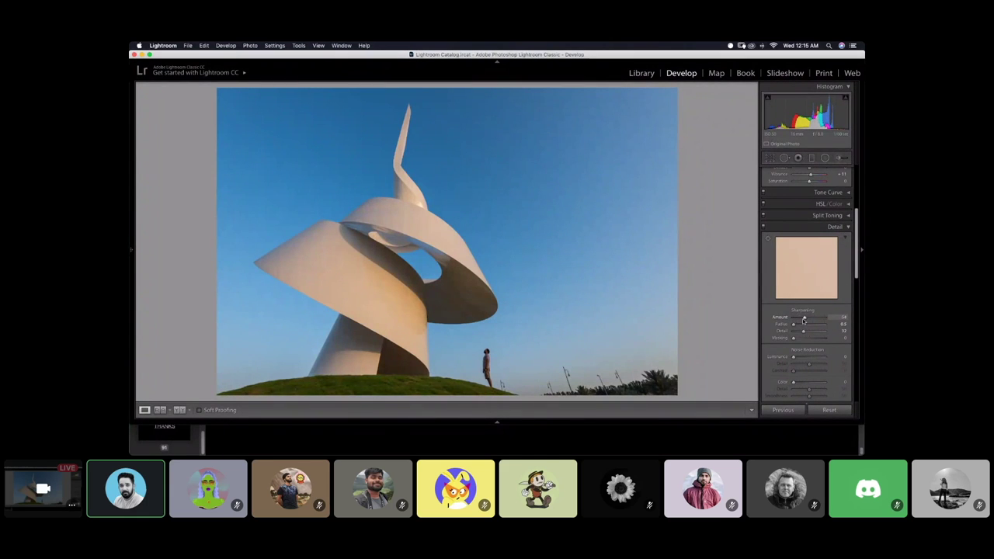
Check the sculpture's curved edges up close and reduce the sharpening Amount and Detail to about 31 each
{"action": "left_click", "coordinate": [547, 165]}
{"action": "left_click_drag", "start_coordinate": [421, 254], "coordinate": [650, 285]}
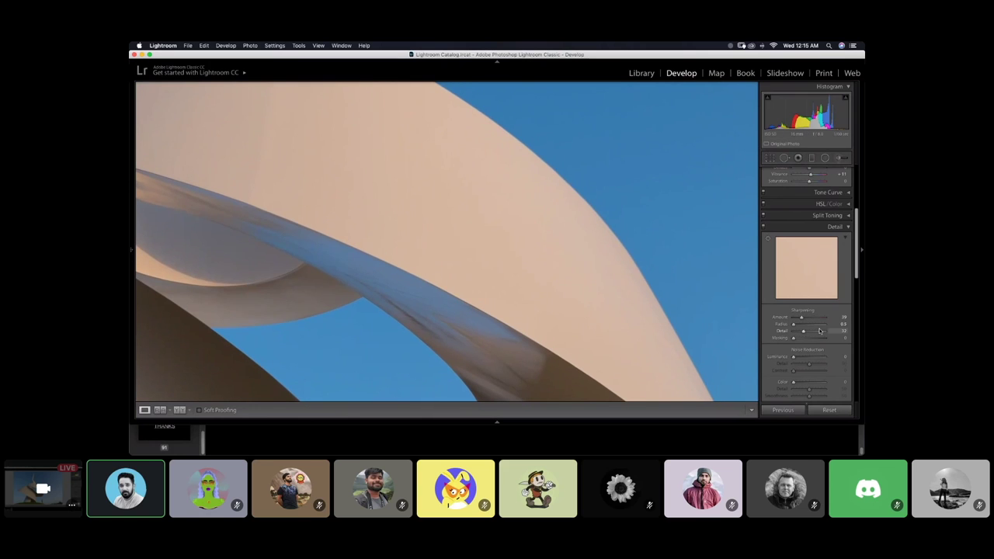
{"action": "left_click_drag", "start_coordinate": [807, 318], "coordinate": [814, 320]}
{"action": "left_click_drag", "start_coordinate": [814, 318], "coordinate": [797, 319]}
{"action": "left_click", "coordinate": [838, 316]}
{"action": "left_click", "coordinate": [838, 331]}
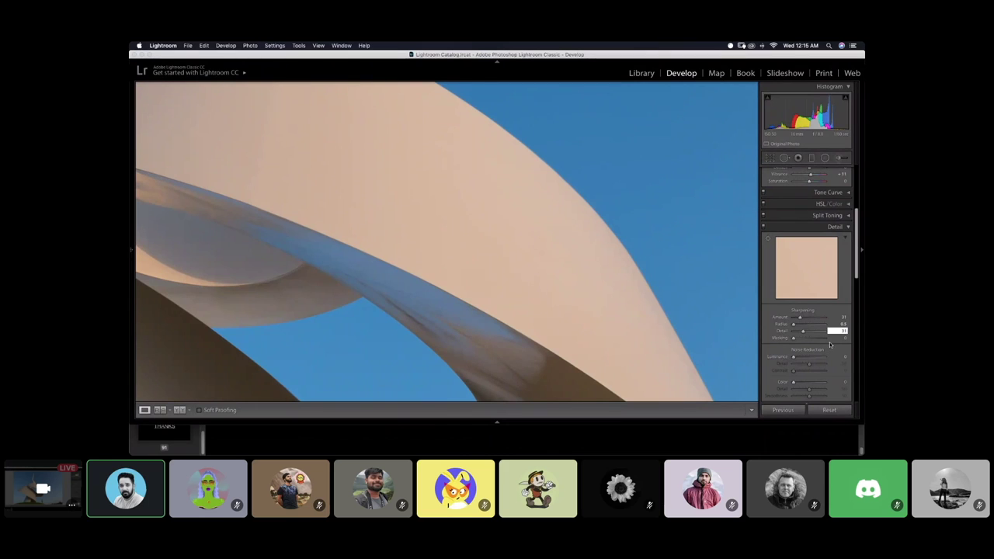
{"action": "left_click", "coordinate": [838, 346]}
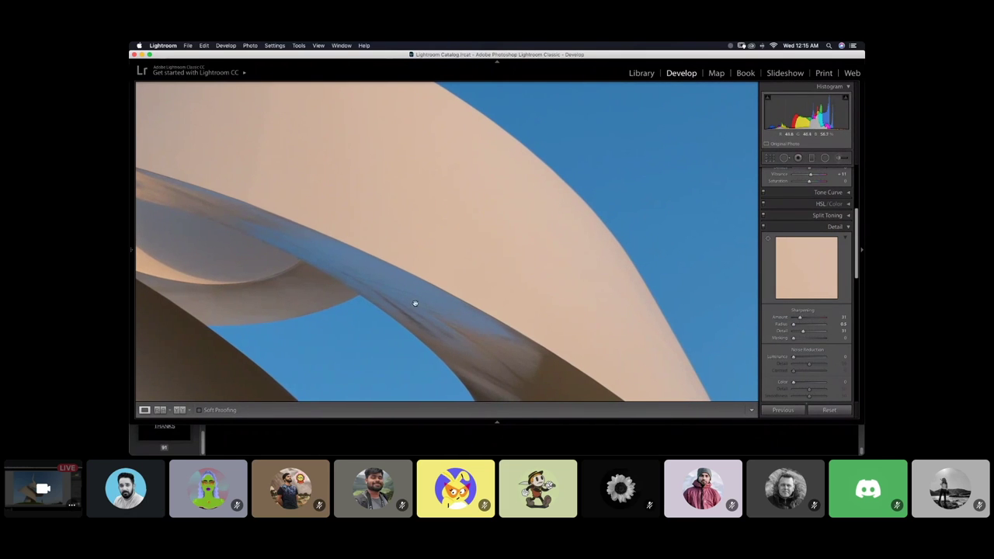
{"action": "left_click", "coordinate": [444, 304]}
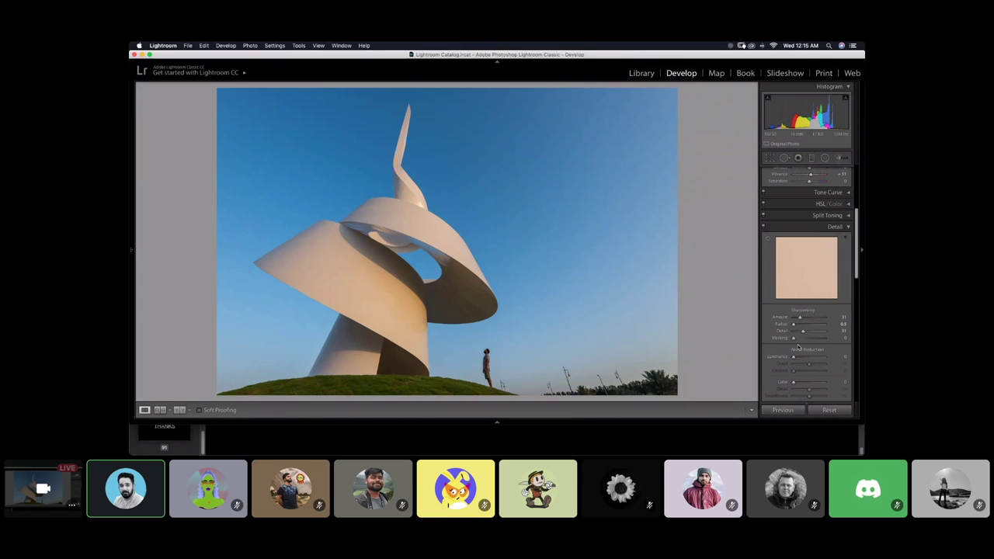
Preview the sharpening mask in black and white and set Masking to about 2
{"action": "key", "text": "alt"}
{"action": "left_click_drag", "start_coordinate": [792, 338], "coordinate": [795, 339]}
{"action": "left_click", "coordinate": [800, 339], "text": "alt"}
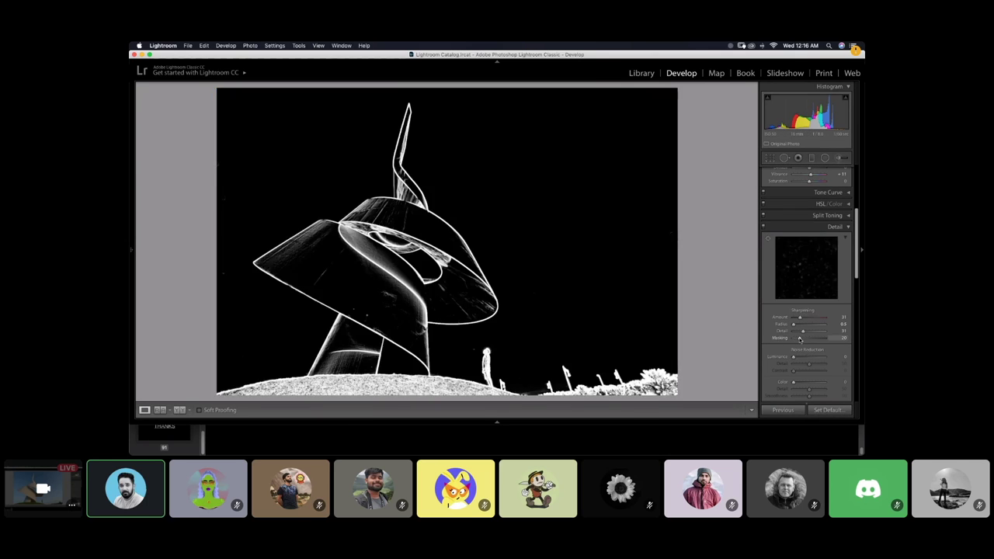
{"action": "left_click_drag", "start_coordinate": [799, 339], "coordinate": [784, 338]}
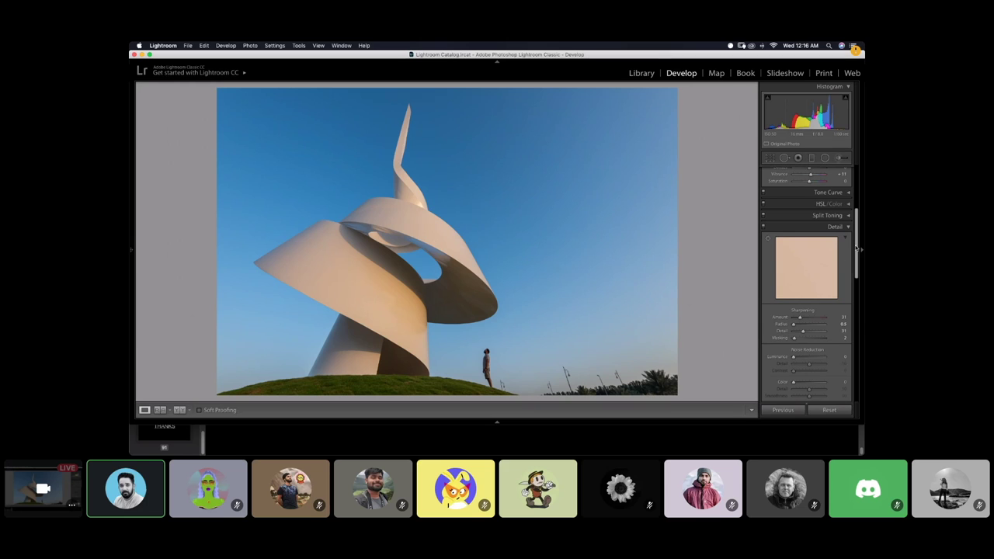
Enable Remove Chromatic Aberration and Enable Profile Corrections for the lens, and look over the manual distortion settings
{"action": "left_click_drag", "start_coordinate": [857, 264], "coordinate": [857, 317]}
{"action": "left_click", "coordinate": [821, 268]}
{"action": "left_click", "coordinate": [794, 276]}
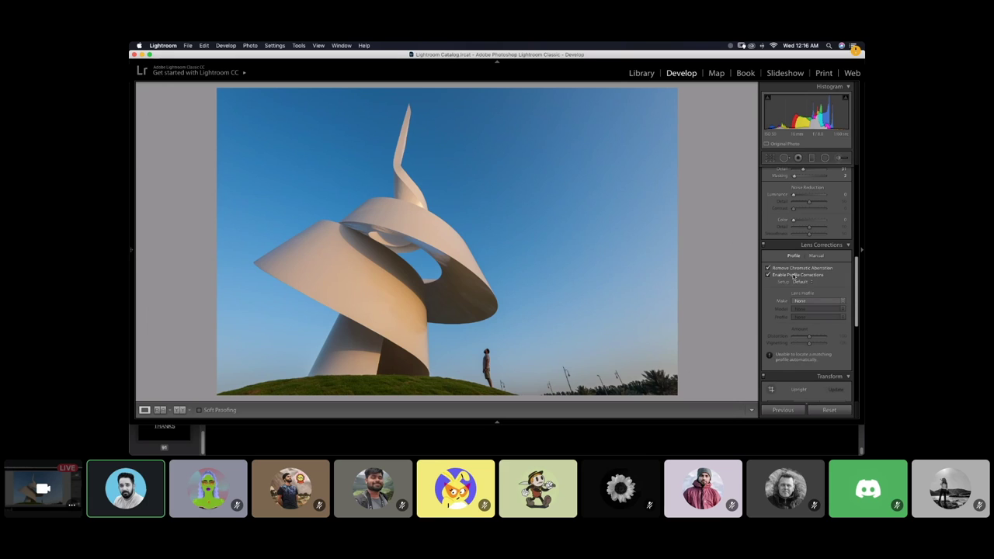
{"action": "left_click", "coordinate": [816, 257]}
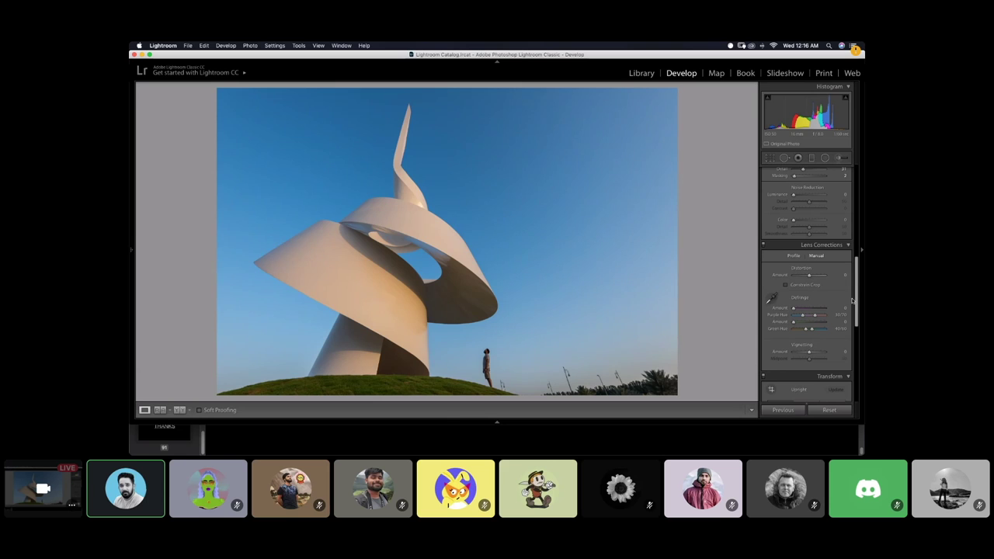
{"action": "left_click_drag", "start_coordinate": [813, 276], "coordinate": [812, 277]}
Try a Vertical perspective transform of about −32 on the photo, and undo it
{"action": "scroll", "coordinate": [855, 293], "scroll_direction": "down", "scroll_amount": 5}
{"action": "left_click", "coordinate": [841, 321]}
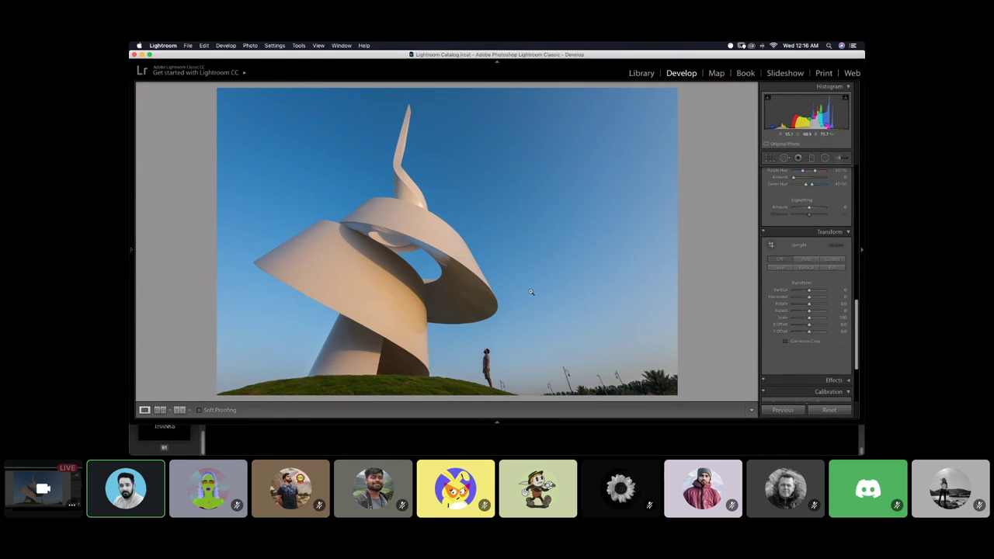
{"action": "left_click_drag", "start_coordinate": [800, 327], "coordinate": [800, 327]}
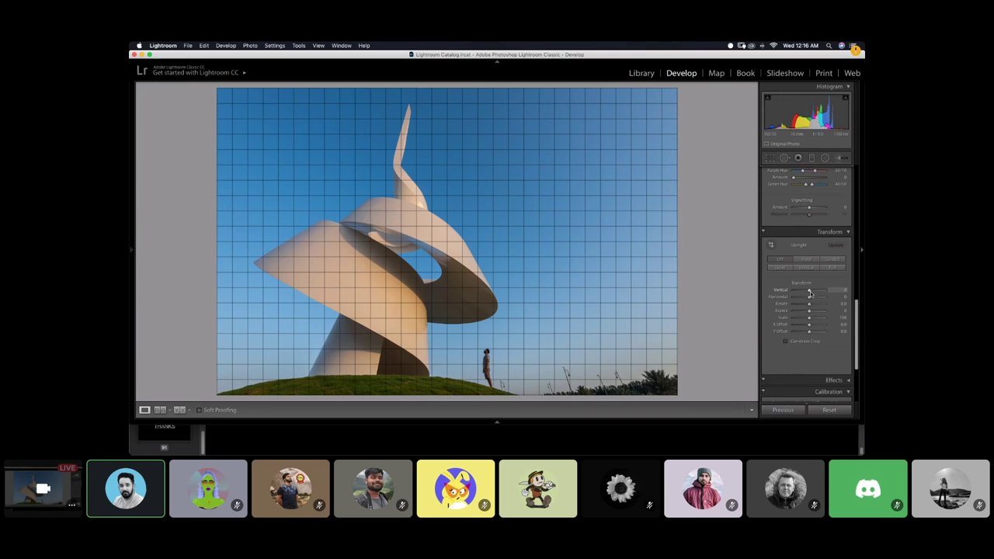
{"action": "left_click_drag", "start_coordinate": [807, 295], "coordinate": [803, 294]}
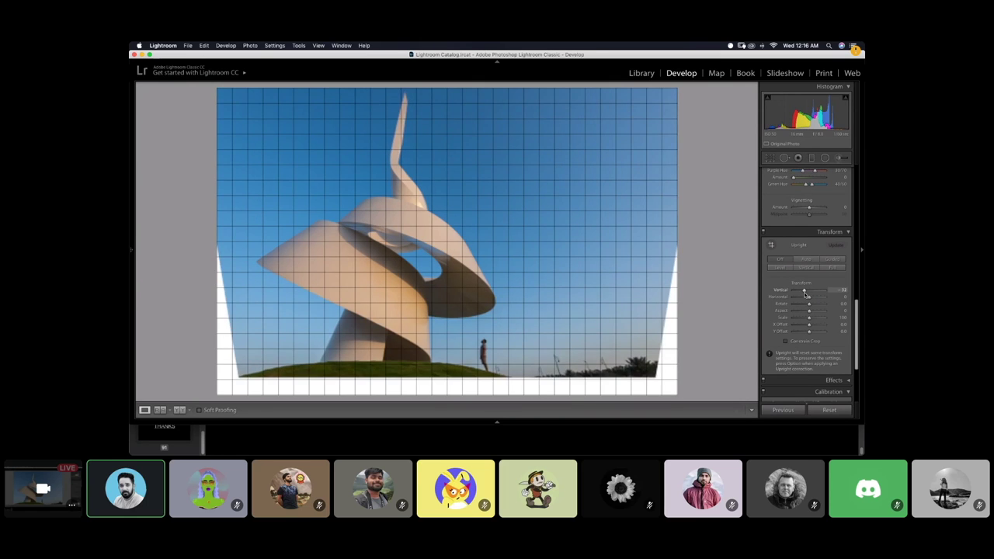
{"action": "key", "text": "super+z"}
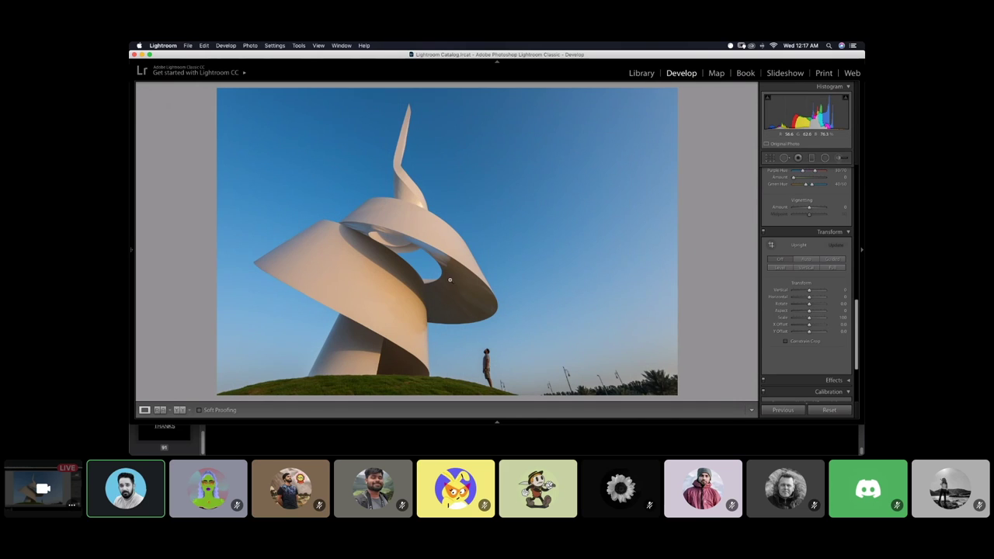
Set the Blue Primary Saturation in Calibration to about +15
{"action": "scroll", "coordinate": [815, 349], "scroll_direction": "down", "scroll_amount": 5}
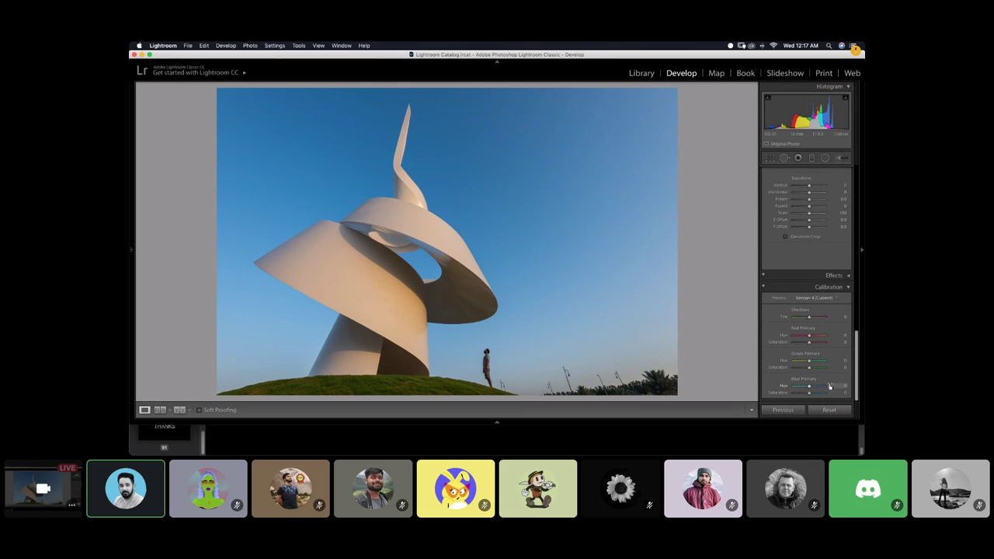
{"action": "left_click_drag", "start_coordinate": [806, 395], "coordinate": [811, 395]}
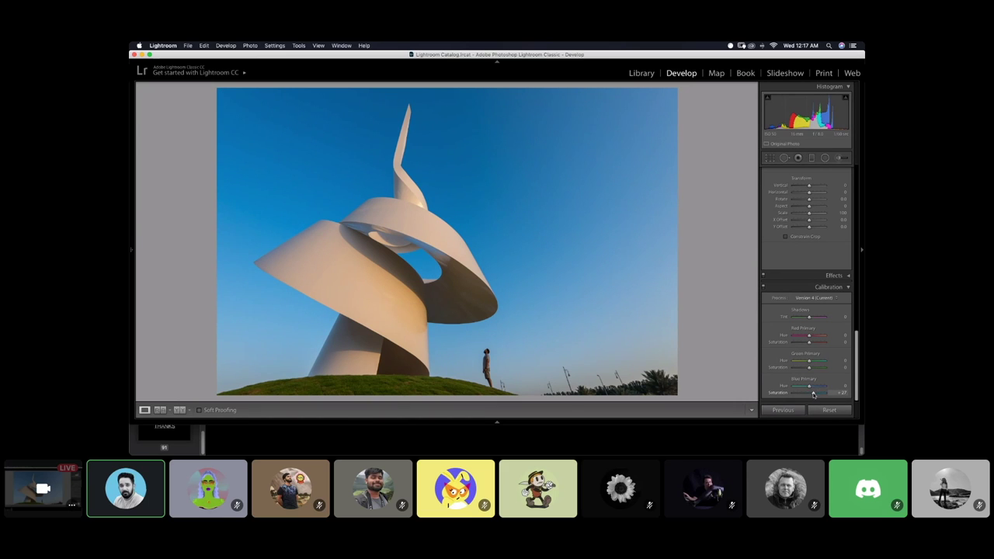
{"action": "left_click_drag", "start_coordinate": [811, 394], "coordinate": [810, 394]}
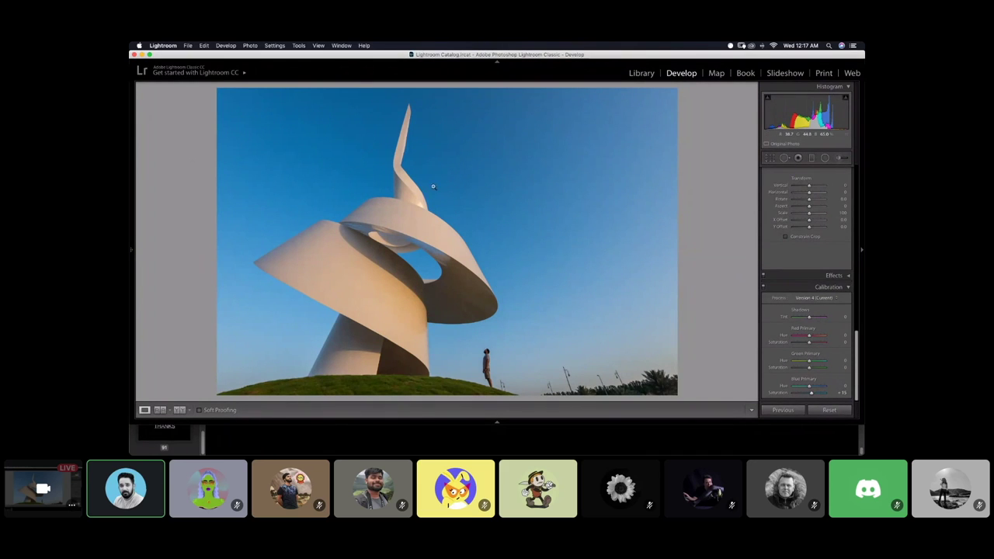
Review the photo's export settings for location, file naming, file format, image sizing and metadata, and leave without exporting
{"action": "right_click", "coordinate": [526, 176]}
{"action": "left_click", "coordinate": [568, 357]}
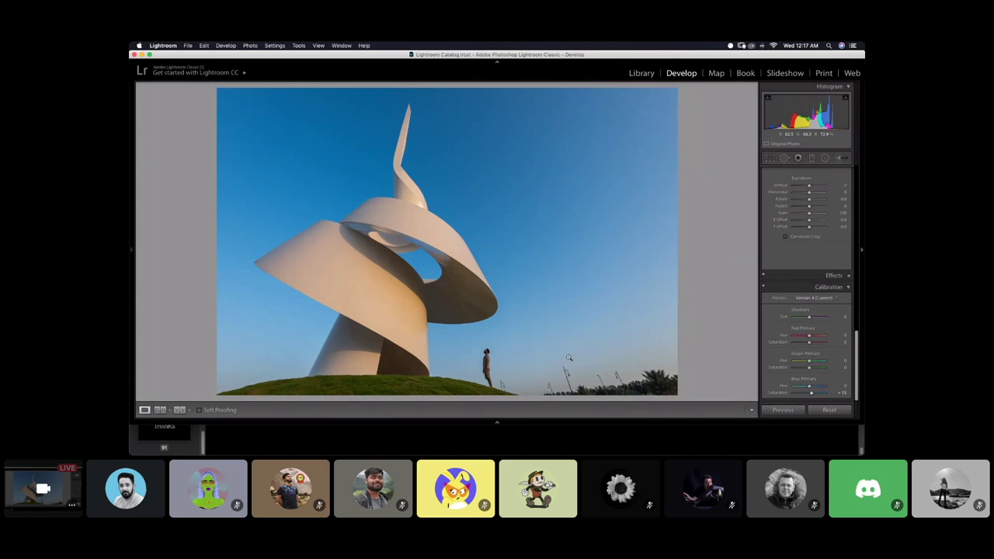
{"action": "right_click", "coordinate": [561, 222]}
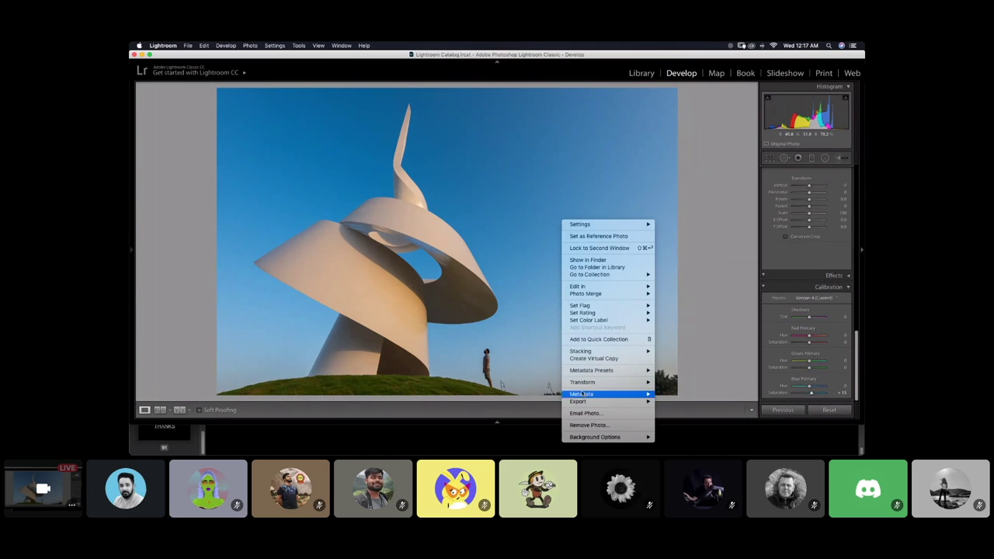
{"action": "mouse_move", "coordinate": [621, 400]}
{"action": "left_click", "coordinate": [678, 378]}
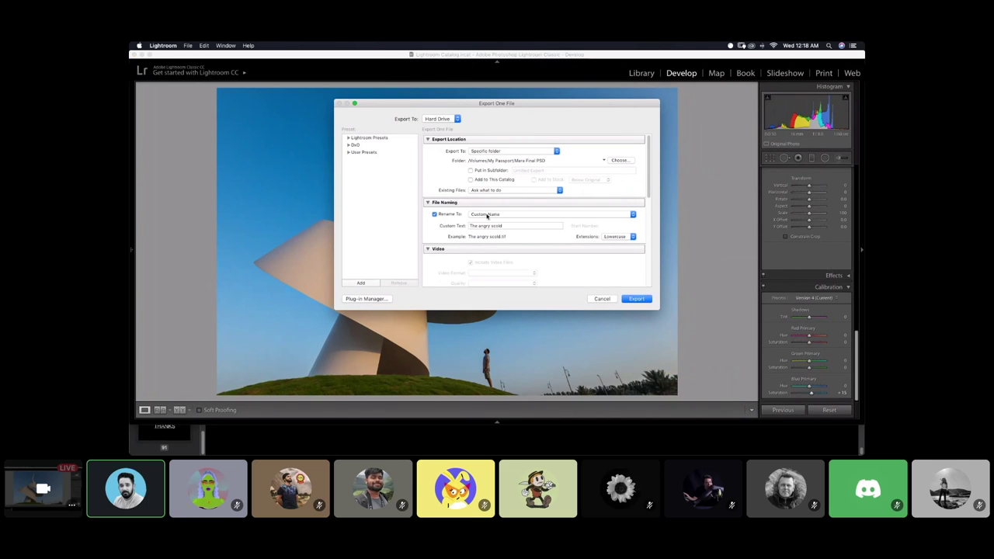
{"action": "scroll", "coordinate": [546, 231], "scroll_direction": "down", "scroll_amount": 10}
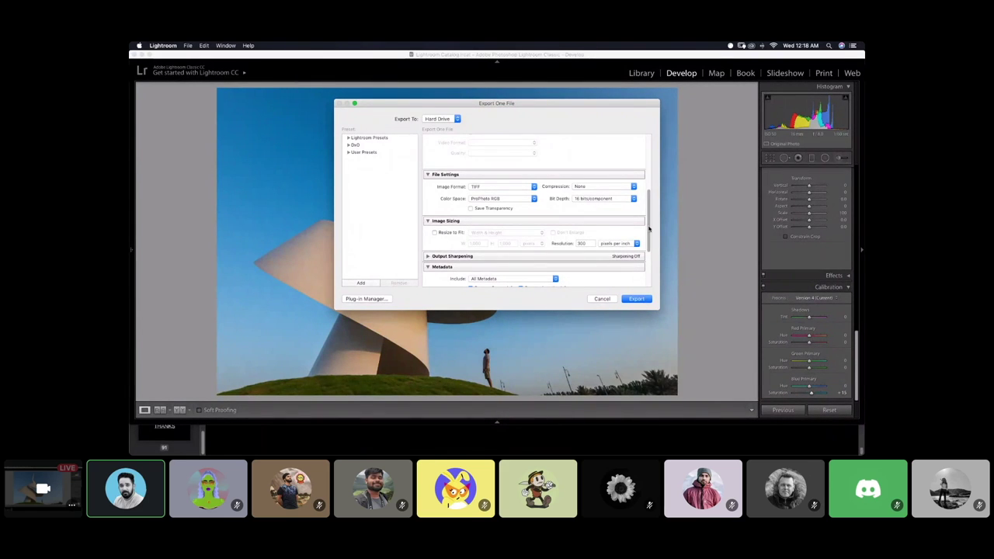
{"action": "left_click_drag", "start_coordinate": [650, 215], "coordinate": [649, 235]}
{"action": "scroll", "coordinate": [498, 174], "scroll_direction": "up", "scroll_amount": 2}
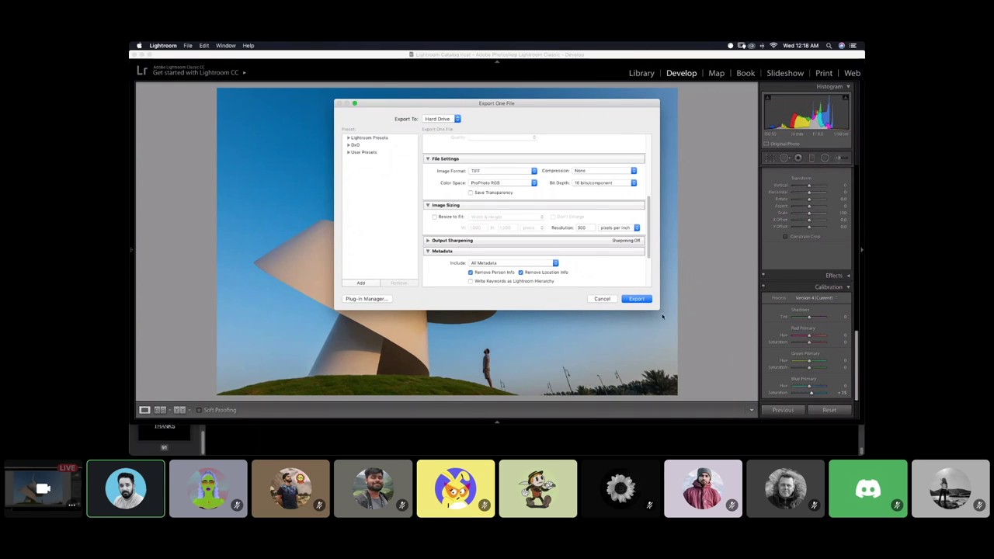
{"action": "left_click", "coordinate": [613, 298]}
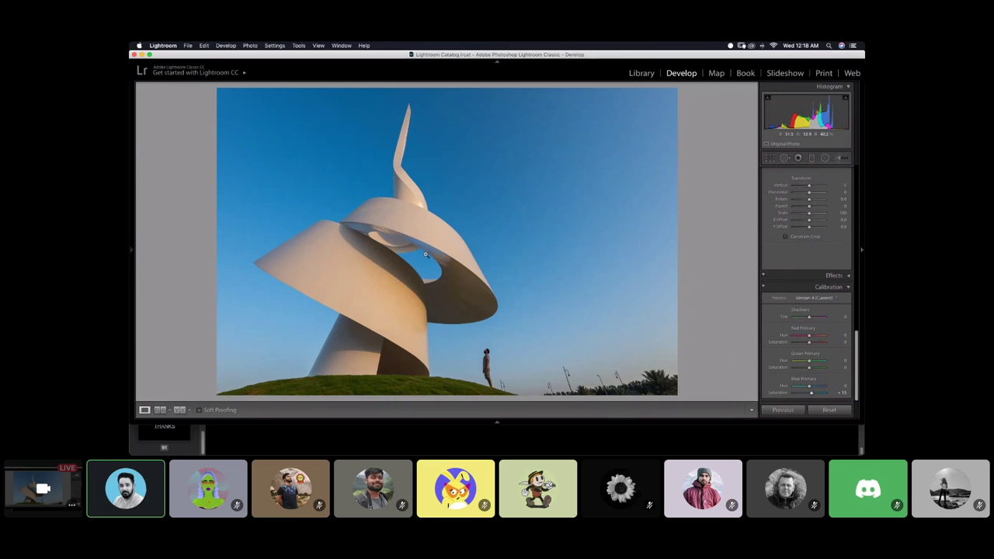
Switch to Photoshop with the sculpture document, dismiss the brush warnings and show the hidden tools and panels
{"action": "mouse_move", "coordinate": [590, 453]}
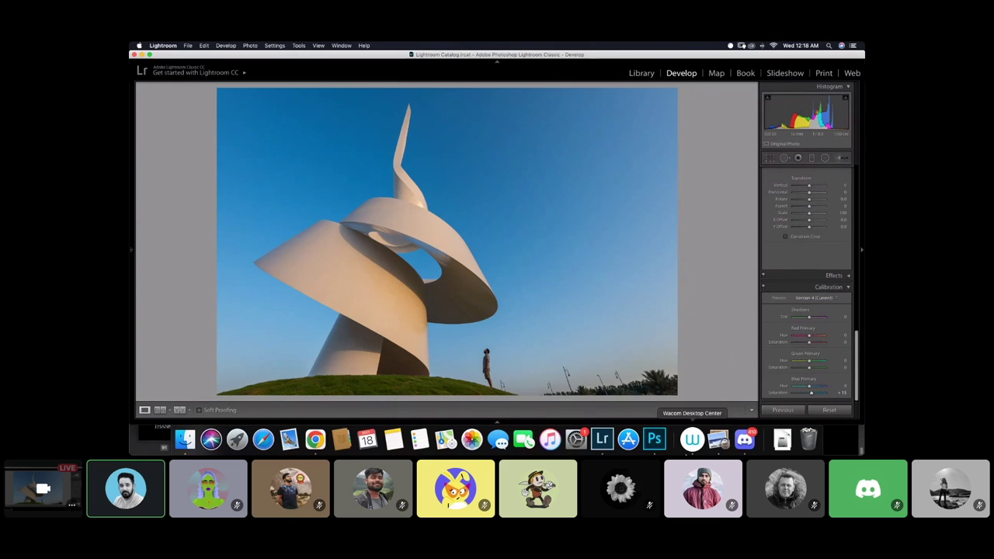
{"action": "left_click", "coordinate": [654, 440]}
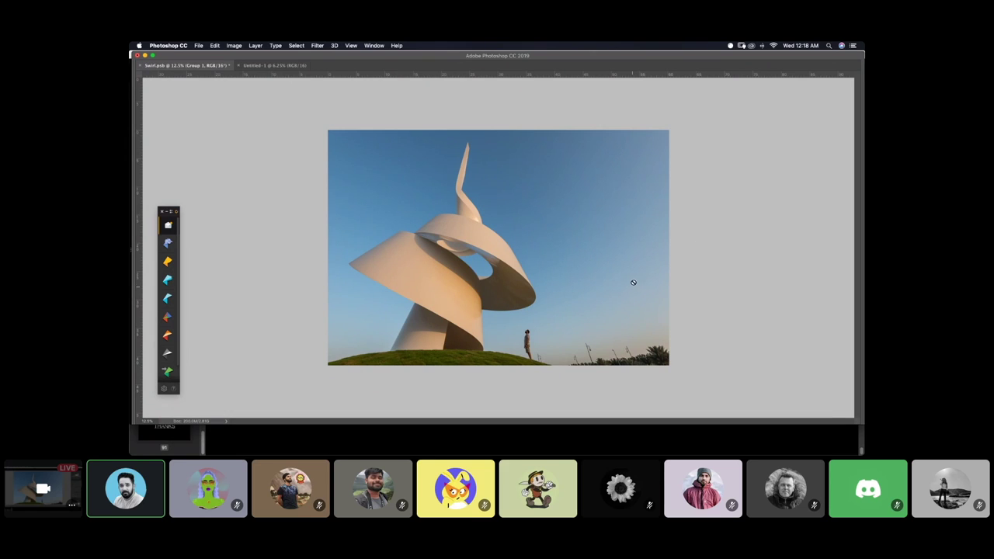
{"action": "left_click", "coordinate": [735, 253]}
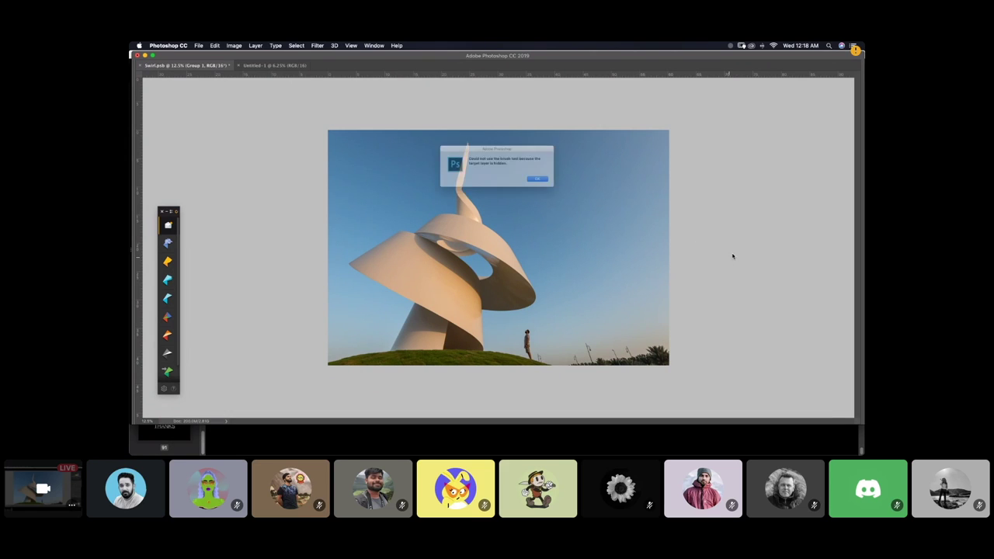
{"action": "left_click", "coordinate": [553, 184]}
{"action": "left_click", "coordinate": [271, 162]}
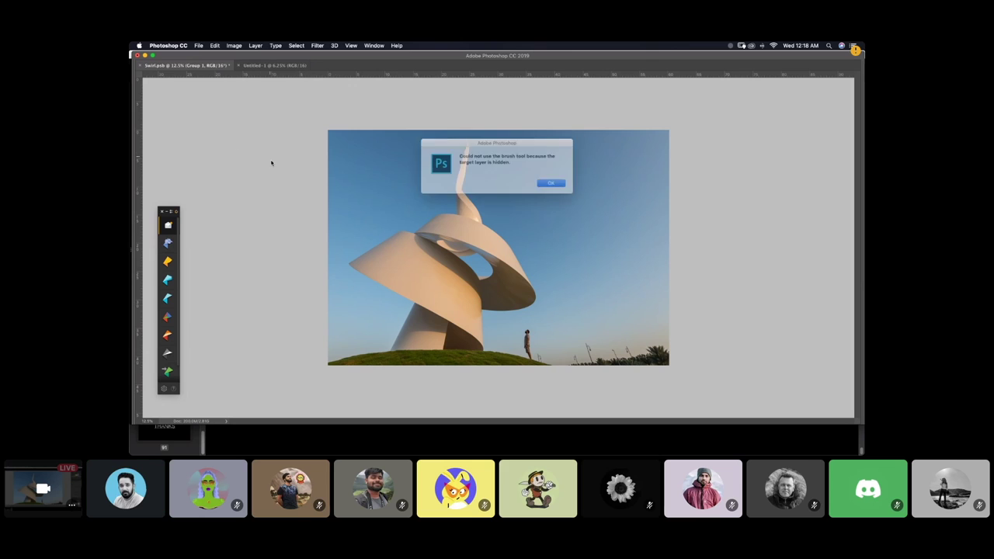
{"action": "left_click", "coordinate": [553, 184]}
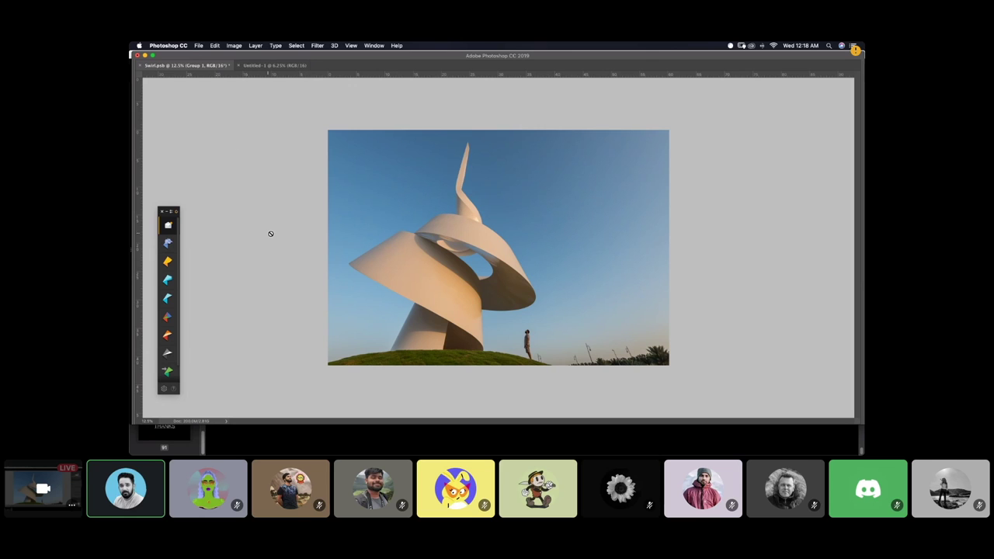
{"action": "key", "text": "Tab"}
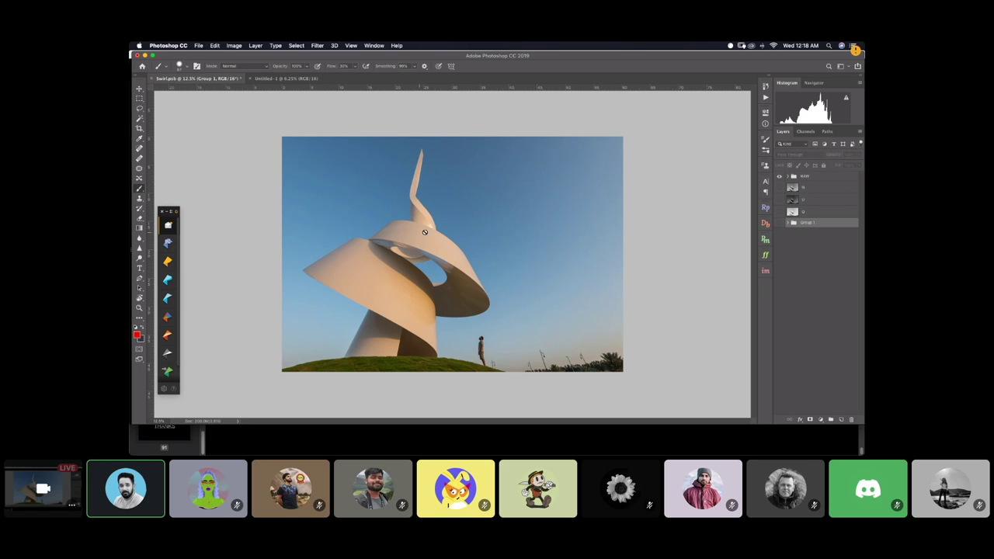
Bring the sculpture's spire into close view, expand the RAW layer group and select Layer 0 copy
{"action": "scroll", "coordinate": [425, 231], "scroll_direction": "up", "scroll_amount": 3}
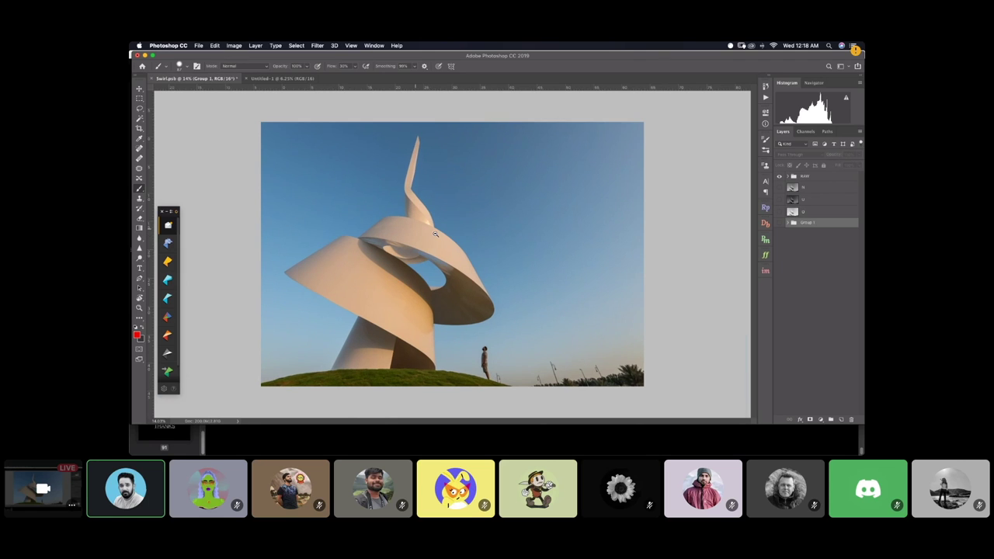
{"action": "scroll", "coordinate": [408, 184], "scroll_direction": "up", "scroll_amount": 2}
{"action": "scroll", "coordinate": [401, 129], "scroll_direction": "down", "scroll_amount": 1}
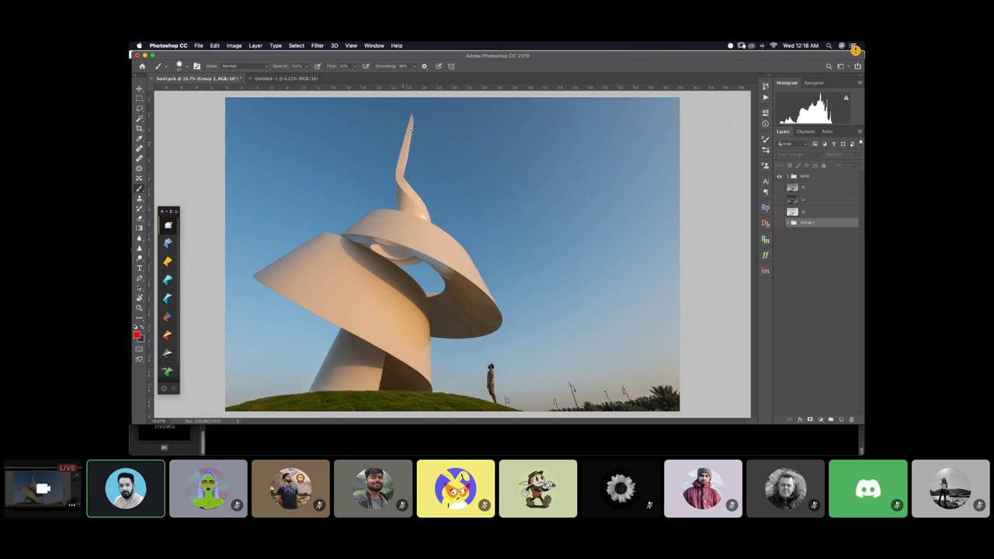
{"action": "scroll", "coordinate": [394, 155], "scroll_direction": "up", "scroll_amount": 4}
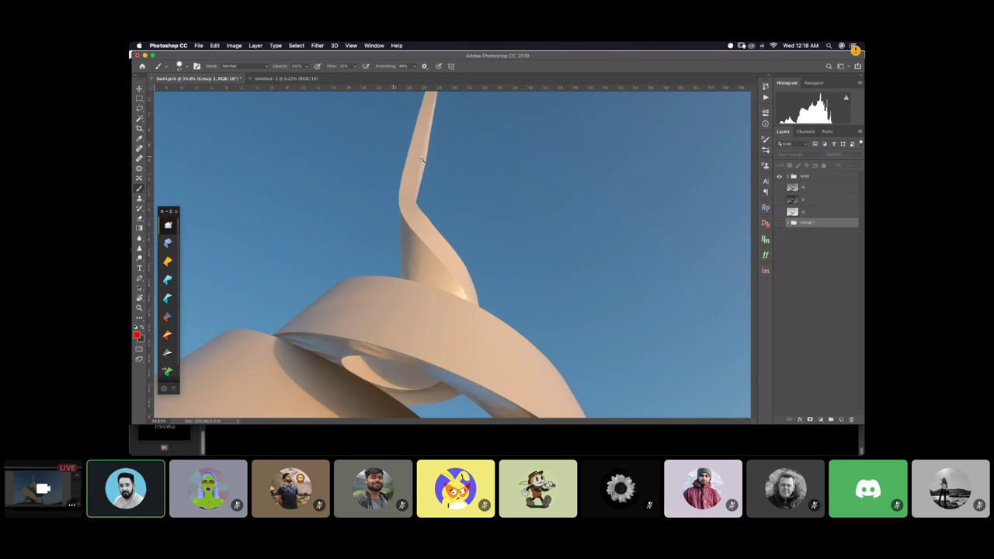
{"action": "scroll", "coordinate": [407, 271], "scroll_direction": "down", "scroll_amount": 1}
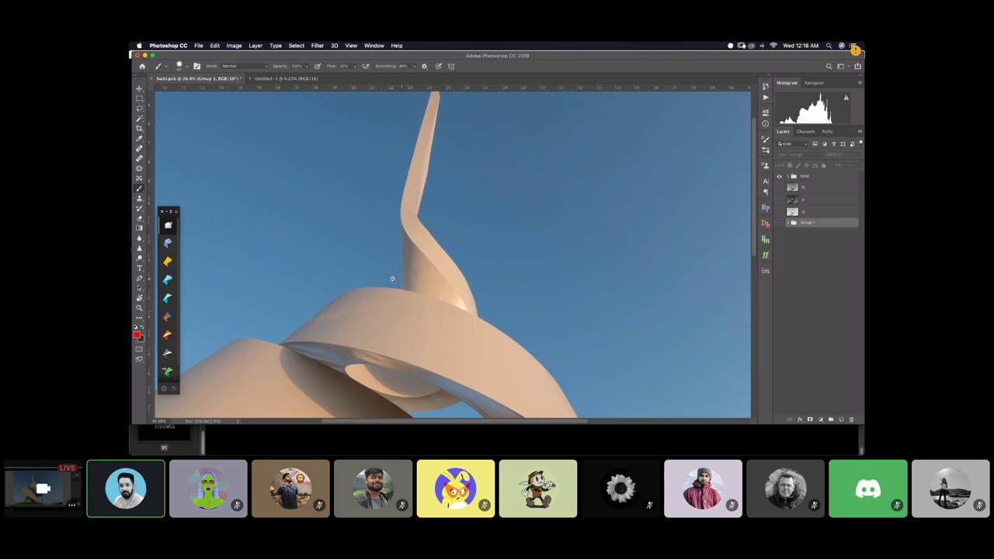
{"action": "scroll", "coordinate": [400, 260], "scroll_direction": "down", "scroll_amount": 1}
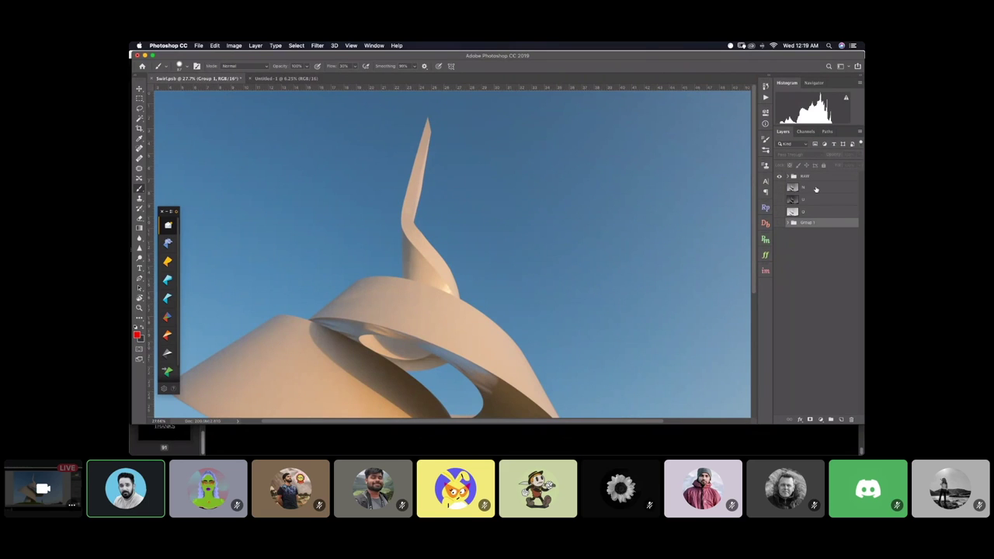
{"action": "left_click", "coordinate": [809, 177]}
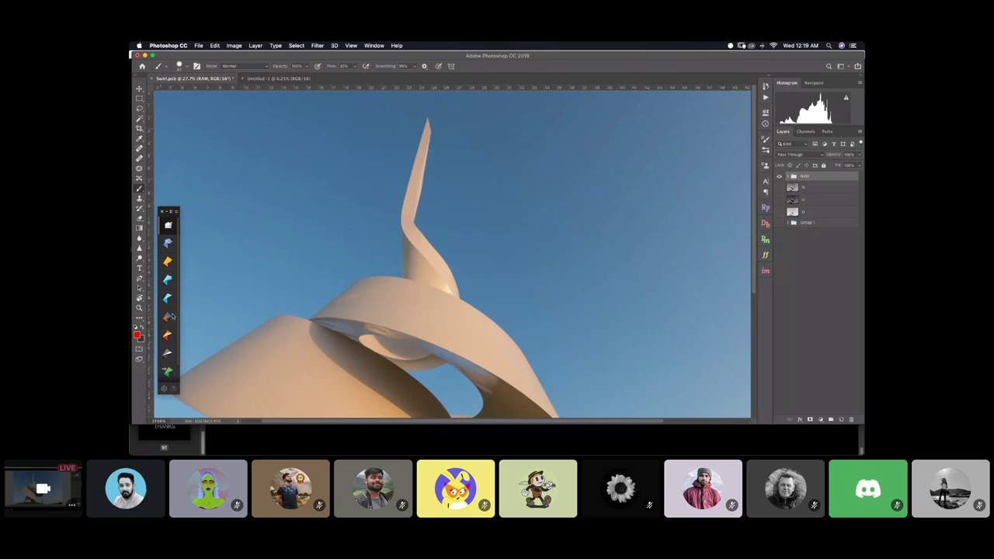
{"action": "left_click", "coordinate": [789, 177]}
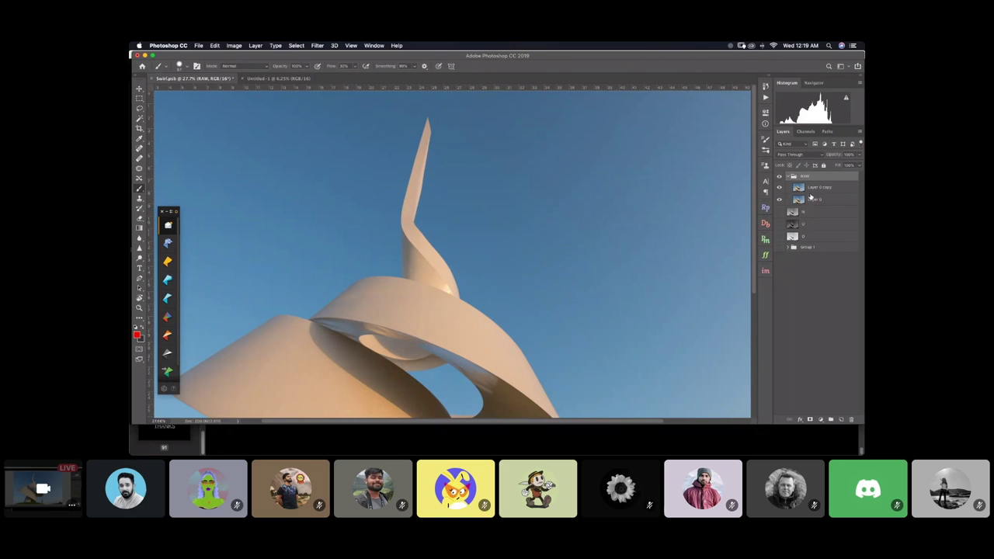
{"action": "left_click", "coordinate": [797, 188]}
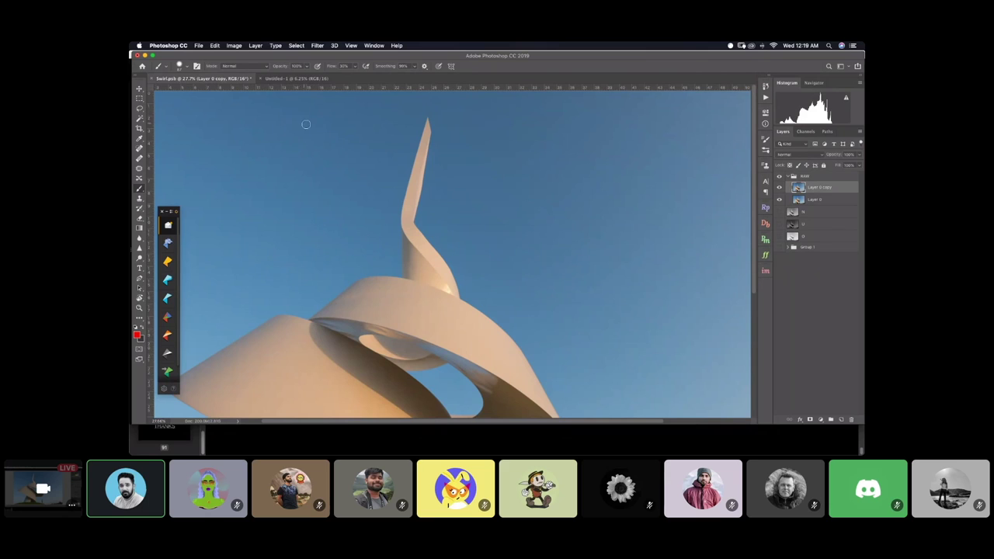
Paint red arrows with the Brush across the sky beside the sculpture to show the direction of the light
{"action": "left_click_drag", "start_coordinate": [306, 159], "coordinate": [303, 161]}
{"action": "left_click_drag", "start_coordinate": [605, 226], "coordinate": [548, 243]}
{"action": "scroll", "coordinate": [544, 224], "scroll_direction": "down", "scroll_amount": 3}
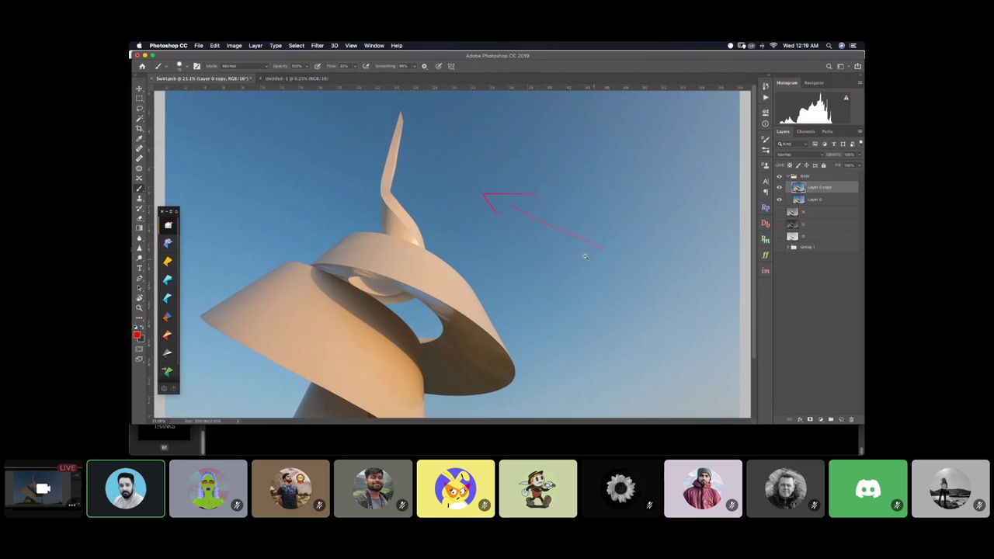
{"action": "scroll", "coordinate": [597, 258], "scroll_direction": "down", "scroll_amount": 2}
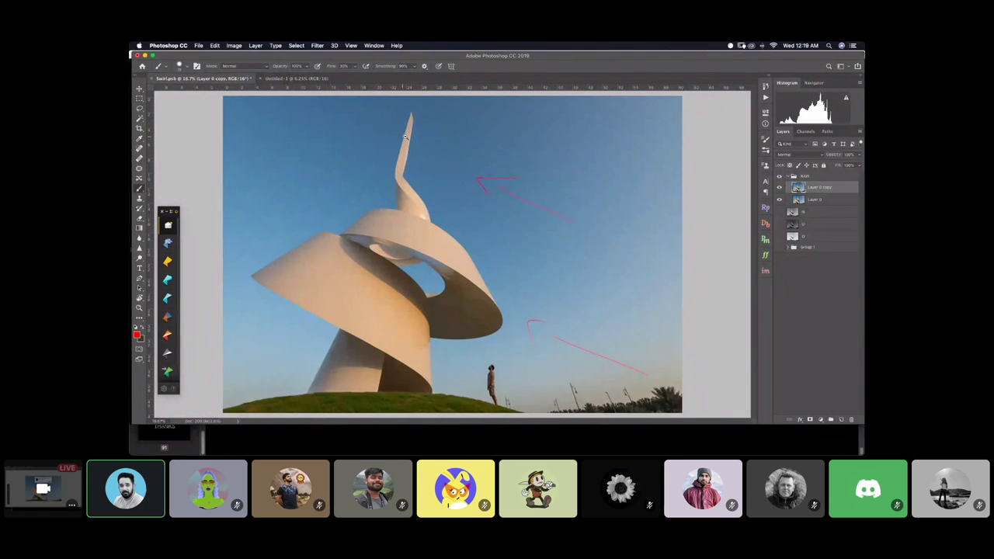
Mark the spire's twisting faces with red brush strokes and number the lower face 3
{"action": "scroll", "coordinate": [419, 137], "scroll_direction": "up", "scroll_amount": 2}
{"action": "scroll", "coordinate": [419, 138], "scroll_direction": "up", "scroll_amount": 3}
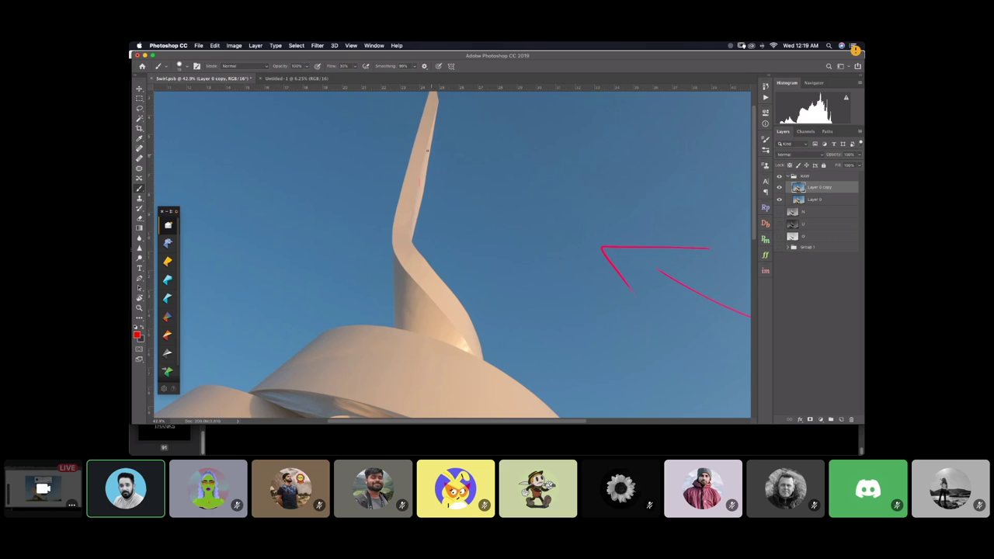
{"action": "left_click_drag", "start_coordinate": [410, 172], "coordinate": [424, 133]}
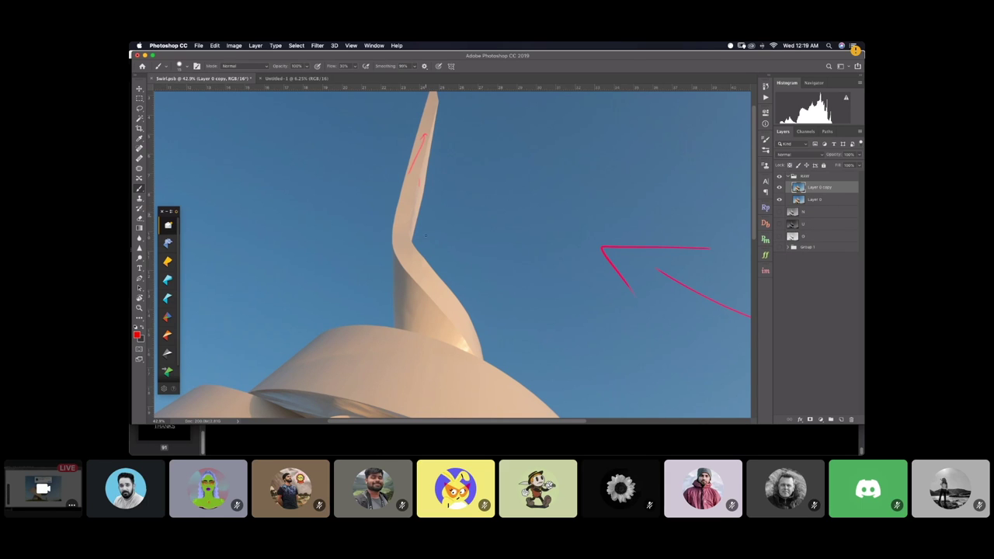
{"action": "left_click_drag", "start_coordinate": [440, 293], "coordinate": [468, 337]}
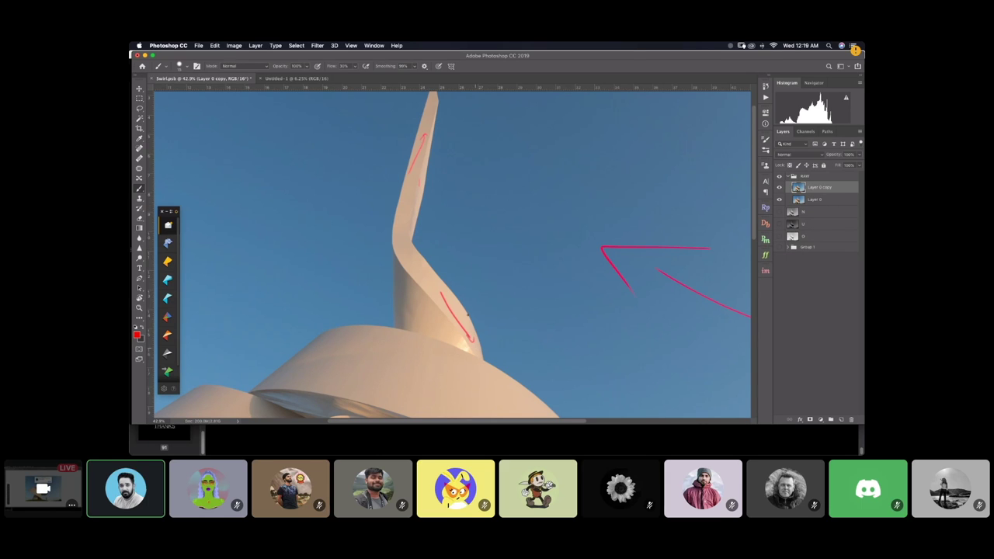
{"action": "mouse_move", "coordinate": [410, 184]}
{"action": "left_mouse_down"}
{"action": "mouse_move", "coordinate": [397, 254]}
{"action": "mouse_move", "coordinate": [439, 302]}
{"action": "left_mouse_up"}
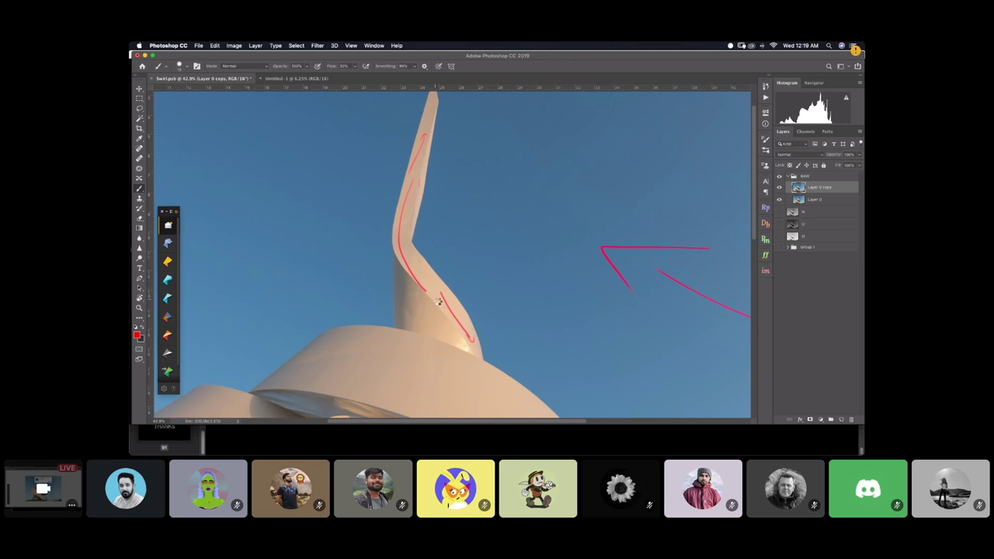
{"action": "left_click_drag", "start_coordinate": [404, 241], "coordinate": [412, 257]}
{"action": "left_click_drag", "start_coordinate": [442, 329], "coordinate": [449, 336]}
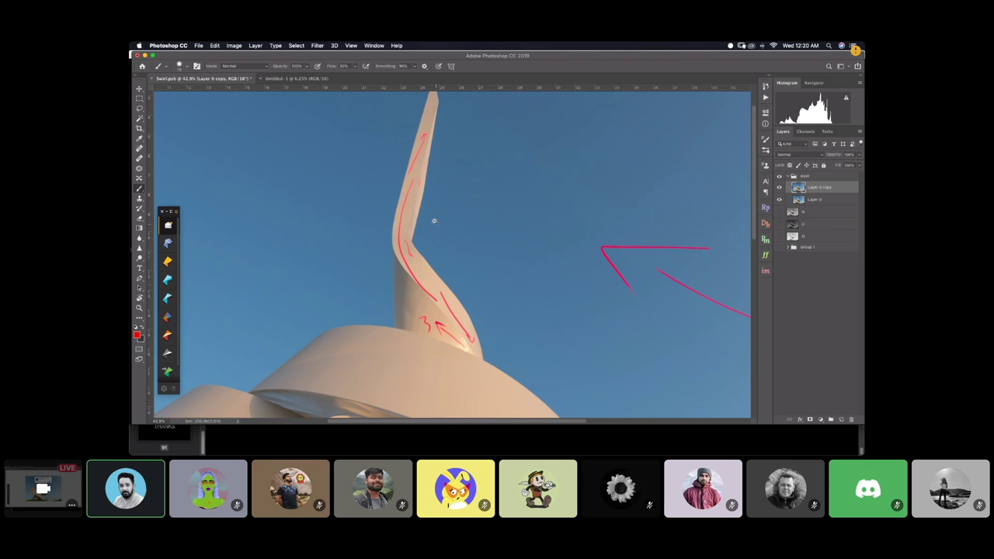
Mark the sculpture's upper curved band with red brush strokes and the number 4
{"action": "scroll", "coordinate": [425, 222], "scroll_direction": "down", "scroll_amount": 5}
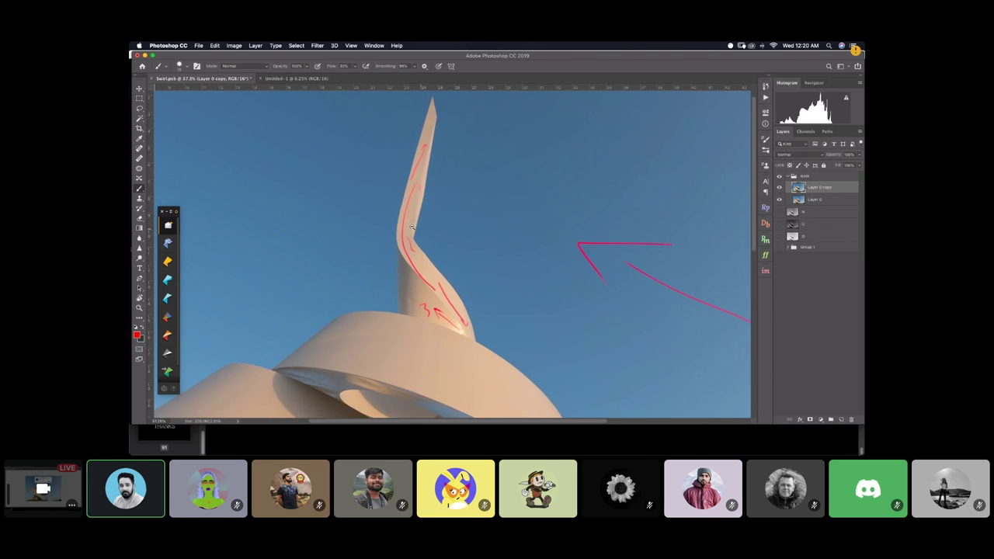
{"action": "scroll", "coordinate": [480, 302], "scroll_direction": "up", "scroll_amount": 1}
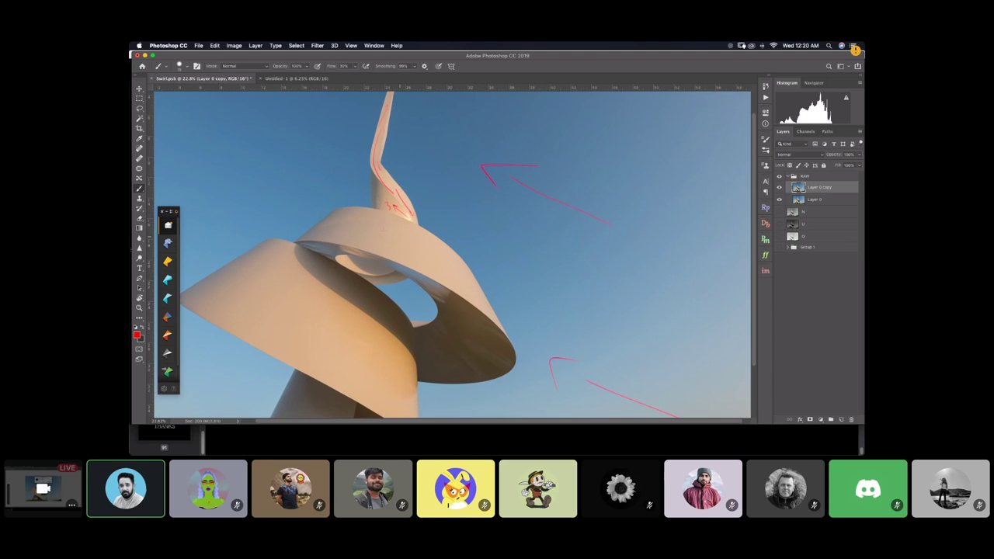
{"action": "left_click_drag", "start_coordinate": [337, 232], "coordinate": [357, 227]}
{"action": "left_click_drag", "start_coordinate": [449, 272], "coordinate": [475, 294]}
{"action": "left_click_drag", "start_coordinate": [420, 245], "coordinate": [425, 253]}
{"action": "scroll", "coordinate": [434, 248], "scroll_direction": "down", "scroll_amount": 2}
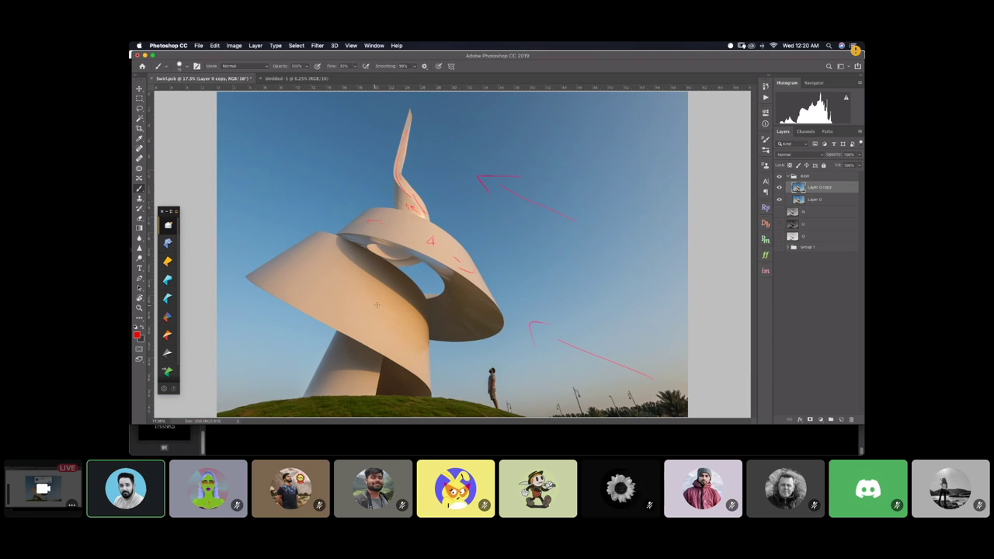
Number the large lower curve 5 in red and mark its edges, the sculpture's base and the standing figure
{"action": "left_click_drag", "start_coordinate": [376, 305], "coordinate": [382, 315]}
{"action": "left_click_drag", "start_coordinate": [285, 263], "coordinate": [319, 248]}
{"action": "left_click_drag", "start_coordinate": [357, 375], "coordinate": [371, 380]}
{"action": "left_click_drag", "start_coordinate": [511, 370], "coordinate": [488, 375]}
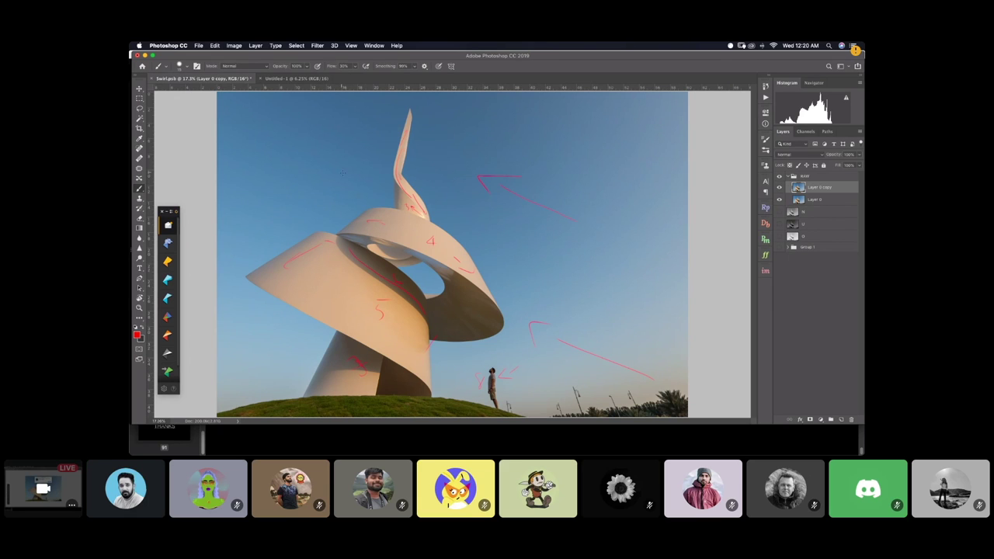
Paint curved and straight red strokes in the sky on both sides of the spire
{"action": "left_click_drag", "start_coordinate": [555, 152], "coordinate": [592, 221]}
{"action": "left_click_drag", "start_coordinate": [613, 264], "coordinate": [584, 271]}
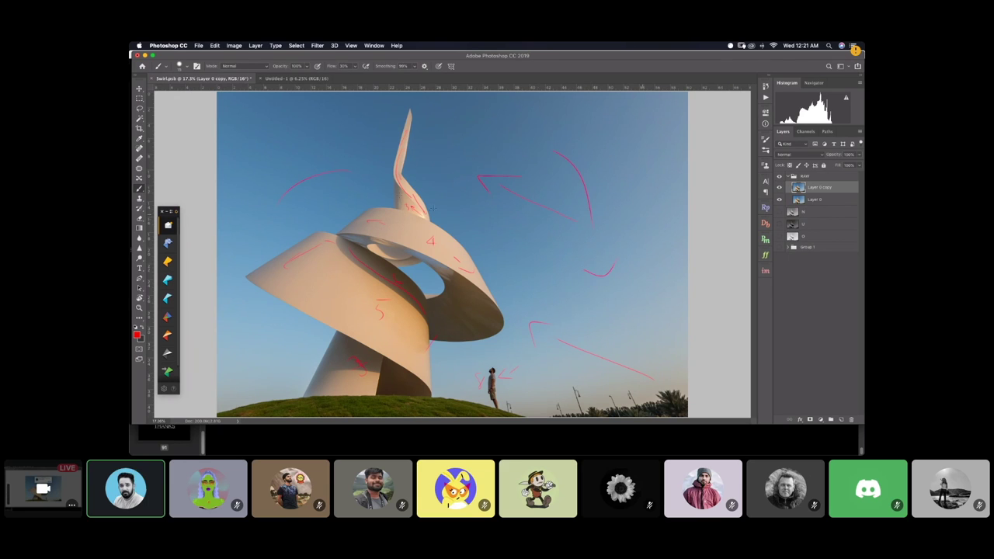
{"action": "left_click_drag", "start_coordinate": [269, 153], "coordinate": [258, 184]}
{"action": "left_click_drag", "start_coordinate": [633, 189], "coordinate": [638, 230]}
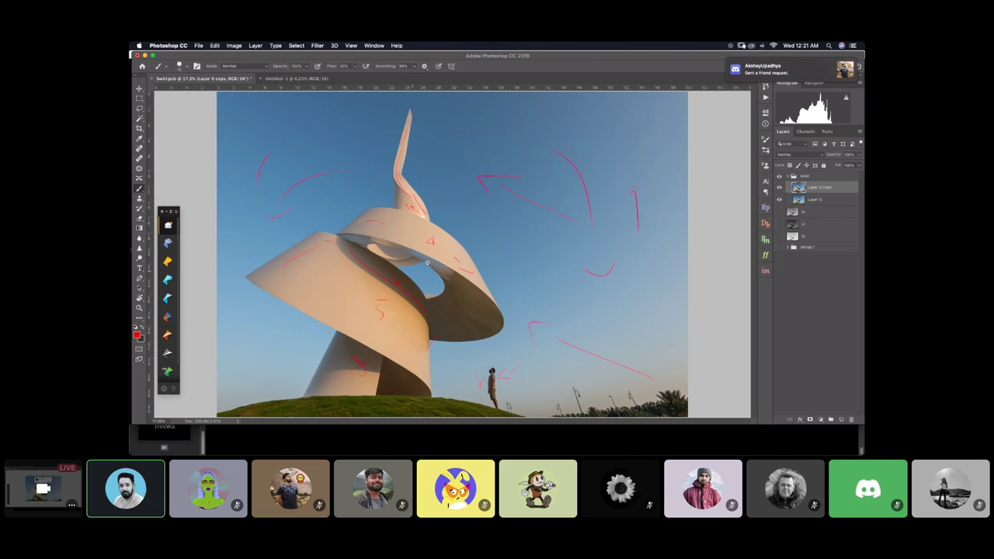
Undo the red annotation strokes on the photo
{"action": "scroll", "coordinate": [473, 245], "scroll_direction": "down", "scroll_amount": 3}
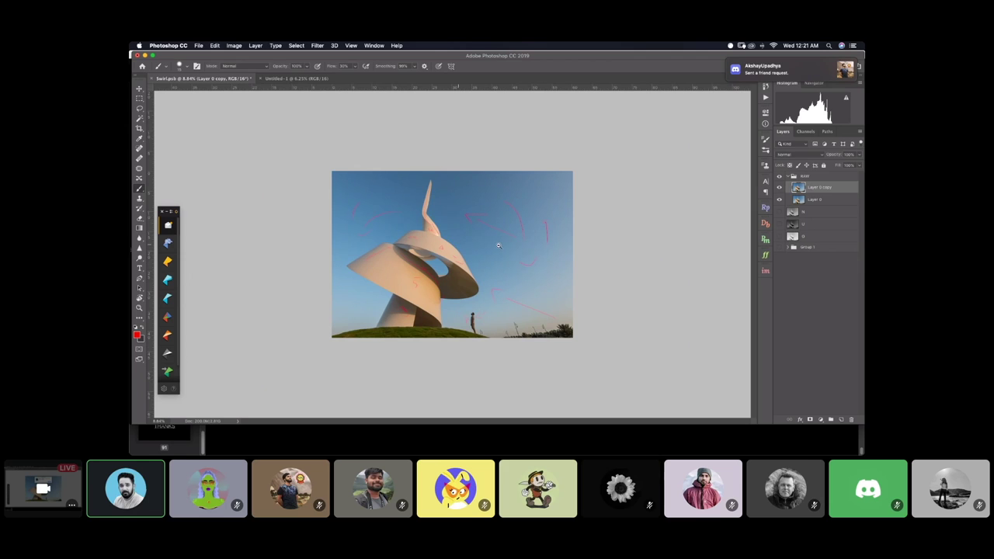
{"action": "scroll", "coordinate": [475, 246], "scroll_direction": "up", "scroll_amount": 4}
{"action": "scroll", "coordinate": [477, 245], "scroll_direction": "down", "scroll_amount": 1}
{"action": "scroll", "coordinate": [476, 245], "scroll_direction": "down", "scroll_amount": 1}
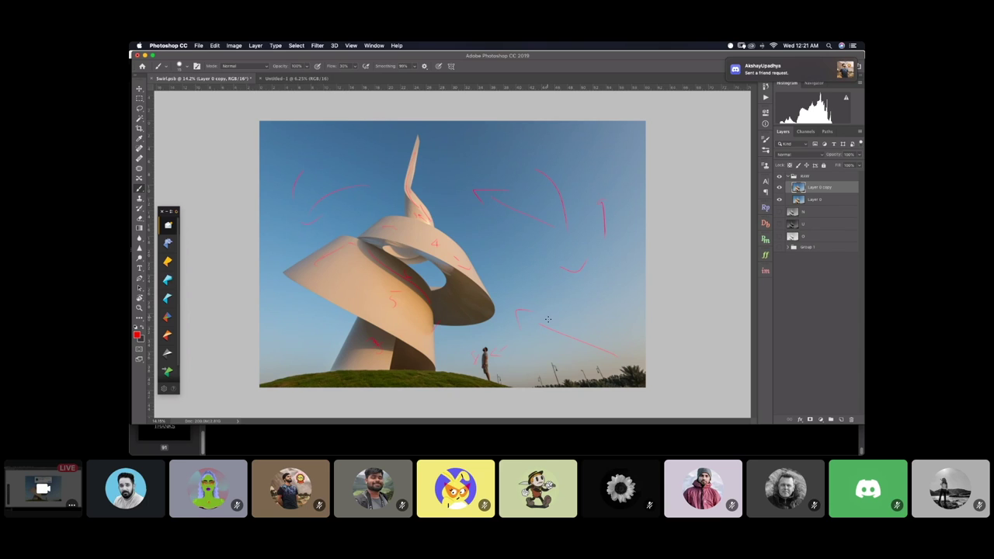
{"action": "key", "text": "super+z"}
{"action": "key", "text": "super+z"}
{"action": "key", "text": "super+z"}
{"action": "key", "text": "super+z"}
{"action": "key", "text": "super+z"}
{"action": "key", "text": "super+z"}
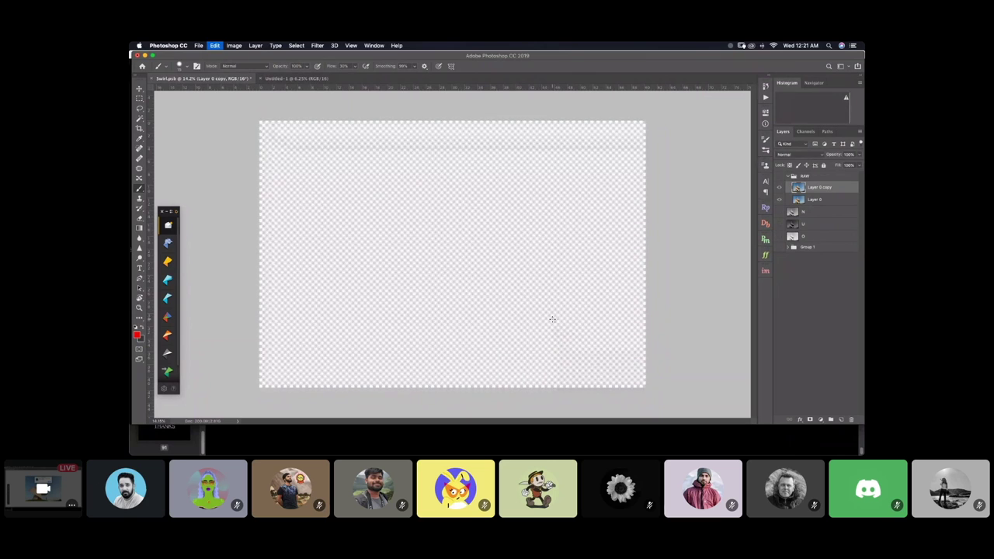
Collapse the RAW layer group and turn its visibility on
{"action": "left_click", "coordinate": [788, 177]}
{"action": "left_click", "coordinate": [780, 177]}
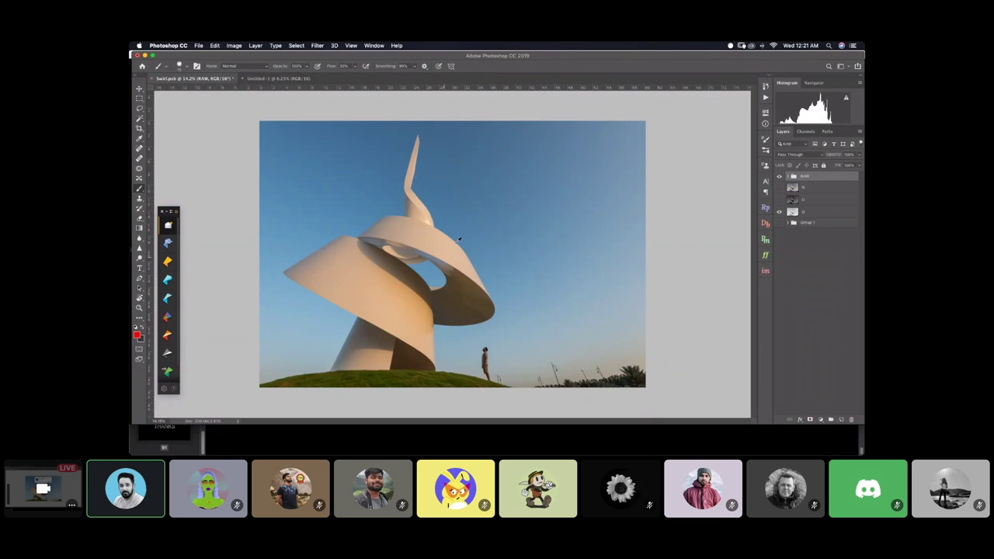
{"action": "scroll", "coordinate": [437, 186], "scroll_direction": "up", "scroll_amount": 3}
{"action": "scroll", "coordinate": [461, 189], "scroll_direction": "down", "scroll_amount": 4}
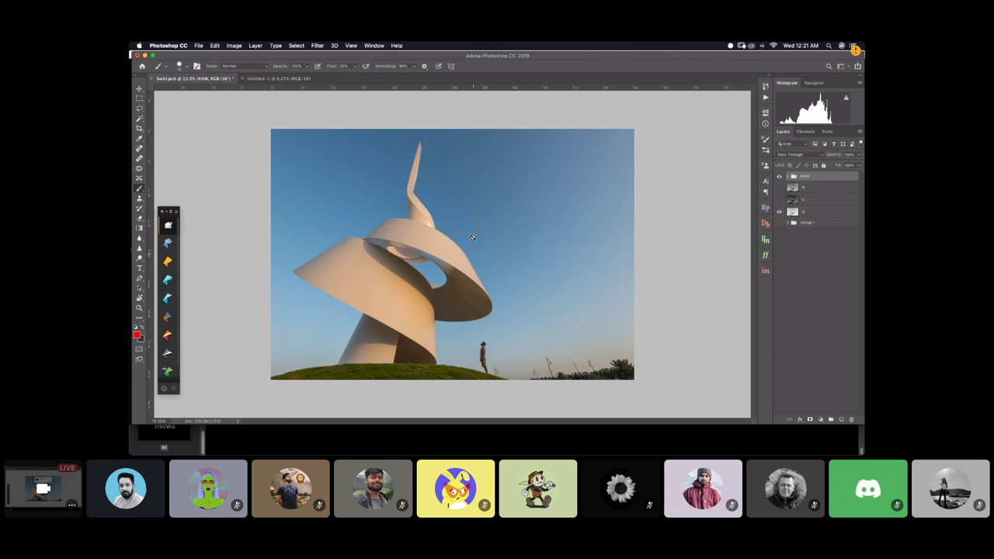
Outline the narrow side face of the spire with the Pen tool, convert the path into a new selection, and deselect it
{"action": "scroll", "coordinate": [417, 127], "scroll_direction": "up", "scroll_amount": 5}
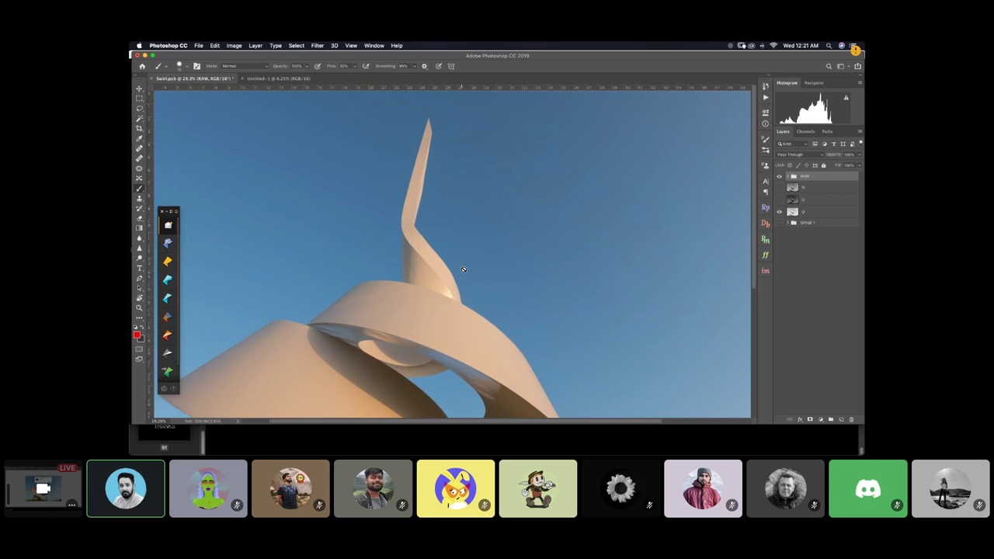
{"action": "key", "text": "p"}
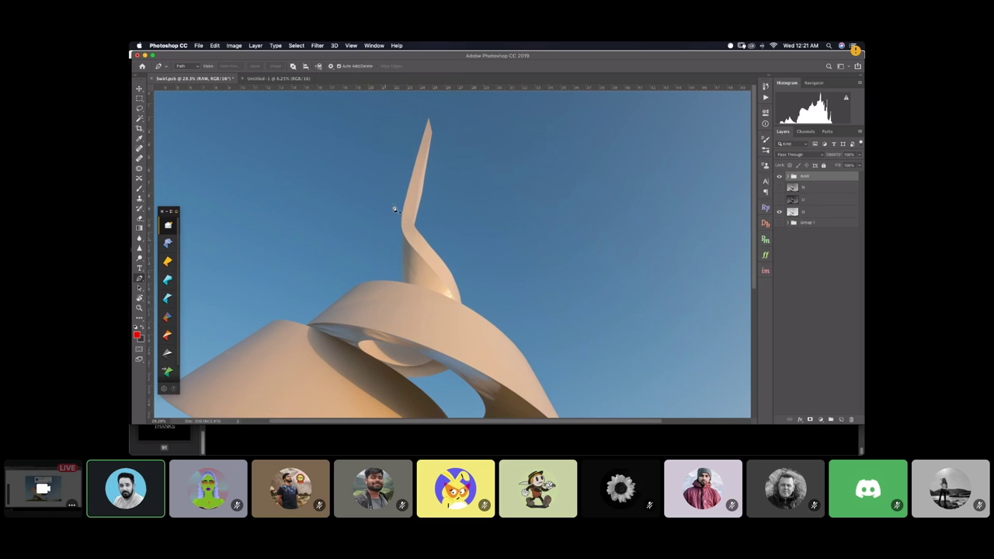
{"action": "scroll", "coordinate": [458, 156], "scroll_direction": "up", "scroll_amount": 2}
{"action": "scroll", "coordinate": [461, 158], "scroll_direction": "up", "scroll_amount": 1}
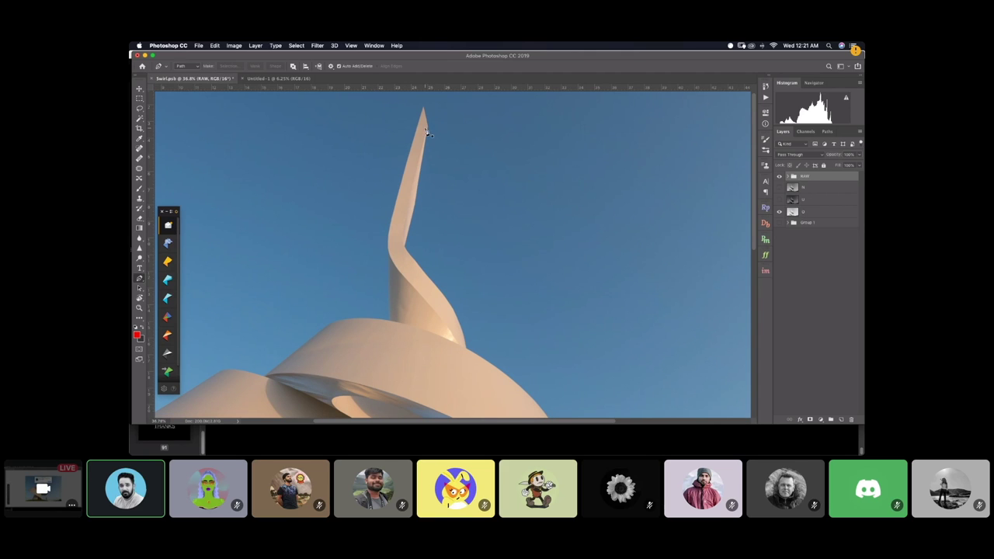
{"action": "left_click", "coordinate": [428, 125]}
{"action": "left_click", "coordinate": [404, 231]}
{"action": "left_click", "coordinate": [231, 66]}
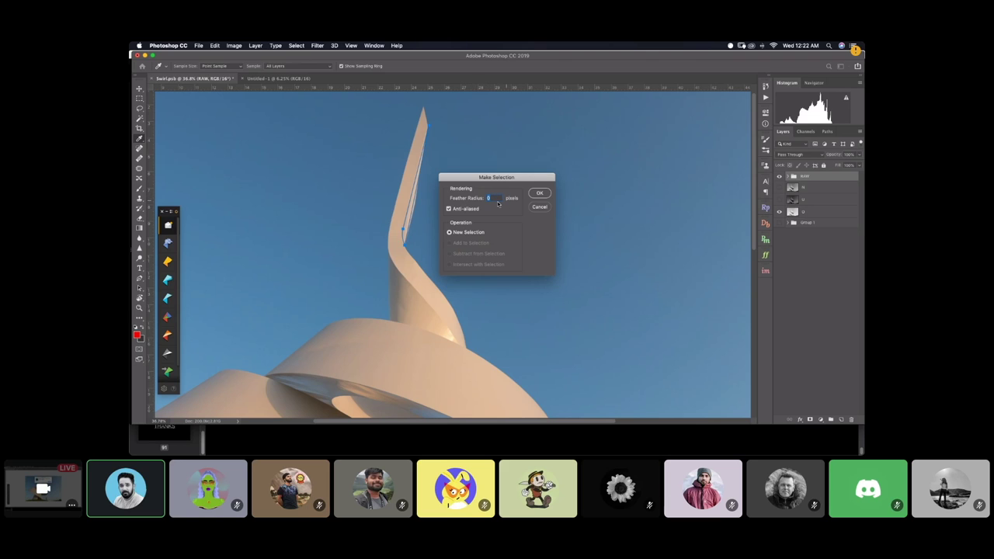
{"action": "left_click", "coordinate": [539, 195]}
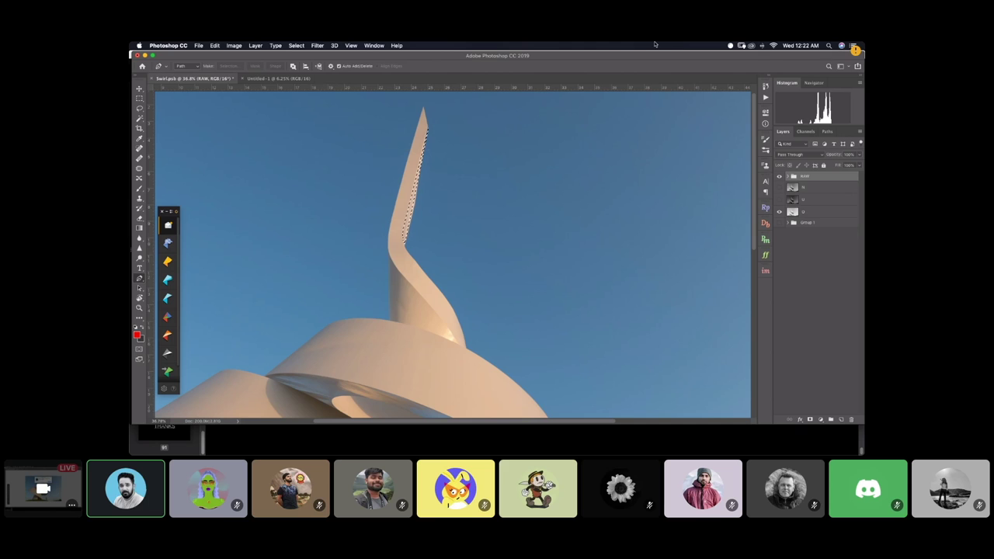
{"action": "key", "text": "super+d"}
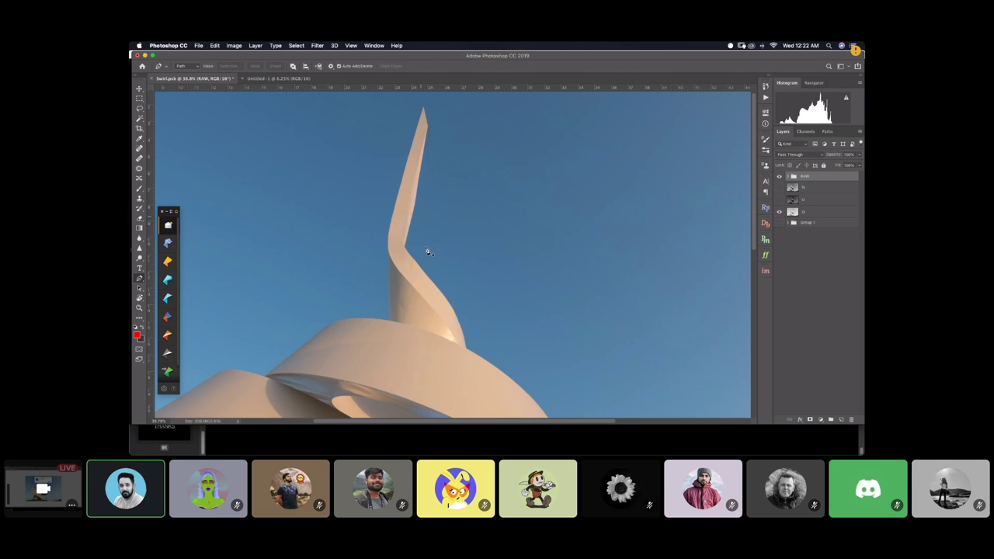
Examine the sculpture's spire and curved surfaces both up close and in the full view
{"action": "scroll", "coordinate": [424, 202], "scroll_direction": "down", "scroll_amount": 3}
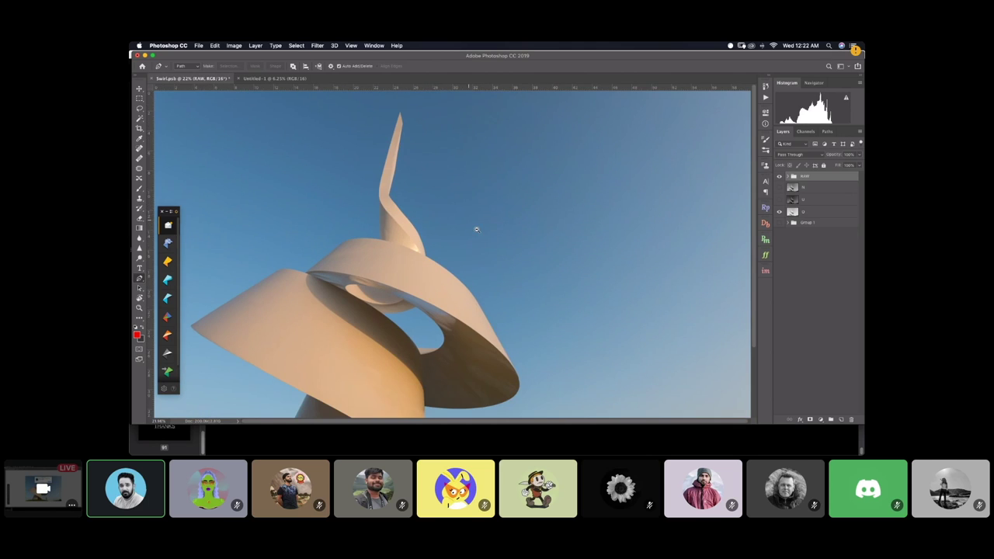
{"action": "scroll", "coordinate": [445, 263], "scroll_direction": "down", "scroll_amount": 1}
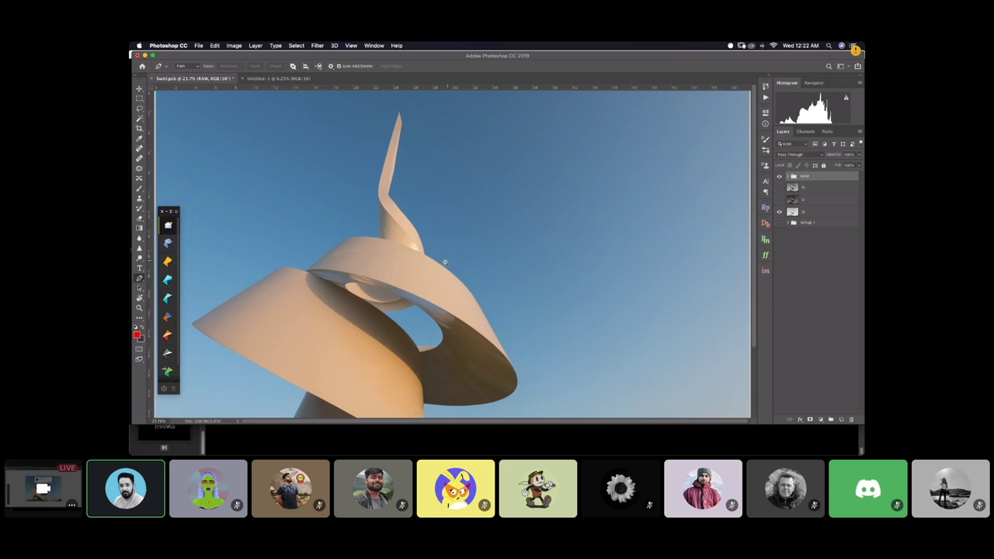
{"action": "scroll", "coordinate": [445, 263], "scroll_direction": "down", "scroll_amount": 2}
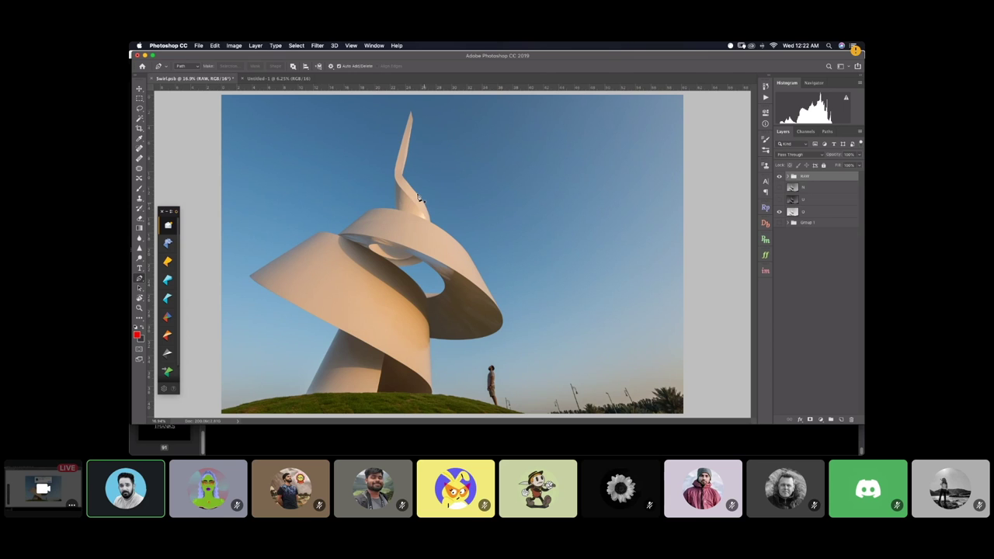
{"action": "scroll", "coordinate": [398, 134], "scroll_direction": "up", "scroll_amount": 3}
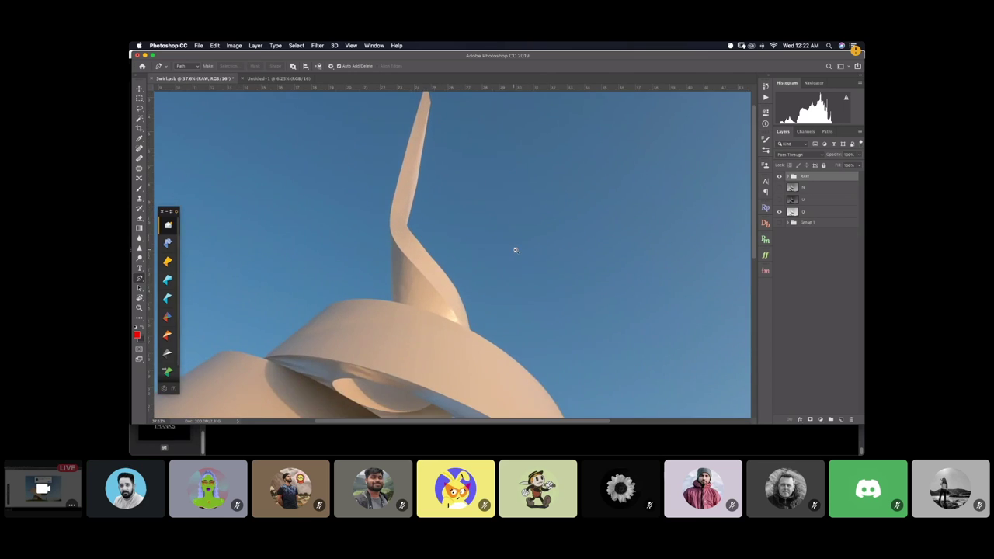
{"action": "scroll", "coordinate": [515, 248], "scroll_direction": "down", "scroll_amount": 5}
{"action": "scroll", "coordinate": [503, 259], "scroll_direction": "up", "scroll_amount": 4}
{"action": "scroll", "coordinate": [466, 250], "scroll_direction": "down", "scroll_amount": 1}
{"action": "scroll", "coordinate": [456, 246], "scroll_direction": "up", "scroll_amount": 1}
{"action": "scroll", "coordinate": [455, 246], "scroll_direction": "down", "scroll_amount": 2}
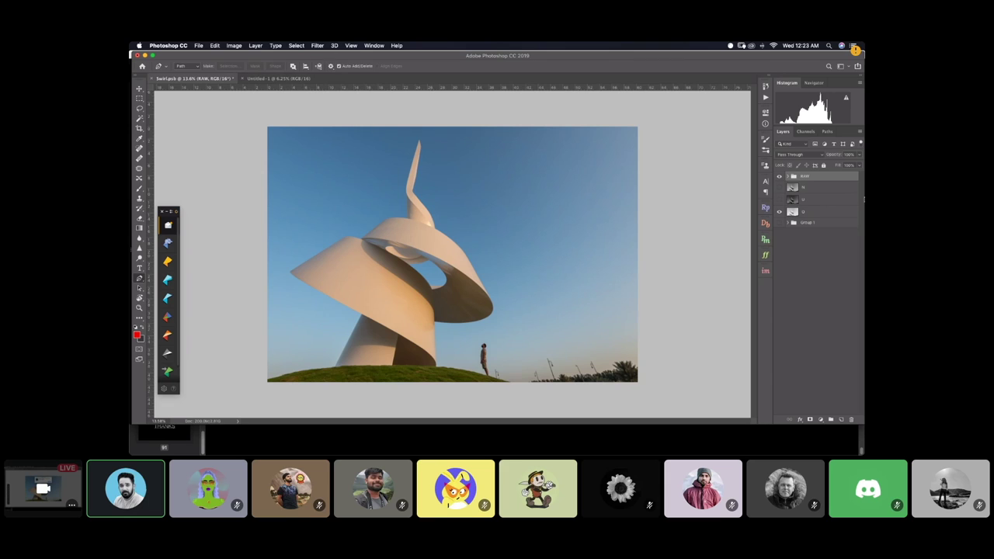
Review the saved alpha channels, view the top 1 mask alone, and return to the RGB composite
{"action": "left_click", "coordinate": [811, 132]}
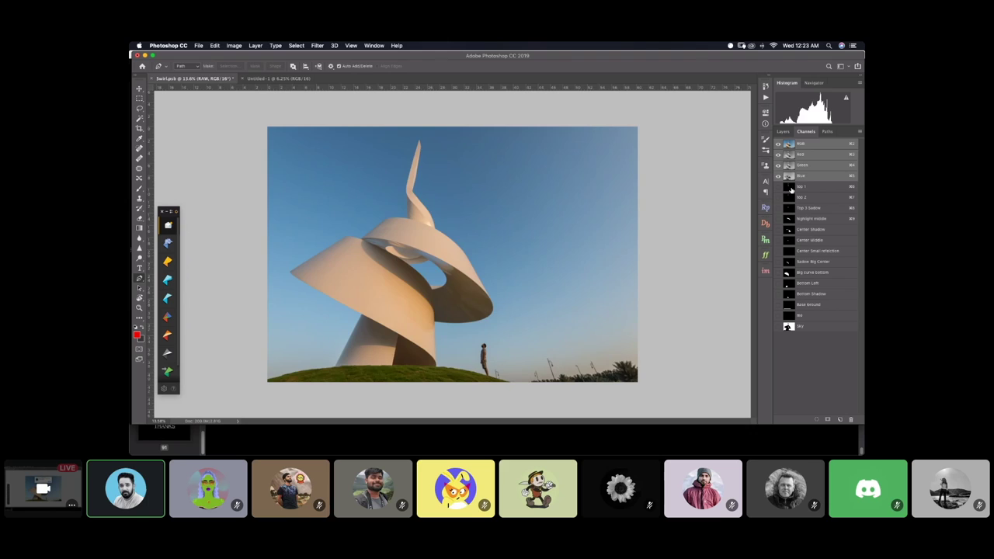
{"action": "left_click", "coordinate": [791, 189]}
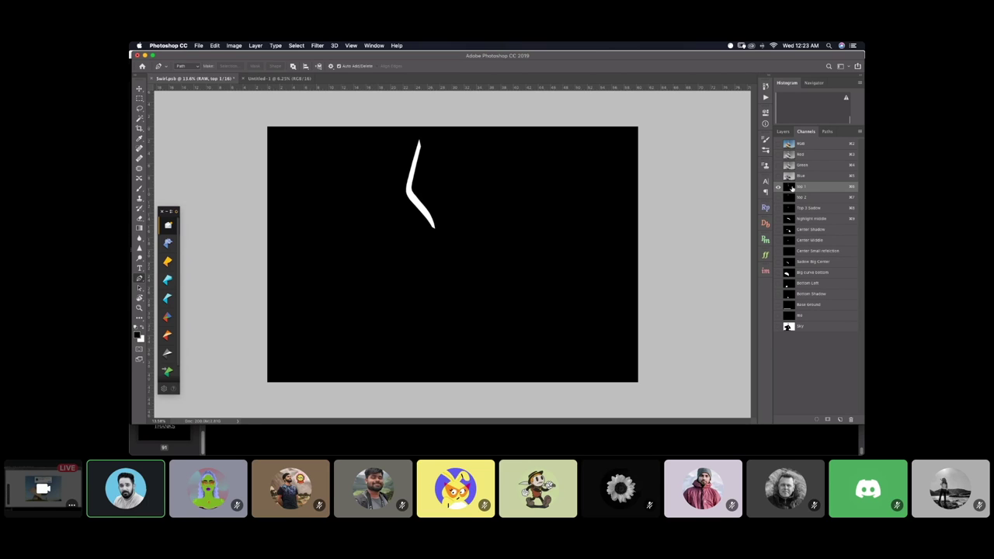
{"action": "left_click", "coordinate": [784, 132]}
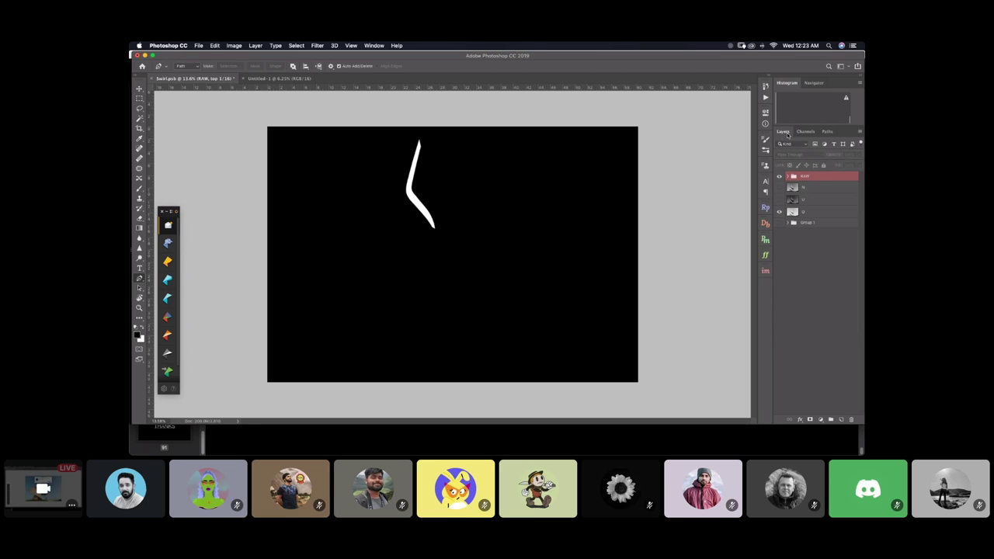
{"action": "left_click", "coordinate": [805, 131]}
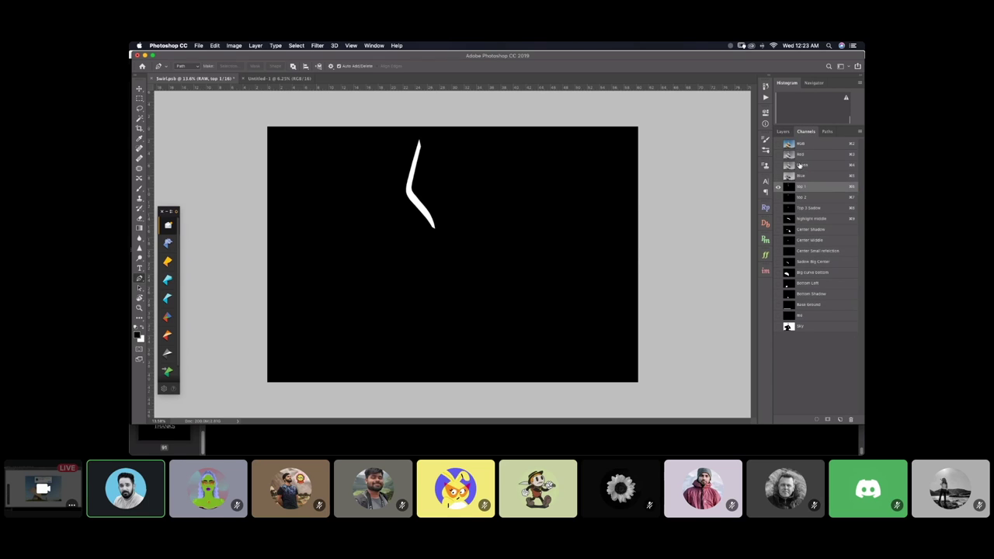
{"action": "left_click", "coordinate": [803, 144]}
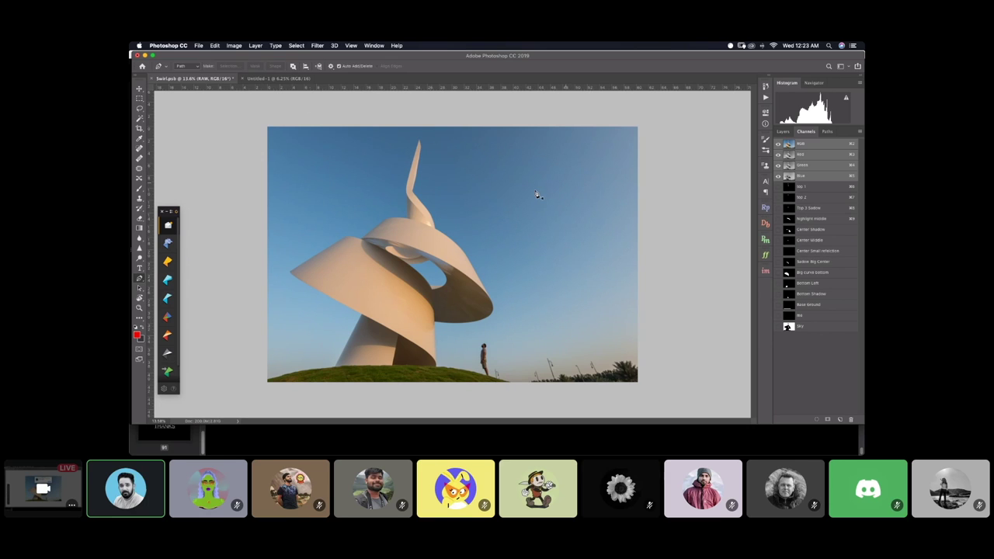
Draw a rectangular marquee in the sky beside the spire, save it as a new channel named sssssssssssss, and deselect it
{"action": "left_click", "coordinate": [140, 98]}
{"action": "left_click_drag", "start_coordinate": [480, 163], "coordinate": [592, 251]}
{"action": "left_click", "coordinate": [296, 45]}
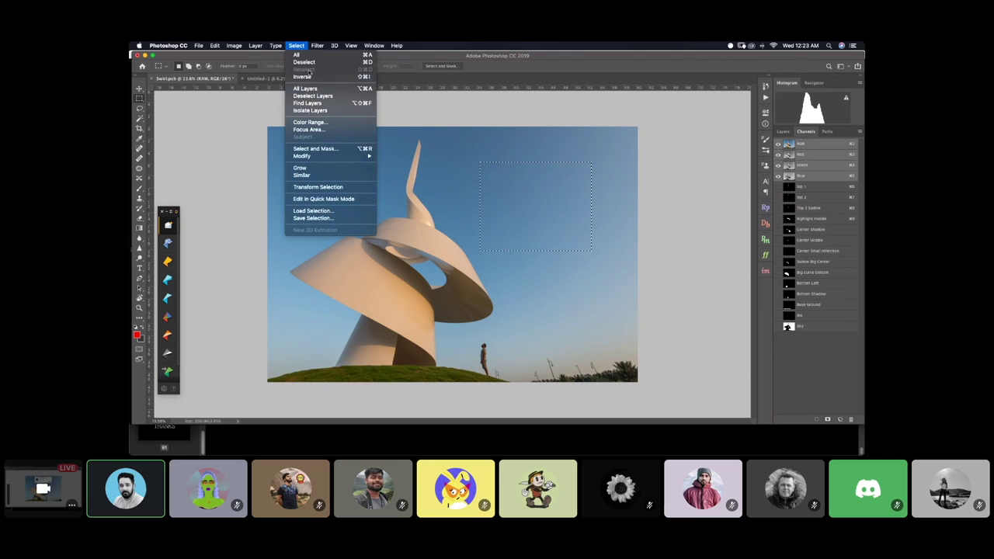
{"action": "left_click", "coordinate": [313, 218]}
{"action": "type", "text": "ssssss"}
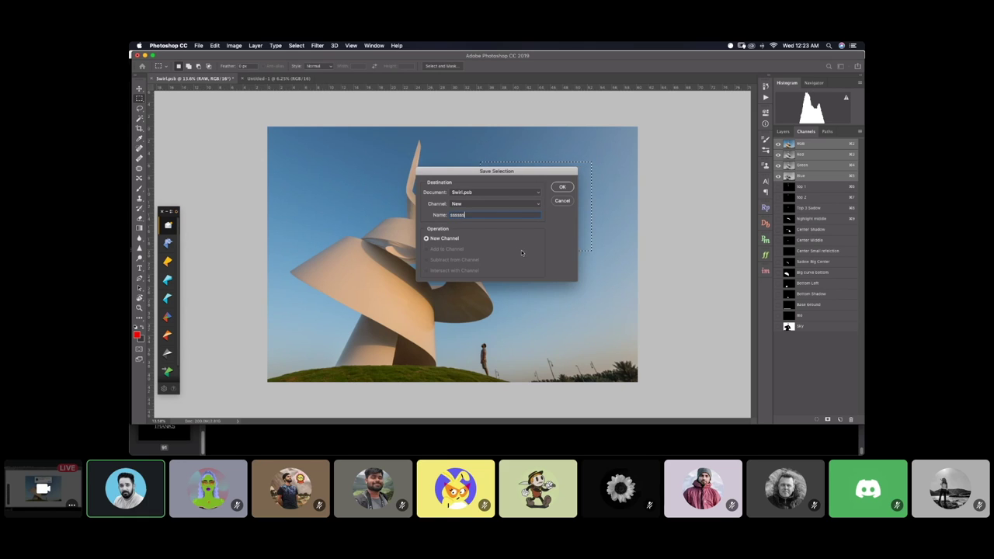
{"action": "type", "text": "sssssss"}
{"action": "key", "text": "Return"}
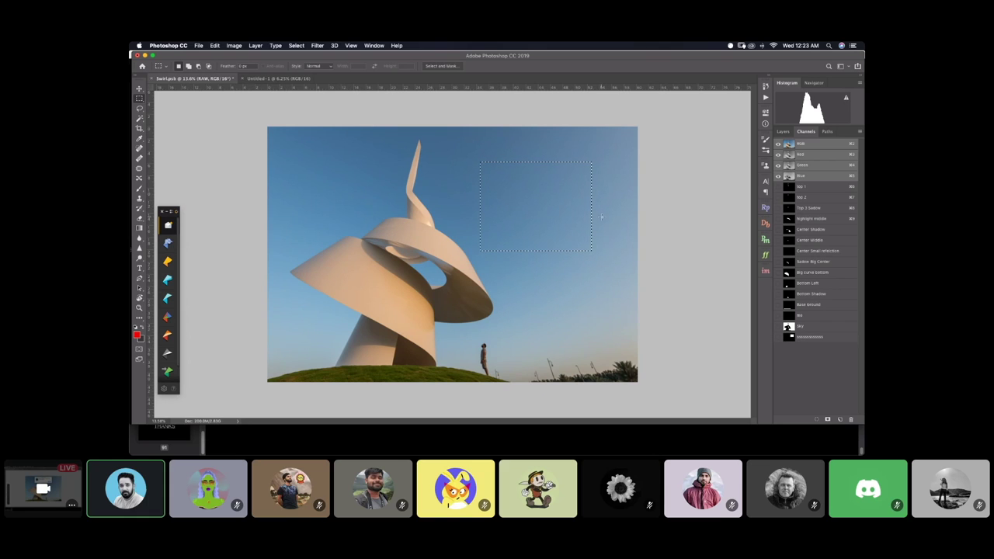
{"action": "key", "text": "super+d"}
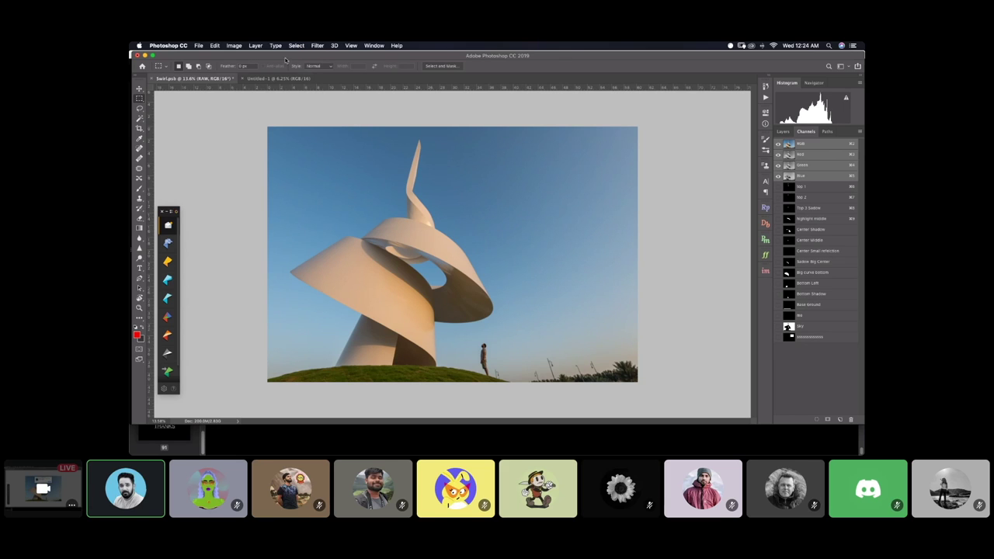
{"action": "left_click", "coordinate": [295, 45]}
{"action": "left_click", "coordinate": [310, 70]}
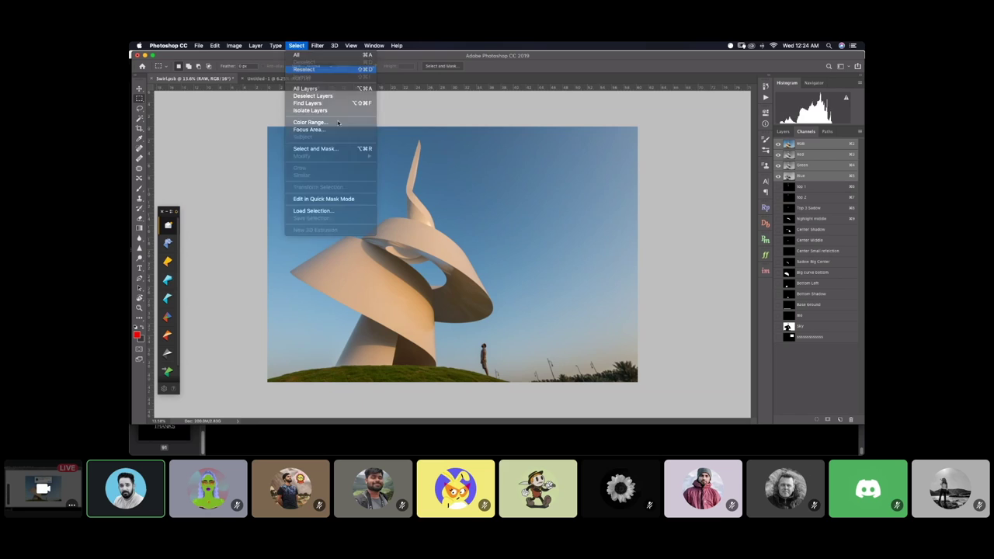
{"action": "key", "text": "super+d"}
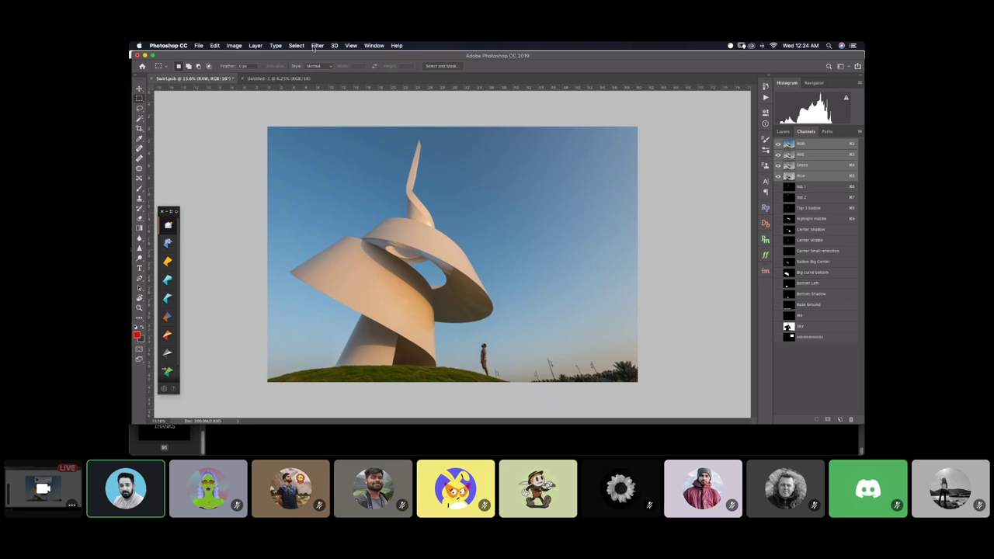
Load the saved sssssssssssss channel as a new selection and deselect it
{"action": "left_click", "coordinate": [296, 45]}
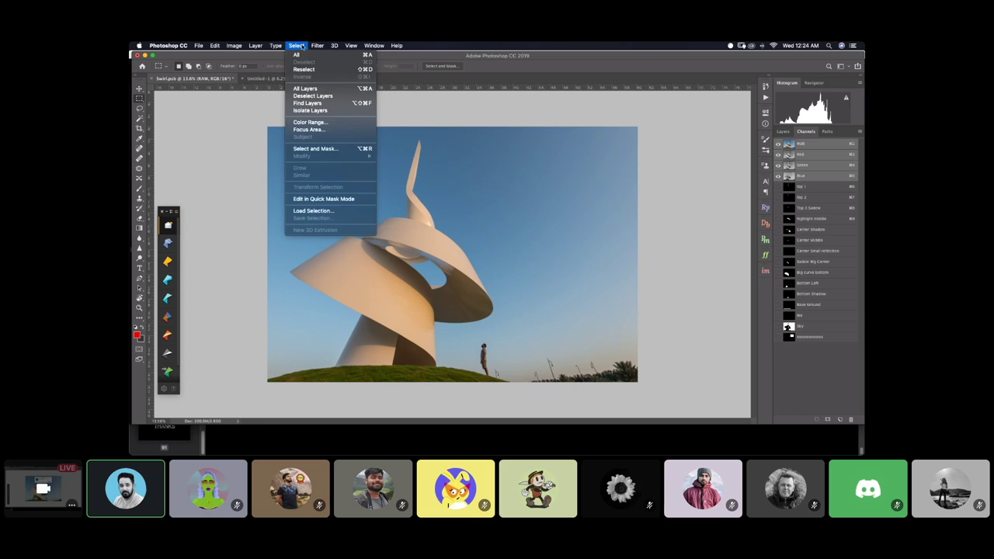
{"action": "left_click", "coordinate": [330, 212]}
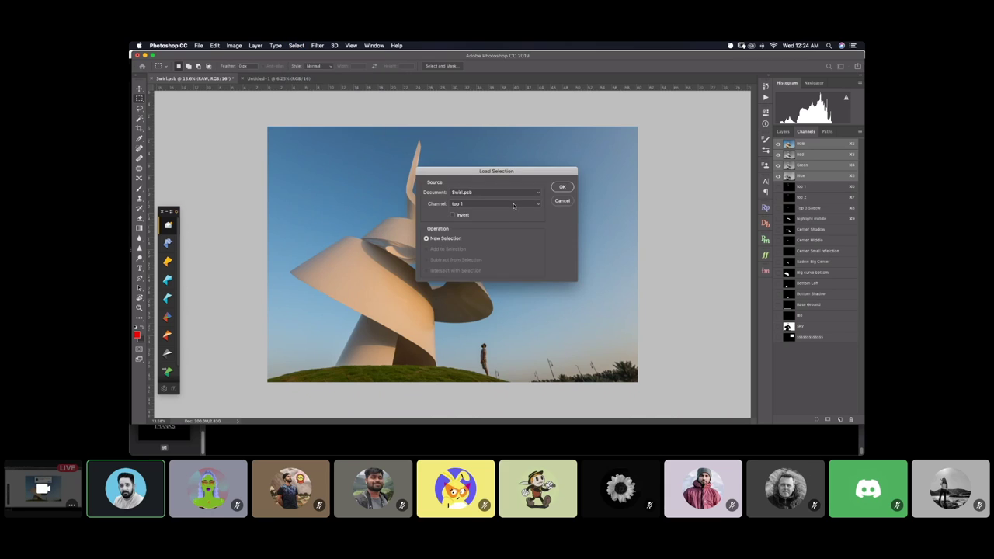
{"action": "left_click", "coordinate": [513, 205]}
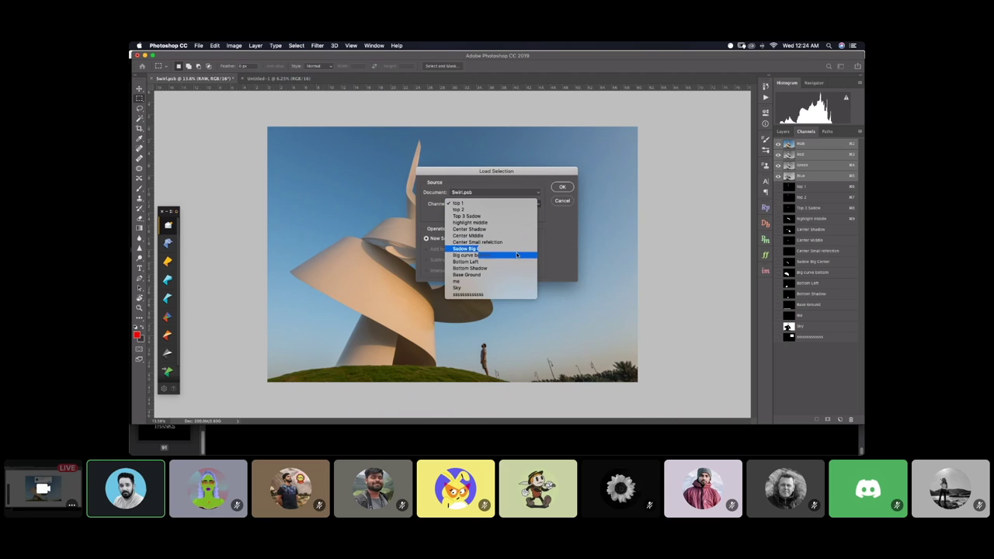
{"action": "left_click", "coordinate": [479, 295]}
{"action": "left_click", "coordinate": [564, 187]}
{"action": "left_click", "coordinate": [617, 220]}
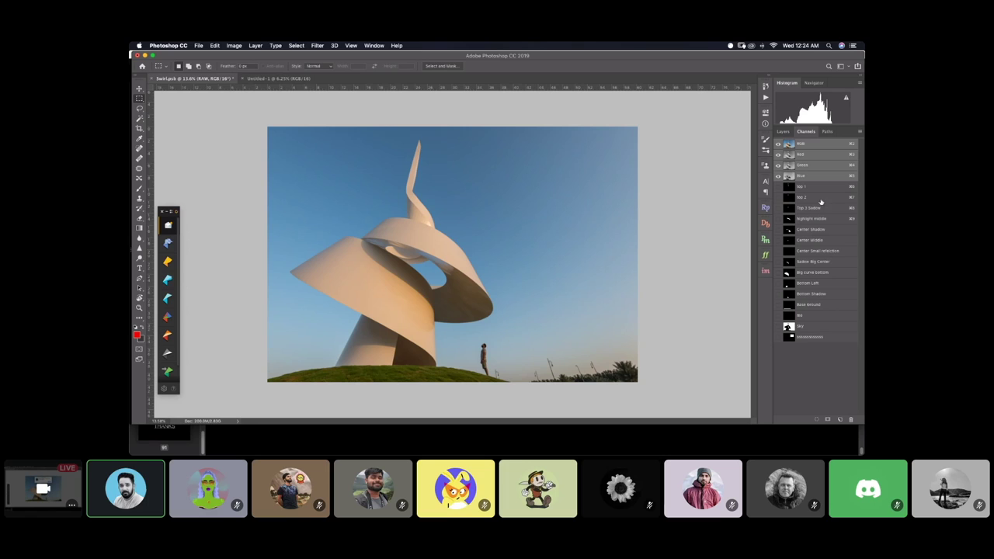
View the sssssssssssss mask alone, return to the RGB composite, and look over the image and channel list
{"action": "left_click", "coordinate": [809, 337]}
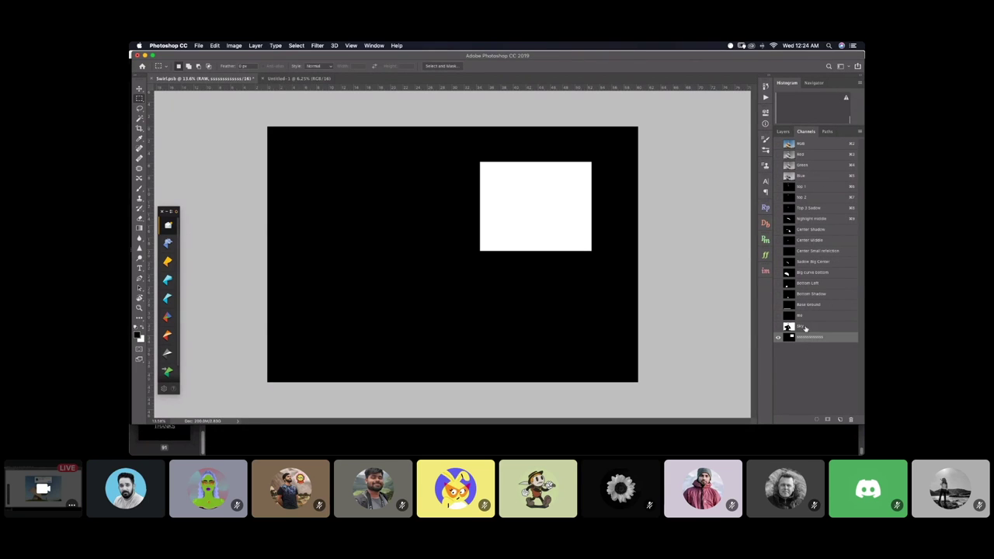
{"action": "left_click", "coordinate": [807, 143]}
{"action": "left_click", "coordinate": [787, 132]}
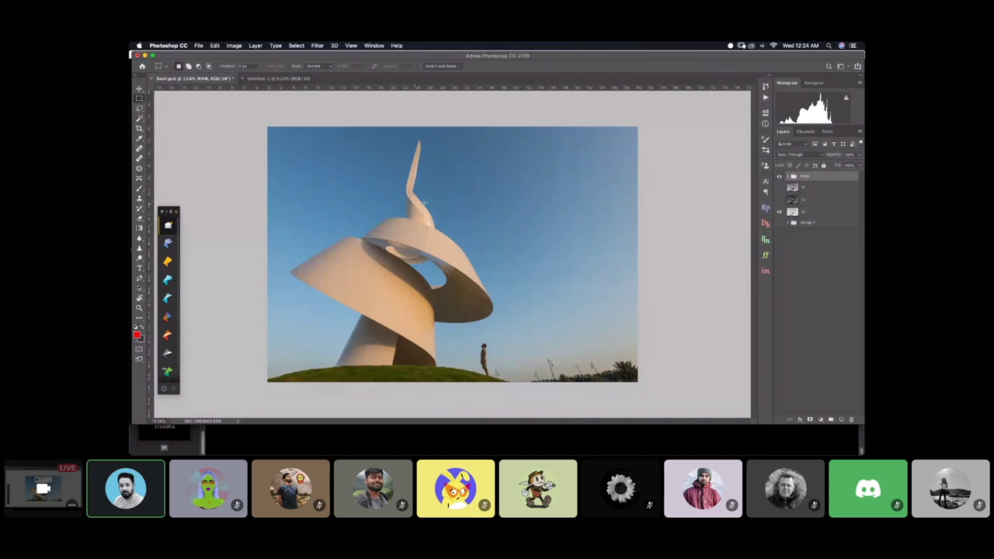
{"action": "scroll", "coordinate": [412, 194], "scroll_direction": "up", "scroll_amount": 3}
{"action": "scroll", "coordinate": [443, 187], "scroll_direction": "down", "scroll_amount": 4}
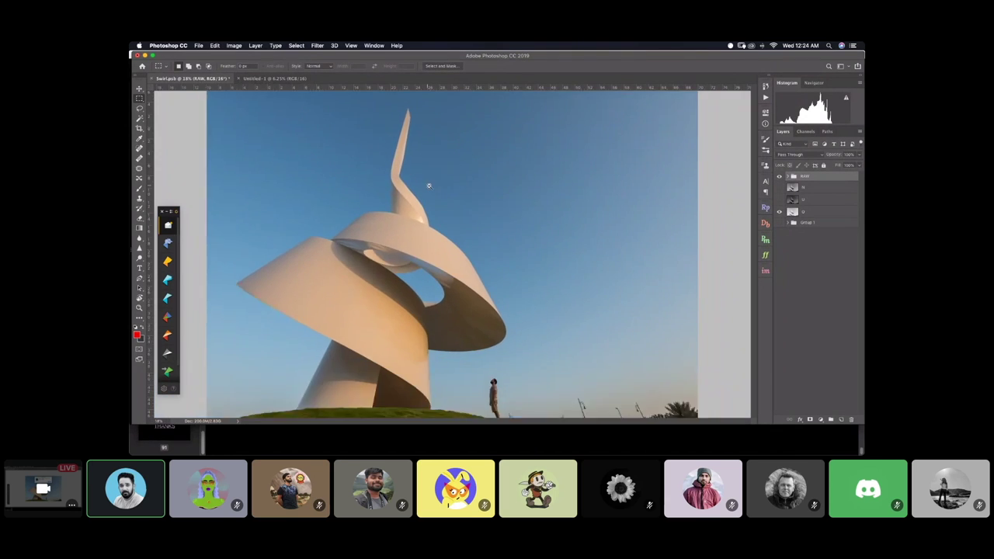
{"action": "left_click", "coordinate": [806, 131]}
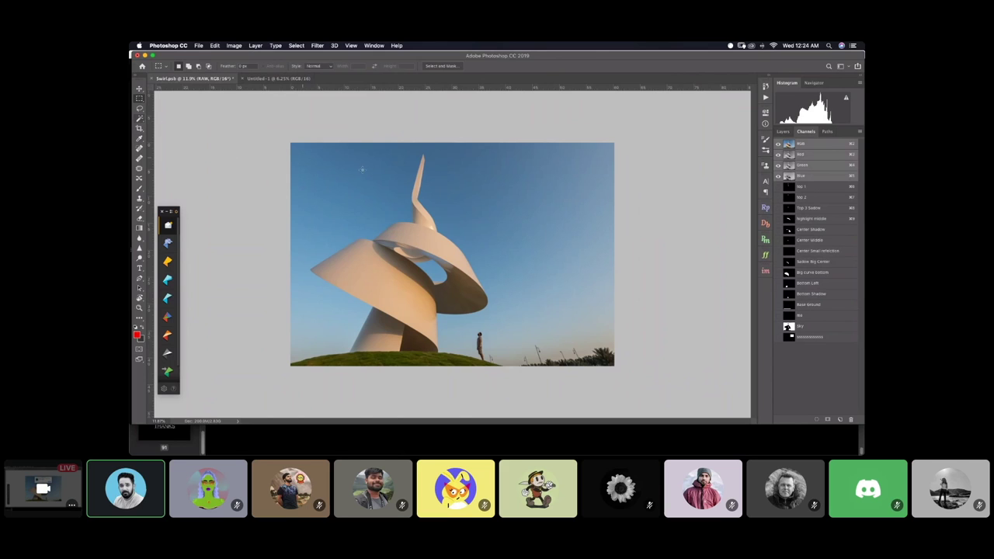
Add a new layer above the RAW group, brush a short red mark on the sculpture's large curved surface, and hide that layer
{"action": "key", "text": "b"}
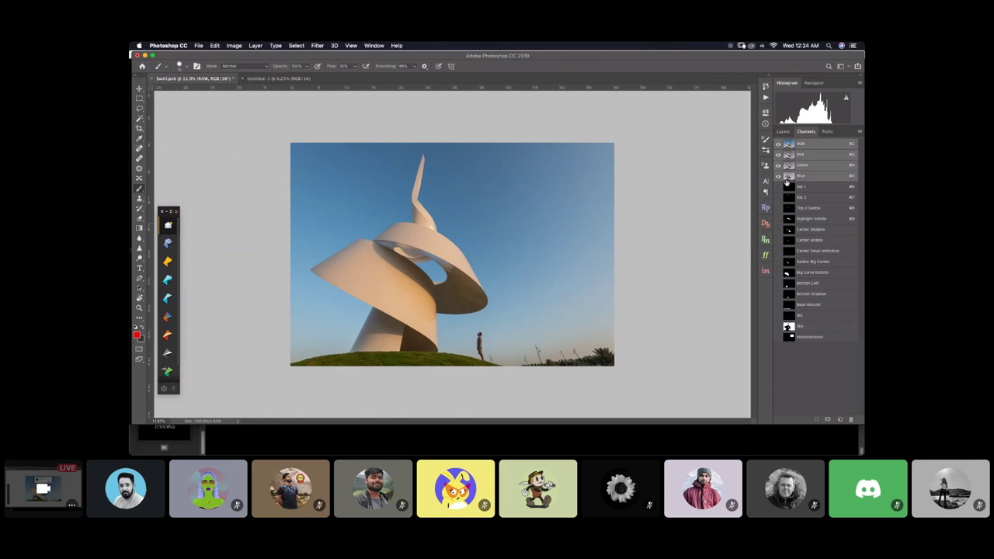
{"action": "left_click", "coordinate": [782, 131]}
{"action": "left_click", "coordinate": [841, 418]}
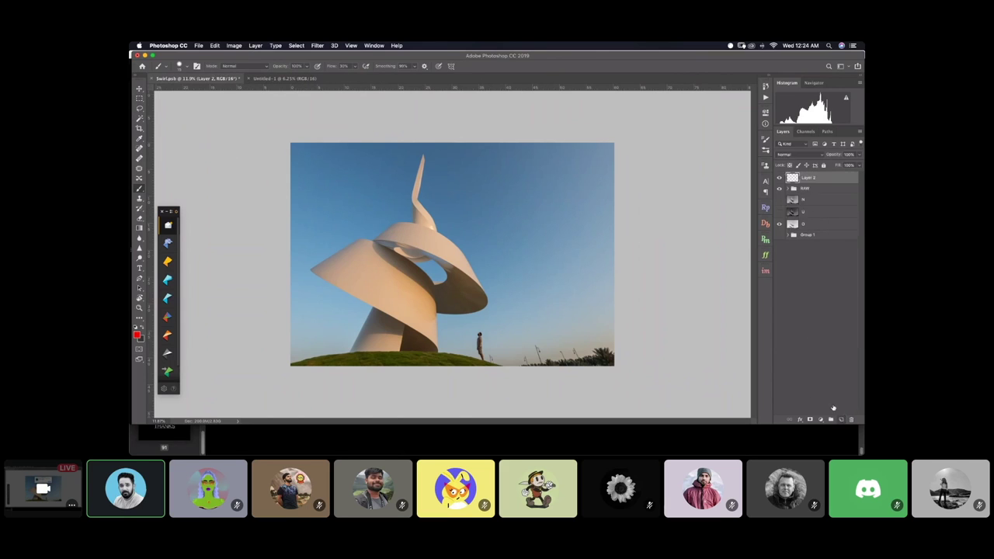
{"action": "scroll", "coordinate": [406, 166], "scroll_direction": "up", "scroll_amount": 4}
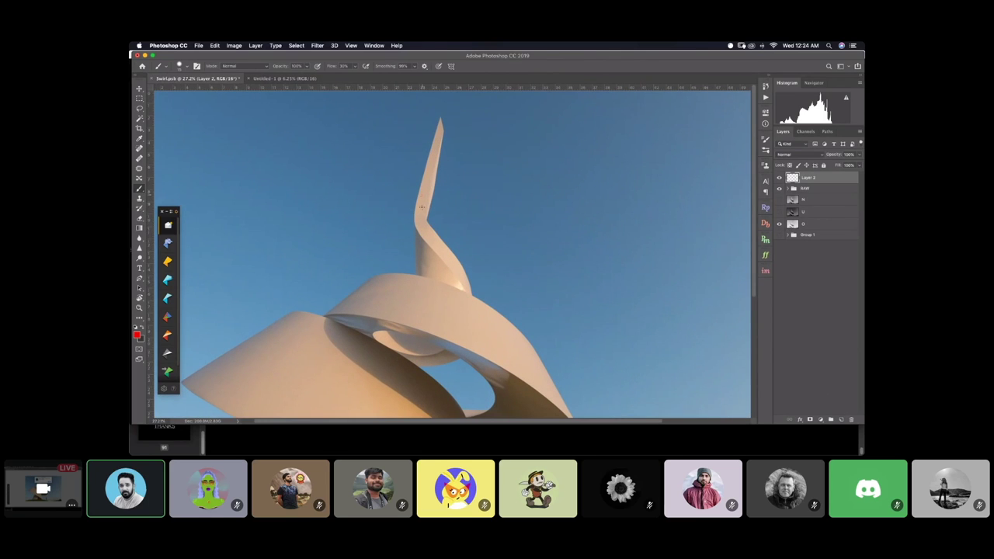
{"action": "scroll", "coordinate": [500, 194], "scroll_direction": "down", "scroll_amount": 2}
{"action": "scroll", "coordinate": [370, 313], "scroll_direction": "down", "scroll_amount": 1}
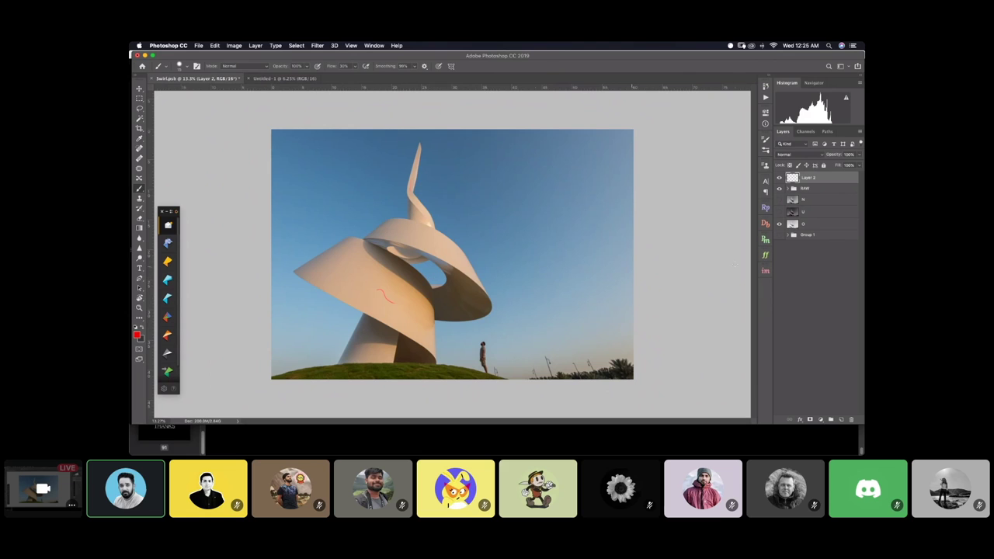
{"action": "left_click", "coordinate": [779, 179]}
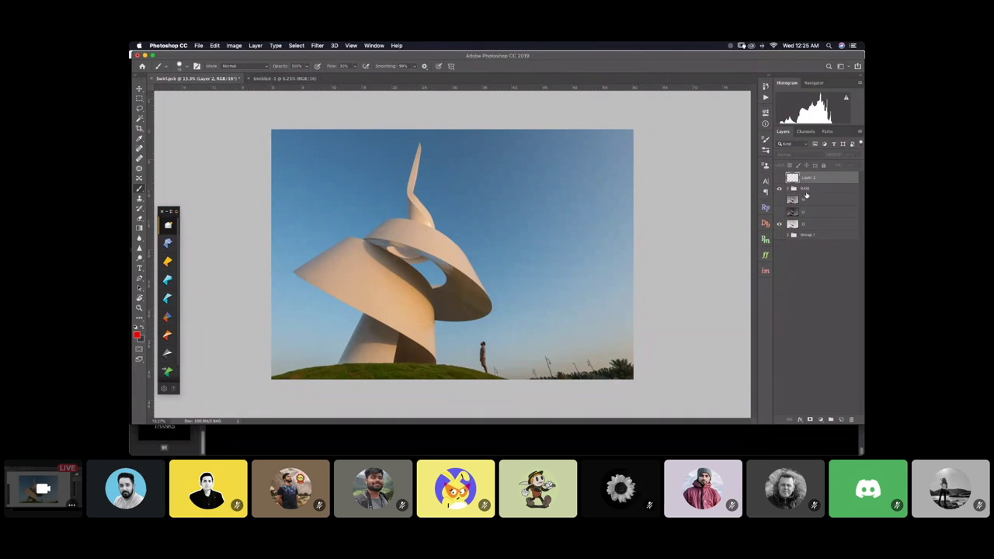
Select the N layer and load the top 1 channel as a new selection
{"action": "left_click", "coordinate": [802, 201]}
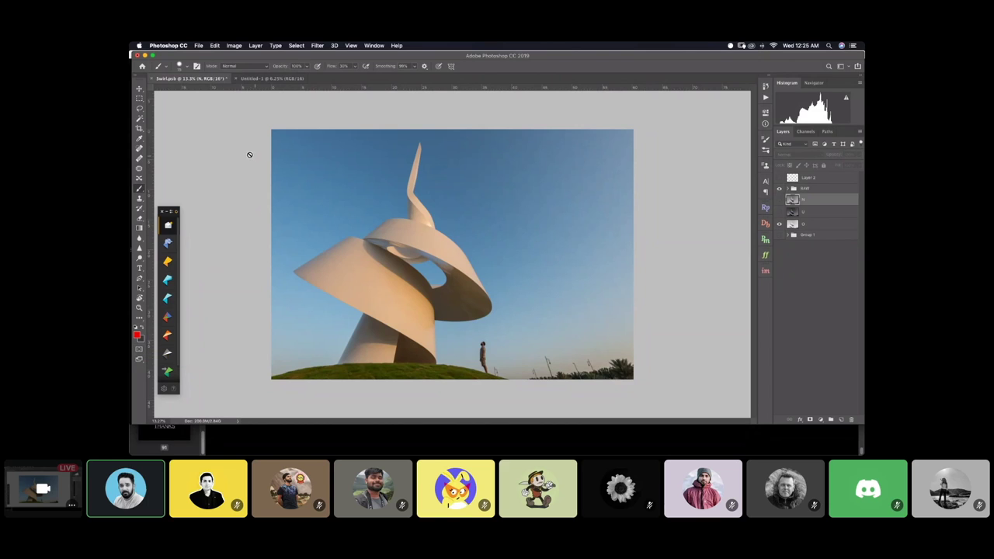
{"action": "left_click", "coordinate": [296, 46]}
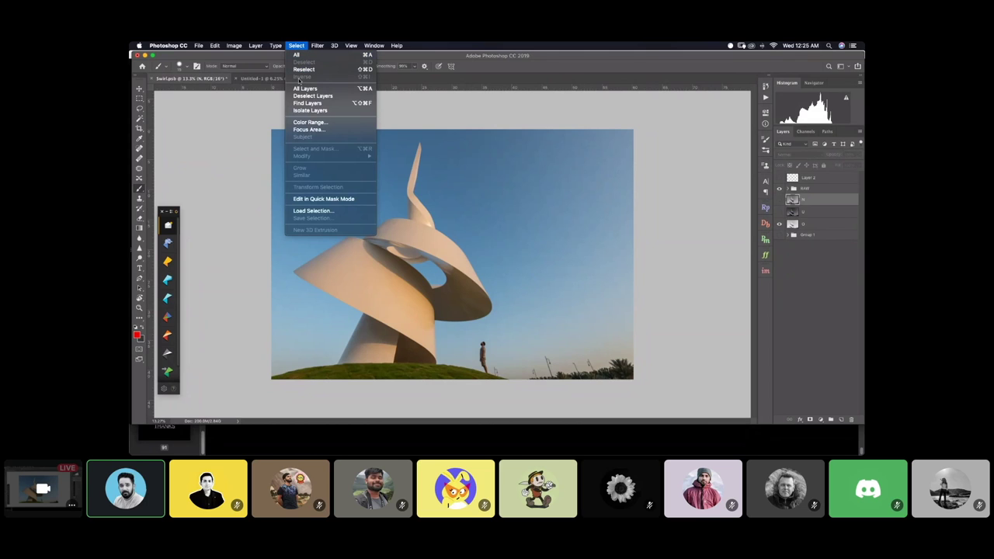
{"action": "left_click", "coordinate": [321, 211]}
{"action": "left_click", "coordinate": [505, 203]}
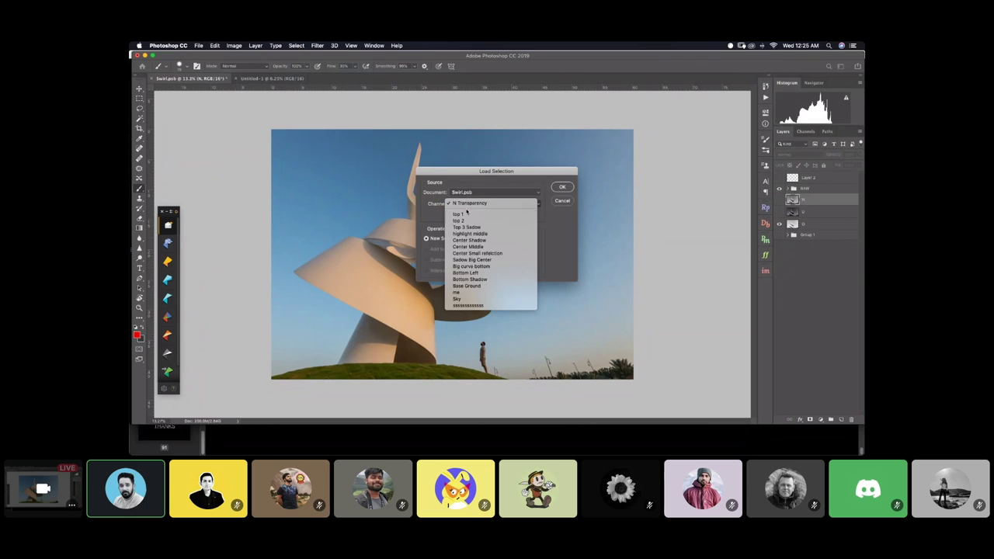
{"action": "left_click", "coordinate": [495, 214]}
{"action": "left_click", "coordinate": [562, 186]}
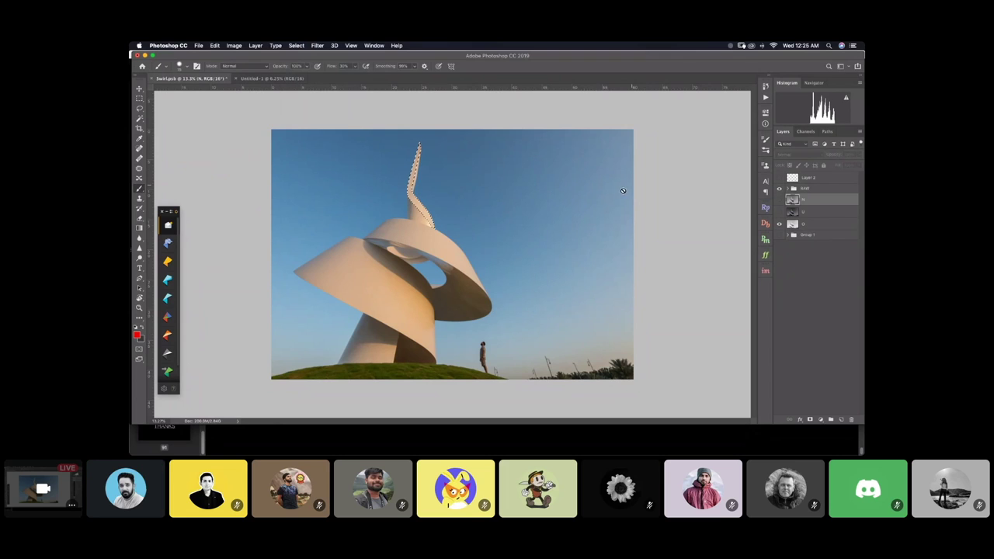
Show the selection as a Quick Mask, paint white over the large lower curve to add it, and convert the mask back to a selection
{"action": "left_click", "coordinate": [140, 349]}
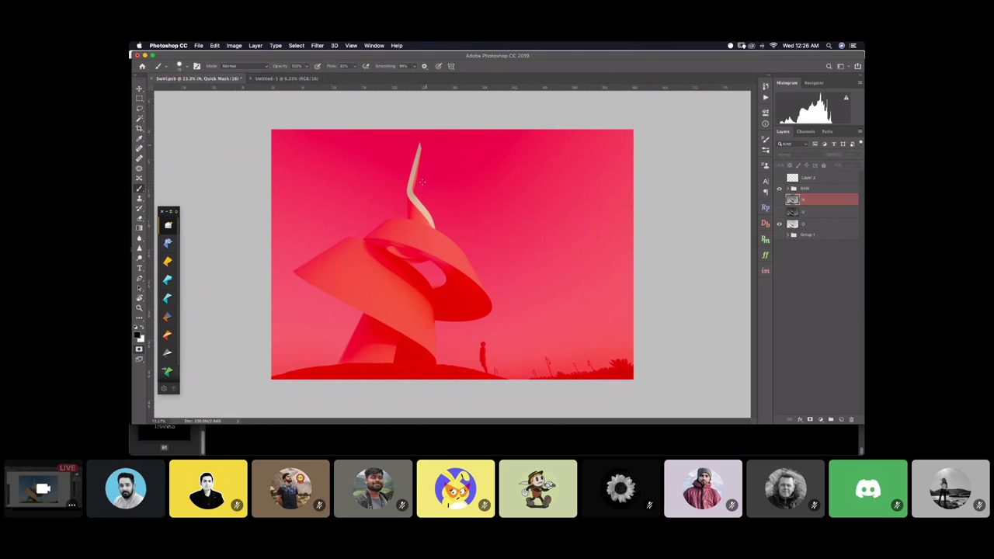
{"action": "scroll", "coordinate": [409, 153], "scroll_direction": "up", "scroll_amount": 5}
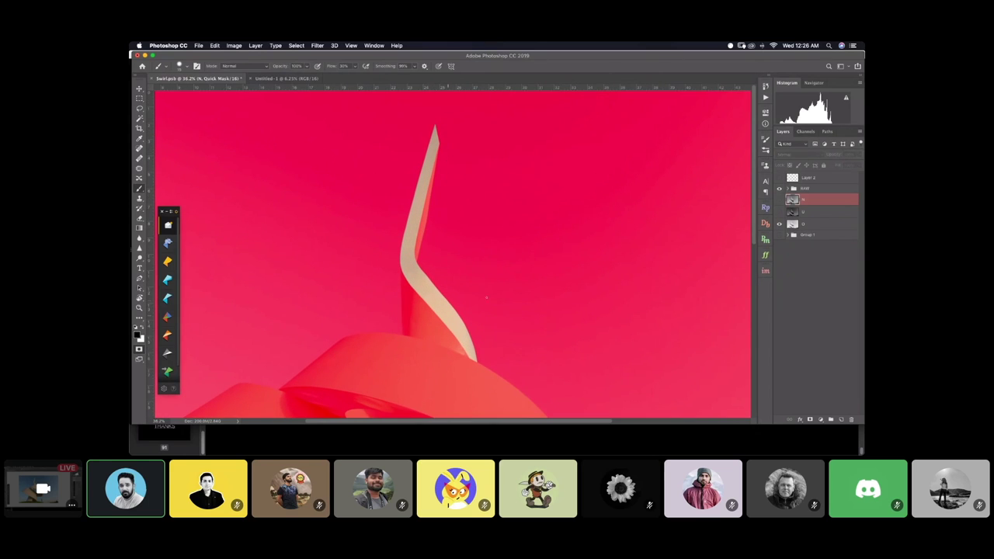
{"action": "scroll", "coordinate": [501, 166], "scroll_direction": "down", "scroll_amount": 5}
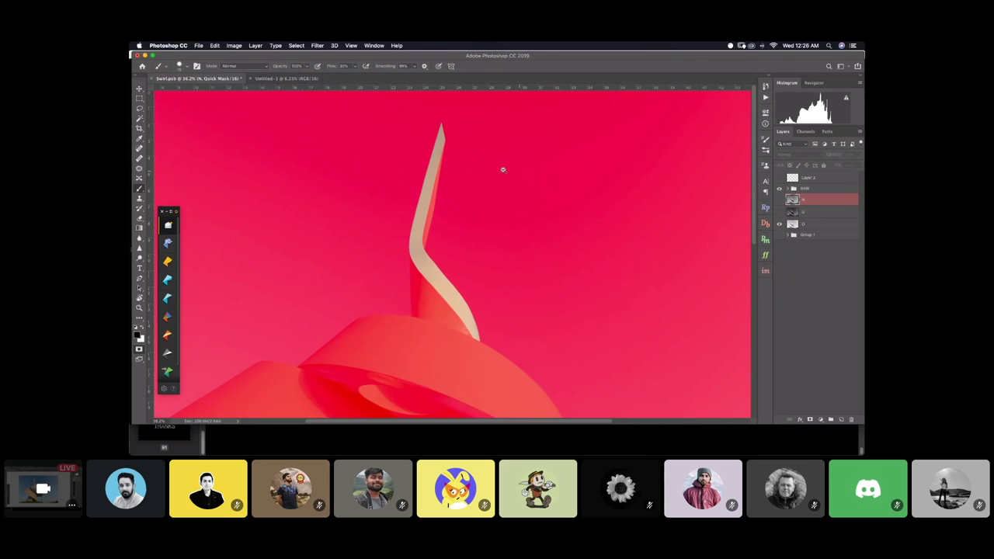
{"action": "scroll", "coordinate": [479, 164], "scroll_direction": "down", "scroll_amount": 2}
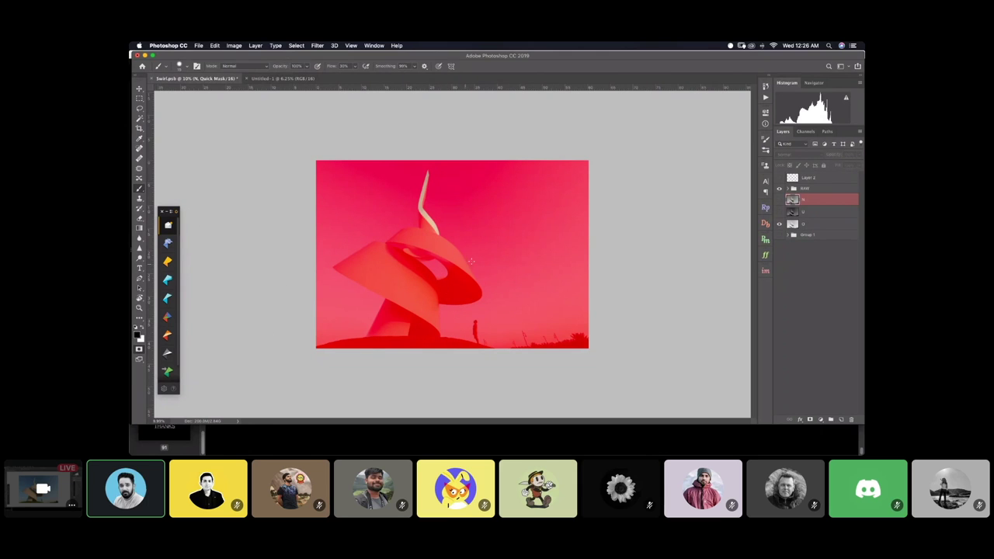
{"action": "left_click_drag", "start_coordinate": [494, 241], "coordinate": [545, 248]}
{"action": "key", "text": "x"}
{"action": "mouse_move", "coordinate": [405, 287]}
{"action": "left_mouse_down"}
{"action": "mouse_move", "coordinate": [382, 289]}
{"action": "mouse_move", "coordinate": [427, 273]}
{"action": "mouse_move", "coordinate": [374, 281]}
{"action": "mouse_move", "coordinate": [387, 302]}
{"action": "mouse_move", "coordinate": [371, 280]}
{"action": "mouse_move", "coordinate": [406, 297]}
{"action": "mouse_move", "coordinate": [389, 301]}
{"action": "mouse_move", "coordinate": [358, 284]}
{"action": "mouse_move", "coordinate": [404, 304]}
{"action": "mouse_move", "coordinate": [357, 283]}
{"action": "mouse_move", "coordinate": [395, 274]}
{"action": "mouse_move", "coordinate": [381, 282]}
{"action": "mouse_move", "coordinate": [388, 294]}
{"action": "mouse_move", "coordinate": [368, 283]}
{"action": "mouse_move", "coordinate": [373, 295]}
{"action": "mouse_move", "coordinate": [386, 275]}
{"action": "mouse_move", "coordinate": [391, 298]}
{"action": "mouse_move", "coordinate": [388, 279]}
{"action": "mouse_move", "coordinate": [425, 275]}
{"action": "mouse_move", "coordinate": [395, 288]}
{"action": "mouse_move", "coordinate": [416, 278]}
{"action": "mouse_move", "coordinate": [369, 269]}
{"action": "mouse_move", "coordinate": [355, 297]}
{"action": "mouse_move", "coordinate": [407, 297]}
{"action": "mouse_move", "coordinate": [346, 282]}
{"action": "left_mouse_up"}
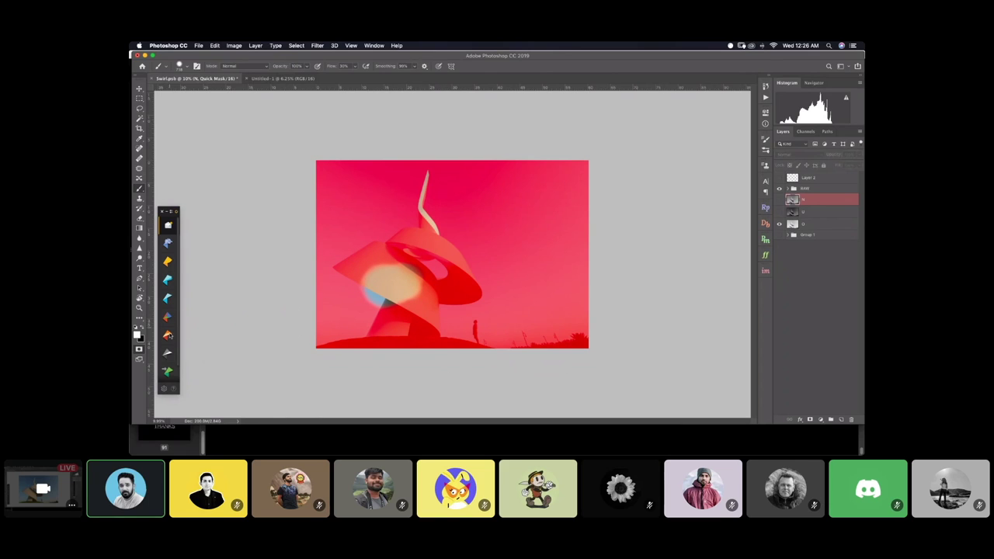
{"action": "key", "text": "q"}
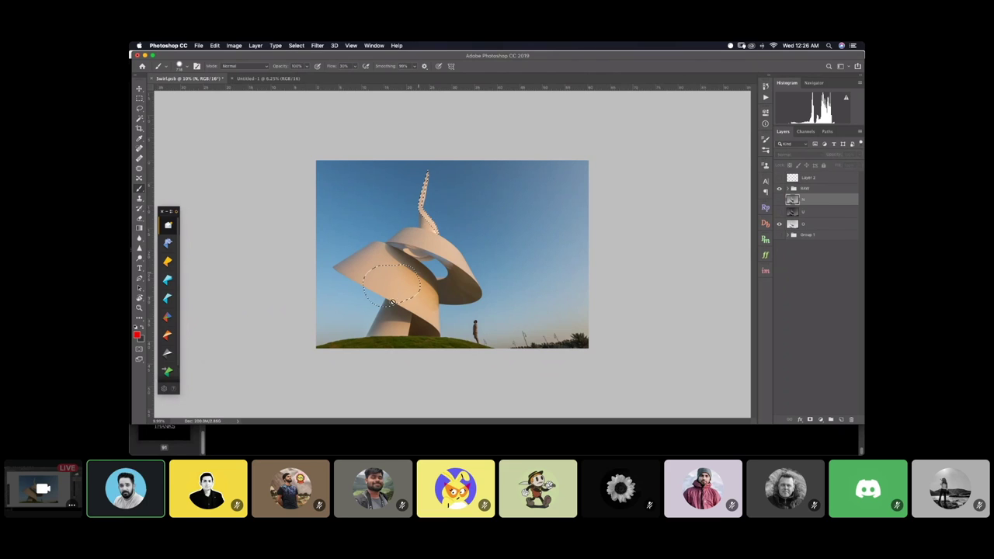
Extend the selection in Quick Mask by painting soft white patches on both sides of the sky and on the curve's outer edge
{"action": "double_click", "coordinate": [140, 349]}
{"action": "left_click", "coordinate": [535, 233]}
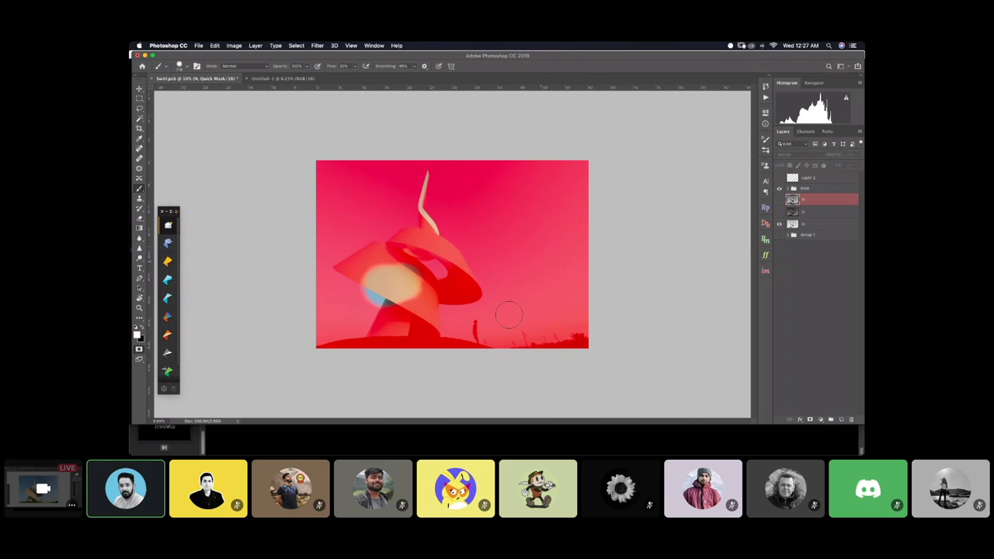
{"action": "mouse_move", "coordinate": [559, 218]}
{"action": "left_mouse_down"}
{"action": "mouse_move", "coordinate": [537, 219]}
{"action": "mouse_move", "coordinate": [532, 236]}
{"action": "mouse_move", "coordinate": [522, 212]}
{"action": "left_mouse_up"}
{"action": "mouse_move", "coordinate": [528, 258]}
{"action": "left_mouse_down"}
{"action": "mouse_move", "coordinate": [510, 286]}
{"action": "mouse_move", "coordinate": [534, 281]}
{"action": "left_mouse_up"}
{"action": "left_click", "coordinate": [349, 200]}
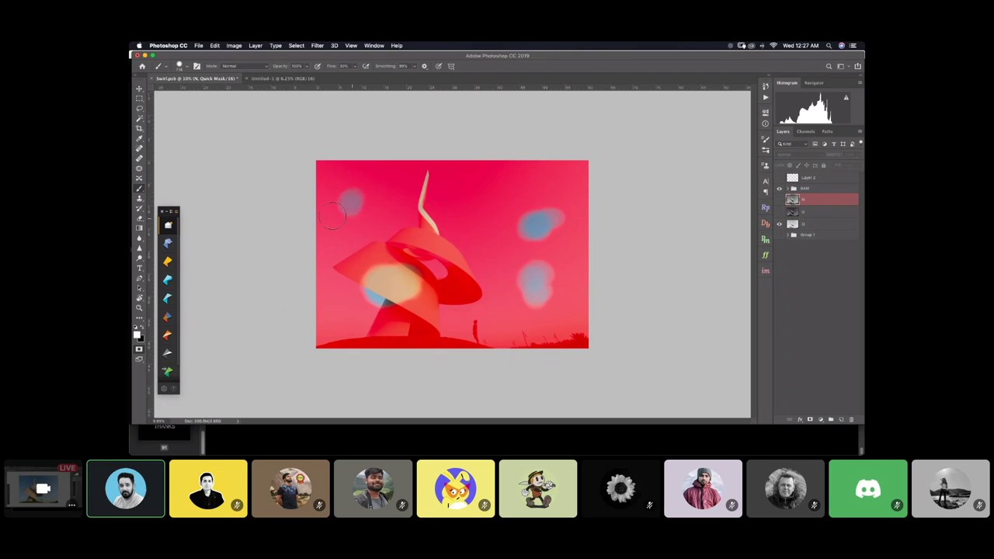
{"action": "left_click", "coordinate": [514, 211]}
{"action": "mouse_move", "coordinate": [469, 305]}
{"action": "left_mouse_down"}
{"action": "mouse_move", "coordinate": [491, 285]}
{"action": "mouse_move", "coordinate": [462, 263]}
{"action": "mouse_move", "coordinate": [465, 291]}
{"action": "left_mouse_up"}
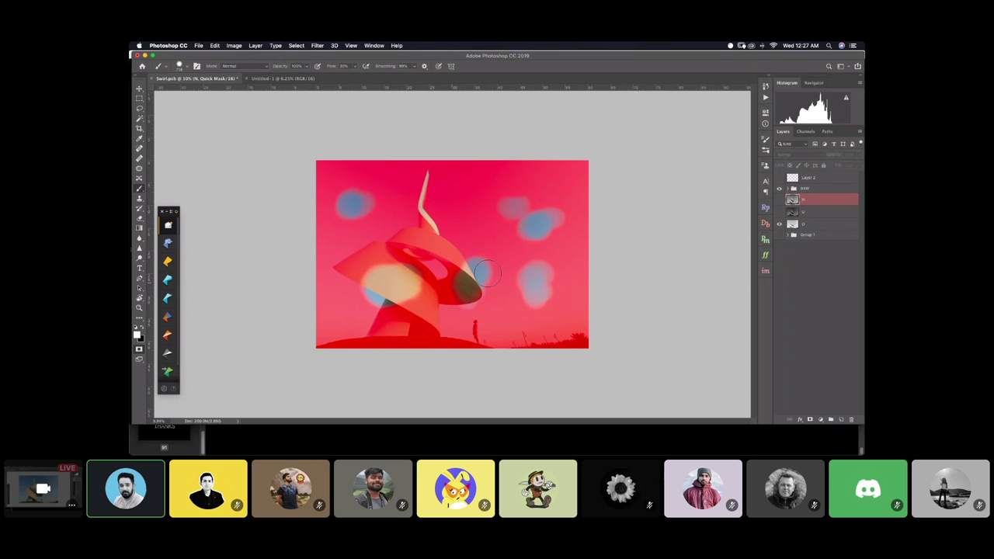
{"action": "left_click", "coordinate": [140, 349]}
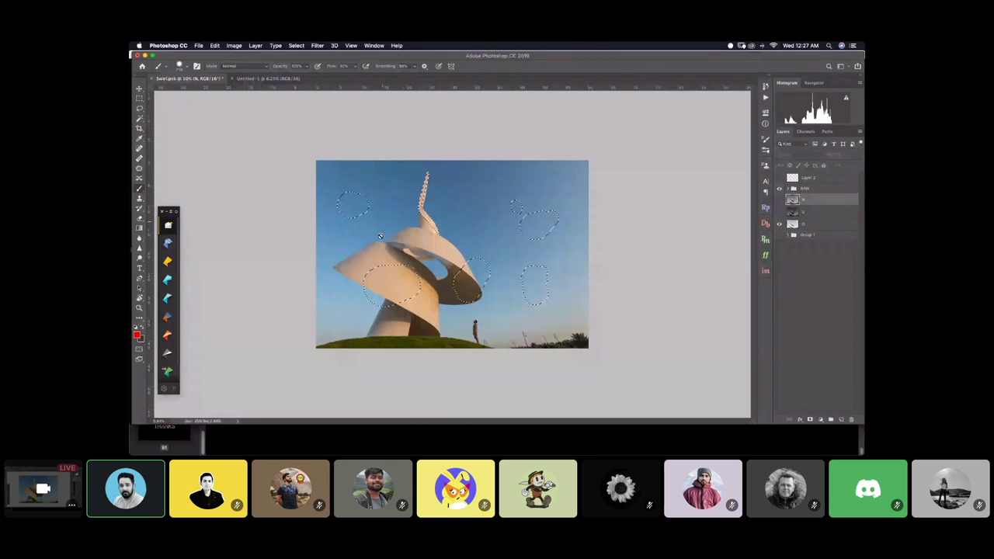
Save the current selection as a new channel named 12345678, and deselect it
{"action": "left_click", "coordinate": [295, 45]}
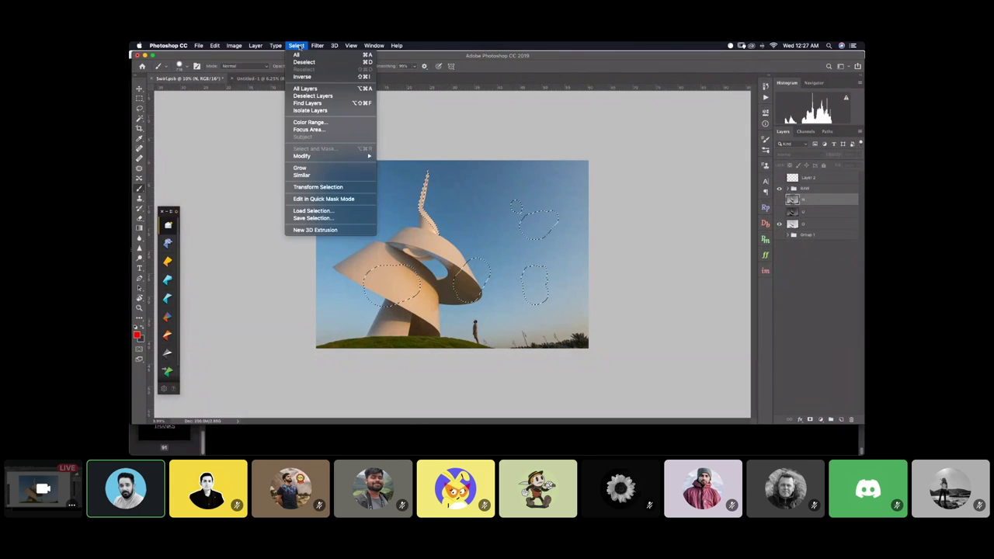
{"action": "left_click", "coordinate": [326, 219]}
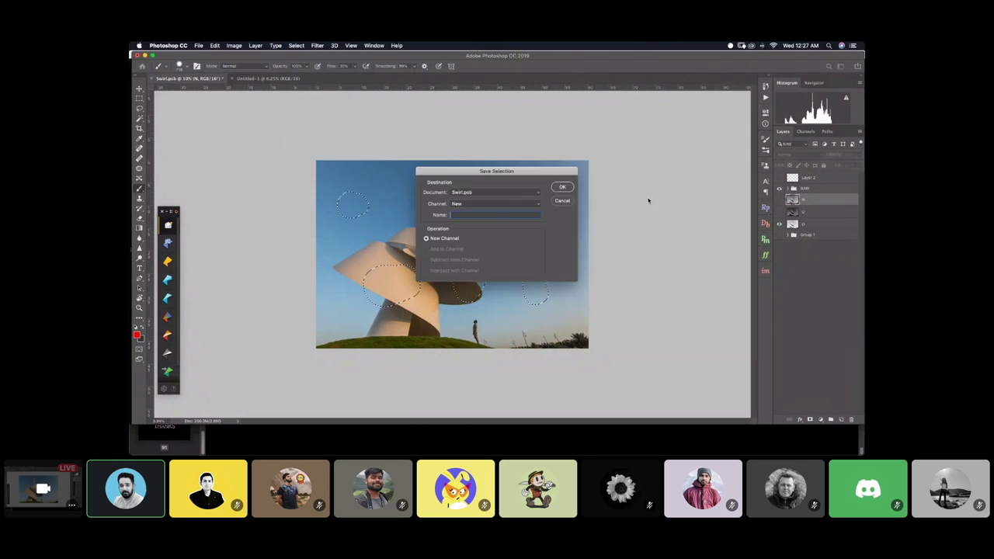
{"action": "type", "text": "123"}
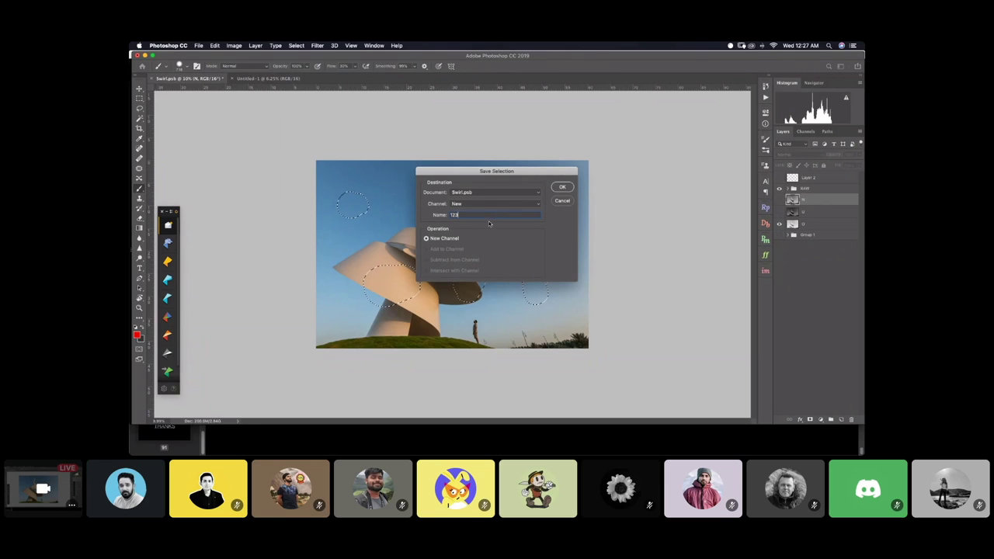
{"action": "type", "text": "45678"}
{"action": "left_click", "coordinate": [562, 187]}
{"action": "key", "text": "super+d"}
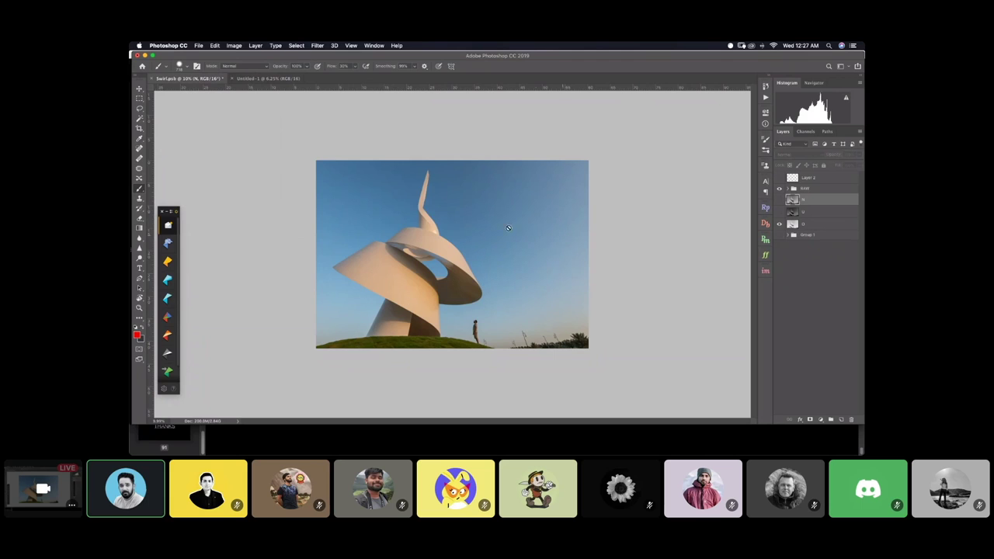
Load the 12345678 channel as a new selection, and deselect it
{"action": "left_click", "coordinate": [297, 45]}
{"action": "left_click", "coordinate": [311, 210]}
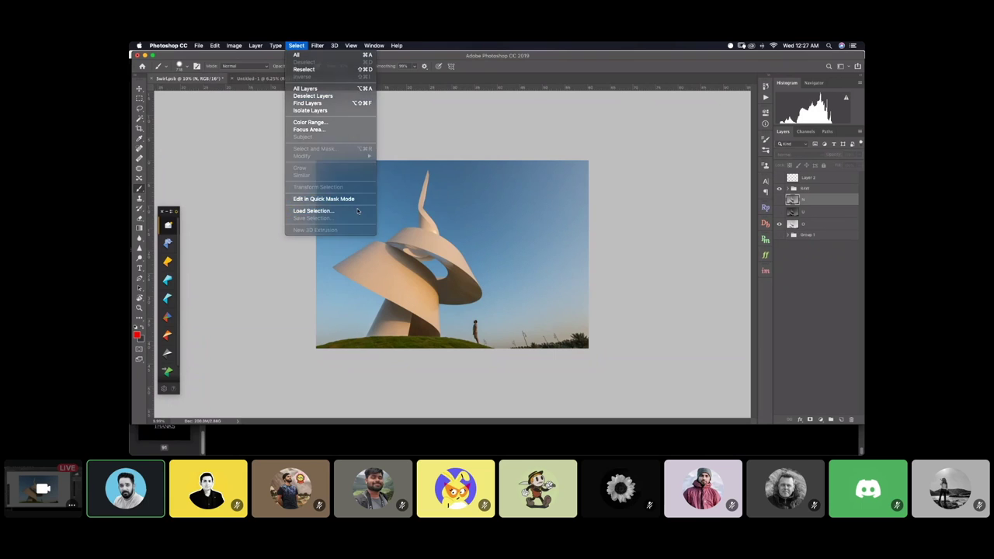
{"action": "left_click", "coordinate": [296, 45]}
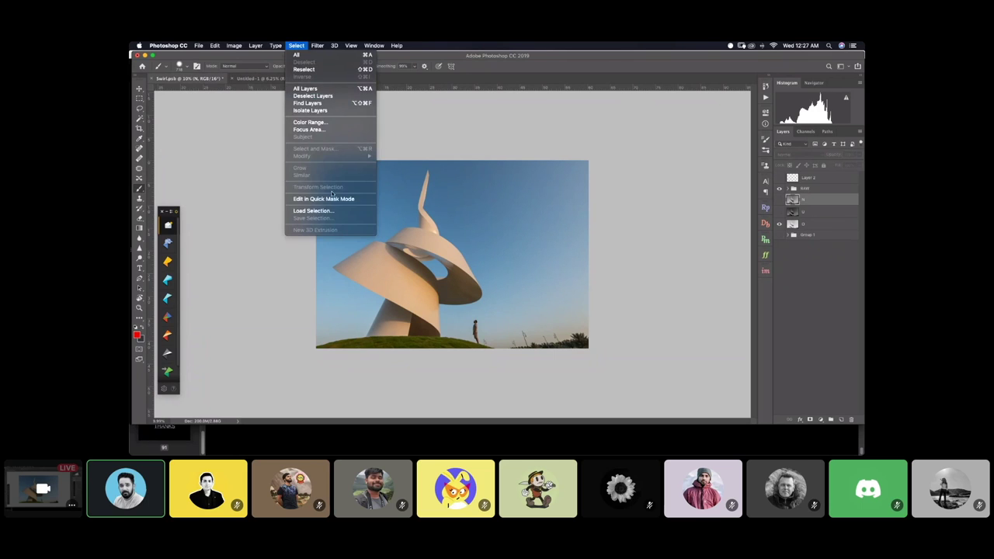
{"action": "left_click", "coordinate": [314, 210]}
{"action": "left_click", "coordinate": [501, 204]}
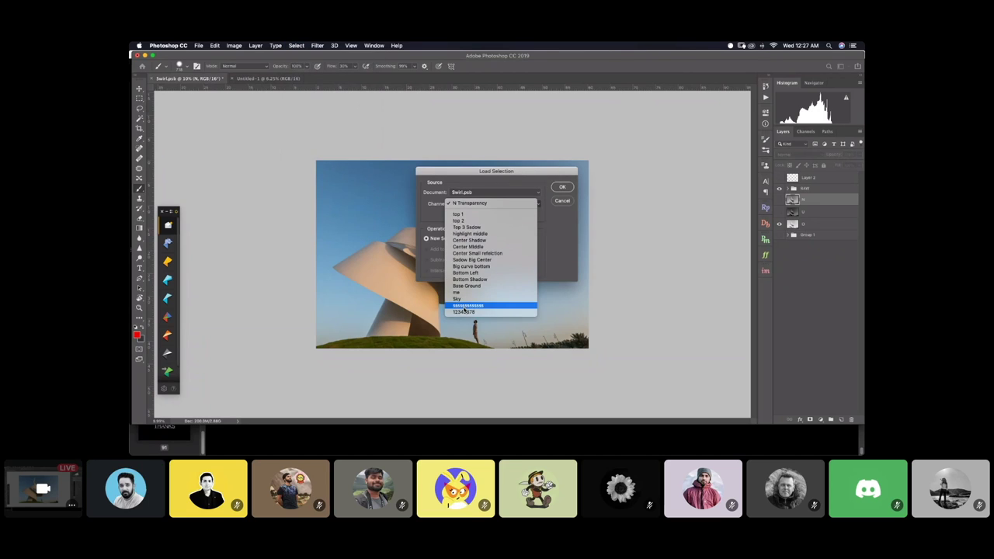
{"action": "left_click", "coordinate": [489, 312]}
{"action": "left_click", "coordinate": [561, 187]}
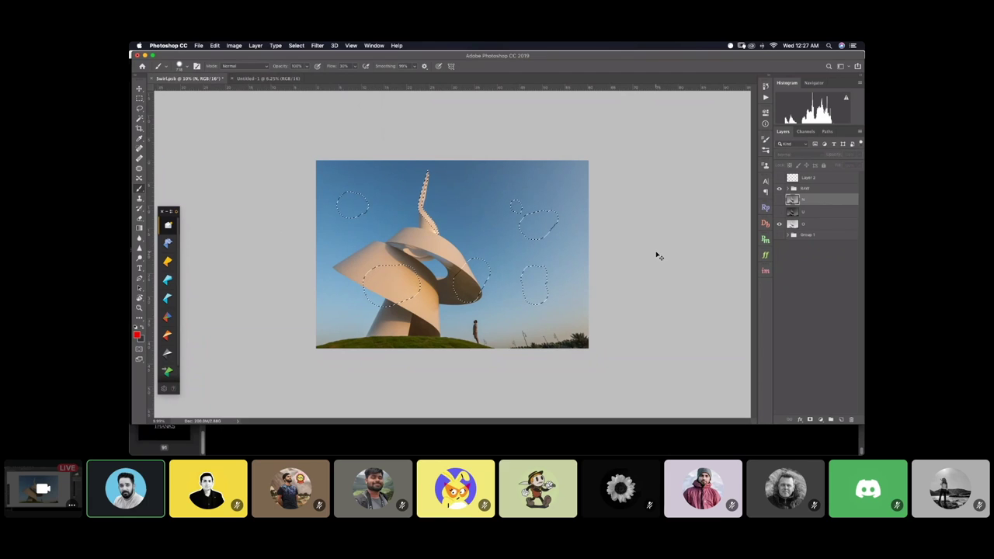
{"action": "key", "text": "super+d"}
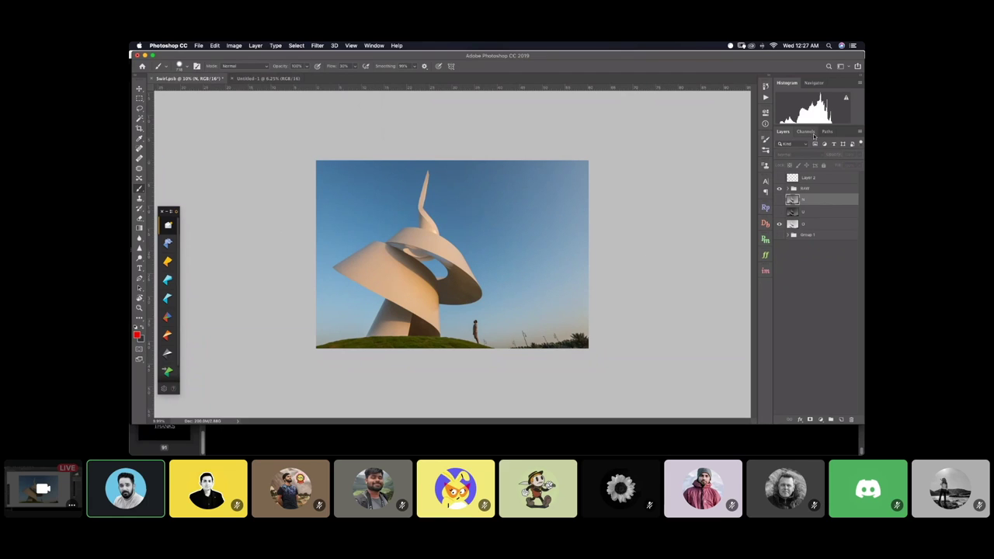
View the 12345678 channel on its own, return to the RGB view and delete that channel
{"action": "left_click", "coordinate": [806, 131]}
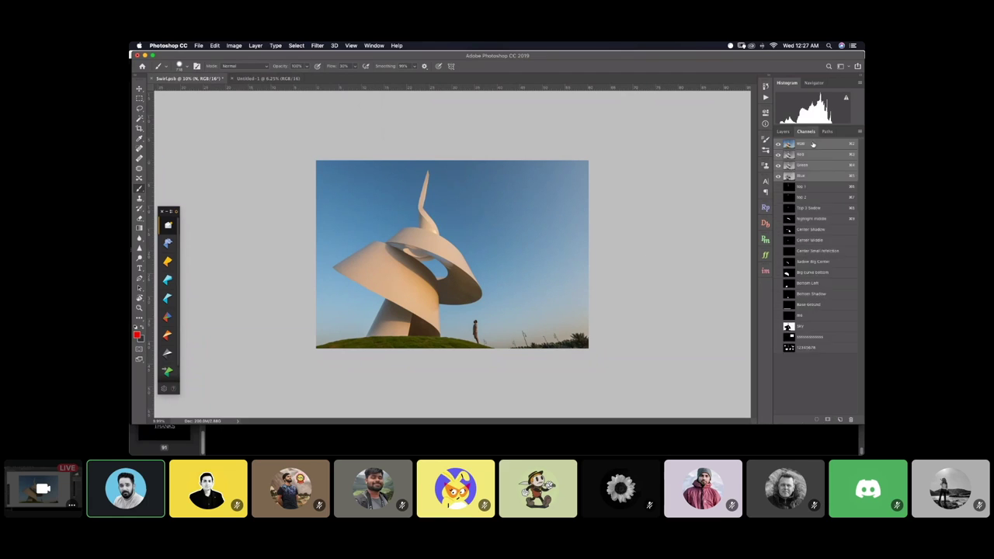
{"action": "left_click", "coordinate": [807, 348]}
{"action": "key", "text": "super+2"}
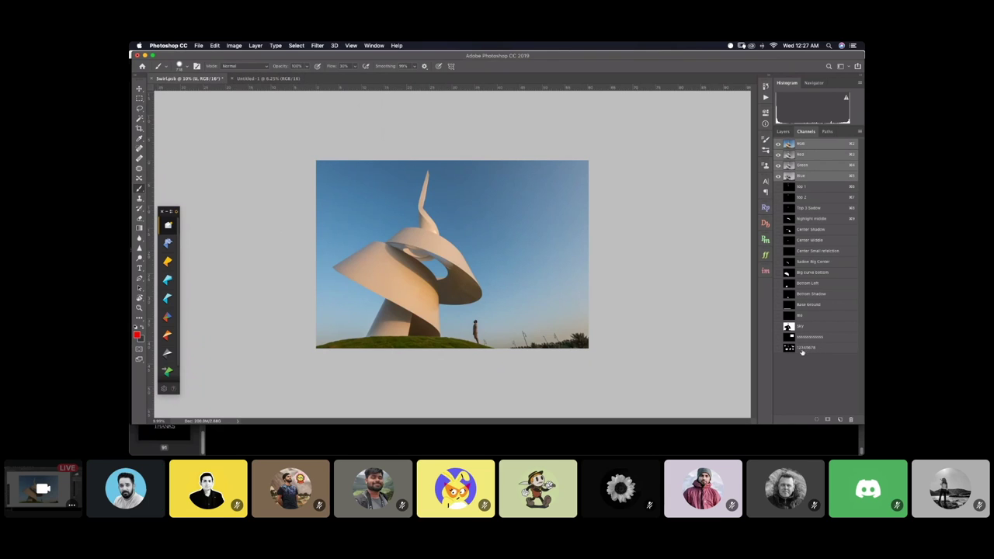
{"action": "right_click", "coordinate": [809, 346]}
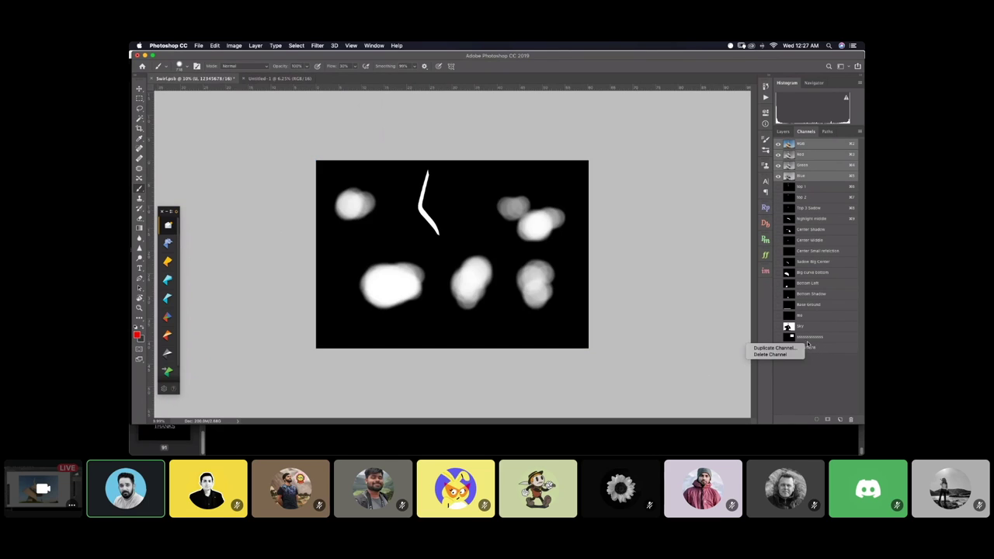
{"action": "left_click", "coordinate": [772, 354]}
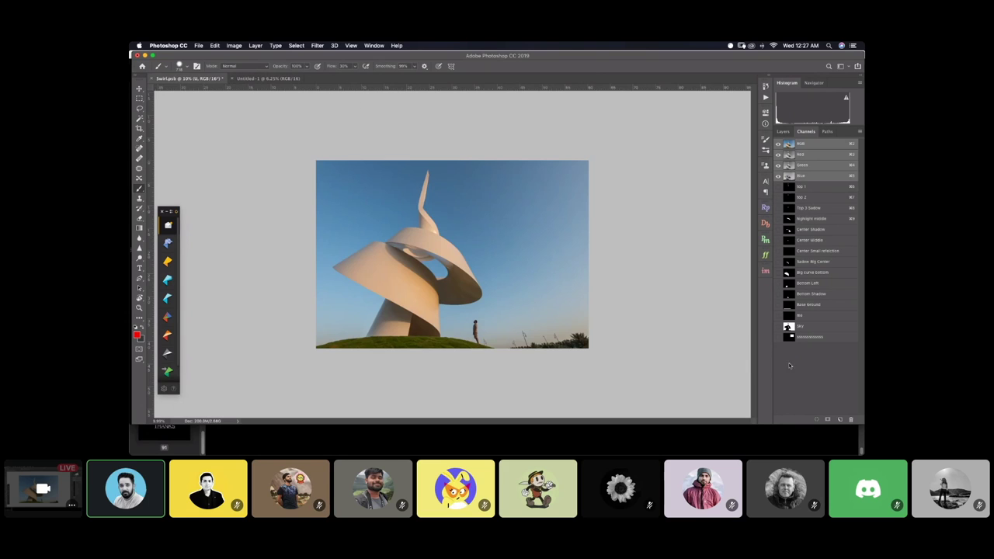
Delete the test channel containing the white rectangle, listed below the Sky channel
{"action": "left_click", "coordinate": [817, 338]}
{"action": "right_click", "coordinate": [819, 342]}
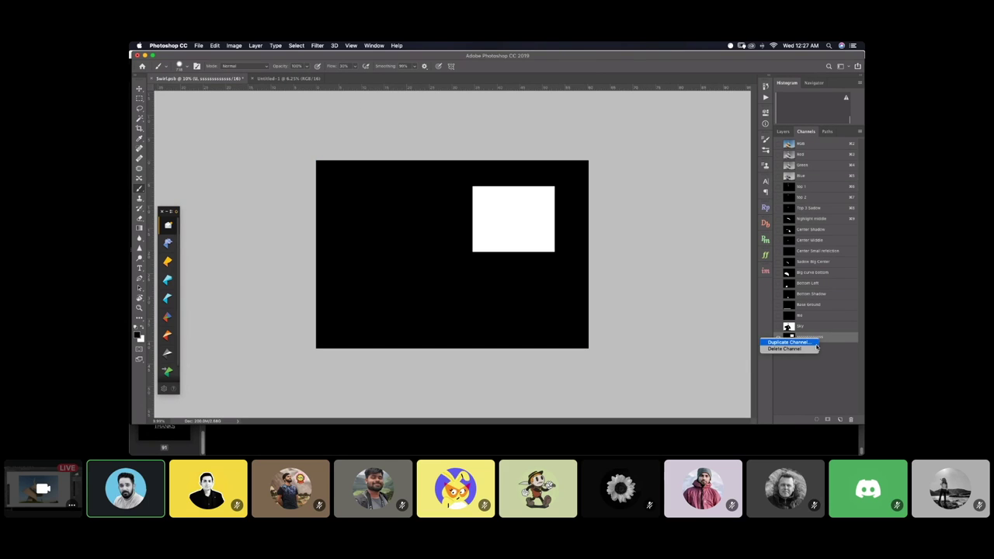
{"action": "left_click", "coordinate": [731, 377]}
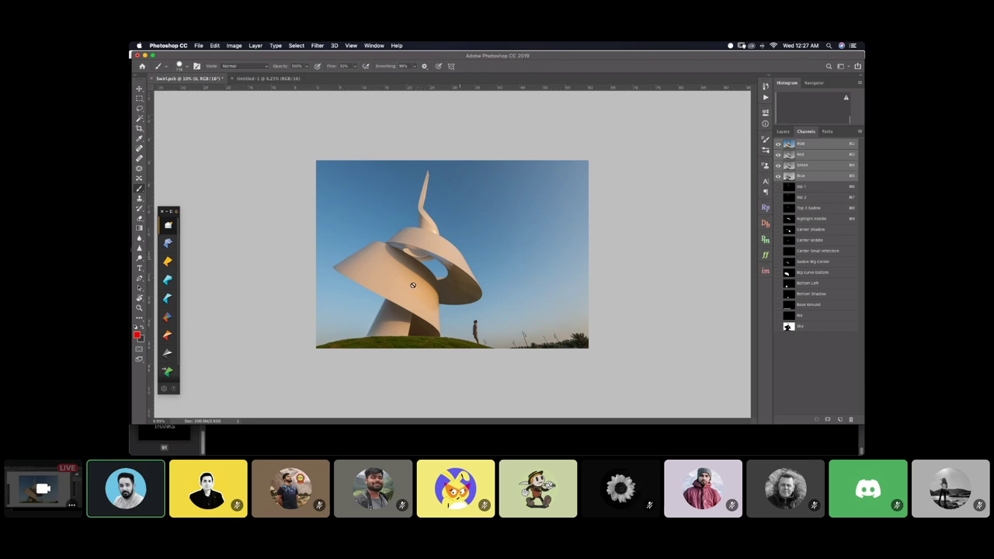
Load the top 1 channel as a new selection around the sculpture's spike
{"action": "left_click", "coordinate": [296, 45]}
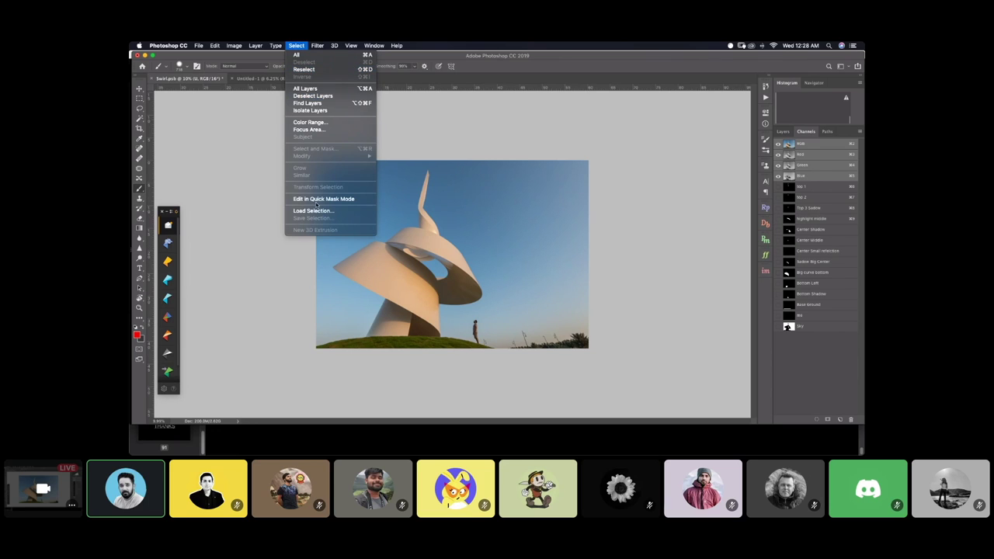
{"action": "left_click", "coordinate": [418, 211]}
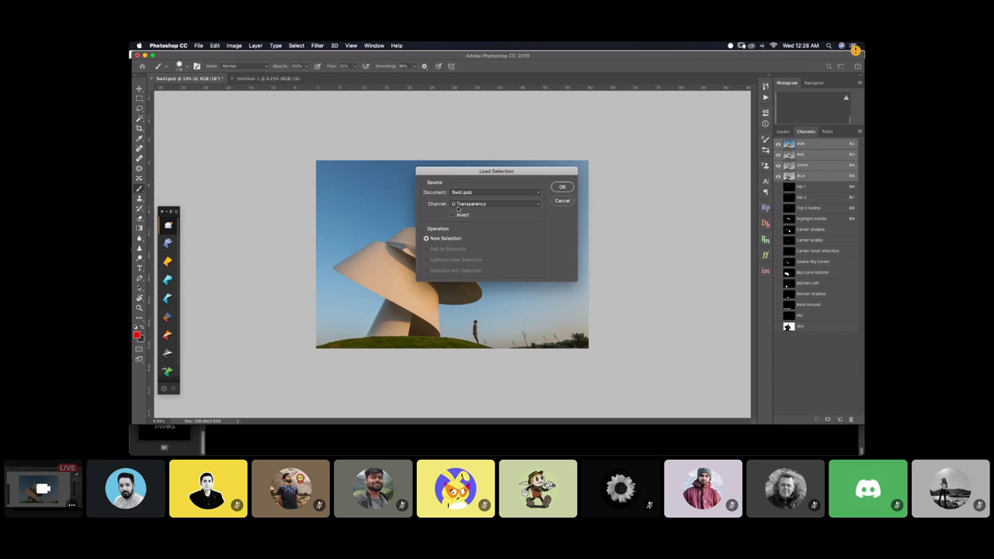
{"action": "left_click", "coordinate": [458, 206]}
{"action": "left_click", "coordinate": [558, 204]}
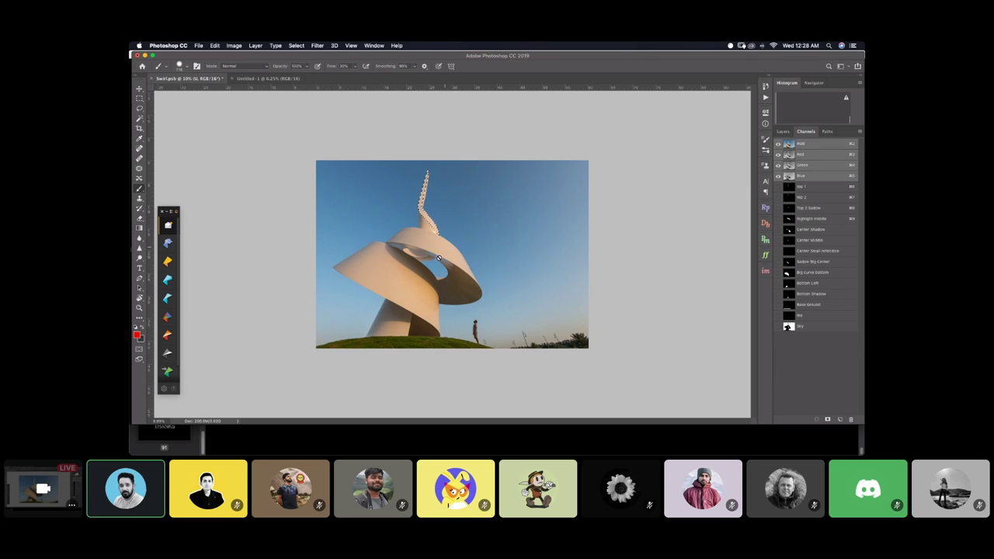
Replace the spike selection by loading the Big curve bottom channel as a new selection
{"action": "left_click", "coordinate": [296, 45]}
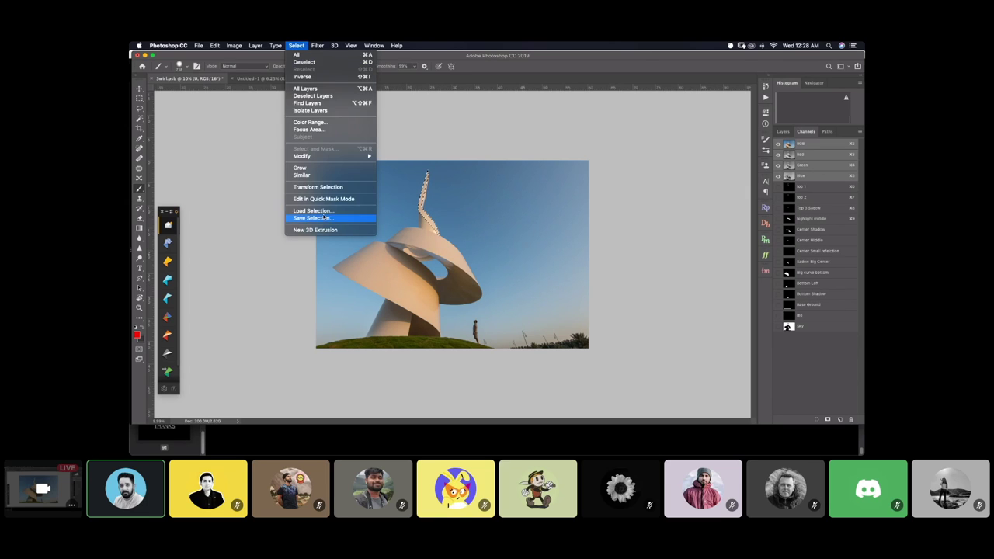
{"action": "left_click", "coordinate": [323, 212]}
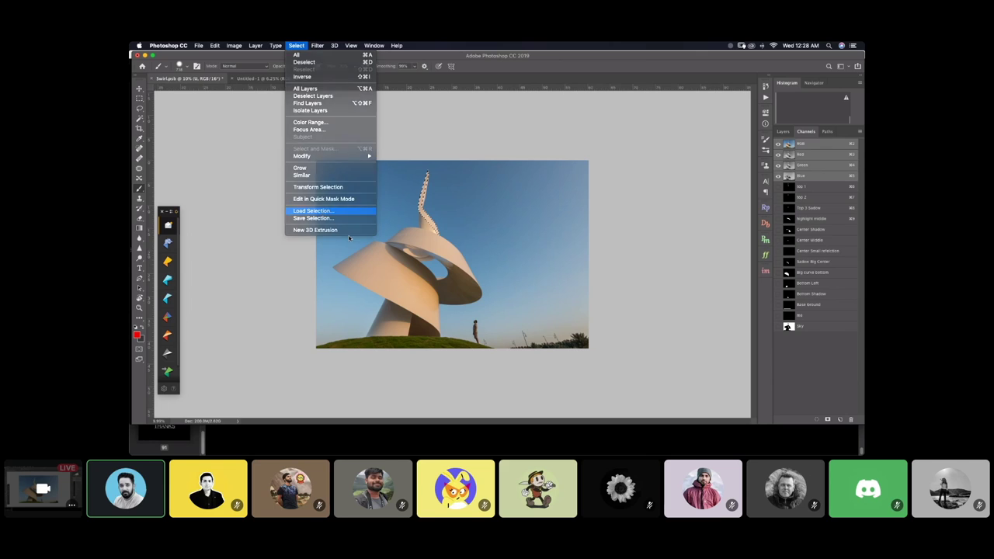
{"action": "left_click", "coordinate": [503, 204]}
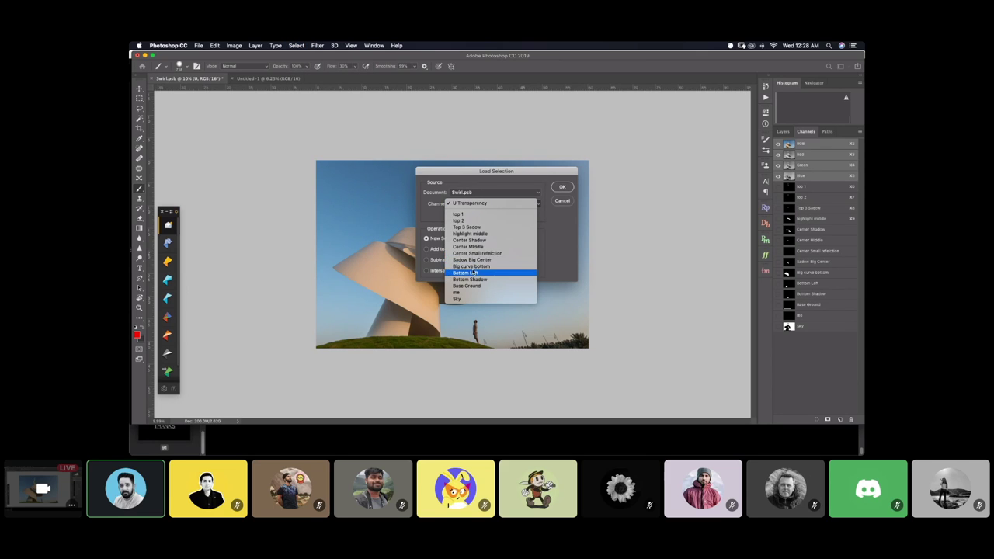
{"action": "left_click", "coordinate": [471, 273]}
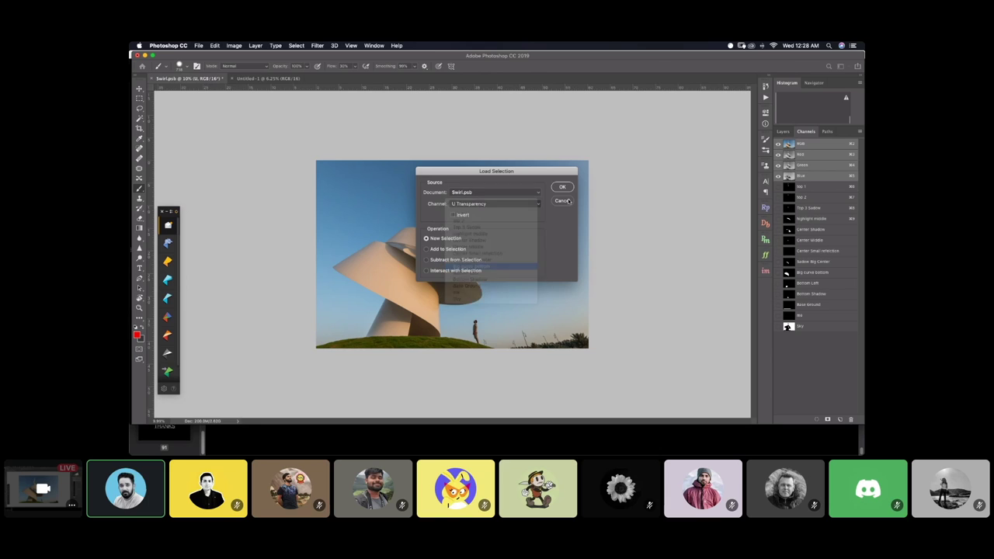
{"action": "left_click", "coordinate": [562, 188]}
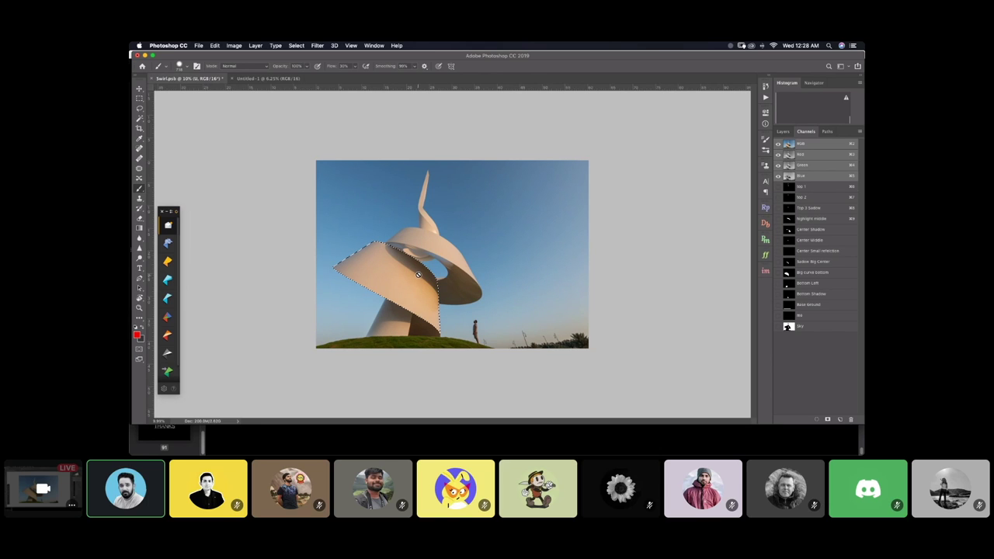
{"action": "left_click", "coordinate": [423, 215]}
{"action": "left_click", "coordinate": [556, 187]}
Show the large curve's selection as a Quick Mask and load the top 1 channel as a selection within it
{"action": "key", "text": "q"}
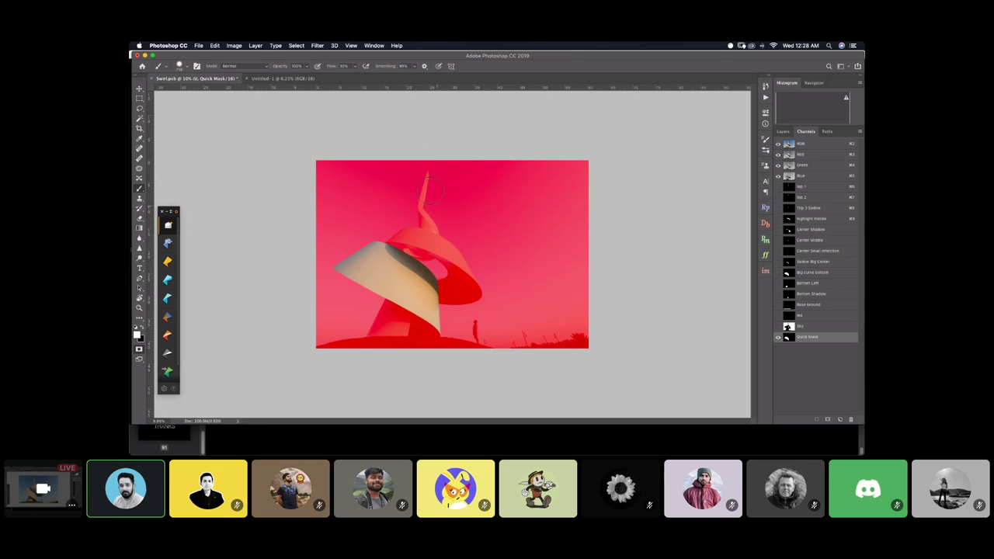
{"action": "left_click", "coordinate": [297, 46]}
{"action": "left_click", "coordinate": [339, 210]}
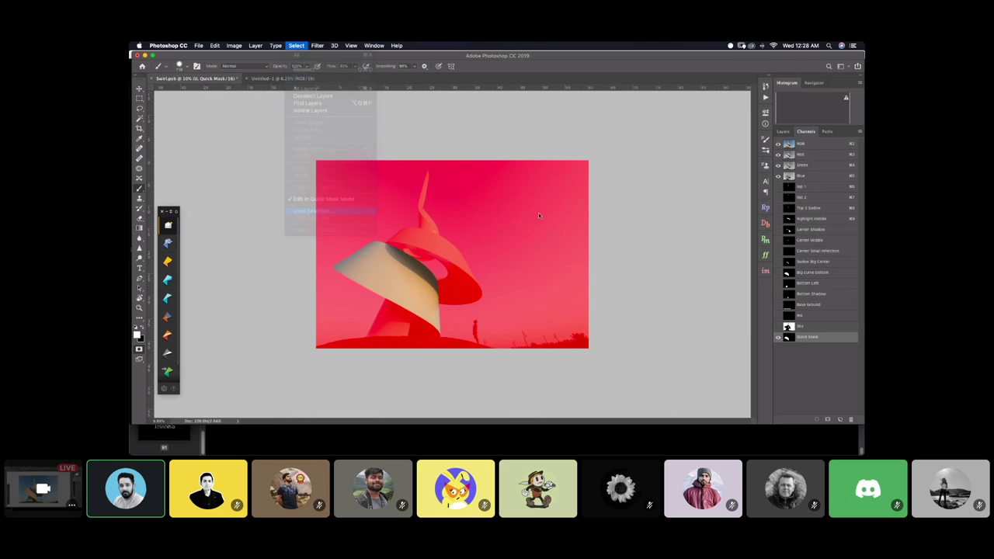
{"action": "left_click", "coordinate": [497, 203]}
{"action": "key", "text": "Return"}
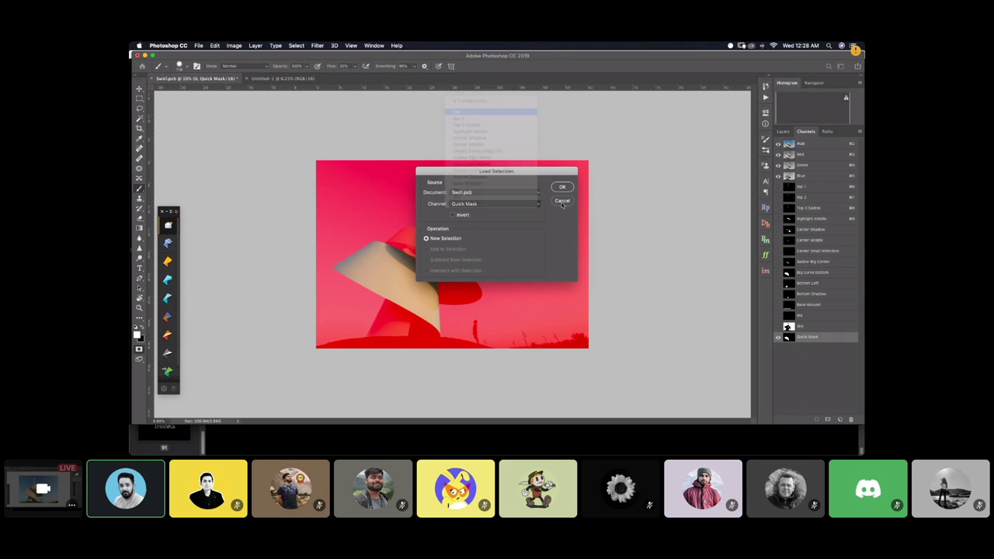
{"action": "left_click", "coordinate": [562, 188]}
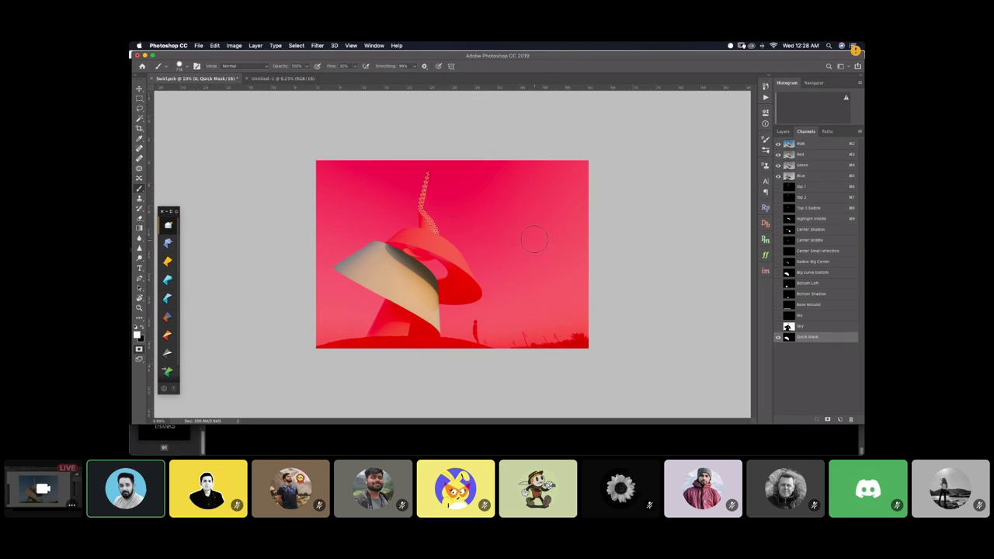
Paint white along the sculpture's spike inside the loaded selection to add it to the Quick Mask
{"action": "scroll", "coordinate": [435, 174], "scroll_direction": "up", "scroll_amount": 8}
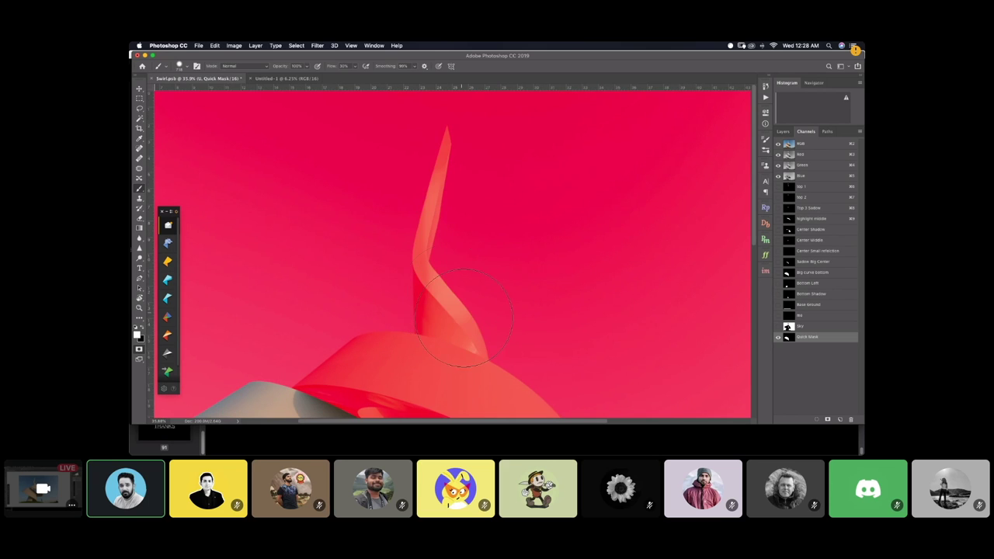
{"action": "left_click_drag", "start_coordinate": [448, 292], "coordinate": [449, 302]}
{"action": "mouse_move", "coordinate": [470, 156]}
{"action": "left_mouse_down"}
{"action": "mouse_move", "coordinate": [417, 264]}
{"action": "mouse_move", "coordinate": [456, 348]}
{"action": "mouse_move", "coordinate": [483, 353]}
{"action": "left_mouse_up"}
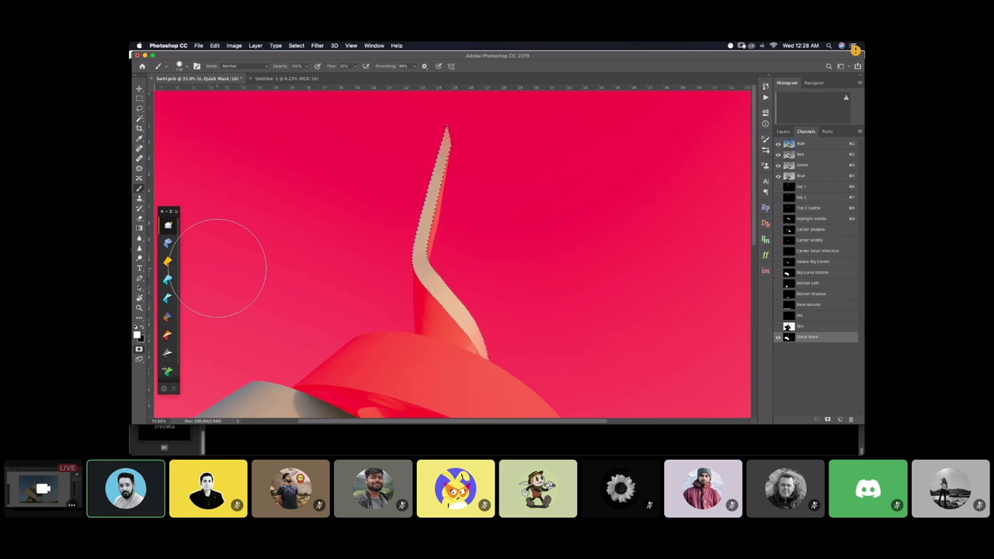
Undo the white painting on the spike and the loading of its selection
{"action": "key", "text": "super+z"}
{"action": "key", "text": "super+z"}
{"action": "key", "text": "super+z"}
{"action": "key", "text": "super+z"}
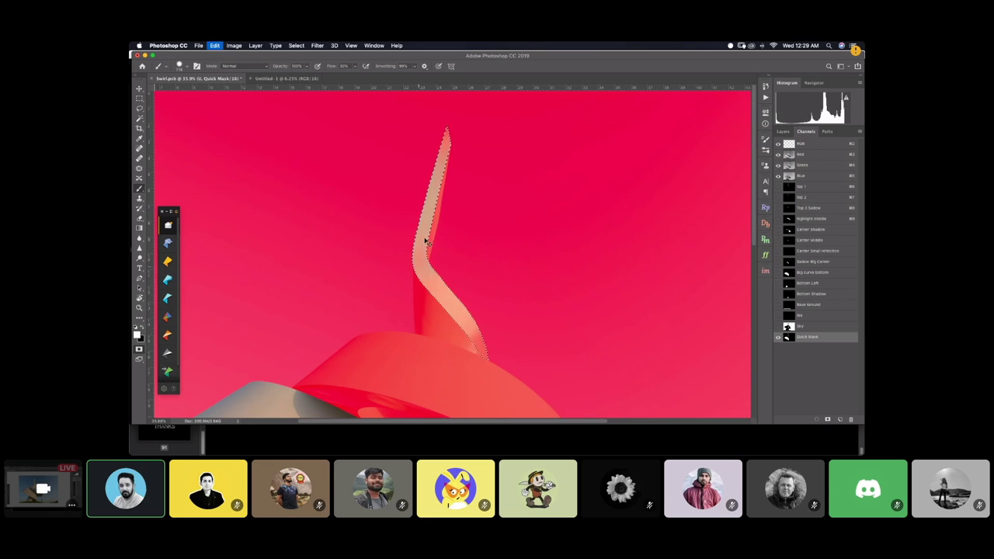
{"action": "key", "text": "super+z"}
{"action": "key", "text": "super+z"}
{"action": "key", "text": "super+z"}
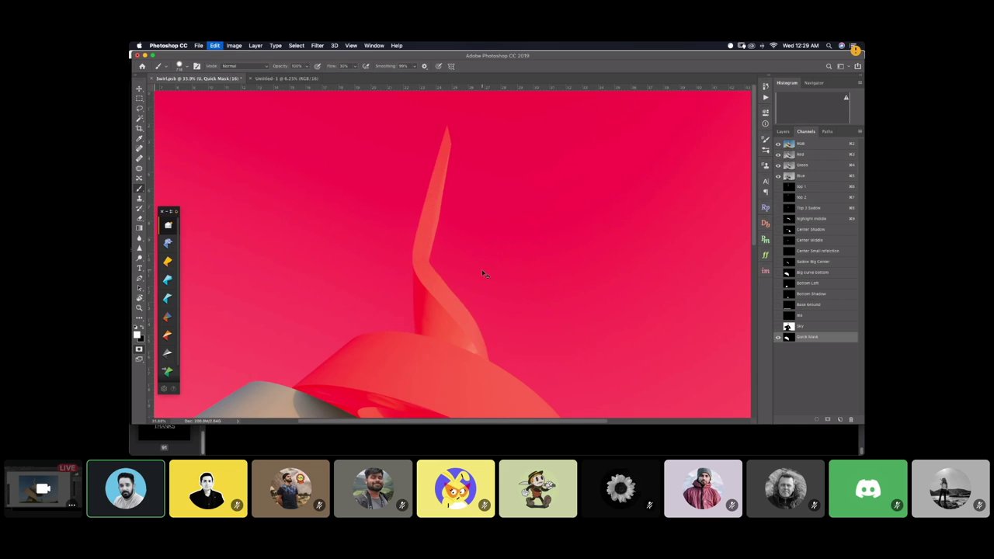
Toggle Quick Mask off and on, and load the top 1 channel as a new selection over the mask
{"action": "key", "text": "q"}
{"action": "left_click", "coordinate": [139, 349]}
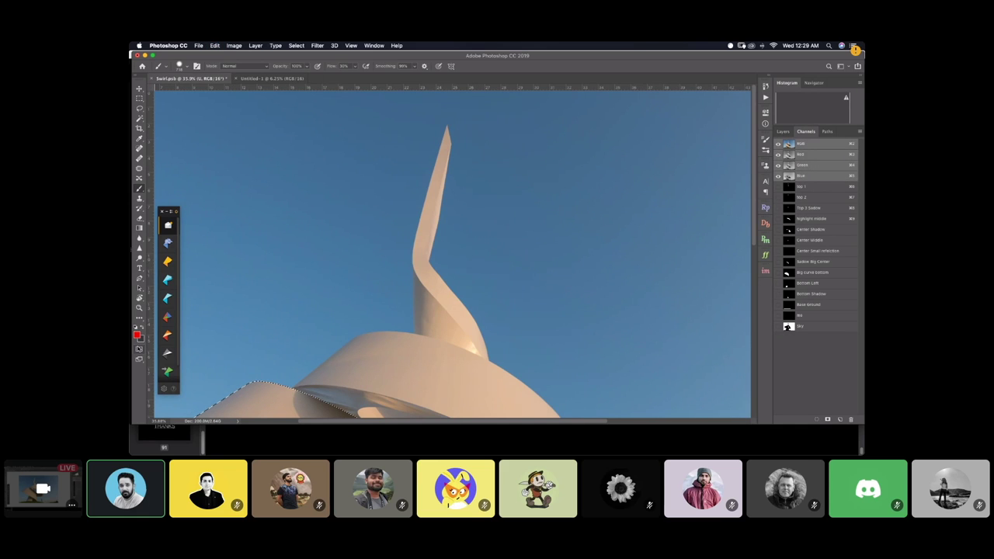
{"action": "left_click", "coordinate": [295, 45]}
{"action": "left_click", "coordinate": [317, 211]}
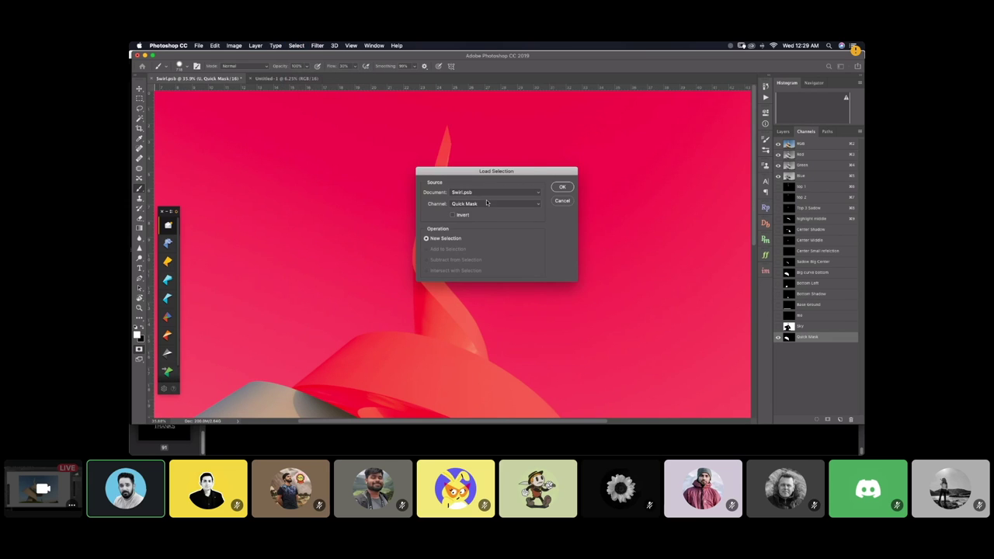
{"action": "left_click", "coordinate": [487, 202]}
{"action": "left_click", "coordinate": [489, 115]}
{"action": "left_click", "coordinate": [562, 189]}
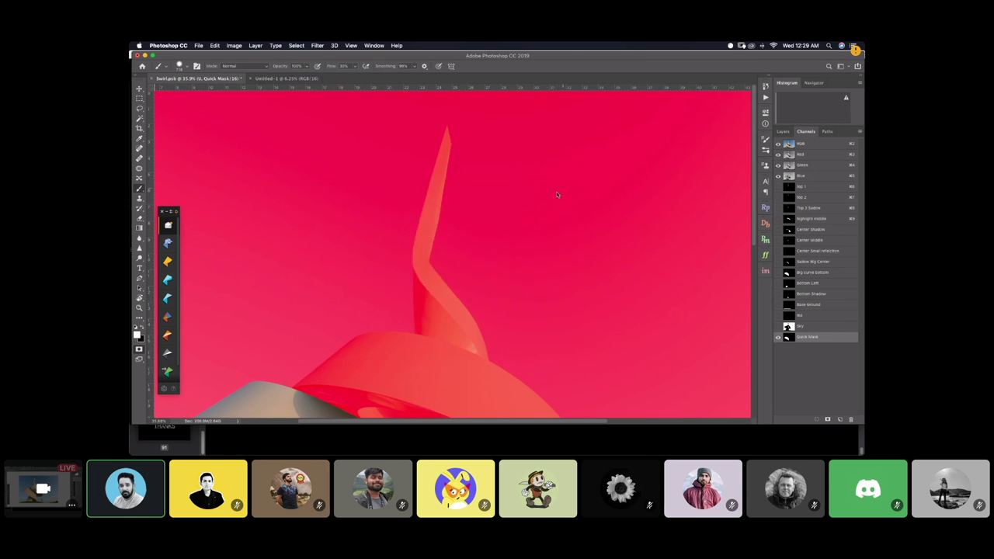
{"action": "scroll", "coordinate": [453, 169], "scroll_direction": "down", "scroll_amount": 2}
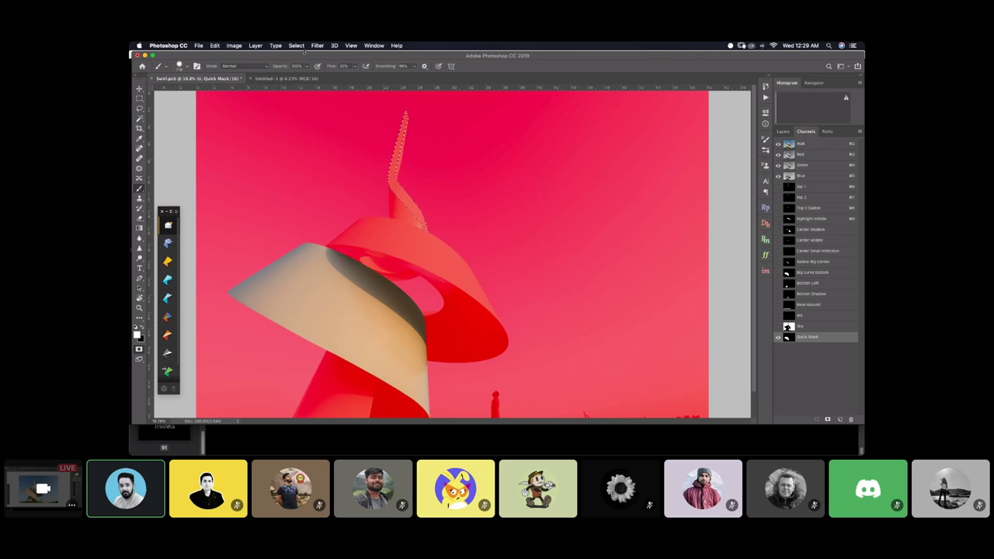
{"action": "left_click", "coordinate": [276, 45]}
{"action": "left_click", "coordinate": [275, 45]}
{"action": "left_click", "coordinate": [215, 45]}
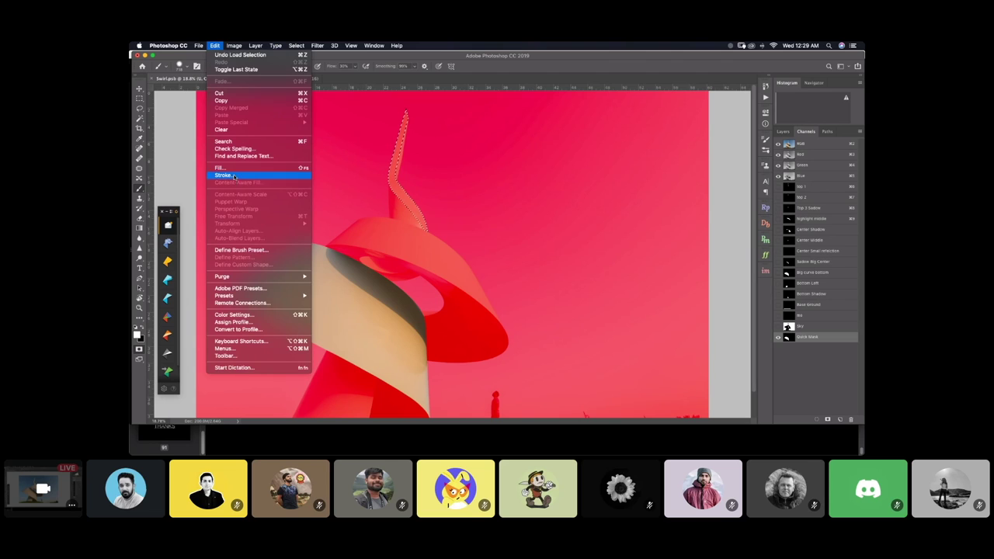
{"action": "left_click", "coordinate": [221, 167]}
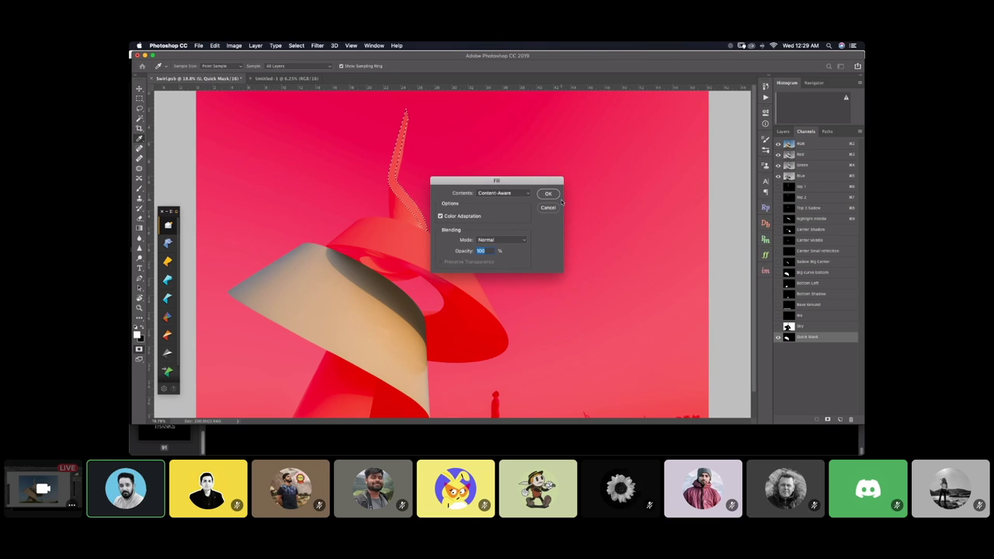
{"action": "left_click", "coordinate": [548, 208]}
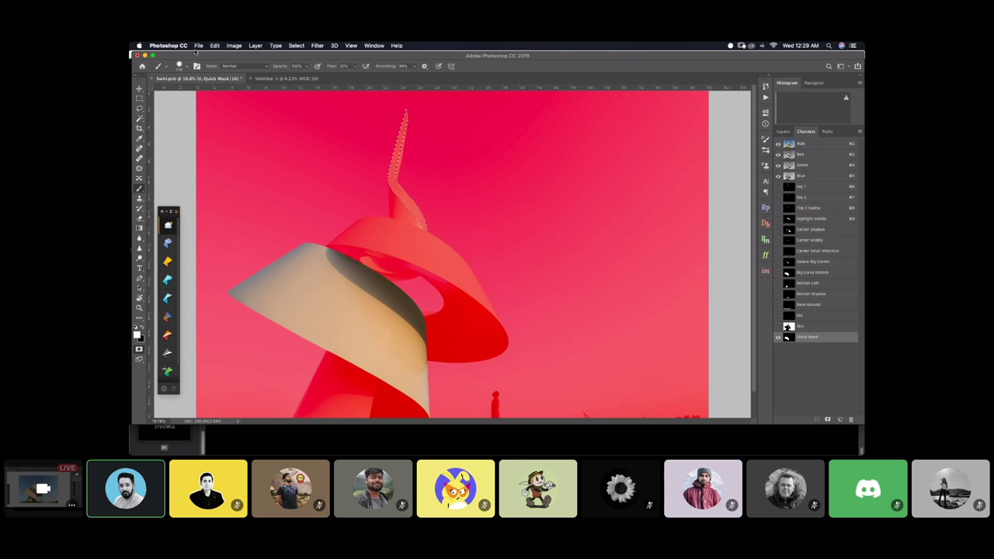
Fill the loaded top 1 selection with white in the Quick Mask, deselect, and turn the mask back into a selection
{"action": "key", "text": "shift+BackSpace"}
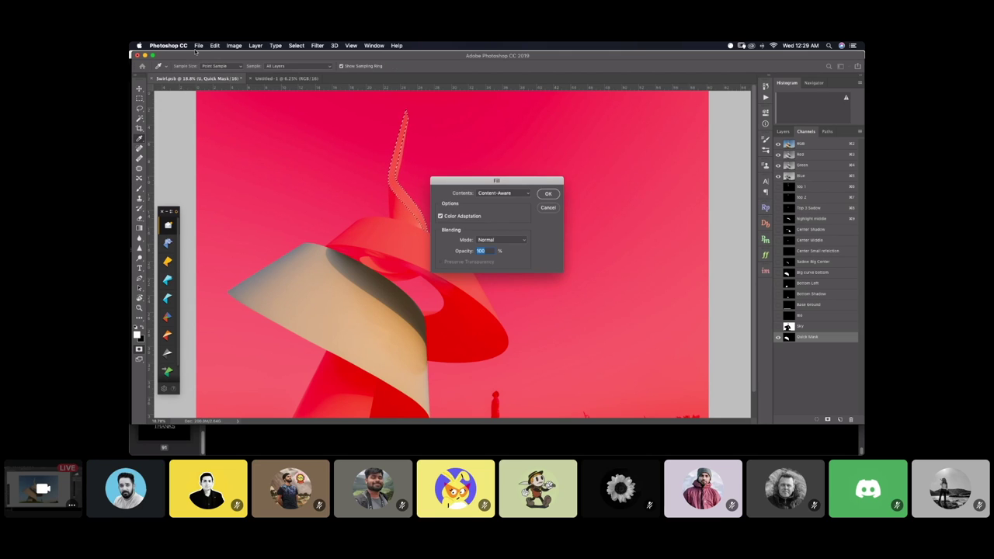
{"action": "left_click", "coordinate": [514, 195]}
{"action": "left_click", "coordinate": [514, 195]}
{"action": "left_click", "coordinate": [514, 195]}
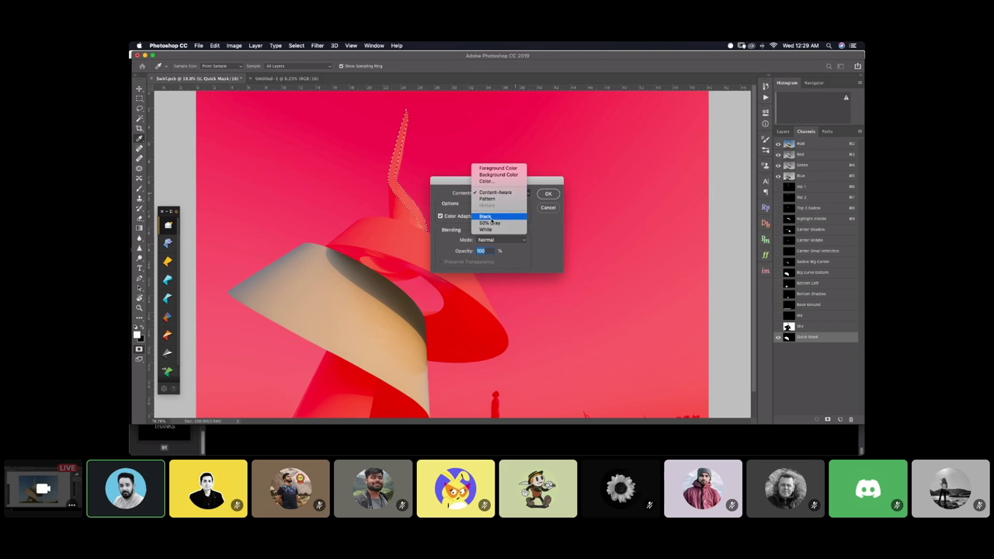
{"action": "left_click", "coordinate": [489, 229]}
{"action": "left_click", "coordinate": [548, 194]}
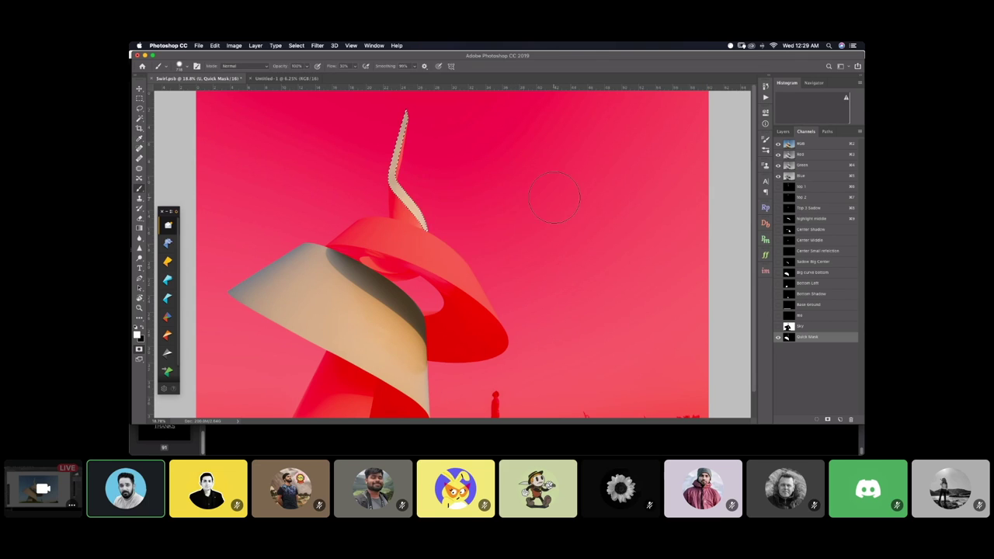
{"action": "key", "text": "super+d"}
{"action": "left_click", "coordinate": [139, 350]}
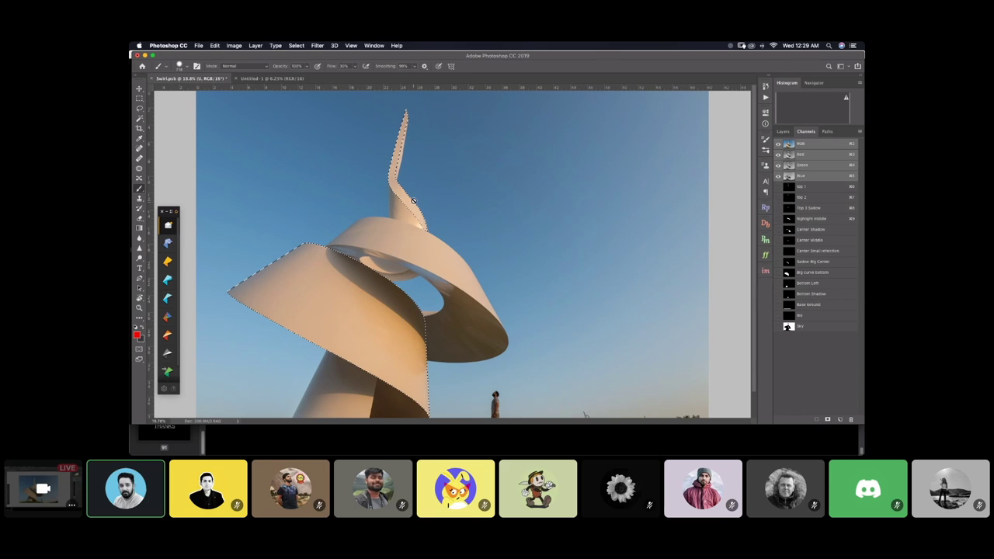
Save the combined spike and large curve selection as a new channel named "combined top and bottom"
{"action": "left_click", "coordinate": [296, 45]}
{"action": "left_click", "coordinate": [329, 222]}
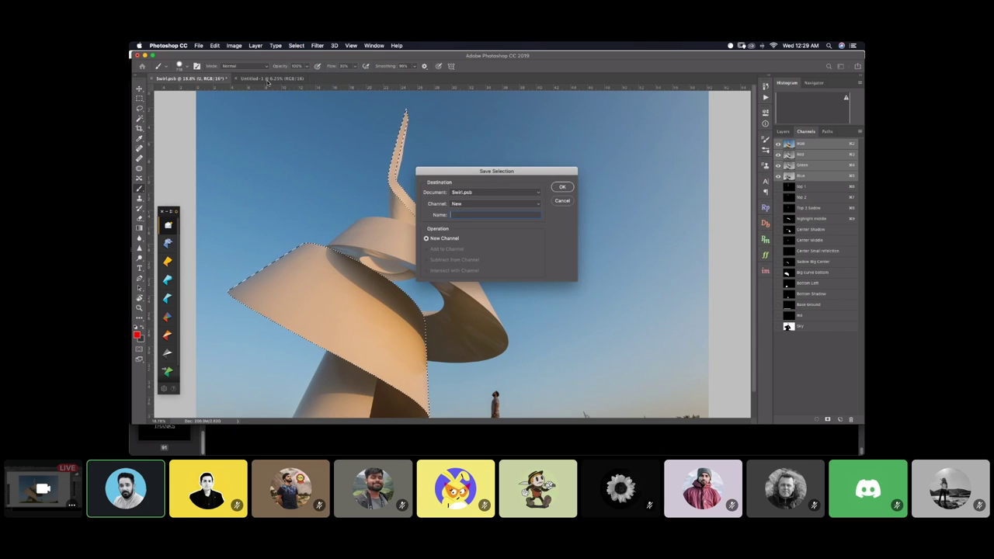
{"action": "type", "text": "cd"}
{"action": "type", "text": "mb"}
{"action": "type", "text": "ined top"}
{"action": "type", "text": " and b"}
{"action": "type", "text": "ottom"}
{"action": "left_click", "coordinate": [563, 187]}
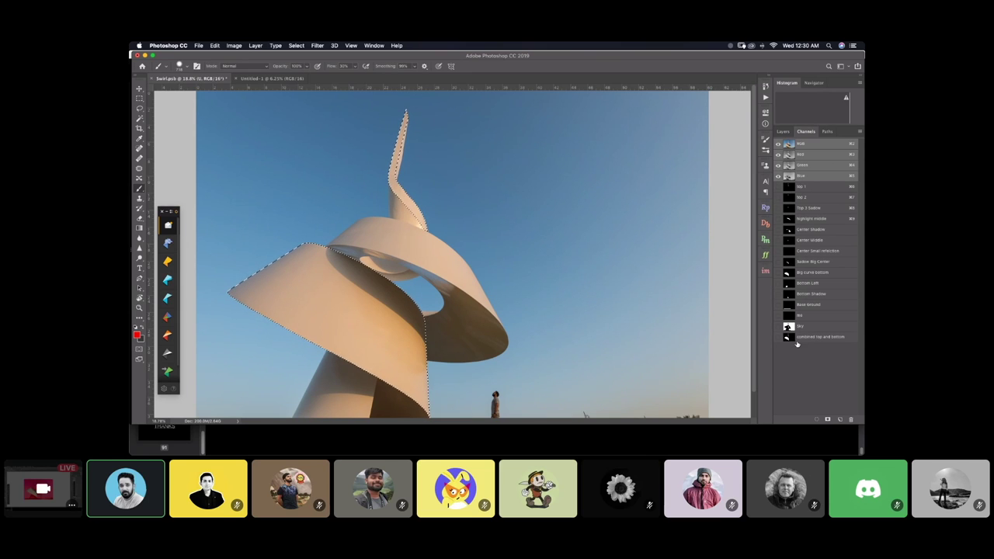
Clear the selection, reload it from the combined top and bottom channel's thumbnail, and deselect it again
{"action": "key", "text": "super+d"}
{"action": "left_click", "coordinate": [789, 339], "text": "super"}
{"action": "key", "text": "super+d"}
{"action": "left_click", "coordinate": [296, 45]}
{"action": "key", "text": "Escape"}
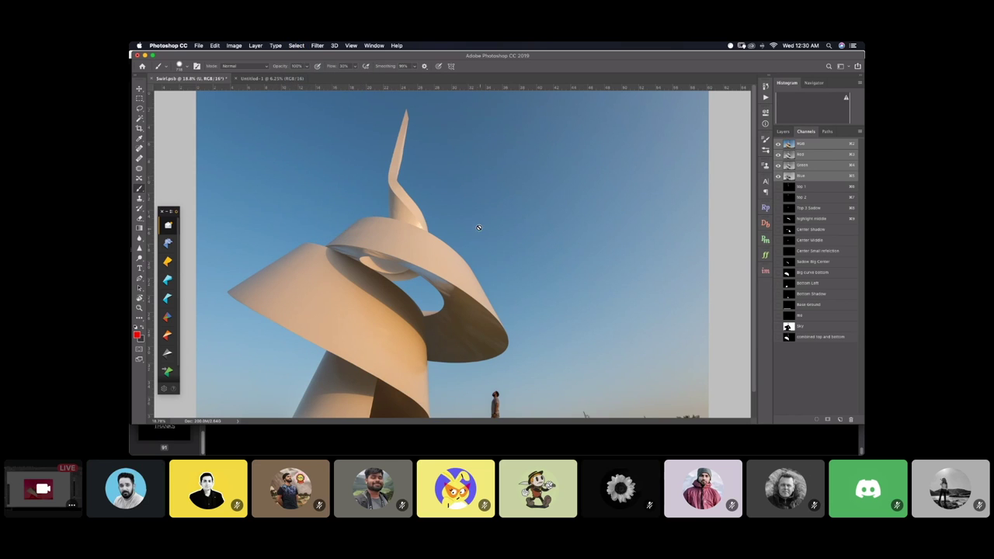
Load the combined top and bottom channel with the Load Selection command, and deselect it
{"action": "left_click", "coordinate": [296, 45]}
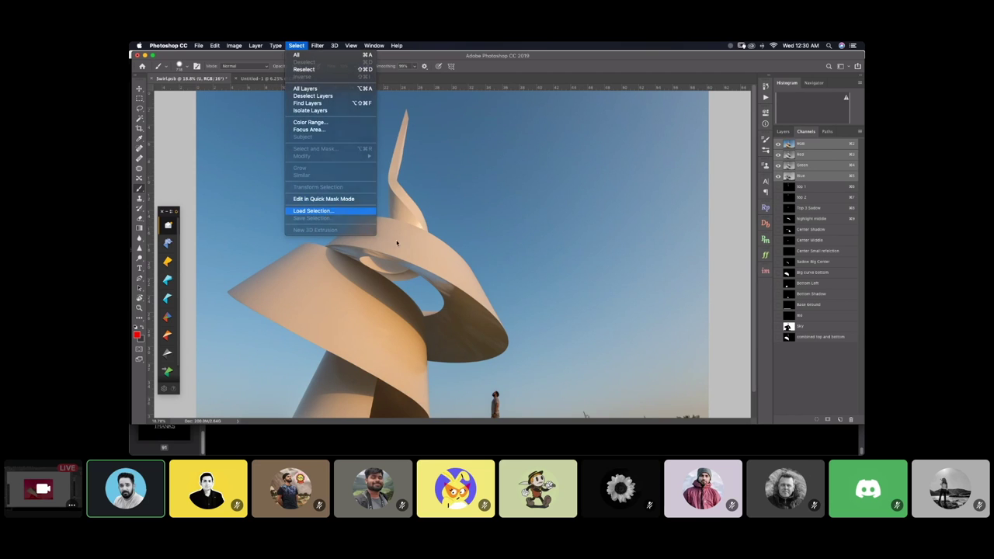
{"action": "left_click", "coordinate": [313, 210]}
{"action": "left_click", "coordinate": [497, 203]}
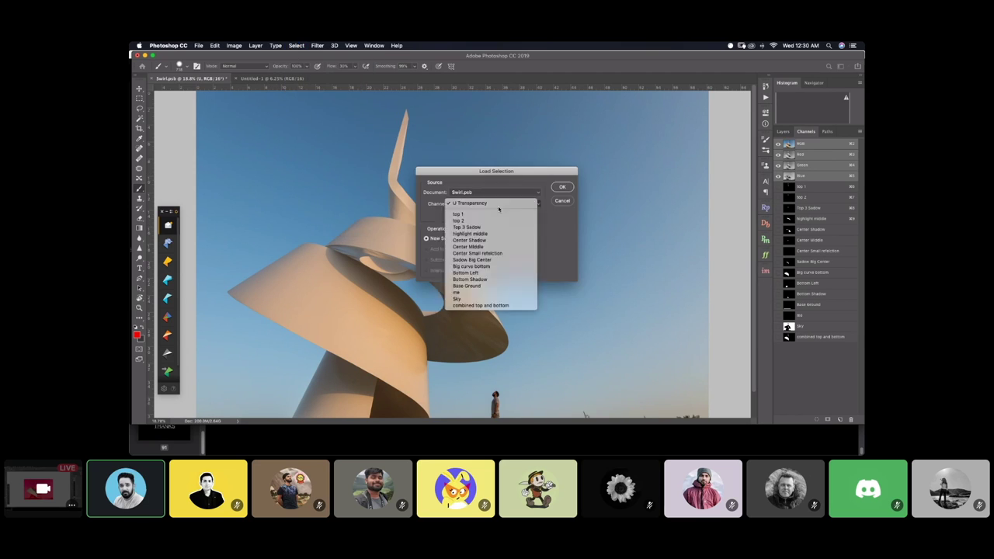
{"action": "left_click", "coordinate": [480, 305]}
{"action": "left_click", "coordinate": [561, 188]}
{"action": "key", "text": "super+d"}
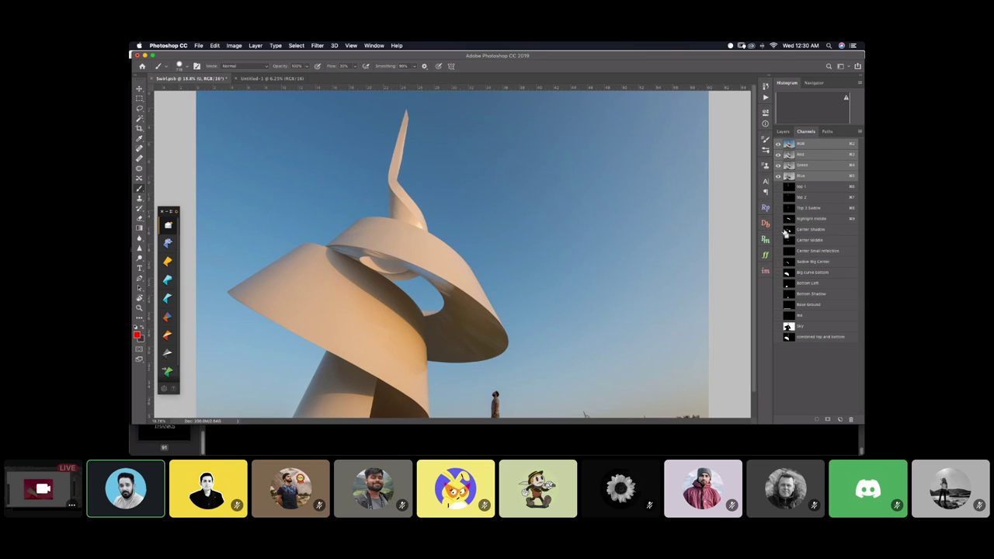
Load and clear the top 1 selection, and view the highlight middle and Center Shadow channels before returning to the RGB composite
{"action": "left_click", "coordinate": [789, 189], "text": "super"}
{"action": "left_click", "coordinate": [791, 220]}
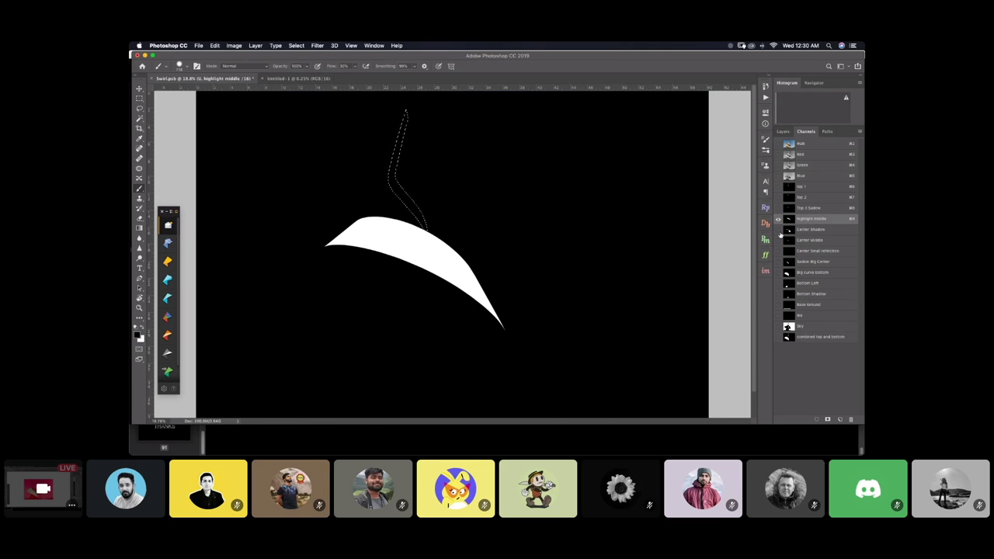
{"action": "left_click", "coordinate": [786, 144]}
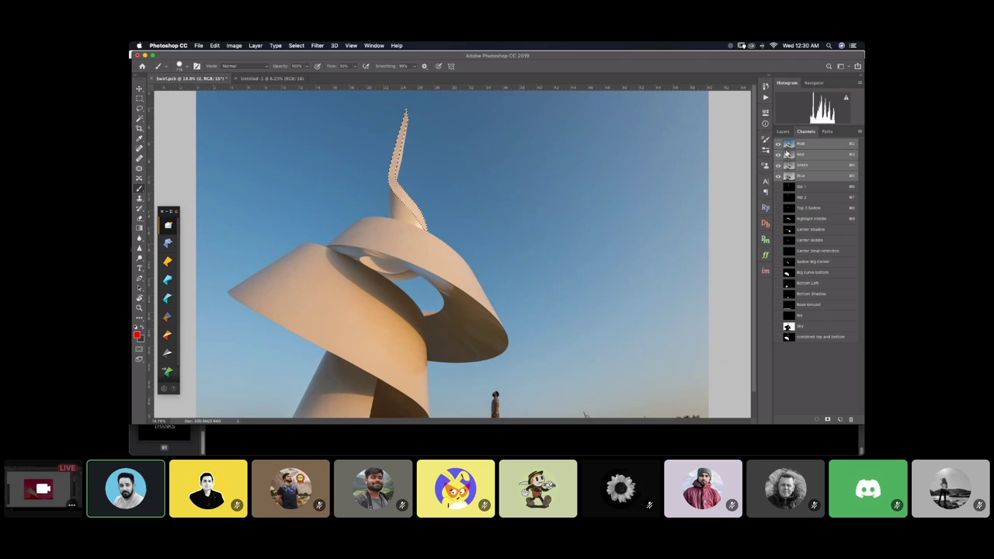
{"action": "key", "text": "super+d"}
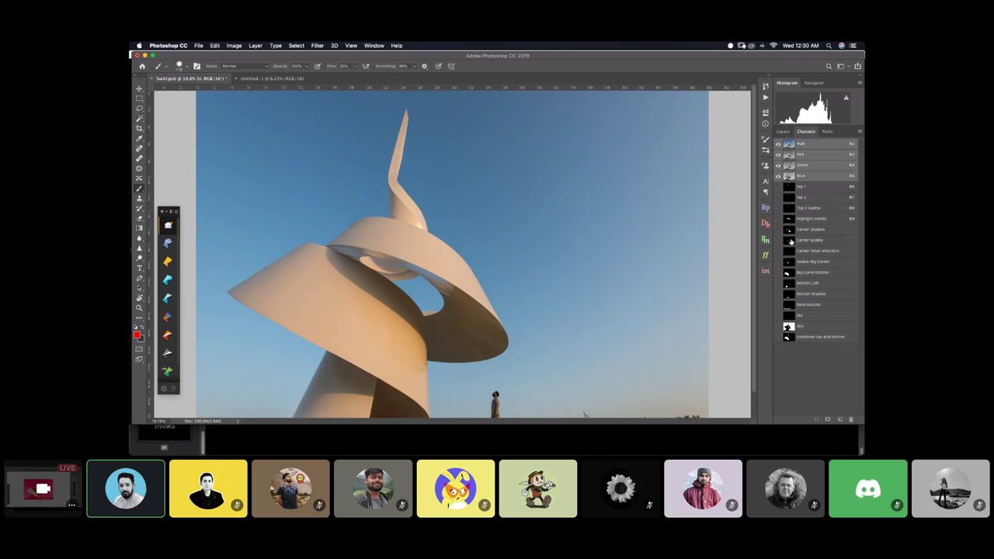
{"action": "left_click", "coordinate": [791, 231]}
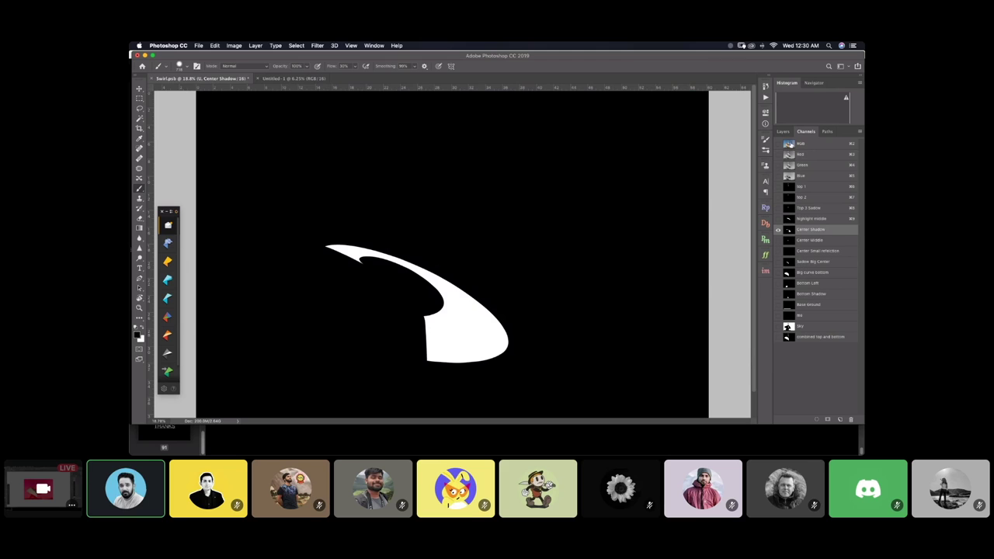
{"action": "left_click", "coordinate": [787, 144]}
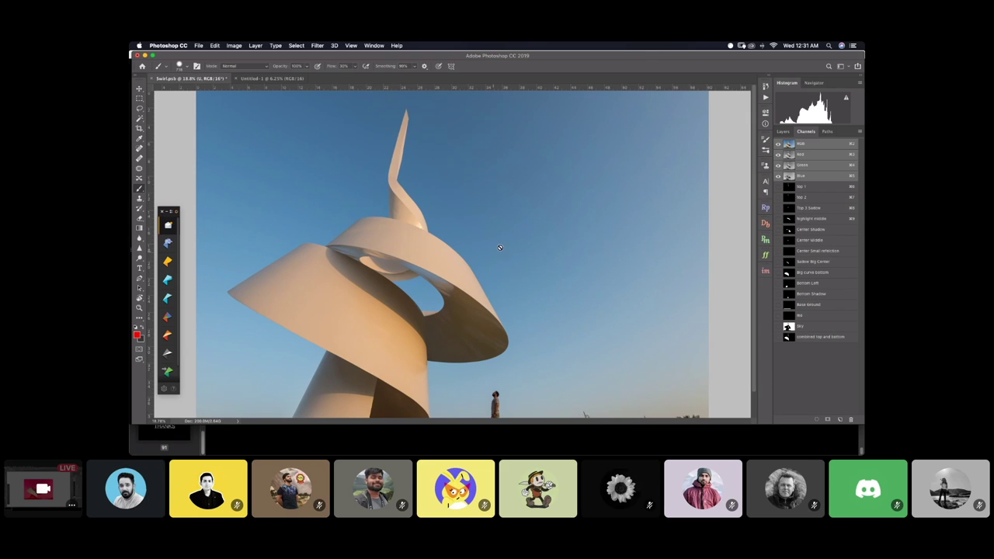
Load the top 1 channel as a new selection on the sculpture's spike with the Load Selection command
{"action": "key", "text": "super+minus"}
{"action": "key", "text": "super+minus"}
{"action": "key", "text": "super+minus"}
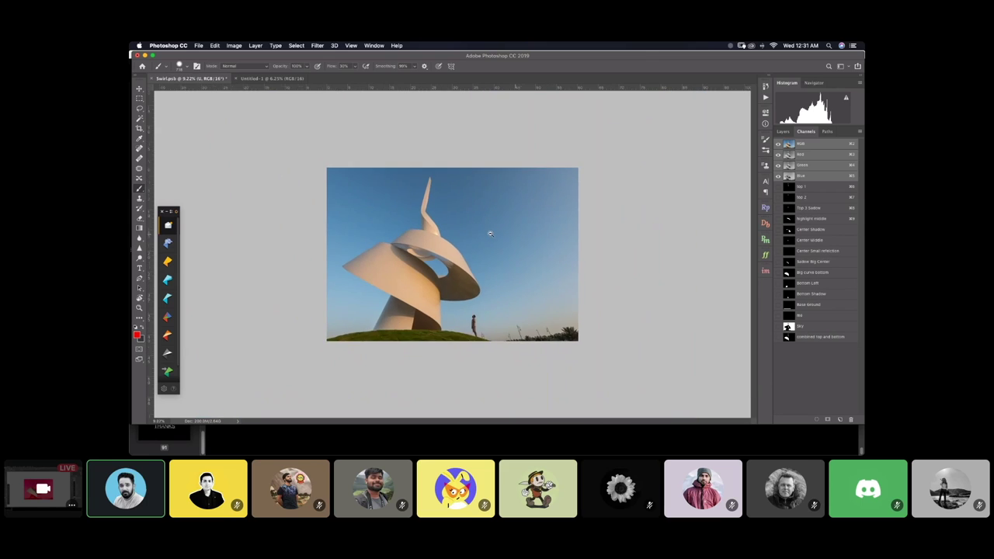
{"action": "scroll", "coordinate": [395, 233], "scroll_direction": "up", "scroll_amount": 4}
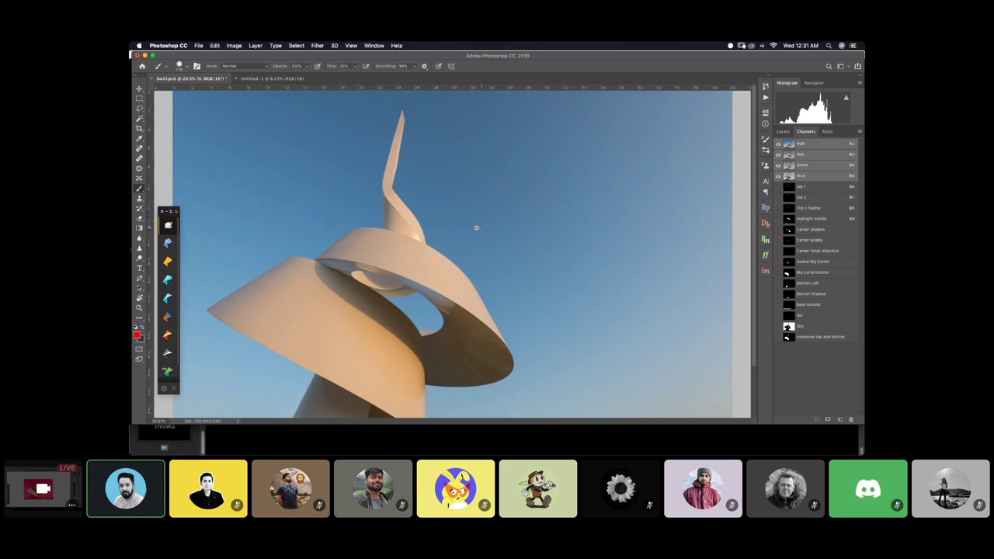
{"action": "scroll", "coordinate": [474, 225], "scroll_direction": "down", "scroll_amount": 2}
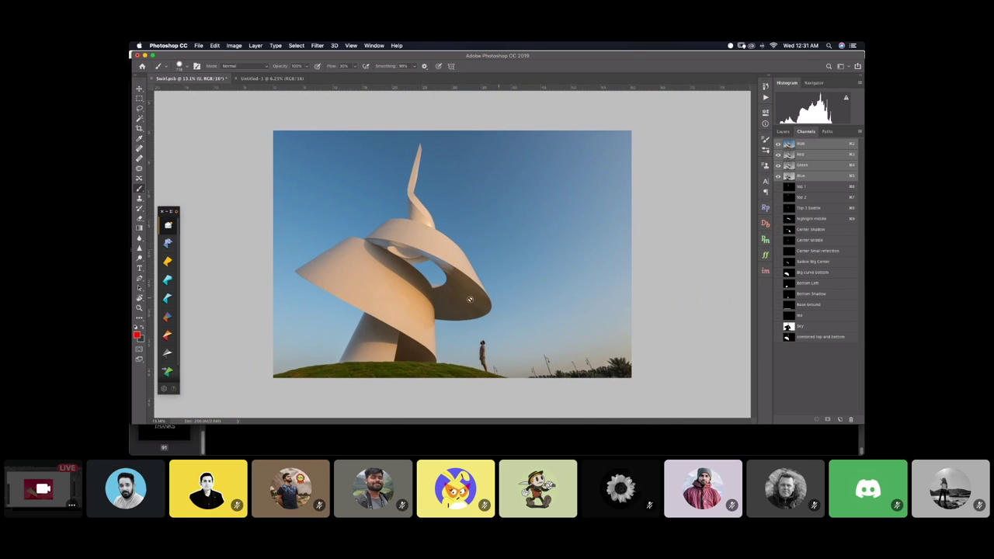
{"action": "left_click", "coordinate": [304, 47]}
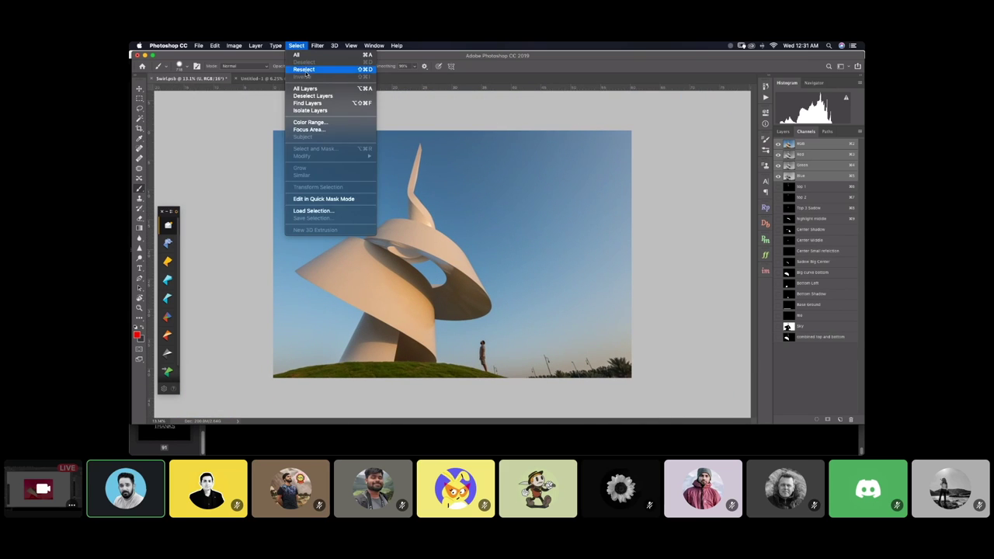
{"action": "left_click", "coordinate": [354, 213]}
{"action": "left_click", "coordinate": [496, 204]}
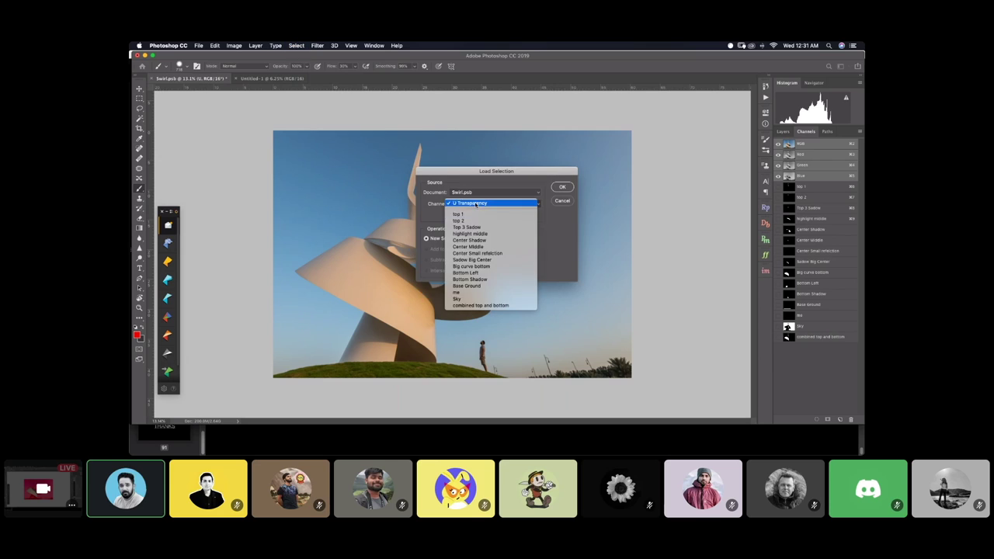
{"action": "left_click", "coordinate": [489, 202]}
{"action": "left_click", "coordinate": [563, 188]}
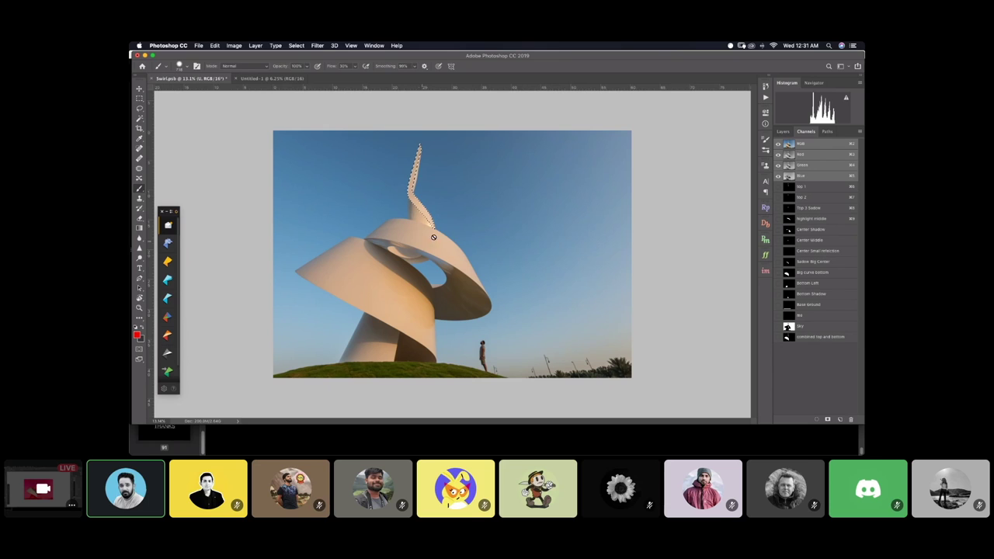
Preview the spike selection in Quick Mask, invert the selection, and show the inverse as a Quick Mask
{"action": "left_click", "coordinate": [139, 349]}
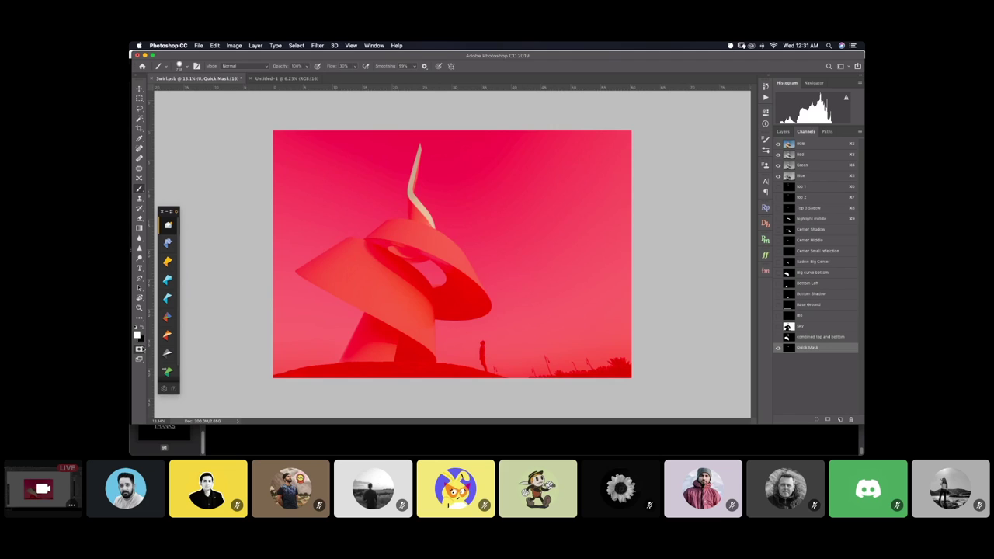
{"action": "left_click", "coordinate": [139, 349]}
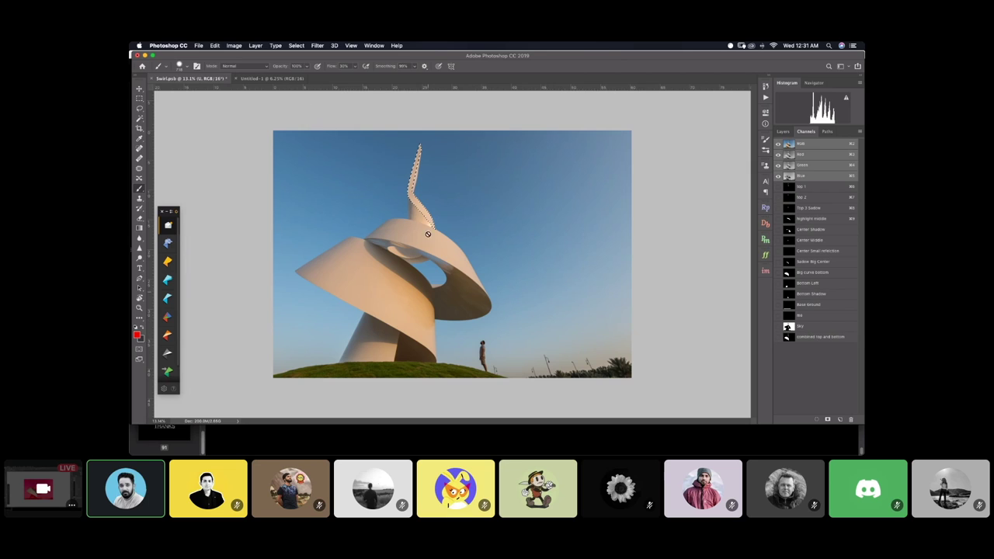
{"action": "left_click", "coordinate": [296, 45]}
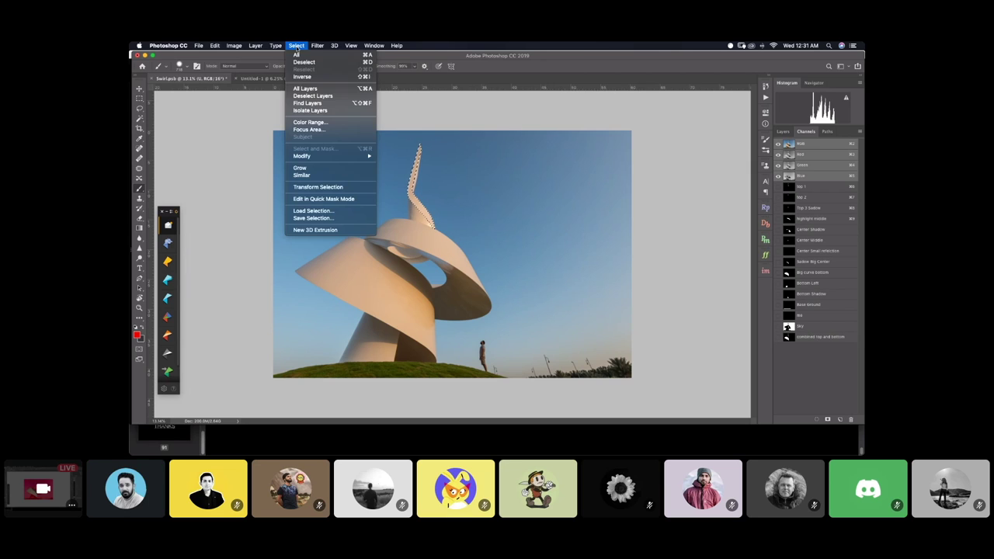
{"action": "left_click", "coordinate": [304, 77]}
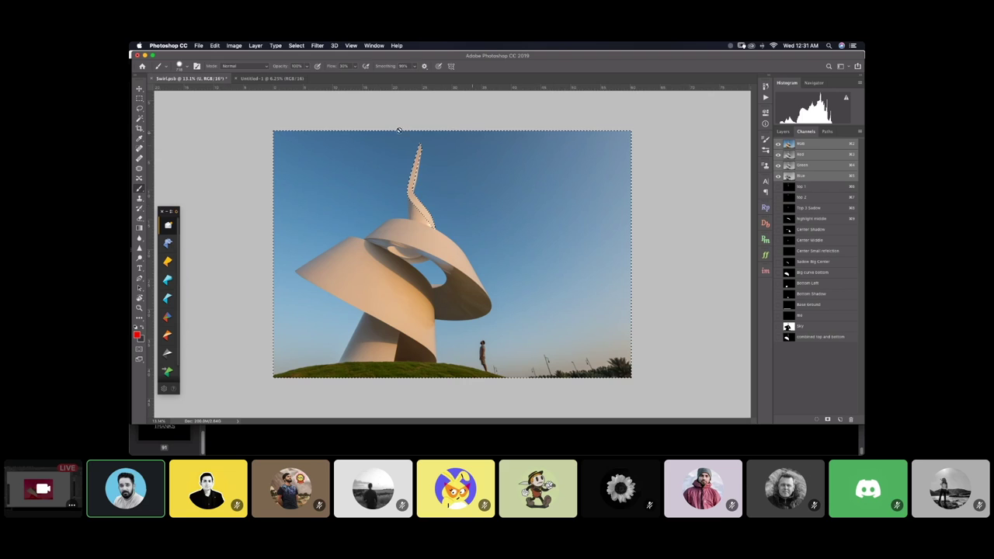
{"action": "left_click", "coordinate": [140, 349]}
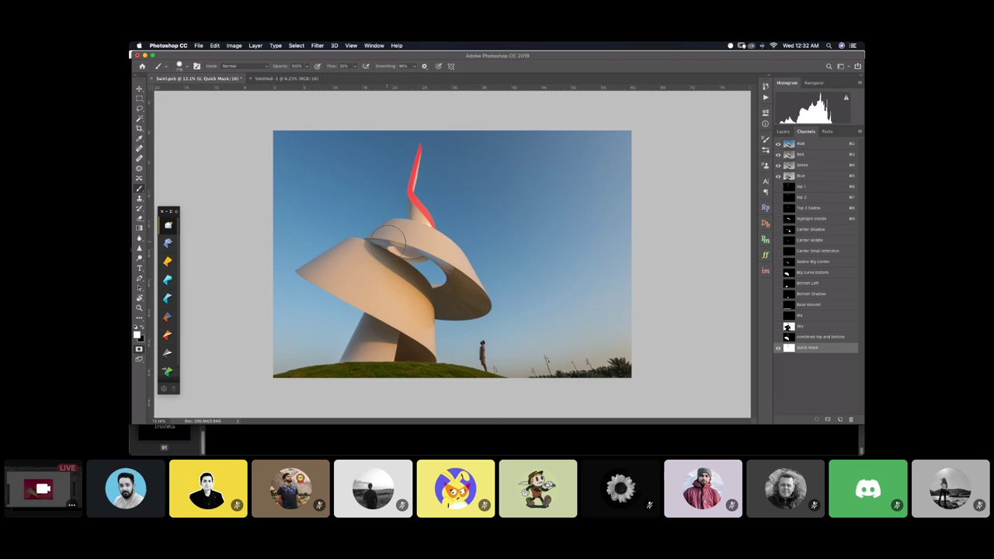
Outline the sculpture's large lower curved panel with a Pen tool path and convert it to a new selection with 0 pixels feather
{"action": "key", "text": "p"}
{"action": "scroll", "coordinate": [389, 254], "scroll_direction": "up", "scroll_amount": 8}
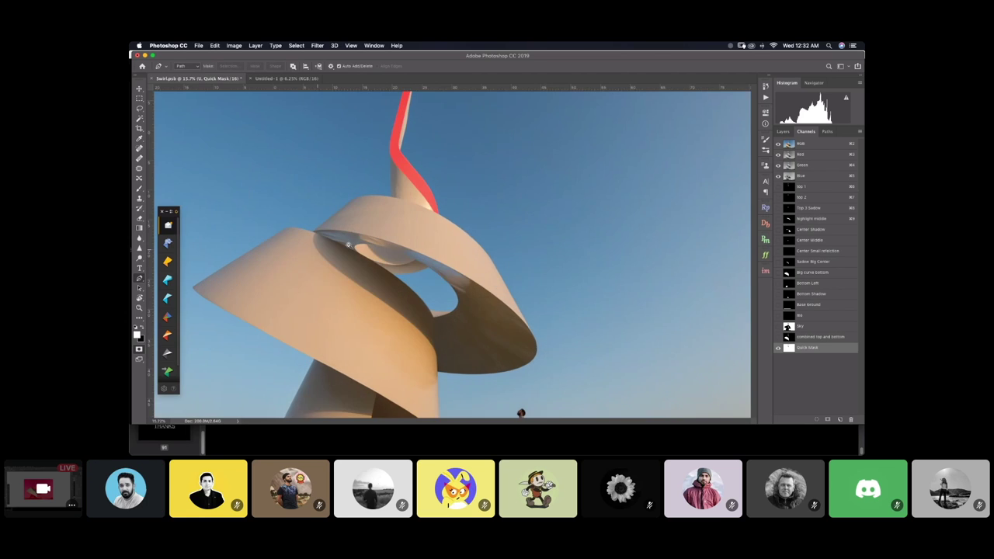
{"action": "scroll", "coordinate": [357, 240], "scroll_direction": "down", "scroll_amount": 4}
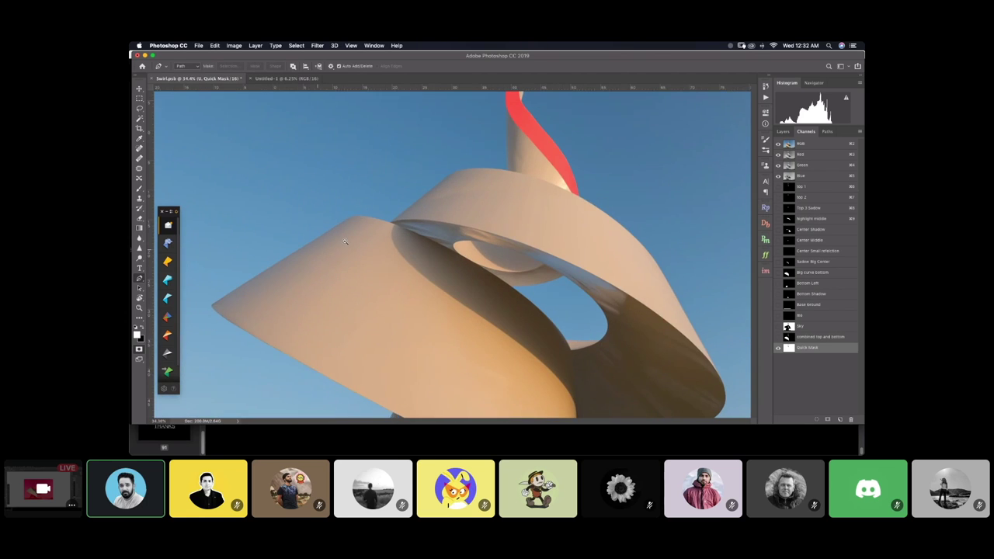
{"action": "left_click", "coordinate": [340, 221]}
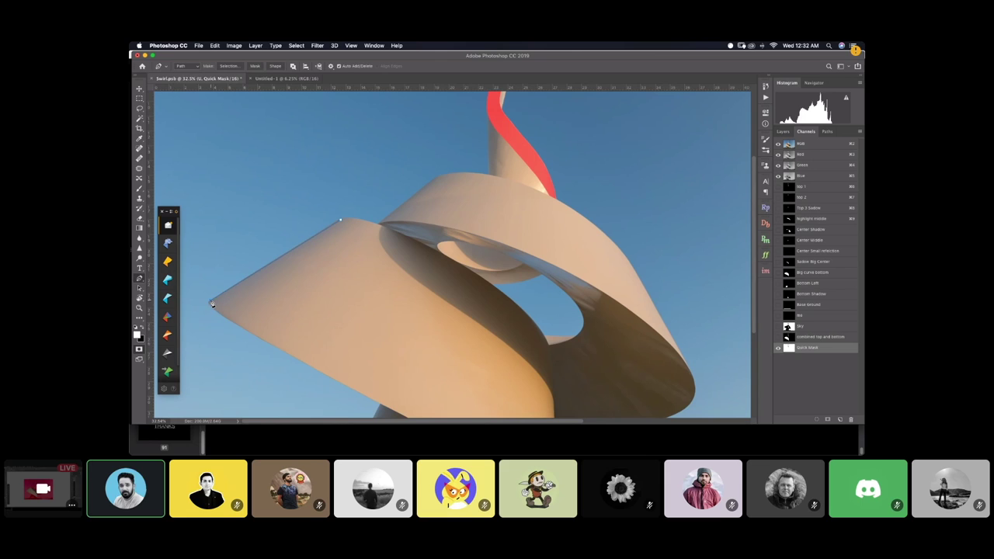
{"action": "left_click_drag", "start_coordinate": [210, 301], "coordinate": [222, 317]}
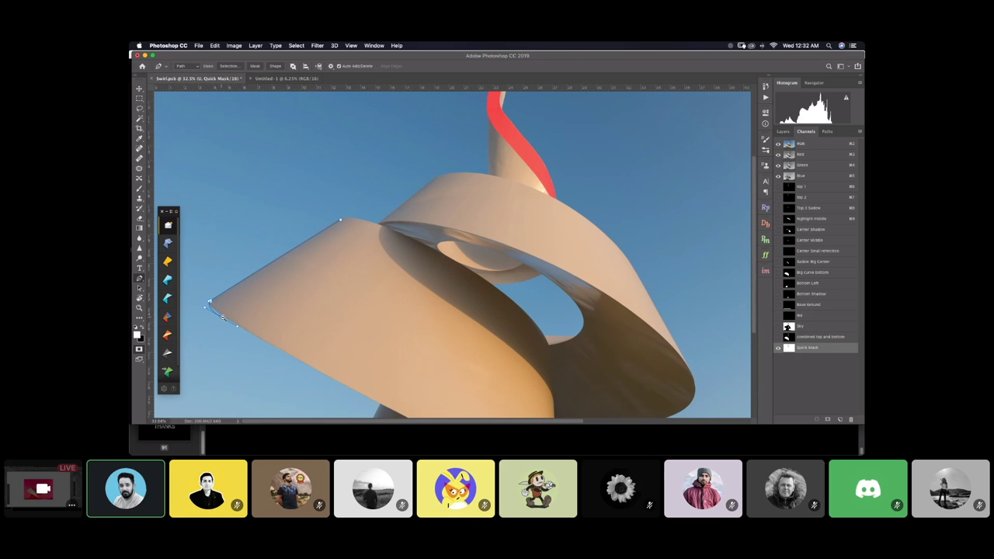
{"action": "left_click", "coordinate": [364, 395]}
{"action": "scroll", "coordinate": [396, 287], "scroll_direction": "down", "scroll_amount": 3}
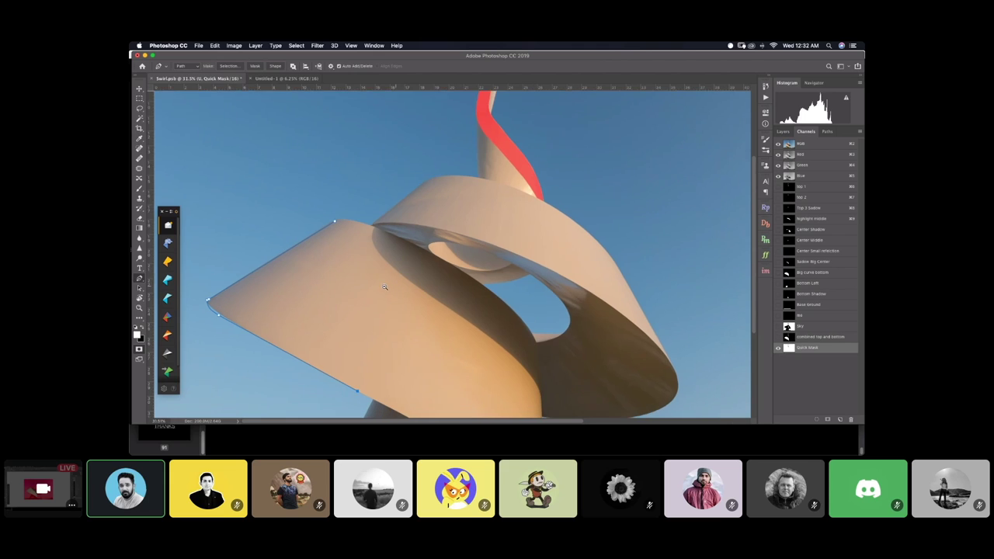
{"action": "left_click", "coordinate": [409, 295]}
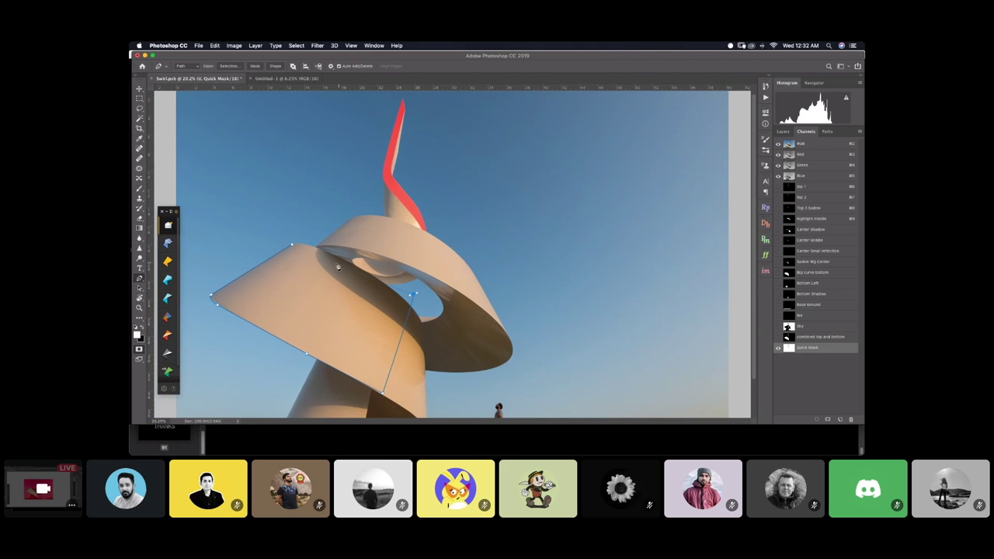
{"action": "left_click", "coordinate": [298, 251]}
{"action": "left_click", "coordinate": [227, 66]}
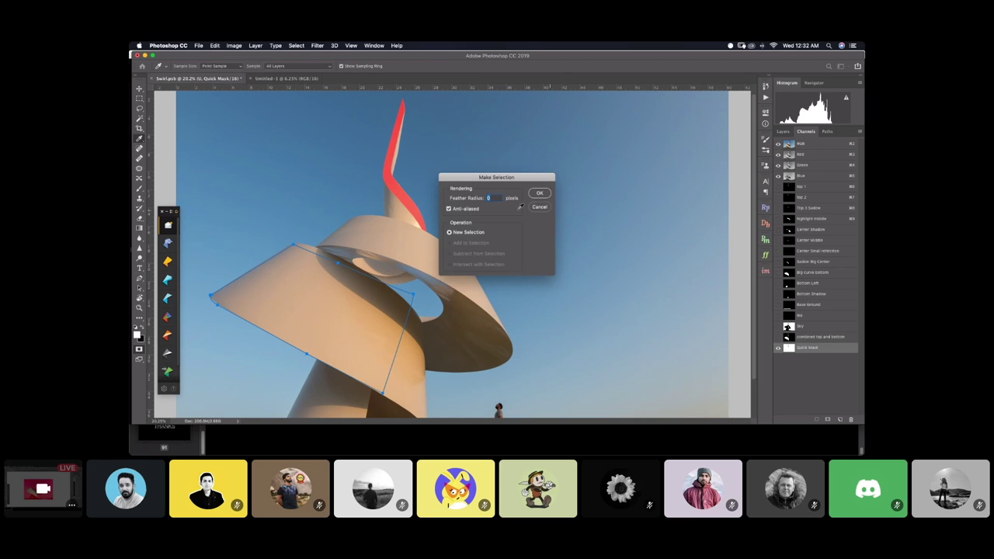
{"action": "left_click", "coordinate": [540, 193]}
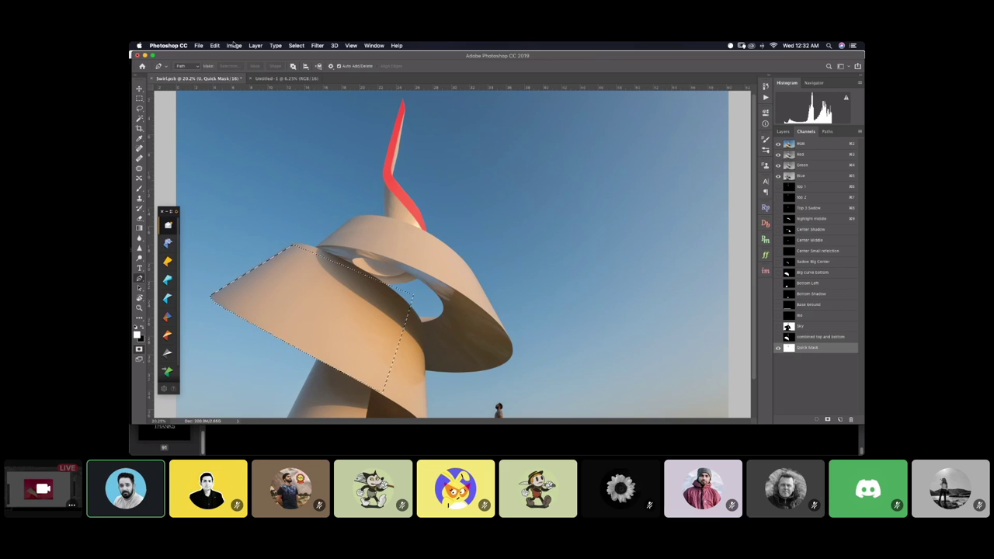
Fill the selected lower panel with black in the Quick Mask at 100% opacity in Normal mode, and deselect
{"action": "key", "text": "i"}
{"action": "key", "text": "shift+BackSpace"}
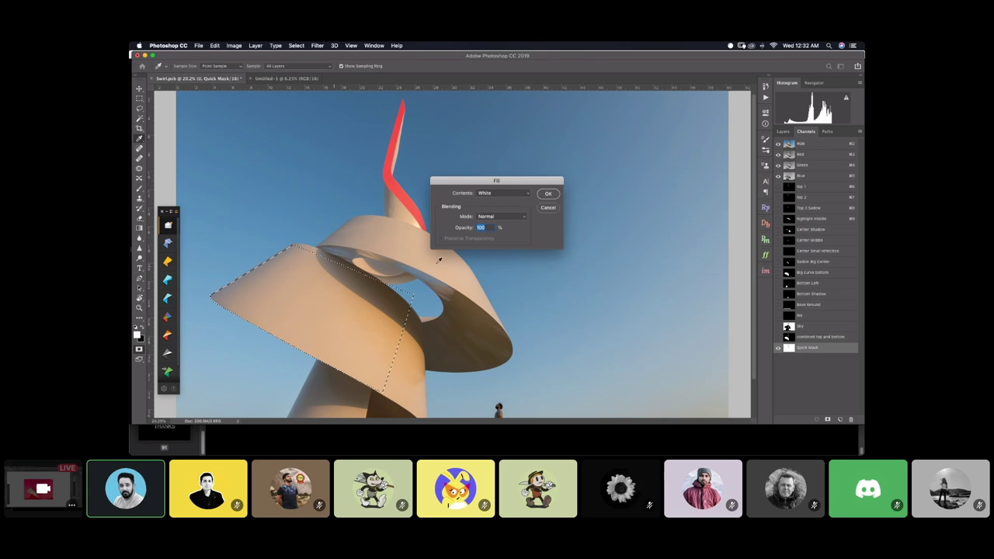
{"action": "left_click", "coordinate": [512, 194]}
{"action": "left_click", "coordinate": [501, 185]}
{"action": "left_click", "coordinate": [548, 194]}
{"action": "key", "text": "p"}
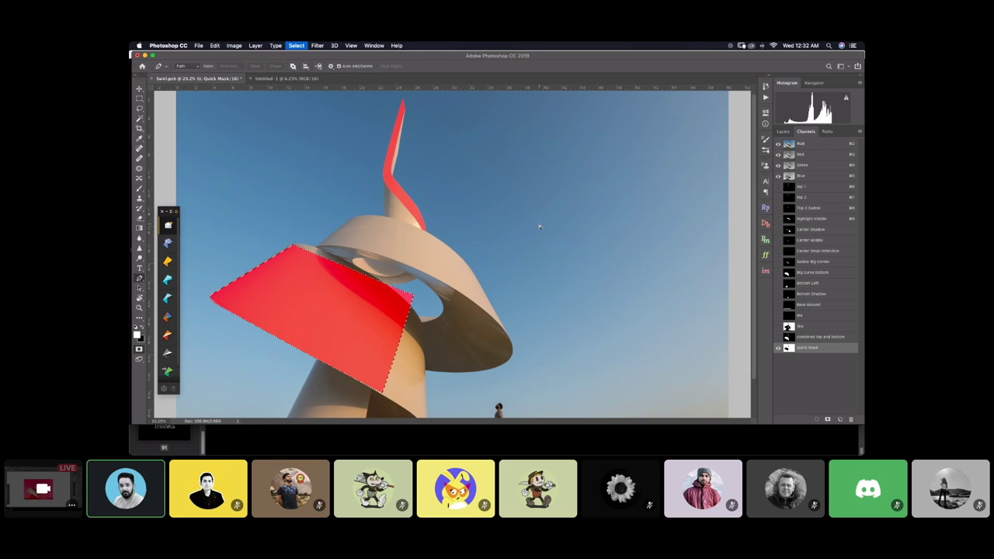
{"action": "key", "text": "super+d"}
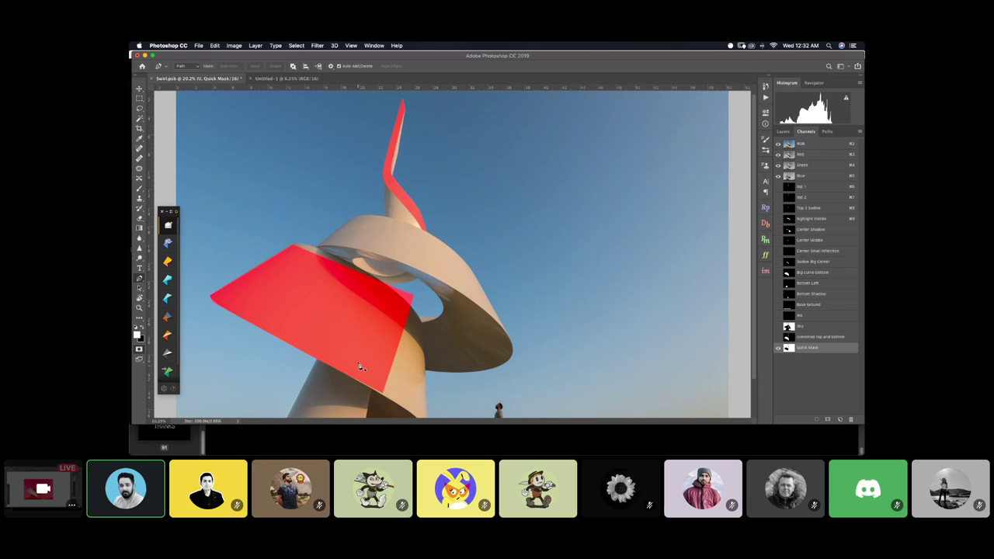
{"action": "key", "text": "h"}
{"action": "left_click", "coordinate": [611, 246]}
{"action": "key", "text": "h"}
{"action": "mouse_move", "coordinate": [288, 312]}
{"action": "left_mouse_down"}
{"action": "mouse_move", "coordinate": [406, 155]}
{"action": "mouse_move", "coordinate": [405, 225]}
{"action": "mouse_move", "coordinate": [396, 200]}
{"action": "mouse_move", "coordinate": [402, 211]}
{"action": "left_mouse_up"}
{"action": "key", "text": "h"}
{"action": "mouse_move", "coordinate": [350, 397]}
{"action": "left_mouse_down"}
{"action": "mouse_move", "coordinate": [254, 348]}
{"action": "mouse_move", "coordinate": [150, 344]}
{"action": "left_mouse_up"}
Exit Quick Mask and invert the resulting selection so it covers the sculpture's spike and lower panel
{"action": "left_click", "coordinate": [139, 350]}
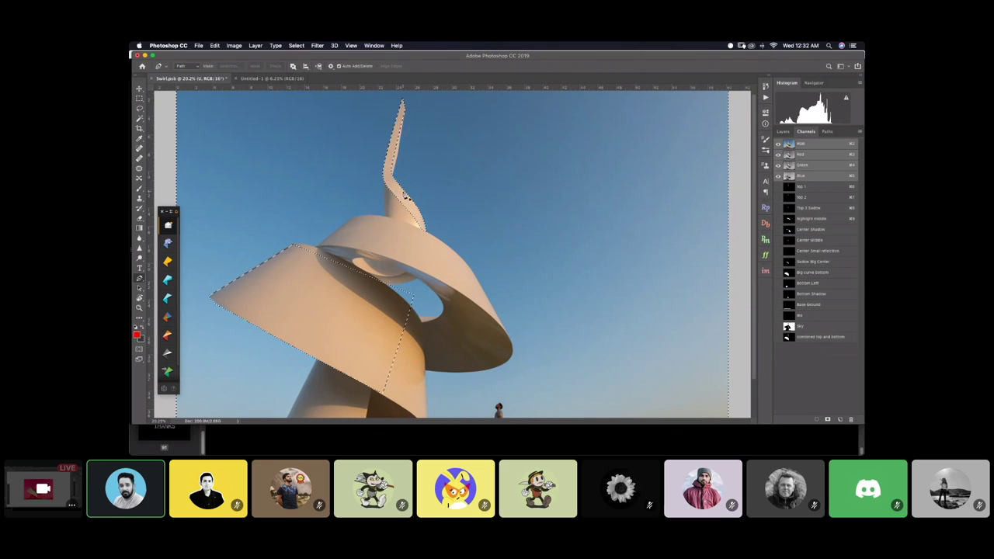
{"action": "key", "text": "h"}
{"action": "left_click", "coordinate": [403, 196]}
{"action": "key", "text": "h"}
{"action": "left_click", "coordinate": [222, 170]}
{"action": "key", "text": "h"}
{"action": "left_click_drag", "start_coordinate": [410, 230], "coordinate": [413, 209]}
{"action": "key", "text": "h"}
{"action": "left_click", "coordinate": [301, 46]}
{"action": "left_click", "coordinate": [310, 78]}
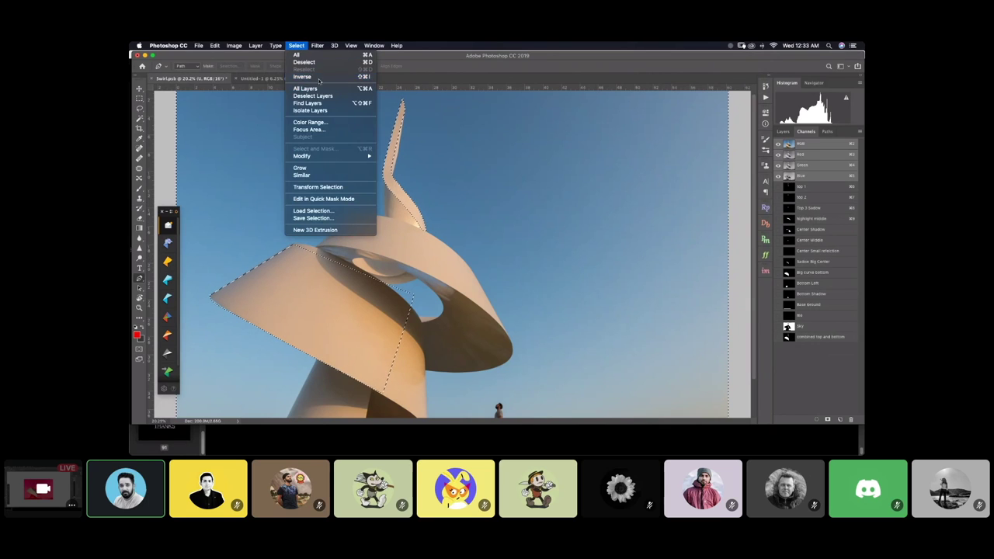
Open the Save Selection dialog for the combined spike and panel selection, cancel it, and deselect
{"action": "scroll", "coordinate": [432, 182], "scroll_direction": "down", "scroll_amount": 5}
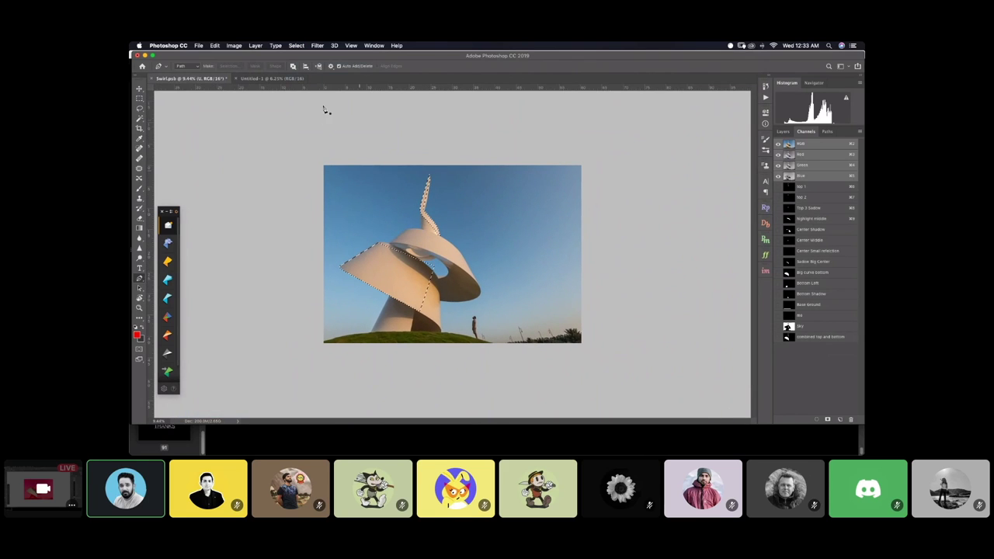
{"action": "left_click", "coordinate": [296, 45]}
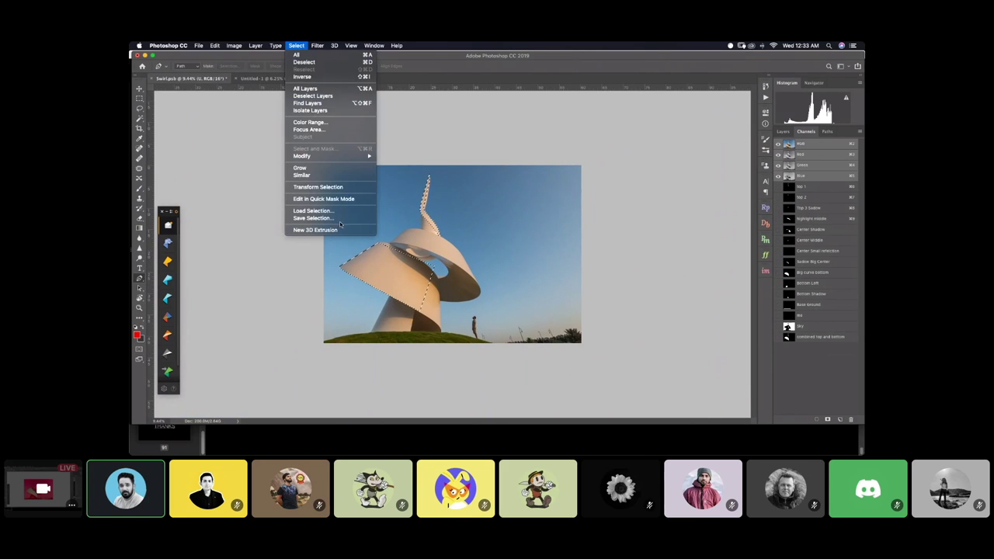
{"action": "left_click", "coordinate": [326, 218]}
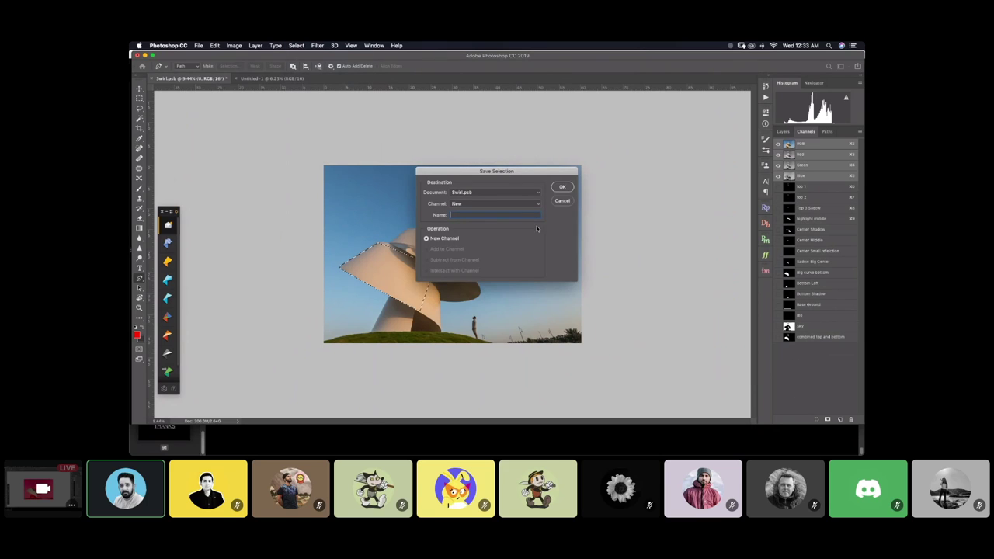
{"action": "left_click", "coordinate": [570, 203]}
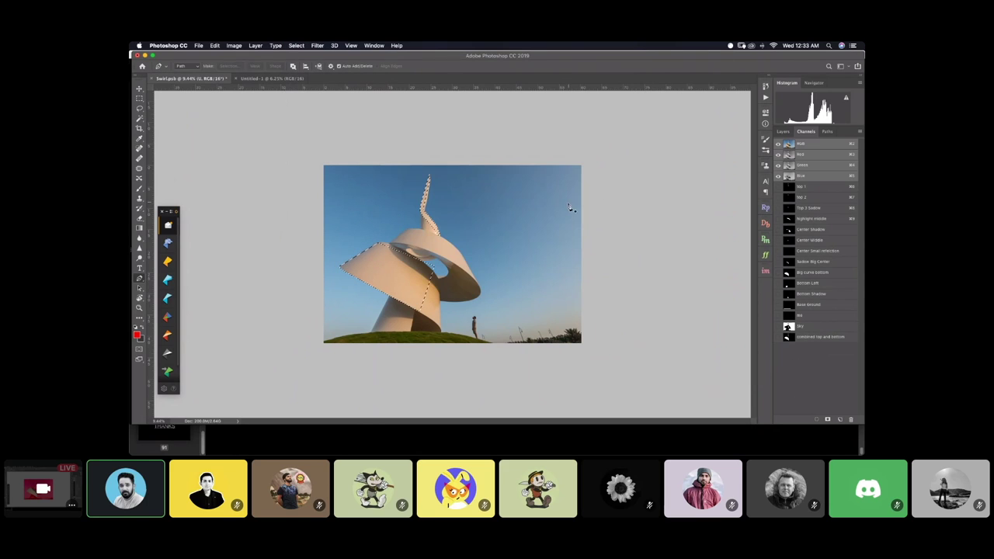
{"action": "key", "text": "super+d"}
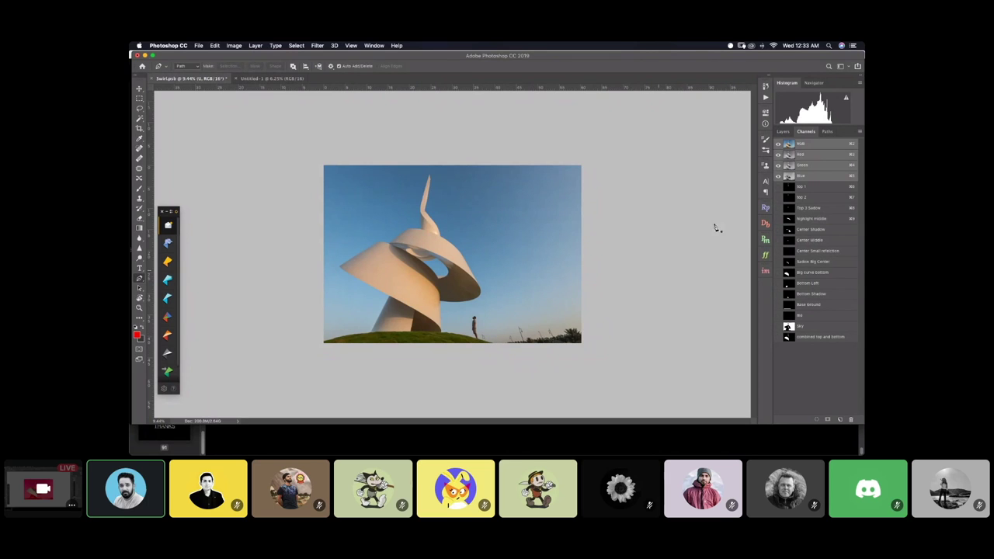
Expand the RAW group in the layer stack and select Layer 0 copy
{"action": "left_click", "coordinate": [782, 131]}
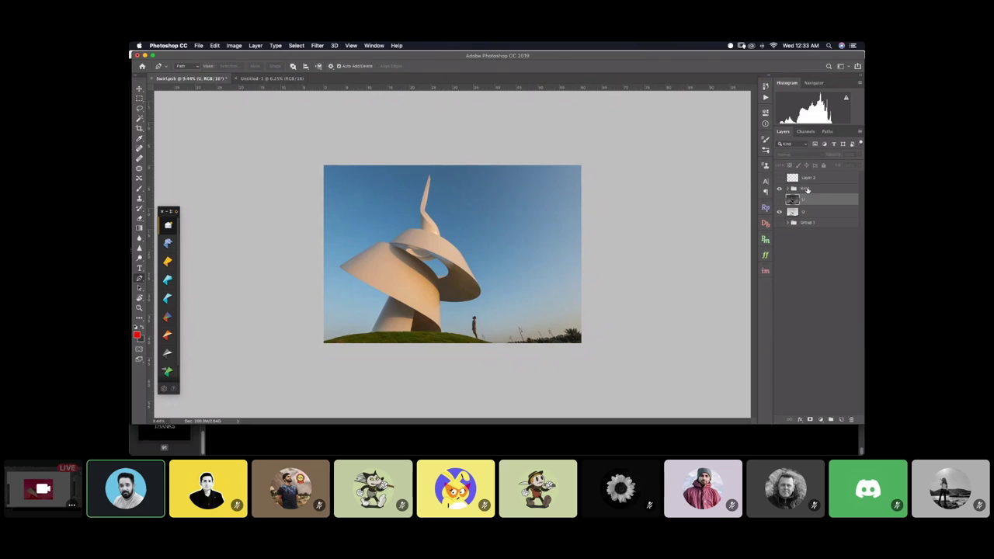
{"action": "left_click", "coordinate": [808, 190]}
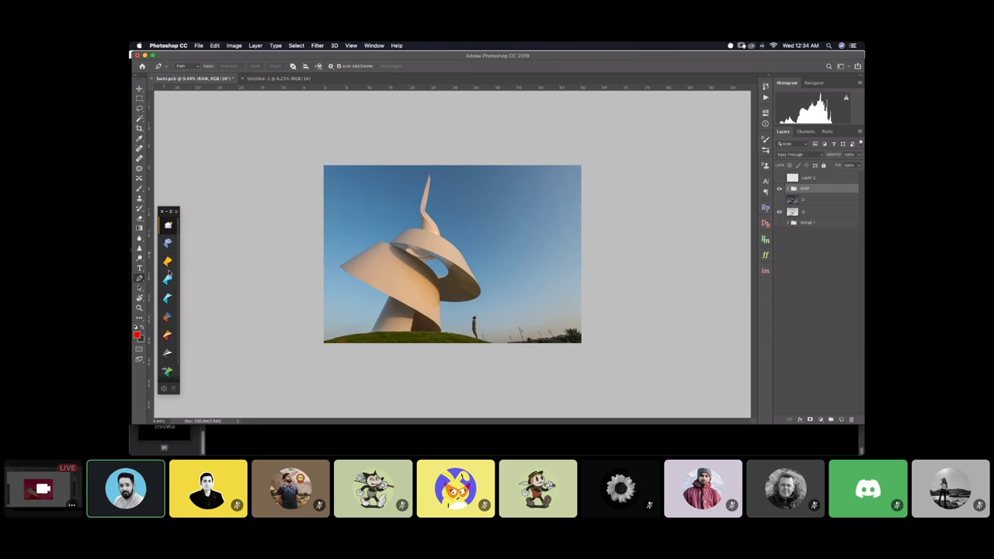
{"action": "left_click", "coordinate": [318, 46]}
{"action": "key", "text": "Escape"}
{"action": "left_click", "coordinate": [788, 189]}
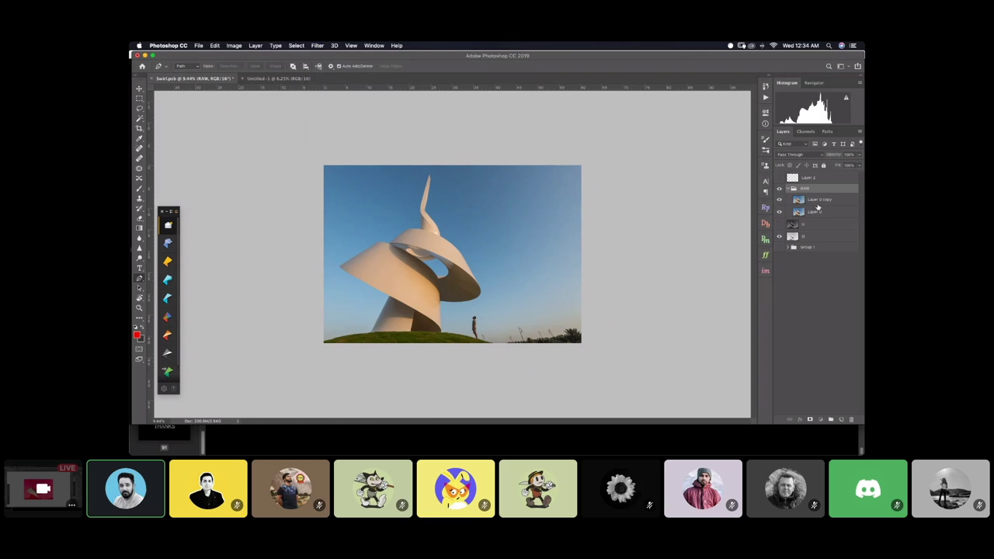
{"action": "left_click", "coordinate": [816, 200]}
Apply the Nik Collection's Silver Efex Pro 2 filter with the Neutral preset to Layer 0 copy, postponing the update
{"action": "left_click", "coordinate": [317, 45]}
{"action": "mouse_move", "coordinate": [362, 218]}
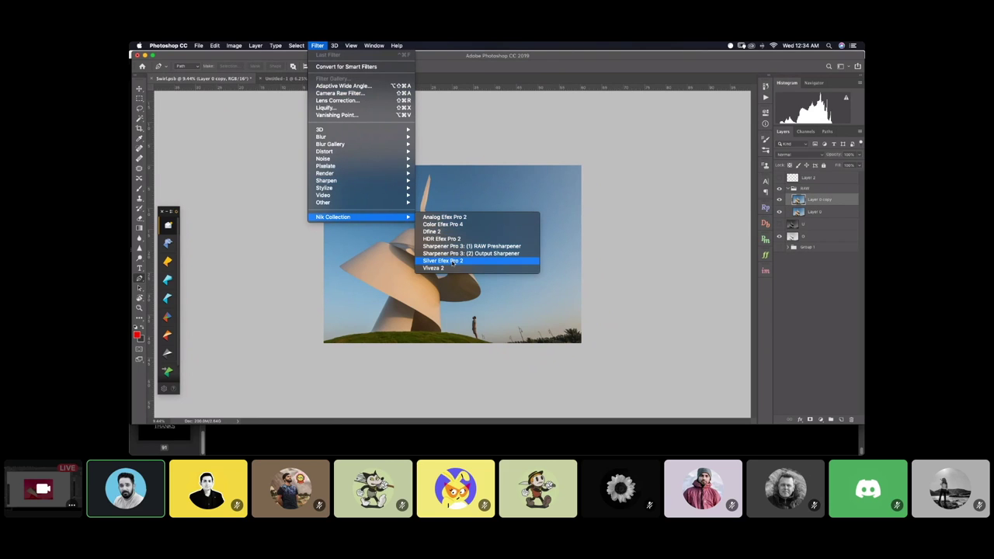
{"action": "left_click", "coordinate": [456, 262]}
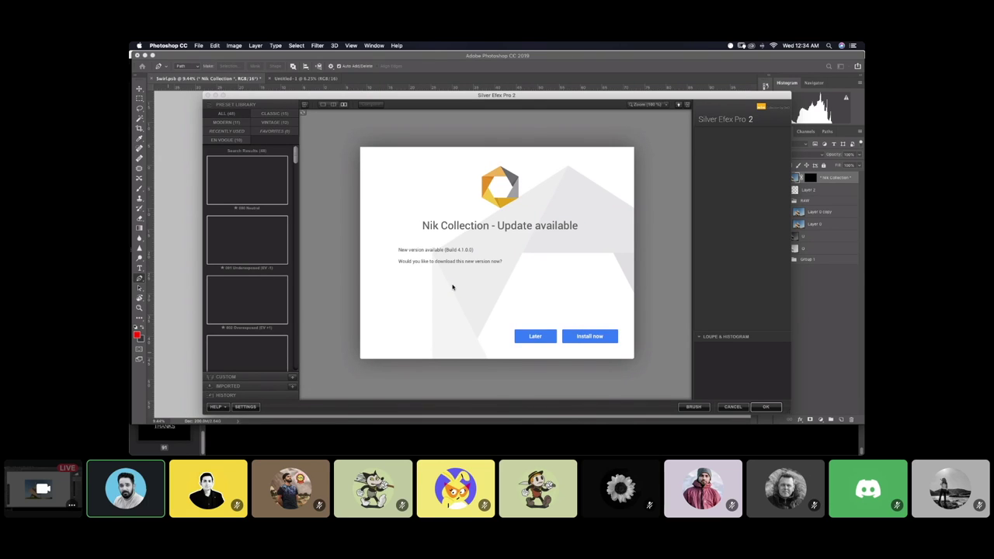
{"action": "left_click", "coordinate": [541, 340]}
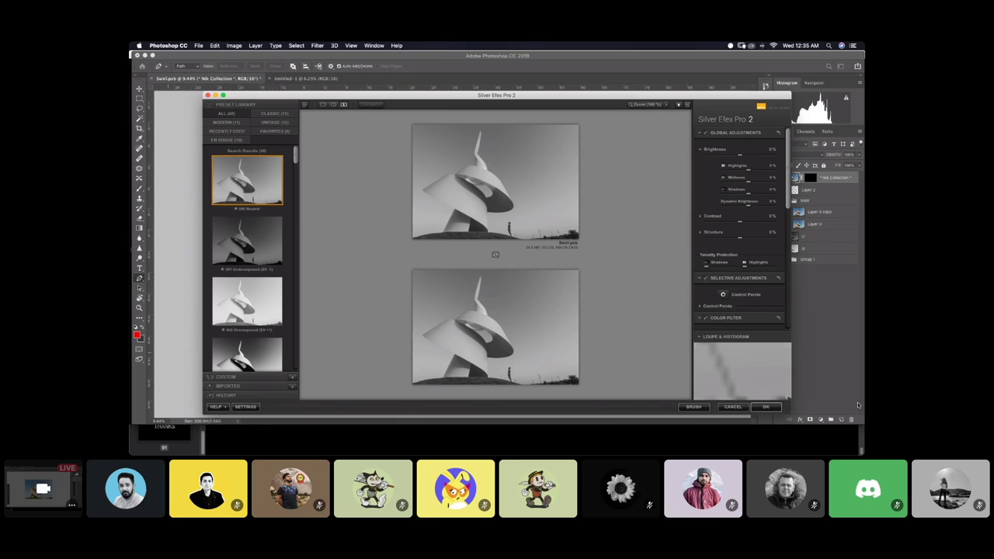
{"action": "left_click", "coordinate": [764, 407]}
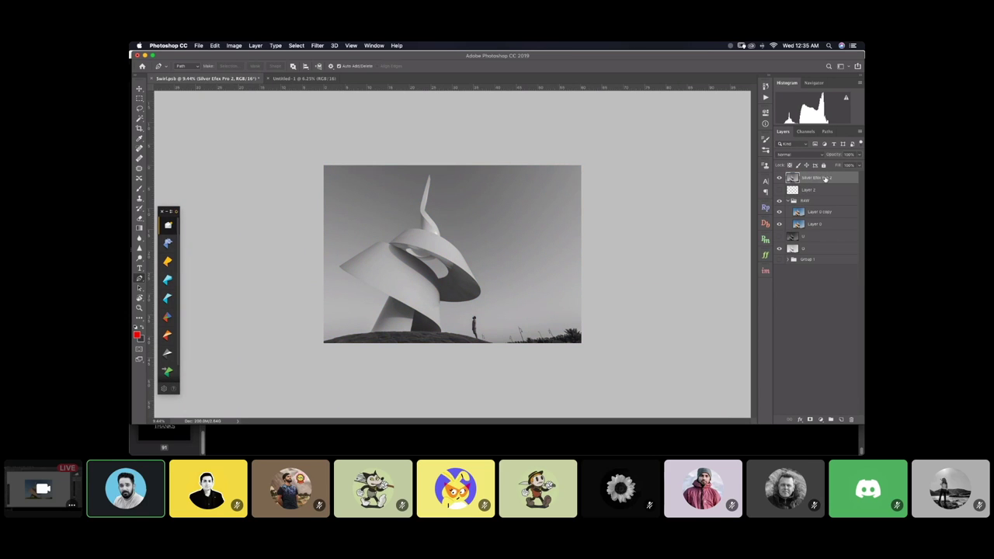
Collapse the RAW group and hide the black-and-white Silver Efex Pro 2 layer
{"action": "double_click", "coordinate": [818, 177]}
{"action": "type", "text": "S"}
{"action": "left_click", "coordinate": [792, 201]}
{"action": "left_click", "coordinate": [791, 201]}
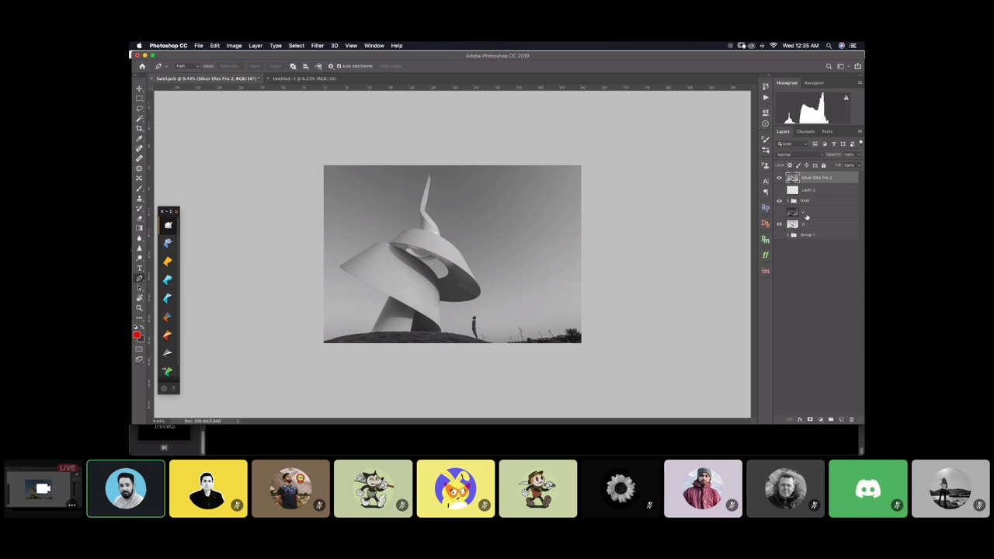
{"action": "left_click", "coordinate": [779, 179]}
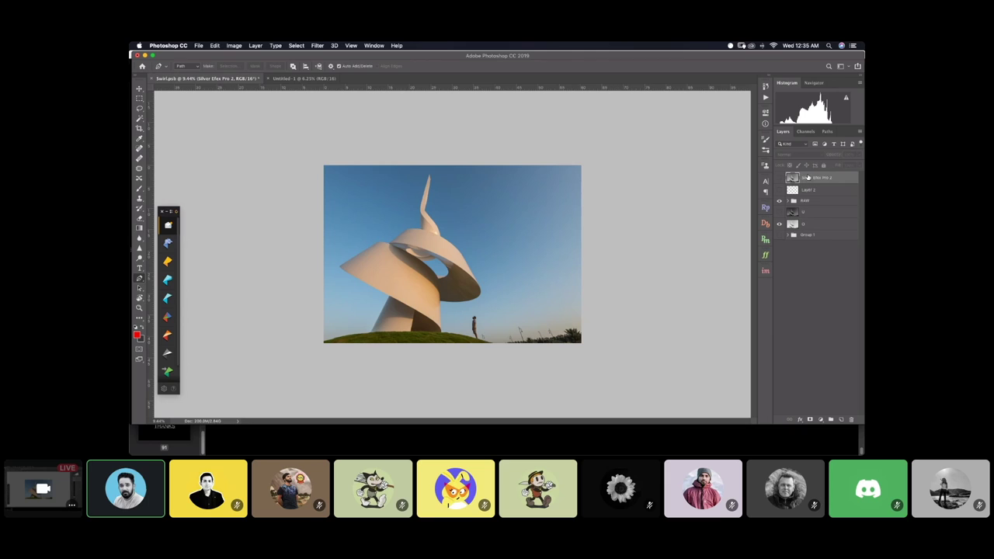
Check Layer 0 copy in the RAW group, hide the collapsed group, and show the dark U layer
{"action": "left_click", "coordinate": [802, 202]}
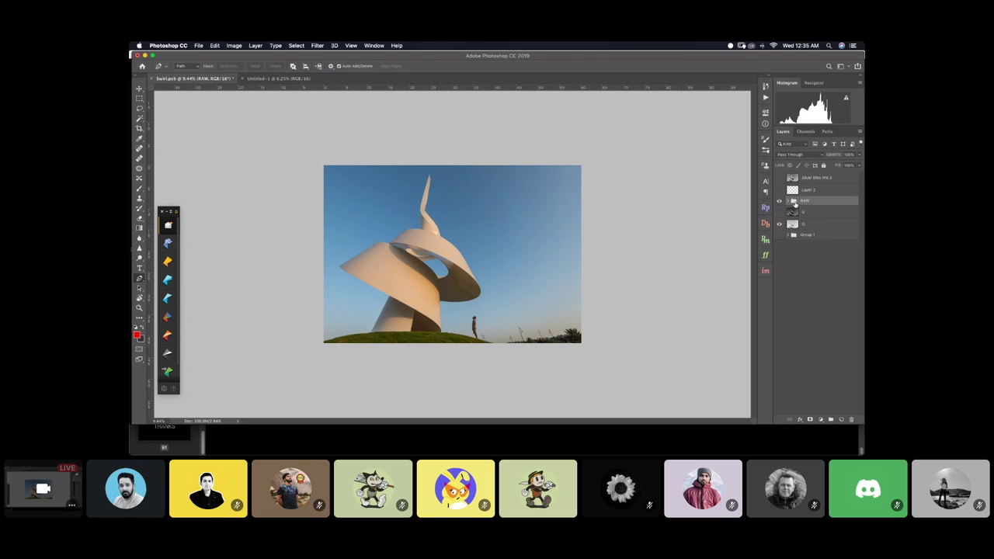
{"action": "left_click", "coordinate": [788, 201]}
{"action": "left_click", "coordinate": [807, 211]}
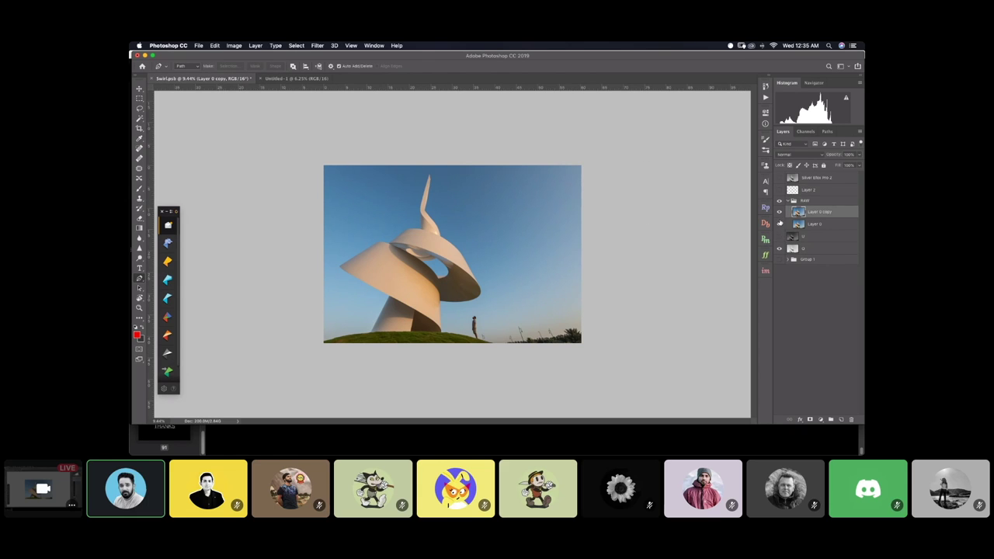
{"action": "left_click", "coordinate": [788, 202]}
{"action": "left_click", "coordinate": [780, 200]}
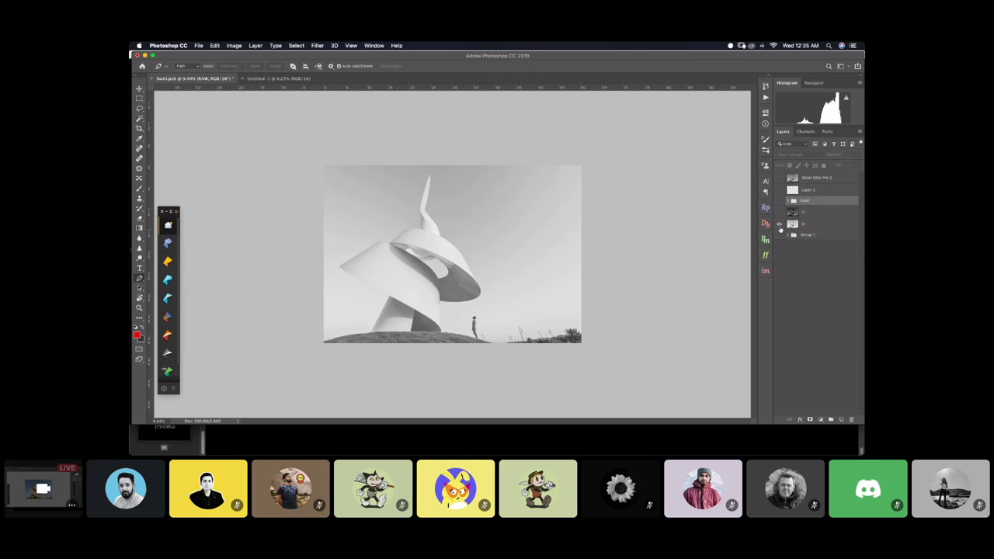
{"action": "left_click", "coordinate": [779, 213]}
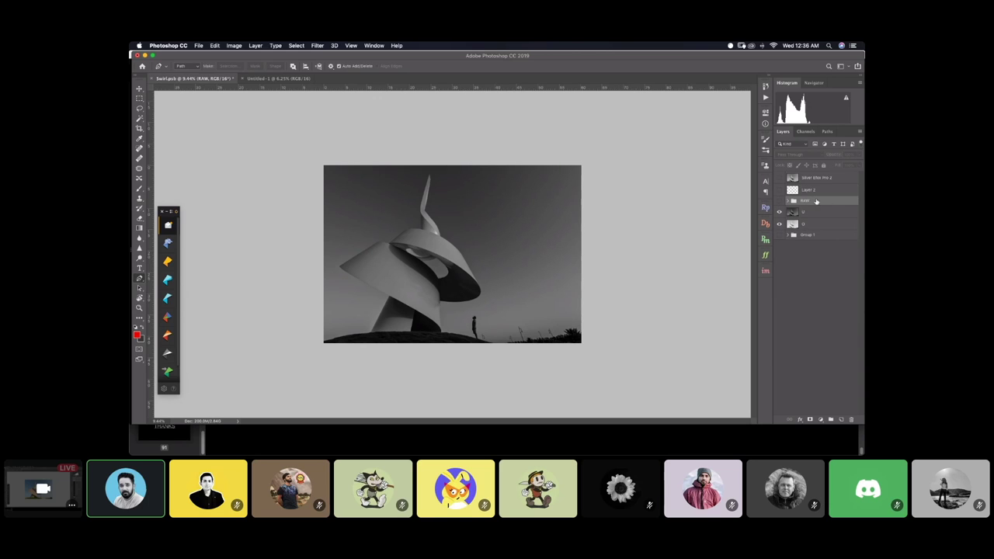
Review the layers inside the RAW group and alternate between the U and O layers, ending on U
{"action": "left_click", "coordinate": [788, 202]}
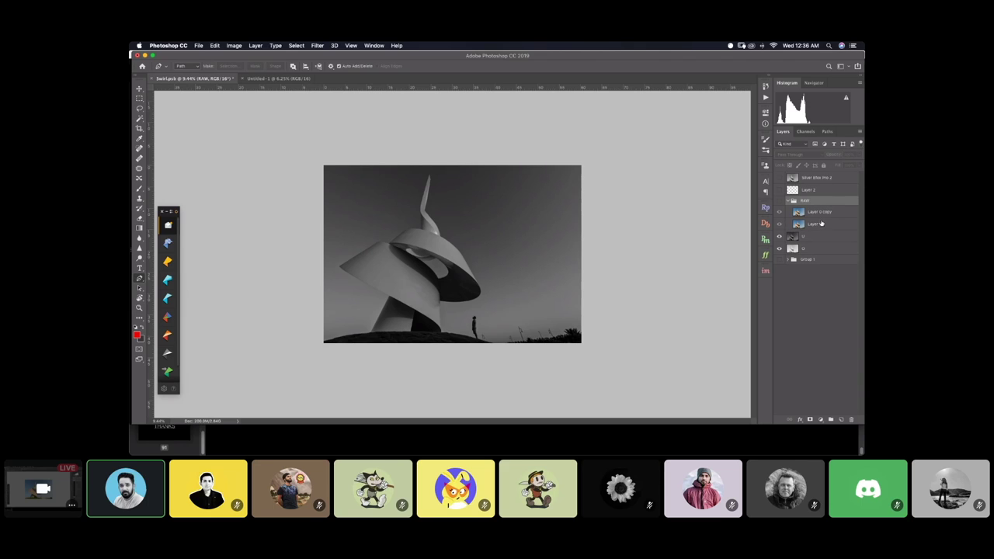
{"action": "left_click", "coordinate": [789, 201]}
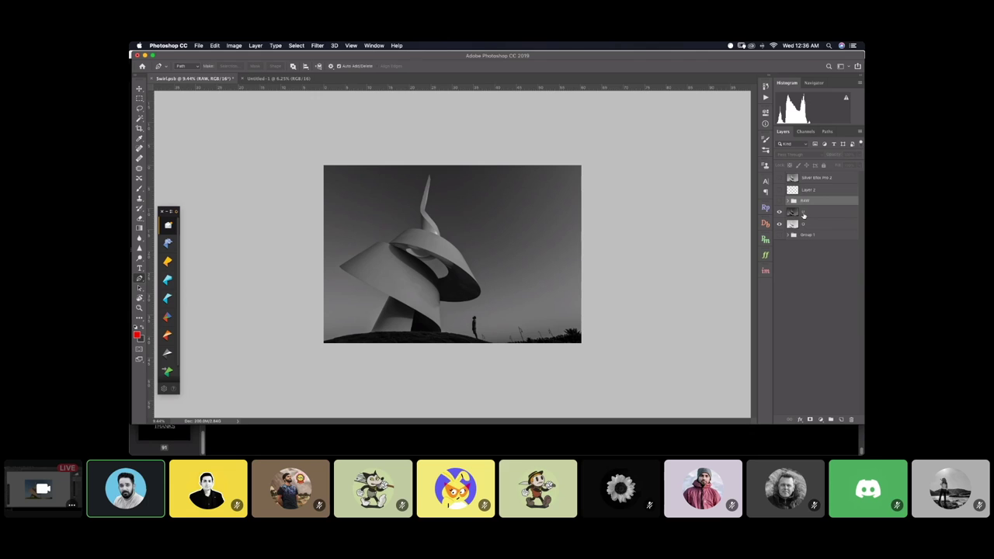
{"action": "left_click", "coordinate": [804, 212]}
{"action": "left_click", "coordinate": [811, 225]}
{"action": "left_click", "coordinate": [809, 212]}
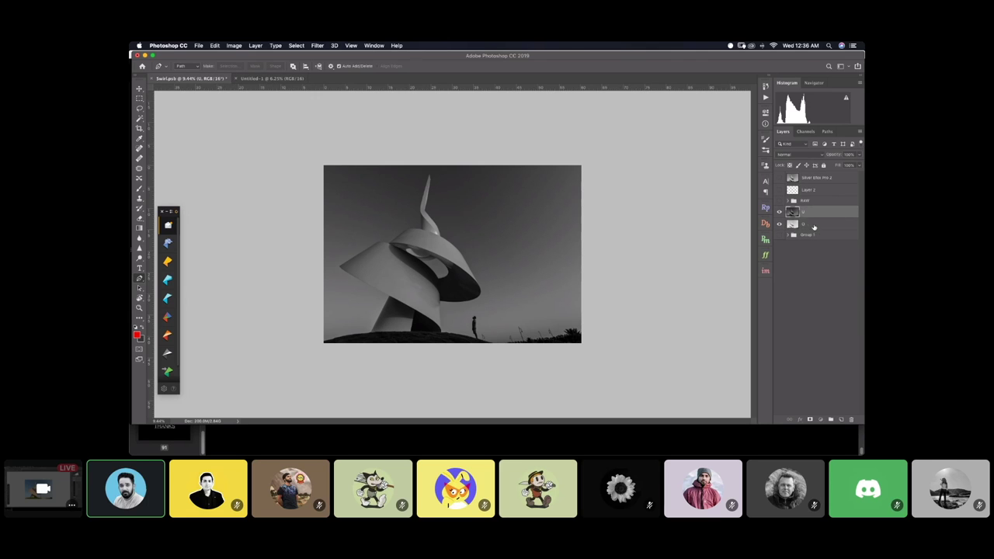
{"action": "left_click", "coordinate": [814, 224]}
{"action": "left_click", "coordinate": [812, 217]}
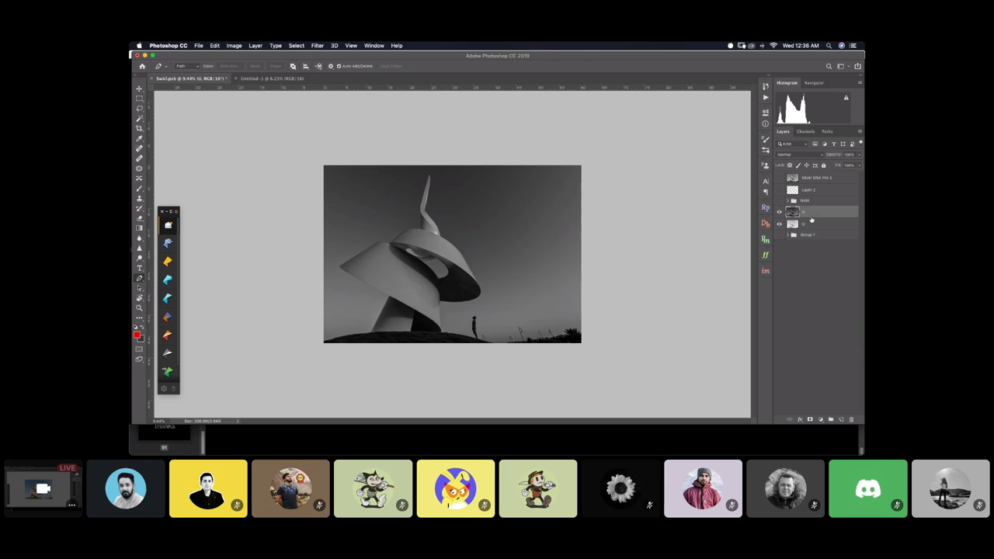
Duplicate the U and O layers, move both copies below Group 1, and hide the original U and O layers
{"action": "left_click", "coordinate": [815, 225], "text": "shift"}
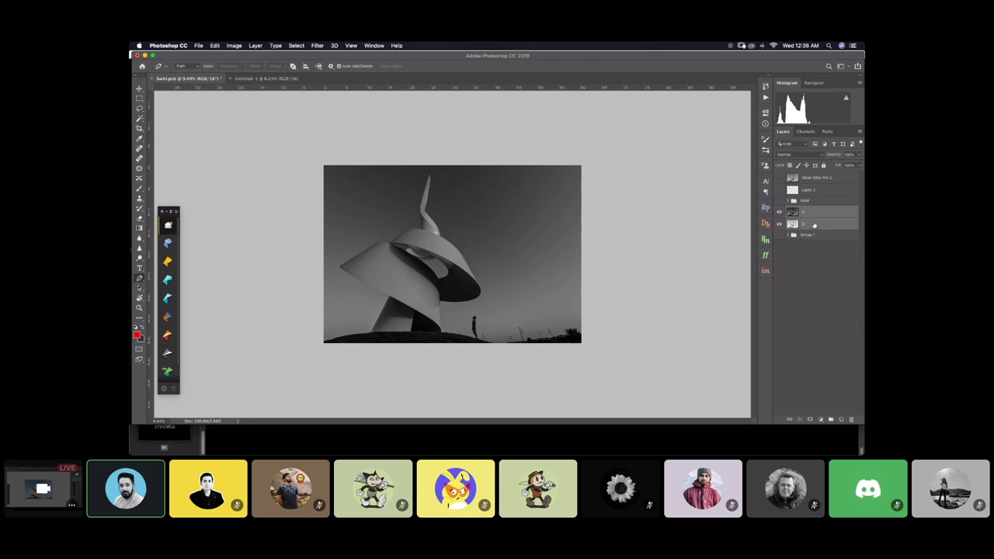
{"action": "key", "text": "super+space"}
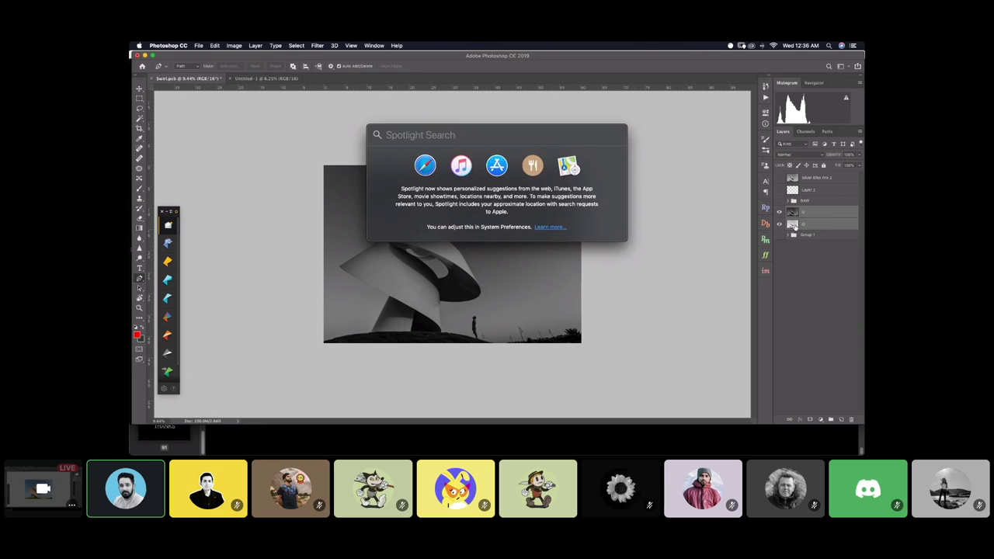
{"action": "key", "text": "Escape"}
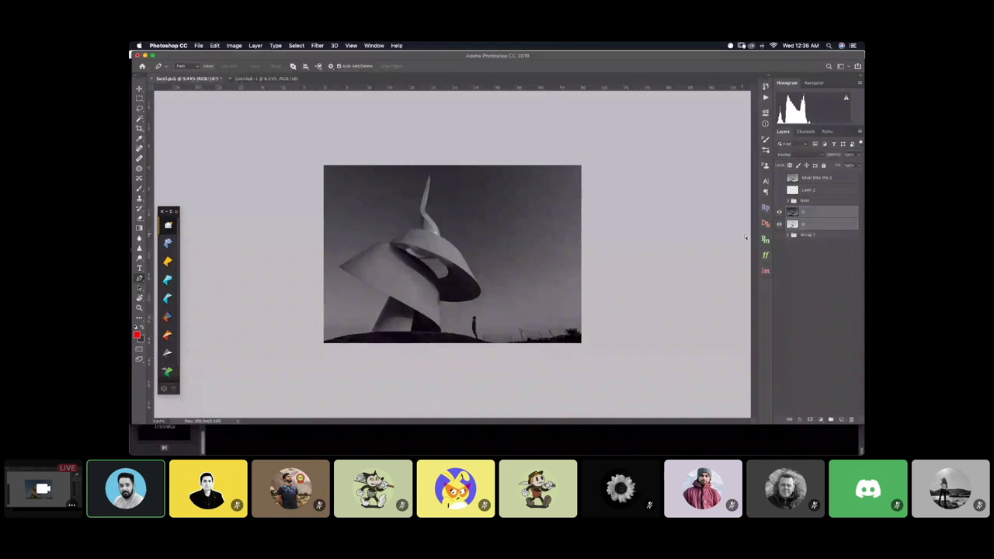
{"action": "key", "text": "super+j"}
{"action": "left_click_drag", "start_coordinate": [817, 212], "coordinate": [829, 267]}
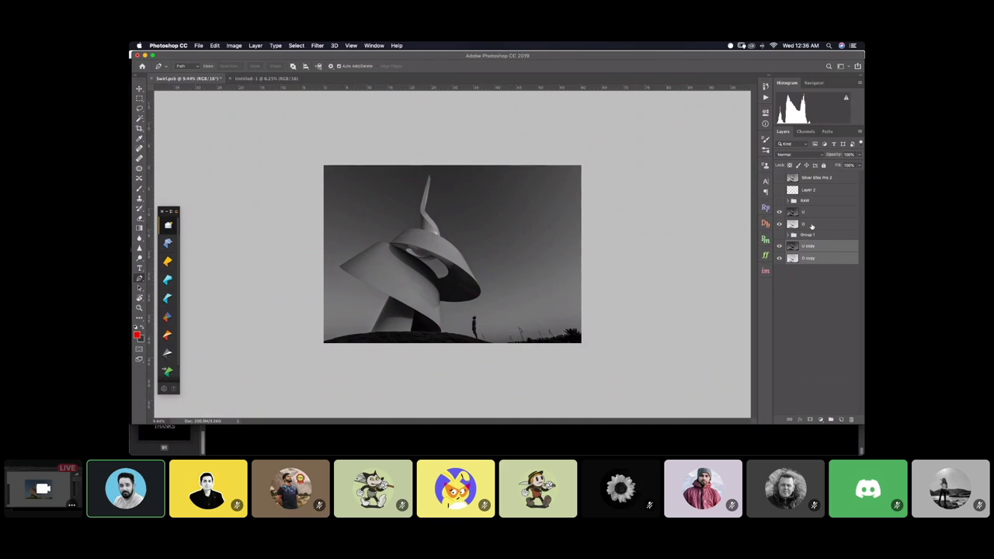
{"action": "left_click_drag", "start_coordinate": [779, 224], "coordinate": [780, 212]}
Compare U copy with O copy beneath it by toggling U copy's visibility, and add a layer mask to U copy
{"action": "left_click", "coordinate": [812, 246]}
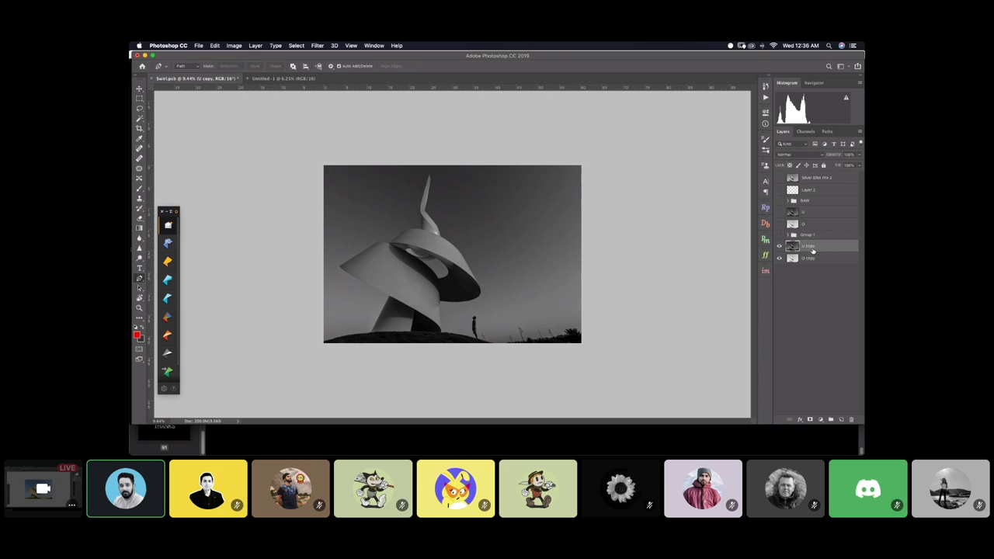
{"action": "left_click", "coordinate": [780, 246]}
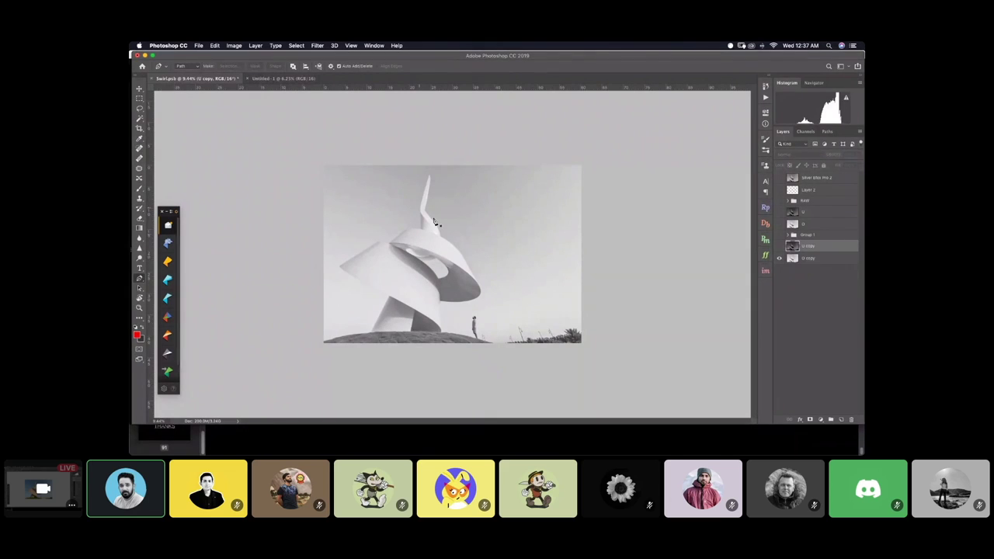
{"action": "left_click", "coordinate": [780, 246]}
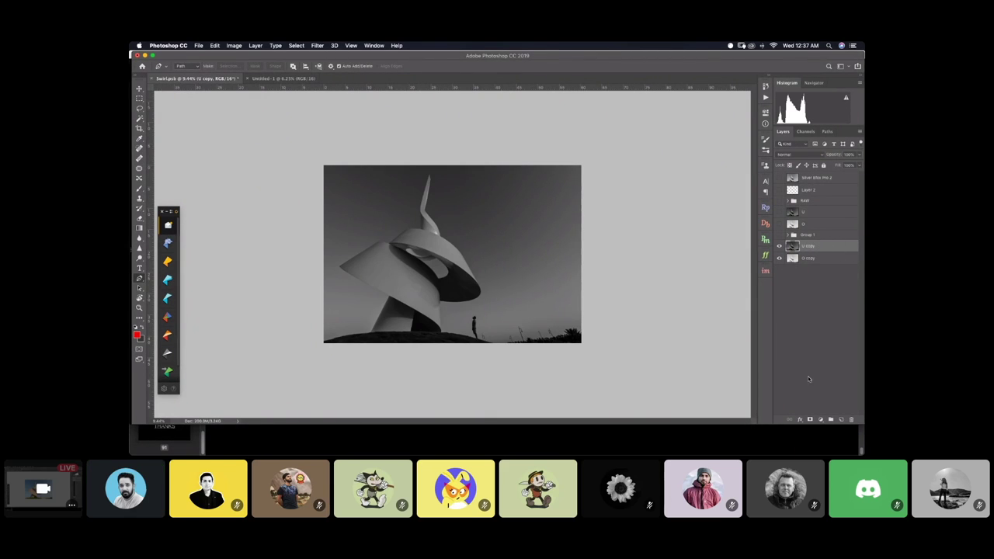
{"action": "left_click", "coordinate": [810, 420]}
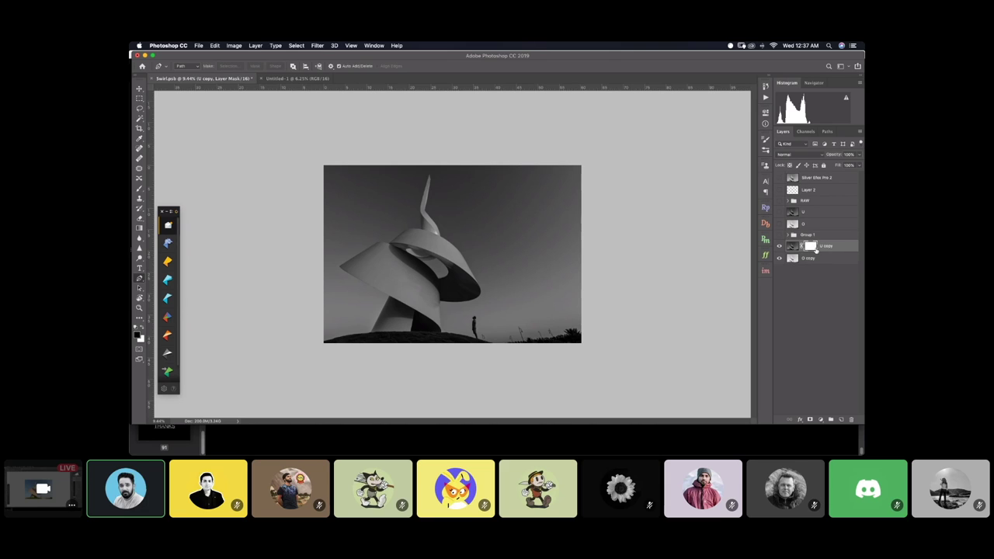
Paint black with the Brush on U copy's mask over the sculpture's upper ring, and toggle the mask off and on to compare
{"action": "key", "text": "b"}
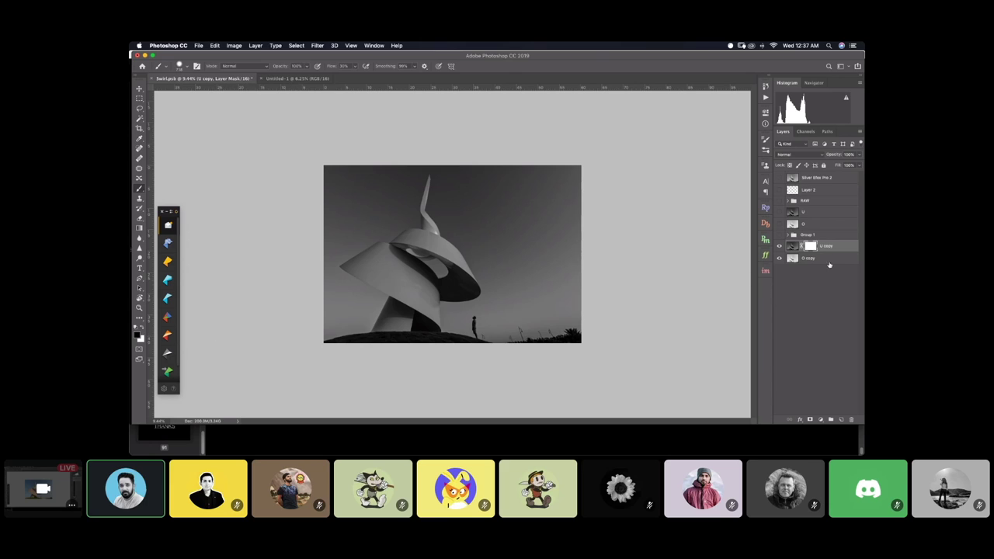
{"action": "mouse_move", "coordinate": [463, 258]}
{"action": "left_mouse_down"}
{"action": "mouse_move", "coordinate": [400, 268]}
{"action": "mouse_move", "coordinate": [417, 247]}
{"action": "mouse_move", "coordinate": [381, 260]}
{"action": "mouse_move", "coordinate": [450, 232]}
{"action": "mouse_move", "coordinate": [390, 265]}
{"action": "mouse_move", "coordinate": [446, 226]}
{"action": "left_mouse_up"}
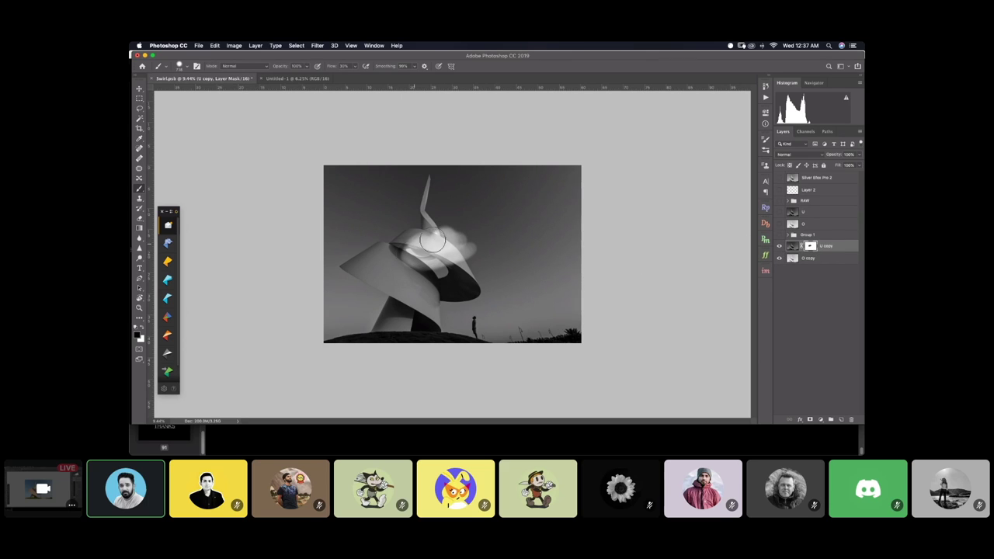
{"action": "mouse_move", "coordinate": [458, 252]}
{"action": "left_mouse_down"}
{"action": "mouse_move", "coordinate": [428, 293]}
{"action": "mouse_move", "coordinate": [462, 286]}
{"action": "mouse_move", "coordinate": [458, 262]}
{"action": "left_mouse_up"}
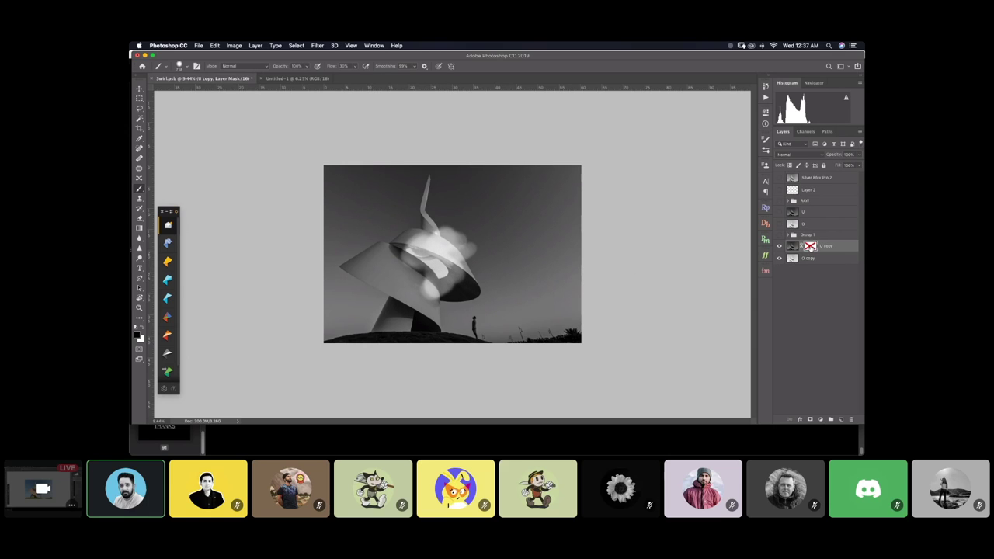
{"action": "left_click", "coordinate": [809, 246], "text": "shift"}
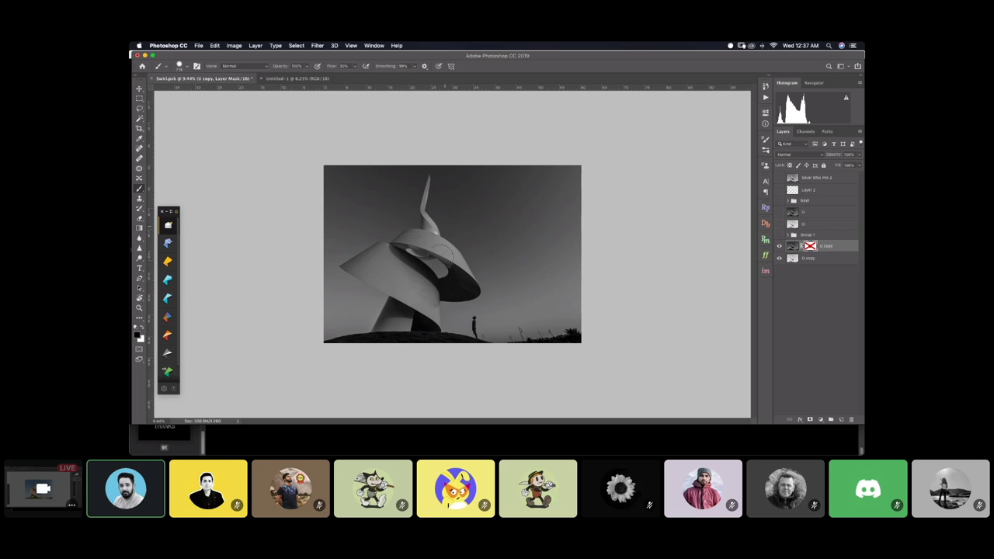
{"action": "left_click", "coordinate": [810, 247], "text": "shift"}
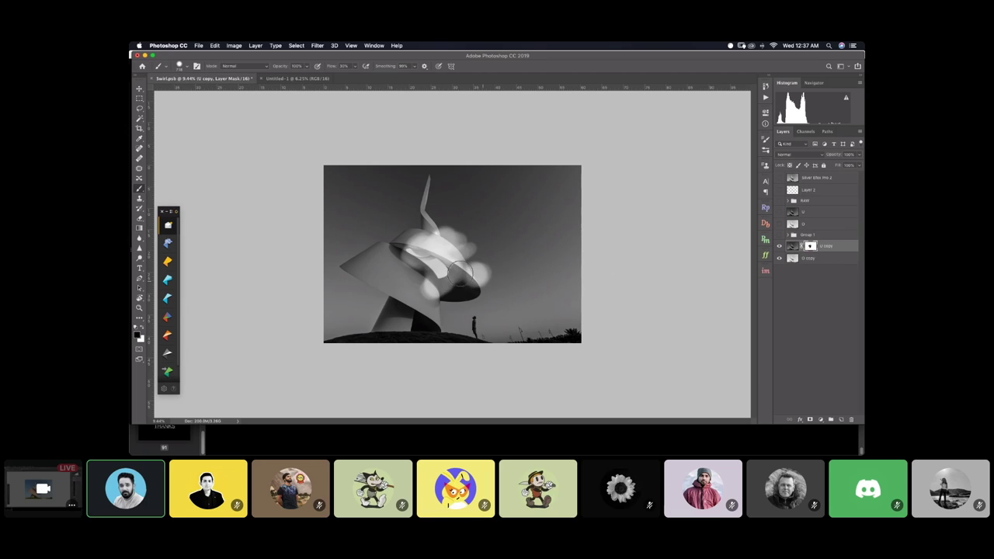
Undo the strokes on U copy's mask, try a red stroke on the layer's image, and return to the mask
{"action": "key", "text": "super+z"}
{"action": "key", "text": "super+z"}
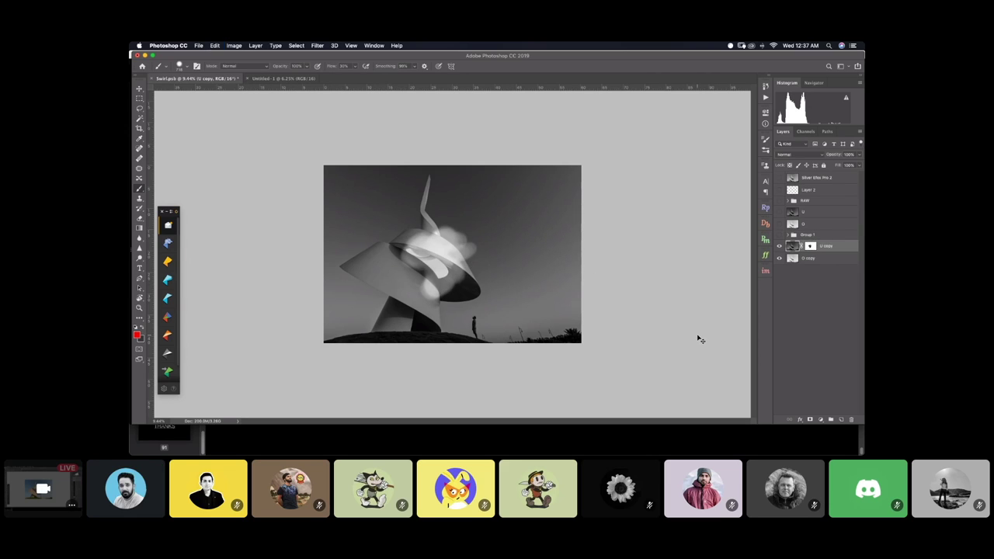
{"action": "key", "text": "super+z"}
{"action": "key", "text": "super+z"}
{"action": "key", "text": "super+z"}
{"action": "key", "text": "super+z"}
{"action": "key", "text": "super+z"}
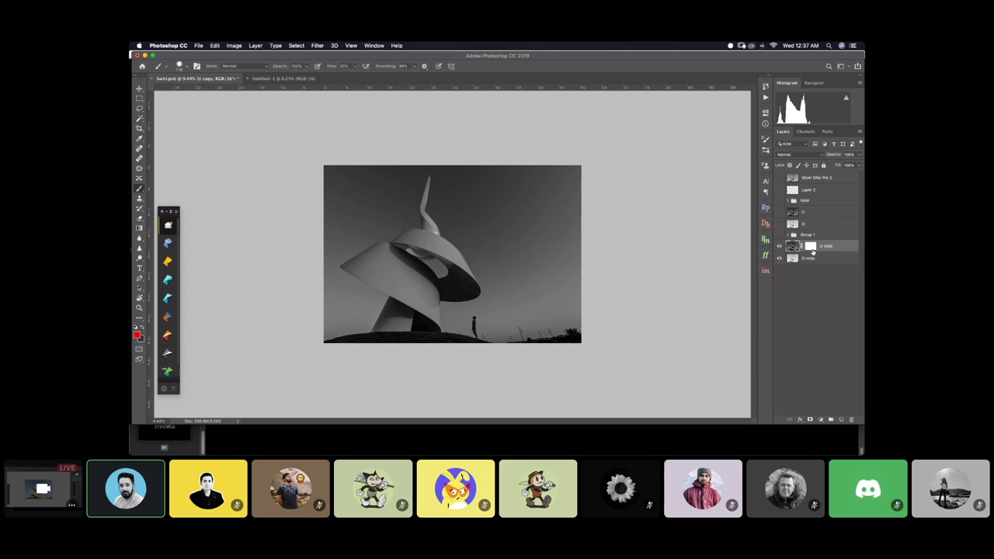
{"action": "left_click_drag", "start_coordinate": [435, 245], "coordinate": [447, 255]}
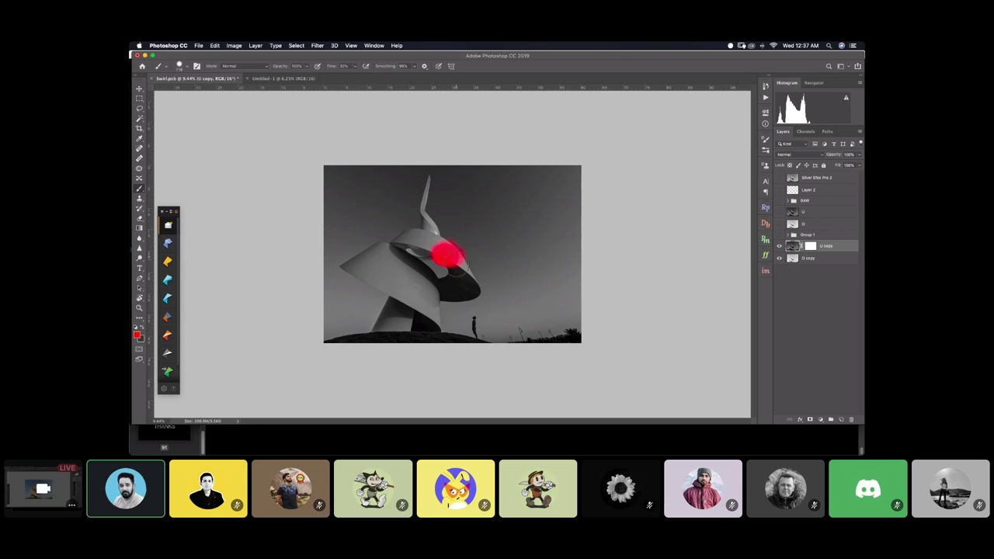
{"action": "left_click", "coordinate": [810, 246]}
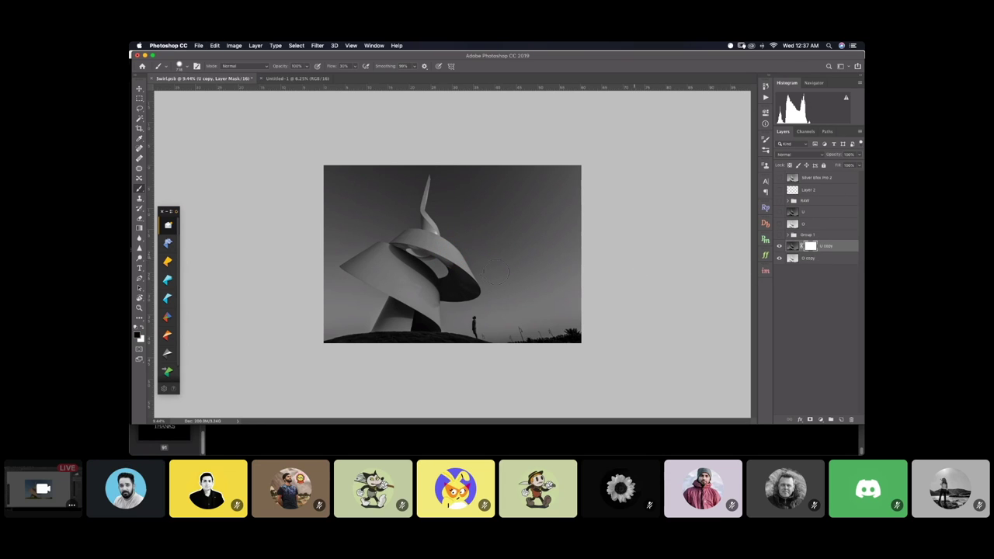
Paint a small black area on U copy's mask at the ring's outer edge, and paint it back with white
{"action": "left_click_drag", "start_coordinate": [461, 276], "coordinate": [472, 269]}
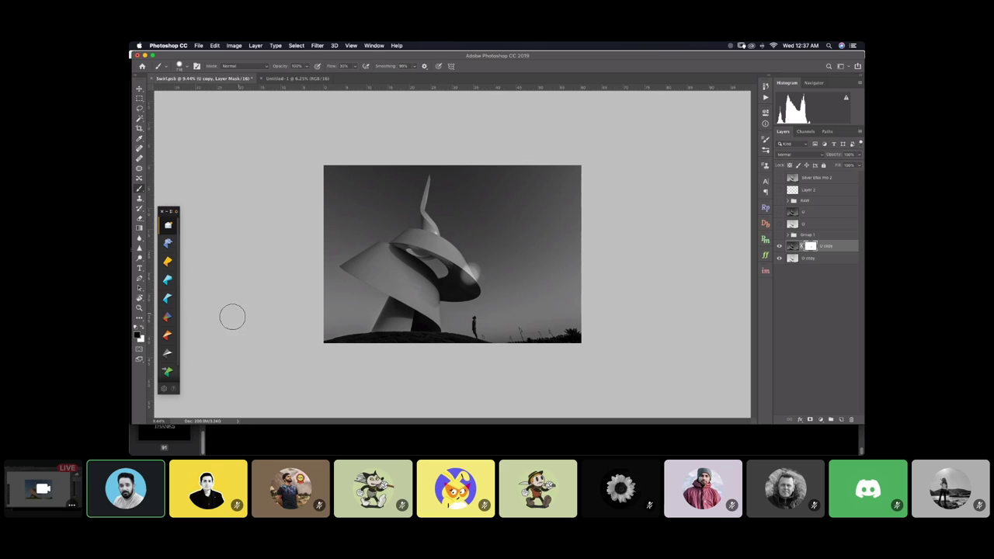
{"action": "left_click", "coordinate": [143, 329]}
{"action": "mouse_move", "coordinate": [510, 288]}
{"action": "left_mouse_down"}
{"action": "mouse_move", "coordinate": [469, 286]}
{"action": "mouse_move", "coordinate": [484, 257]}
{"action": "mouse_move", "coordinate": [470, 283]}
{"action": "left_mouse_up"}
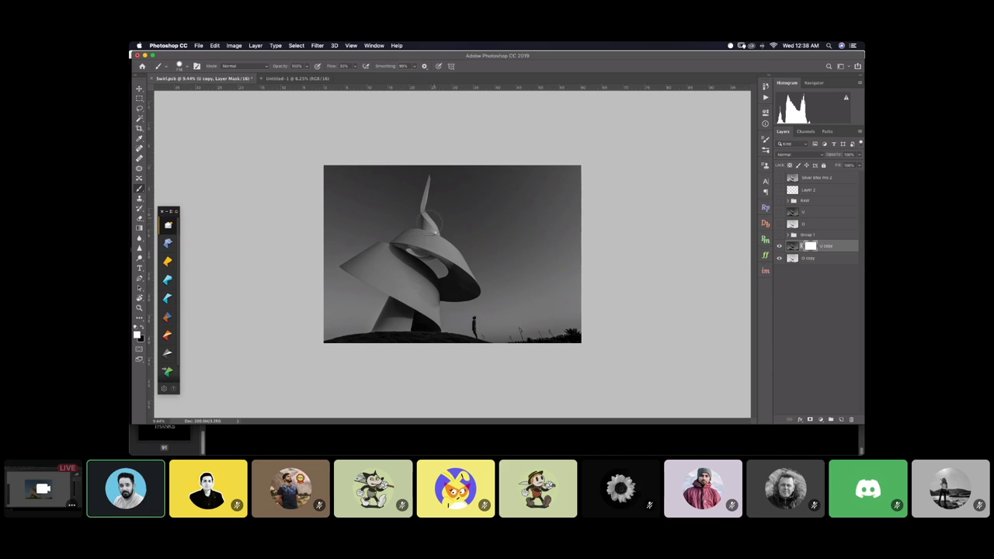
{"action": "left_click_drag", "start_coordinate": [423, 208], "coordinate": [473, 211]}
Try brushing black on the mask along the base of the sculpture's spire, and undo the strokes
{"action": "mouse_move", "coordinate": [520, 299]}
{"action": "left_mouse_down"}
{"action": "mouse_move", "coordinate": [469, 311]}
{"action": "mouse_move", "coordinate": [519, 222]}
{"action": "mouse_move", "coordinate": [520, 136]}
{"action": "left_mouse_up"}
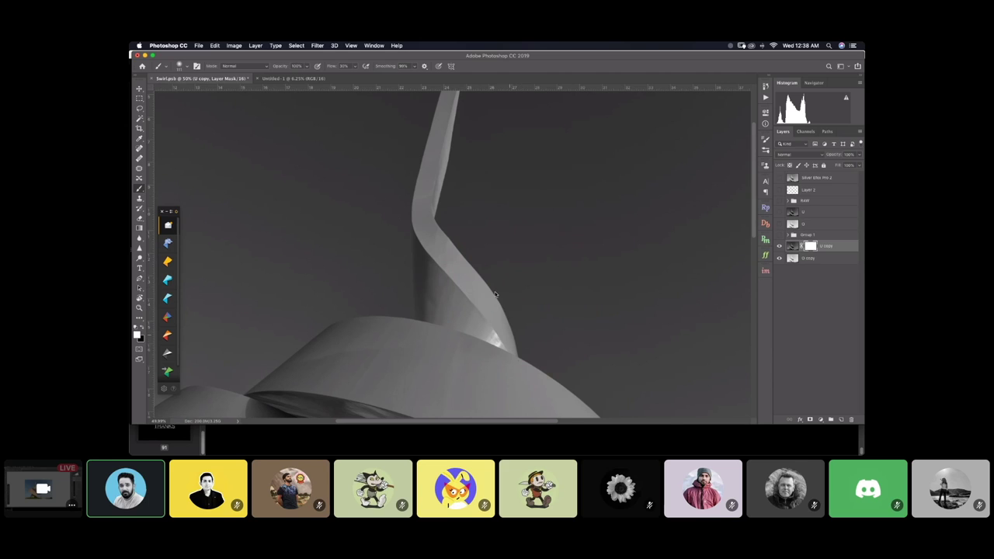
{"action": "key", "text": "x"}
{"action": "mouse_move", "coordinate": [498, 312]}
{"action": "left_mouse_down"}
{"action": "mouse_move", "coordinate": [508, 343]}
{"action": "mouse_move", "coordinate": [460, 274]}
{"action": "mouse_move", "coordinate": [445, 279]}
{"action": "mouse_move", "coordinate": [509, 339]}
{"action": "mouse_move", "coordinate": [495, 299]}
{"action": "mouse_move", "coordinate": [492, 311]}
{"action": "mouse_move", "coordinate": [483, 305]}
{"action": "mouse_move", "coordinate": [498, 348]}
{"action": "mouse_move", "coordinate": [480, 312]}
{"action": "mouse_move", "coordinate": [523, 372]}
{"action": "mouse_move", "coordinate": [513, 330]}
{"action": "left_mouse_up"}
{"action": "key", "text": "super+z"}
{"action": "key", "text": "super+z"}
{"action": "key", "text": "super+z"}
{"action": "key", "text": "super+z"}
{"action": "key", "text": "super+z"}
{"action": "key", "text": "super+z"}
Activate the Gradient tool and inspect its Foreground to Transparent gradient in the Gradient Editor without changing it
{"action": "left_click", "coordinate": [140, 228]}
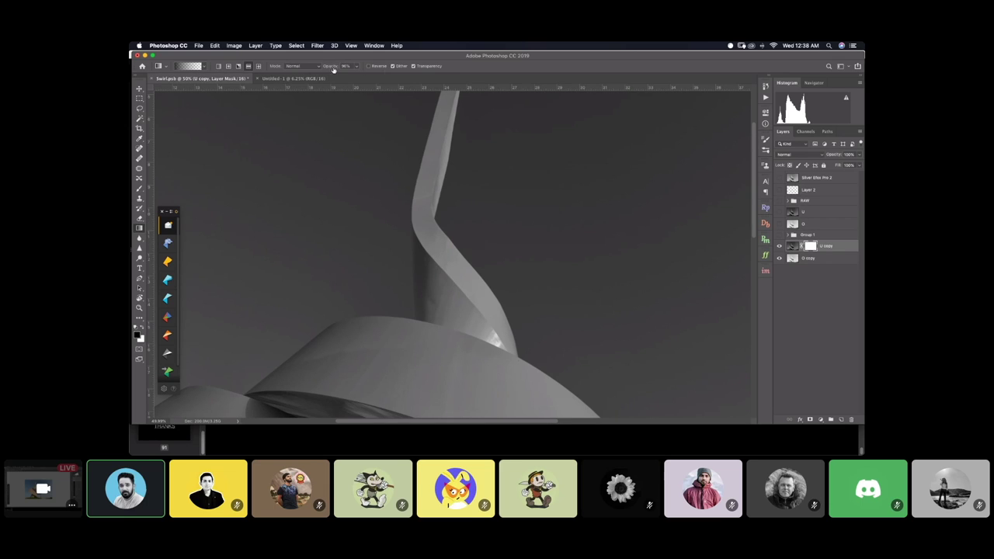
{"action": "left_click", "coordinate": [168, 68]}
{"action": "left_click", "coordinate": [168, 68]}
{"action": "left_click", "coordinate": [200, 67]}
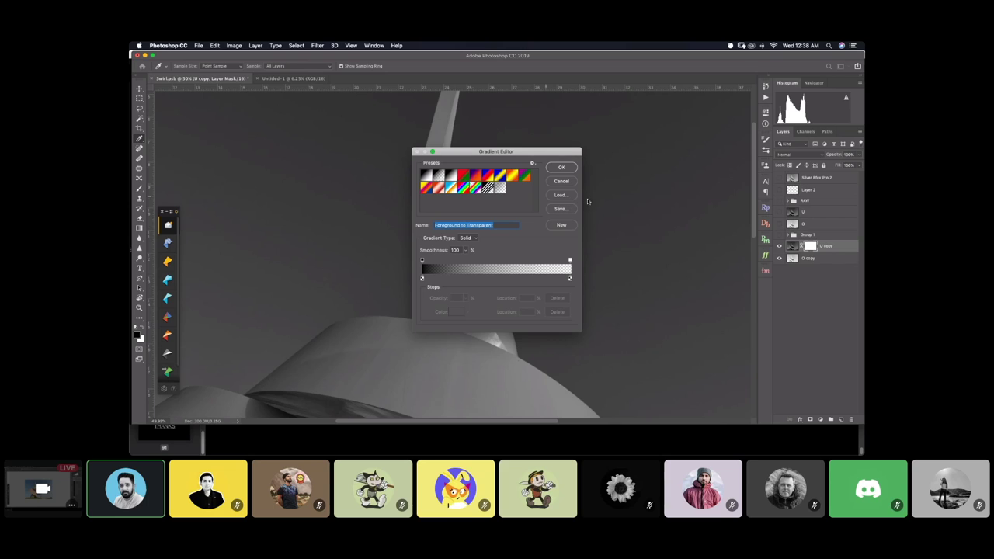
{"action": "left_click", "coordinate": [562, 181]}
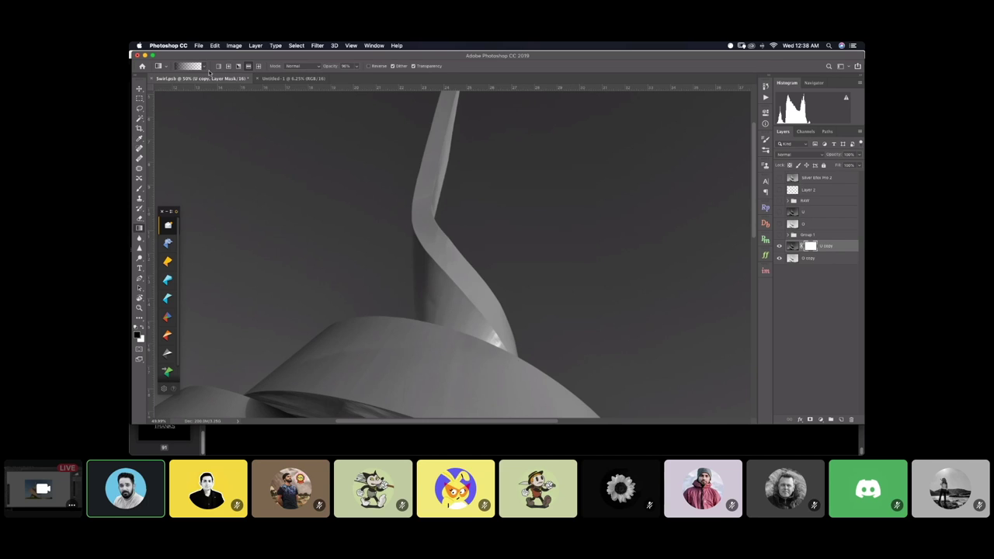
Select the Foreground to Transparent gradient preset, and undo the stray gradient made on U copy's mask
{"action": "left_click", "coordinate": [205, 68]}
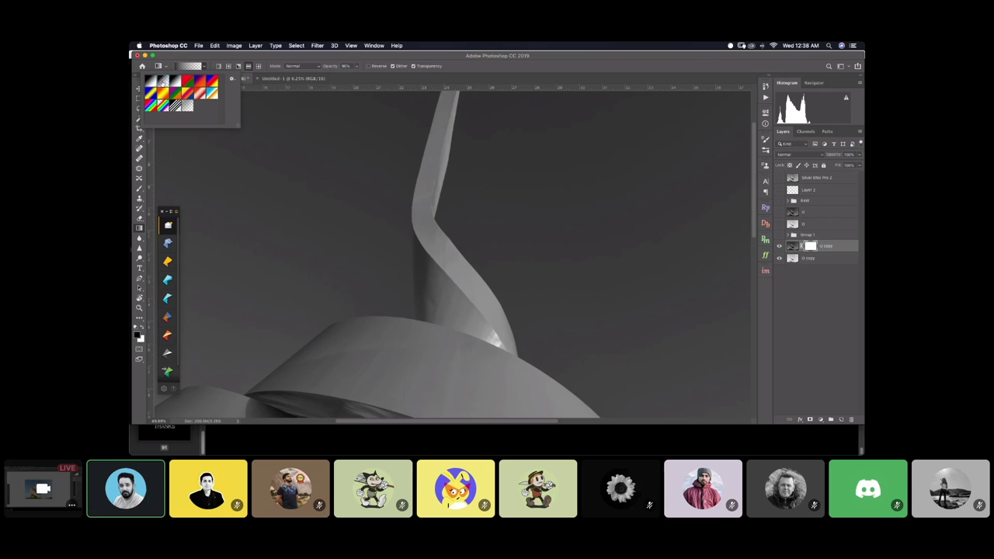
{"action": "left_click", "coordinate": [151, 82]}
{"action": "left_click", "coordinate": [161, 81]}
{"action": "left_click", "coordinate": [222, 152]}
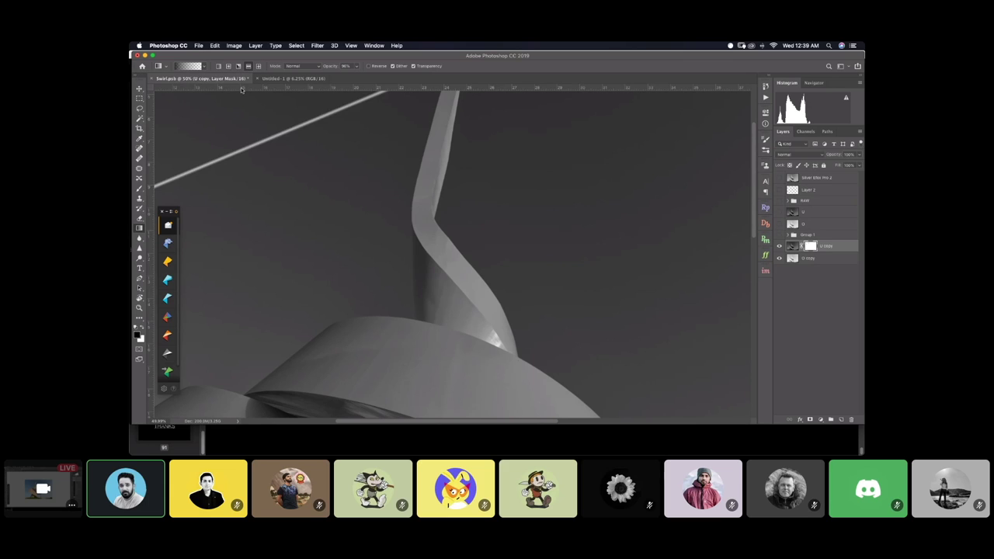
{"action": "key", "text": "super+z"}
Switch to the blank Untitled-1 document and try a vertical black and a diagonal red linear gradient, undoing each
{"action": "left_click", "coordinate": [310, 80]}
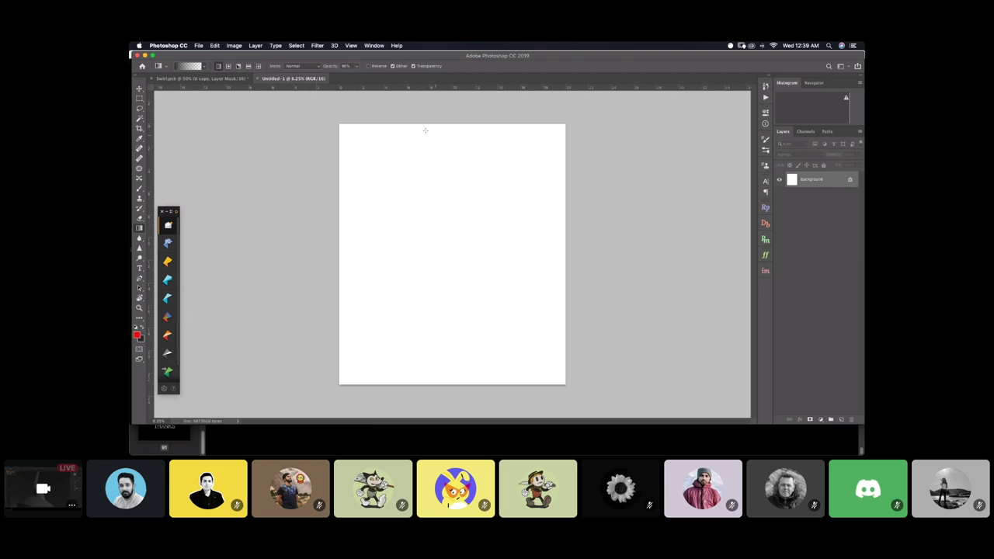
{"action": "left_click_drag", "start_coordinate": [446, 111], "coordinate": [446, 359]}
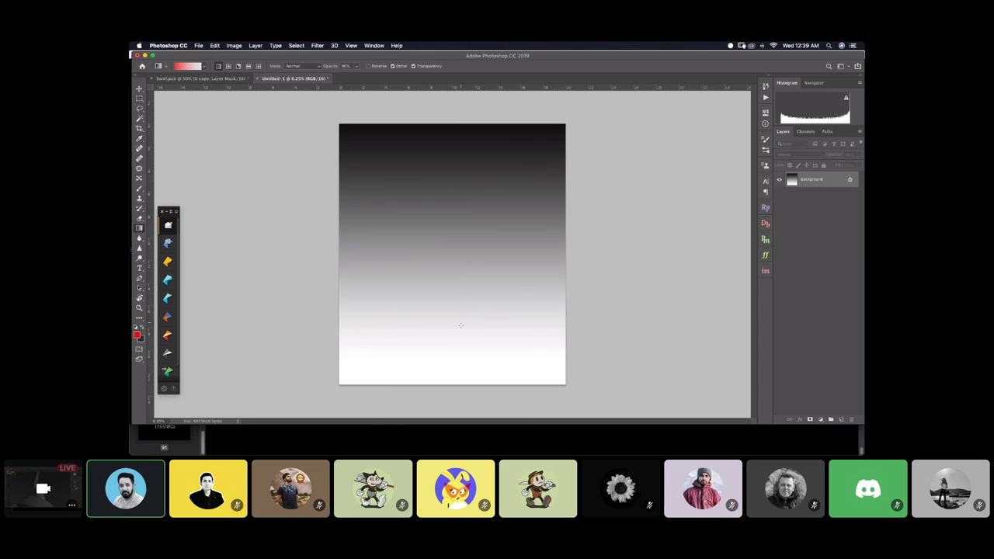
{"action": "key", "text": "super+z"}
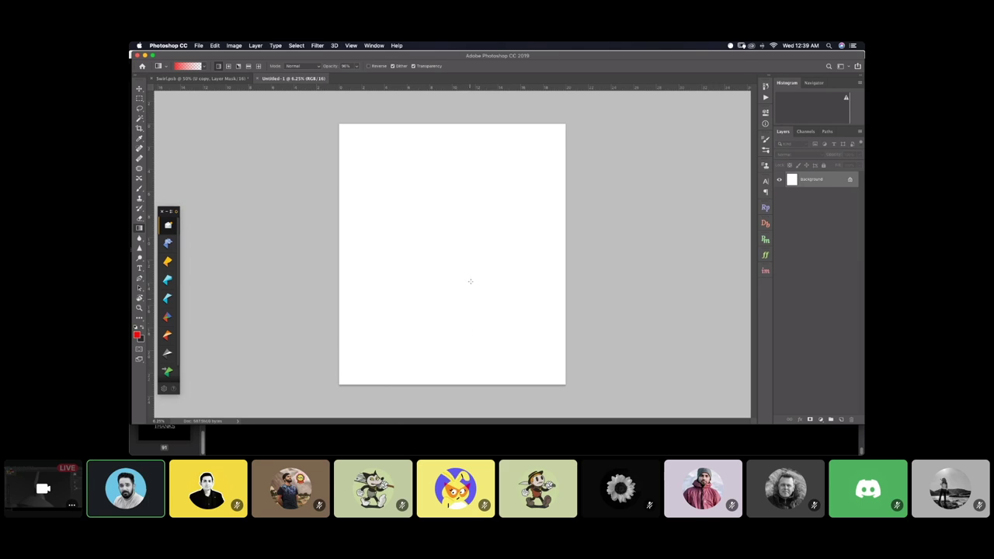
{"action": "left_click_drag", "start_coordinate": [584, 107], "coordinate": [414, 260]}
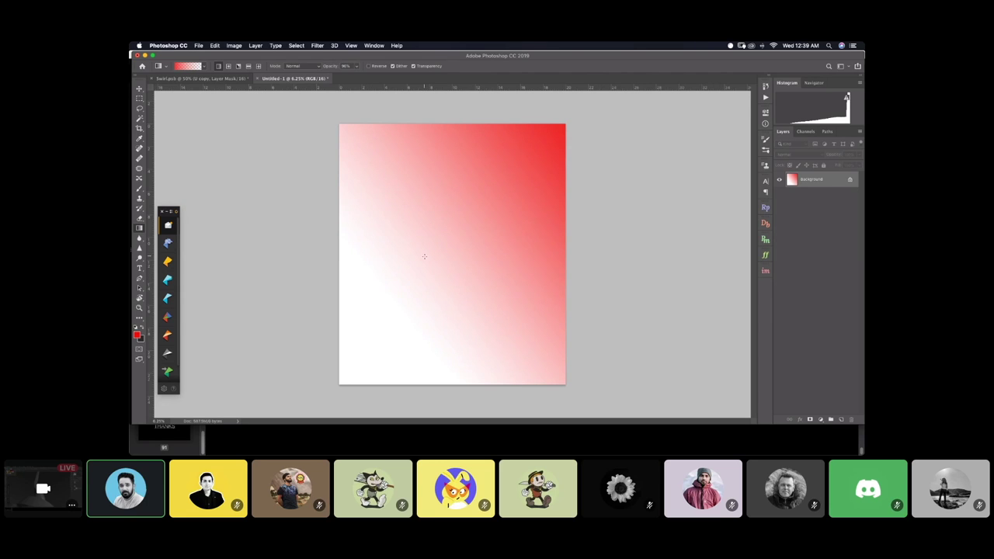
{"action": "key", "text": "ctrl+z"}
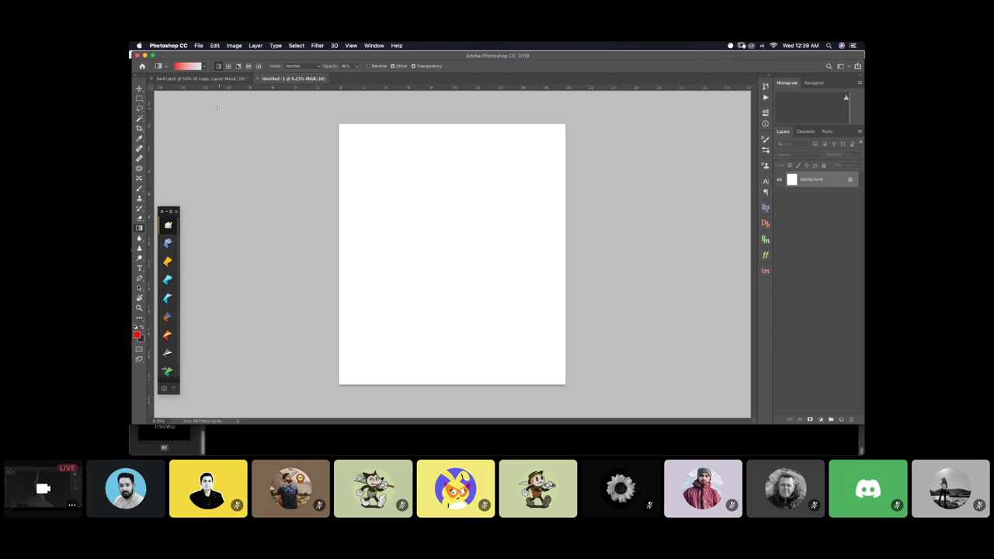
Try a red radial gradient from the middle of the Untitled-1 canvas toward its upper edge, and undo it
{"action": "left_click", "coordinate": [229, 66]}
{"action": "left_click_drag", "start_coordinate": [446, 253], "coordinate": [455, 126]}
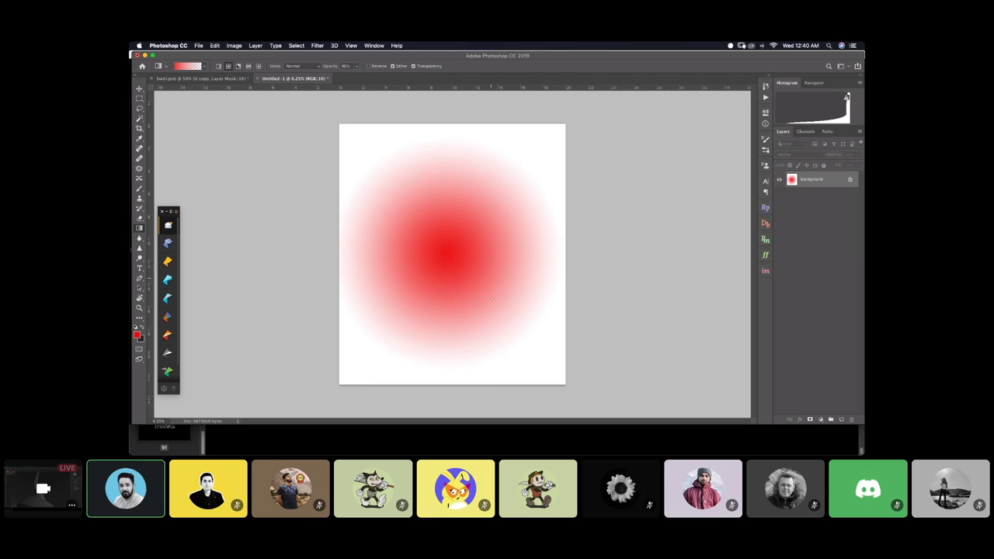
{"action": "key", "text": "super+z"}
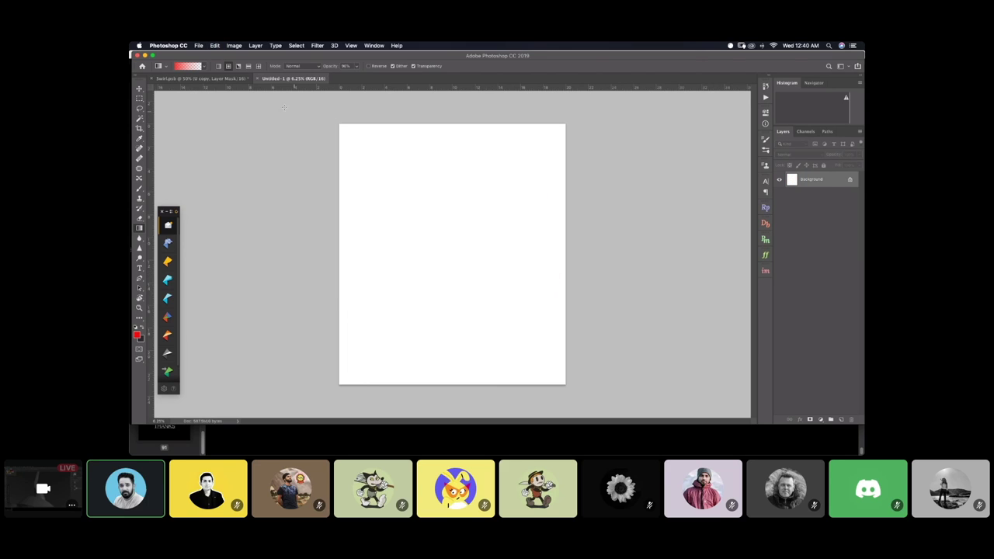
Try red reflected gradients across the middle of Untitled-1, first as a horizontal band and once as a diagonal band, undoing each
{"action": "left_click", "coordinate": [249, 66]}
{"action": "left_click_drag", "start_coordinate": [443, 258], "coordinate": [446, 155]}
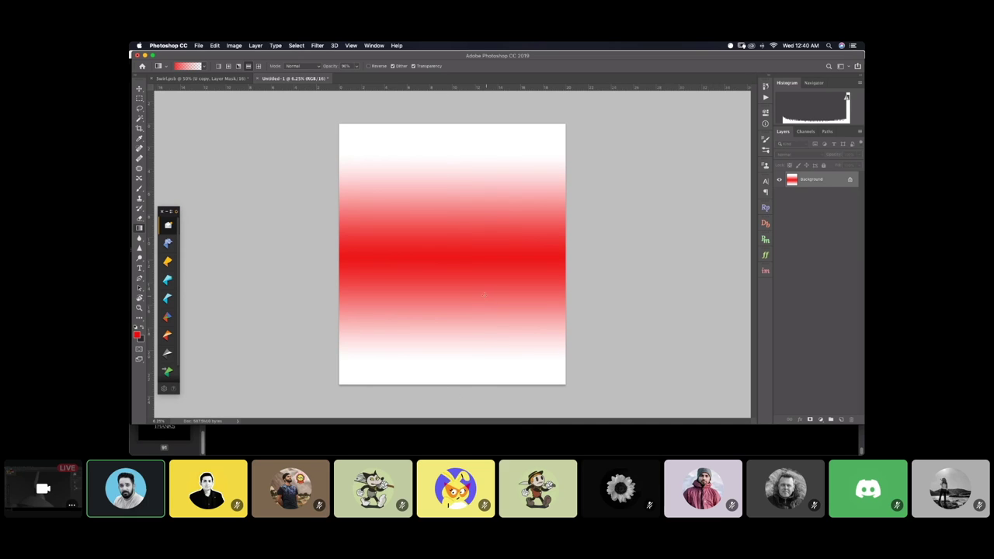
{"action": "key", "text": "super+z"}
{"action": "left_click_drag", "start_coordinate": [438, 261], "coordinate": [403, 192]}
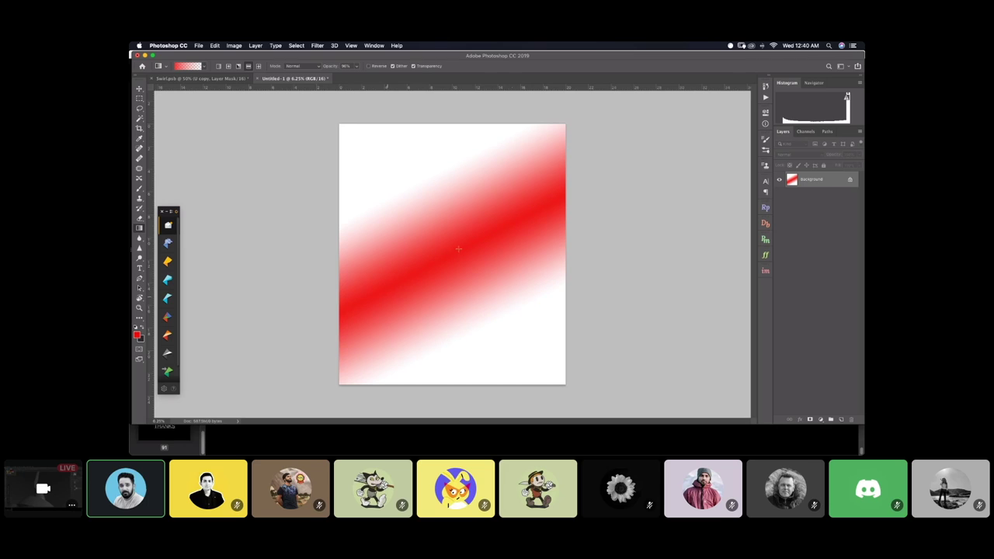
{"action": "key", "text": "super+z"}
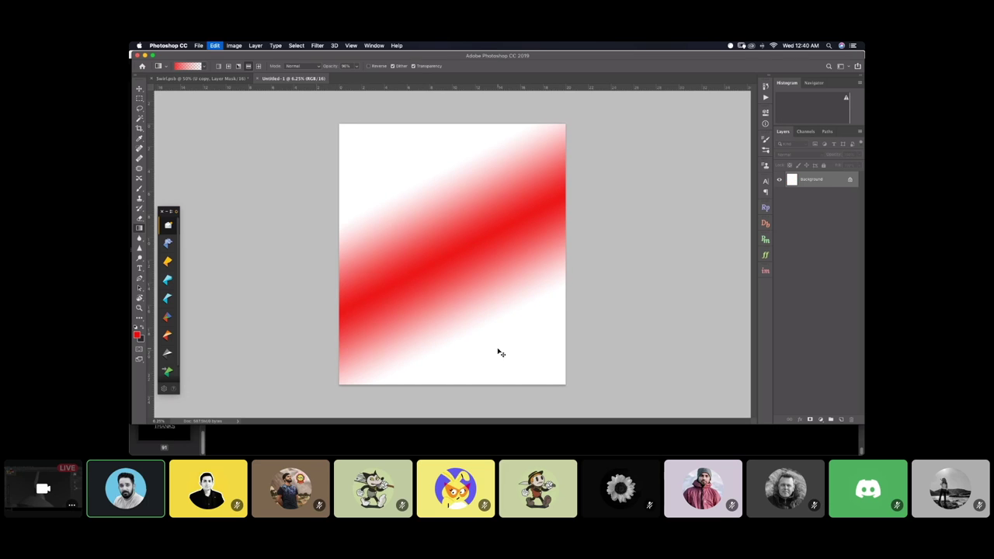
Switch back to the Swirl.psb document and choose the Foreground to Transparent gradient preset for U copy's layer mask
{"action": "left_click", "coordinate": [242, 80]}
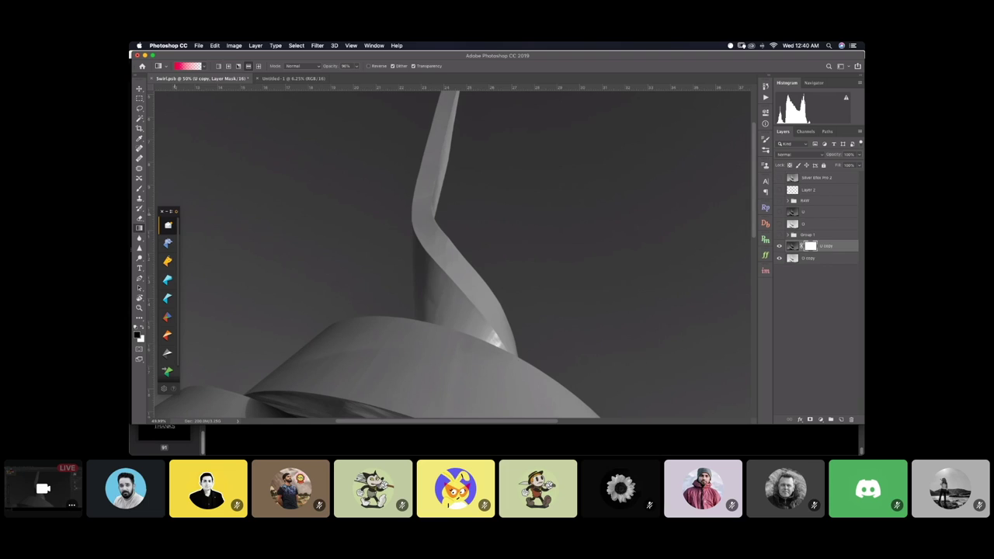
{"action": "left_click", "coordinate": [205, 66]}
{"action": "left_click", "coordinate": [164, 81]}
{"action": "left_click", "coordinate": [273, 152]}
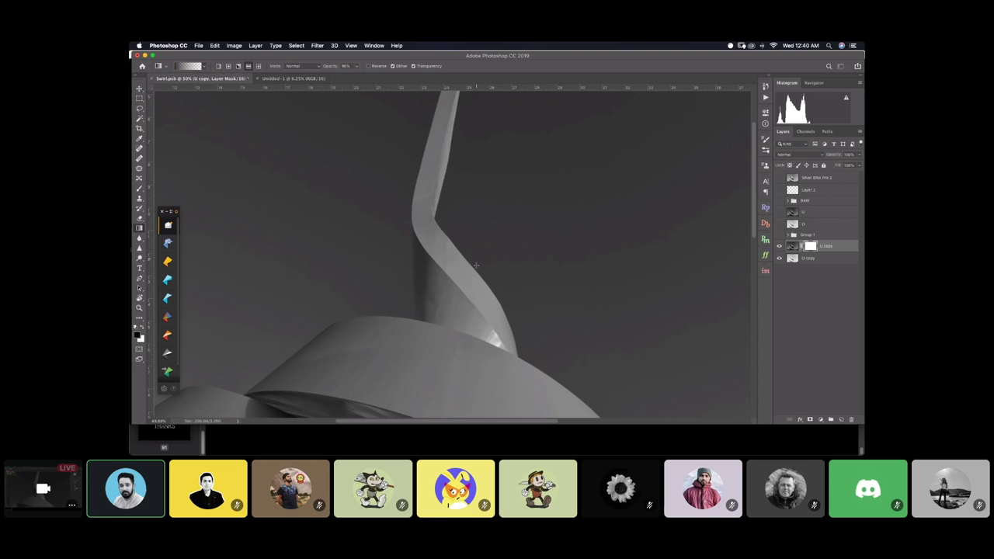
Try two diagonal reflected gradients and a vertical linear gradient on U copy's mask, undoing each one
{"action": "left_click_drag", "start_coordinate": [434, 224], "coordinate": [410, 154]}
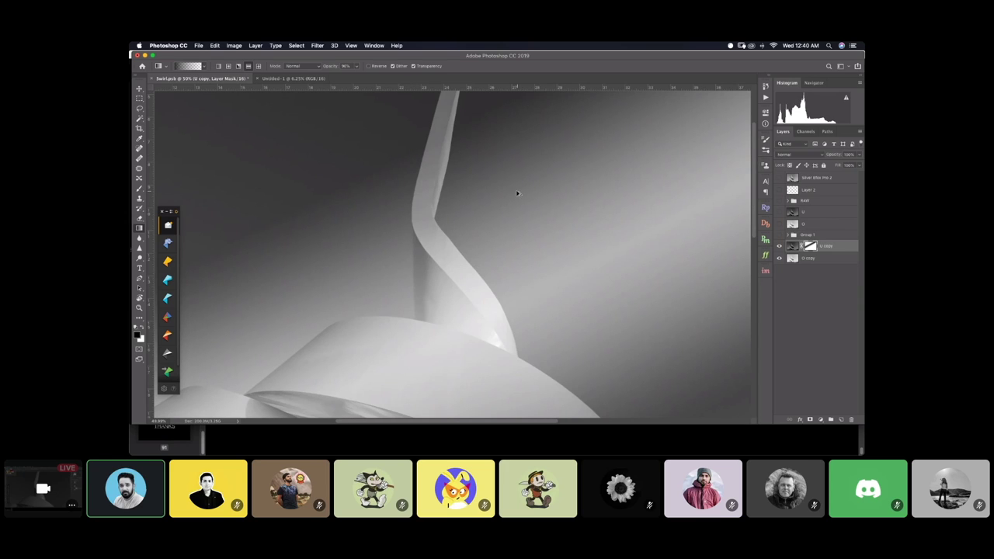
{"action": "key", "text": "super+z"}
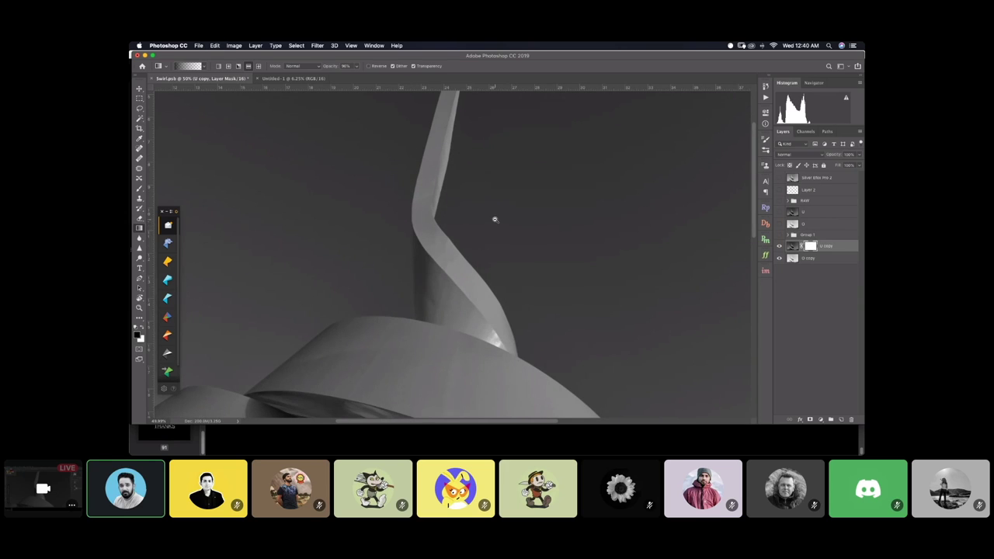
{"action": "key", "text": "super+0"}
{"action": "left_click_drag", "start_coordinate": [503, 247], "coordinate": [446, 177]}
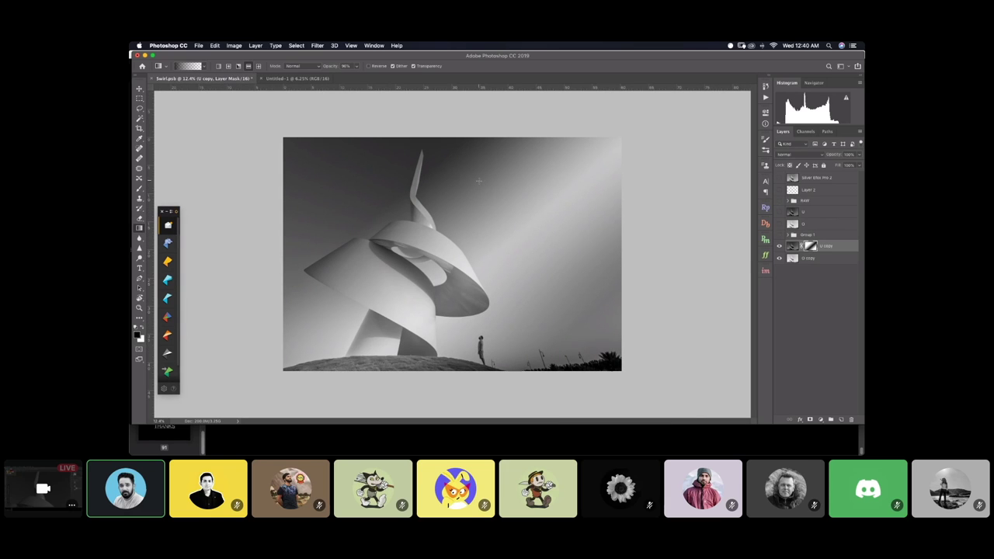
{"action": "key", "text": "super+z"}
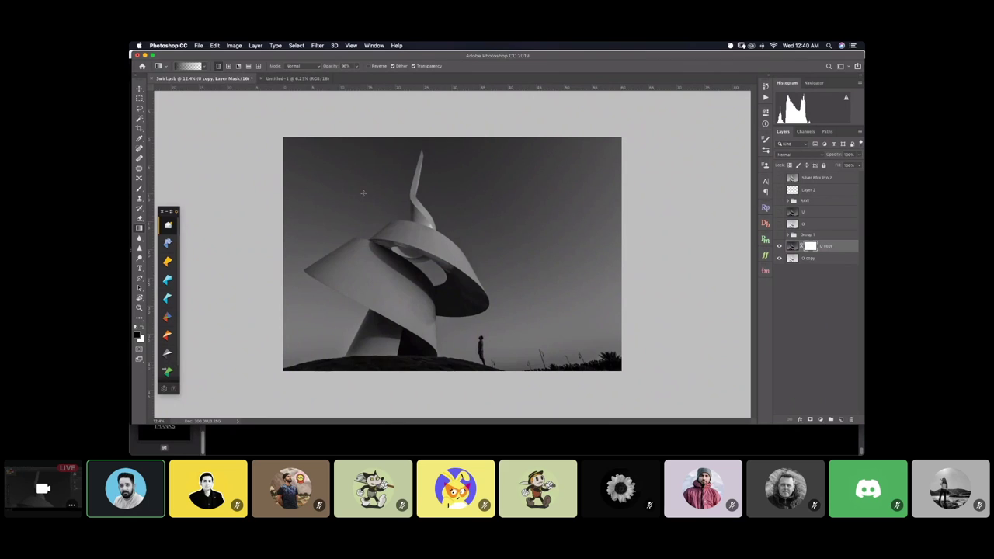
{"action": "left_click_drag", "start_coordinate": [445, 202], "coordinate": [446, 138]}
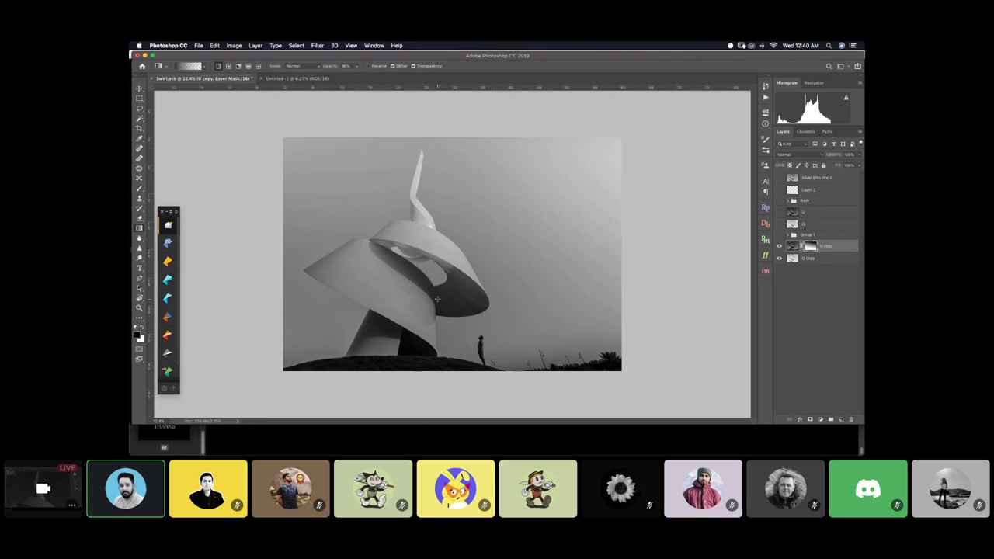
{"action": "key", "text": "super+z"}
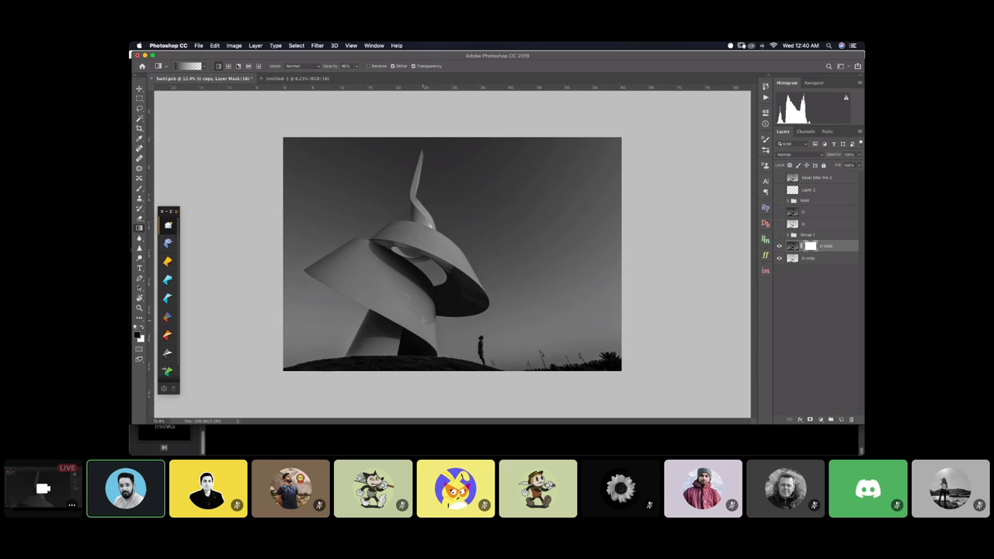
Load the saved channel "top 1" as a new selection around the spire's front face
{"action": "left_click", "coordinate": [296, 46]}
{"action": "mouse_move", "coordinate": [278, 45]}
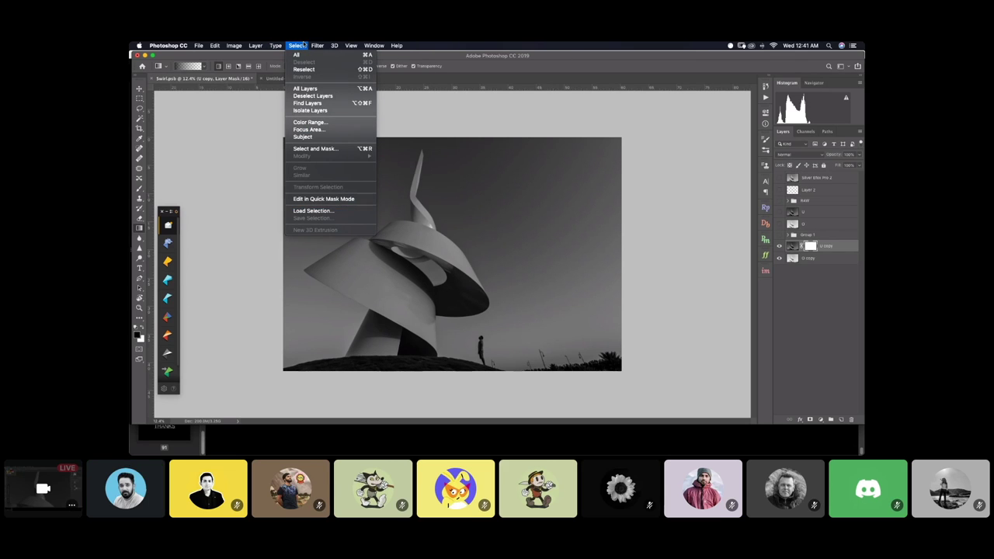
{"action": "left_click", "coordinate": [313, 210]}
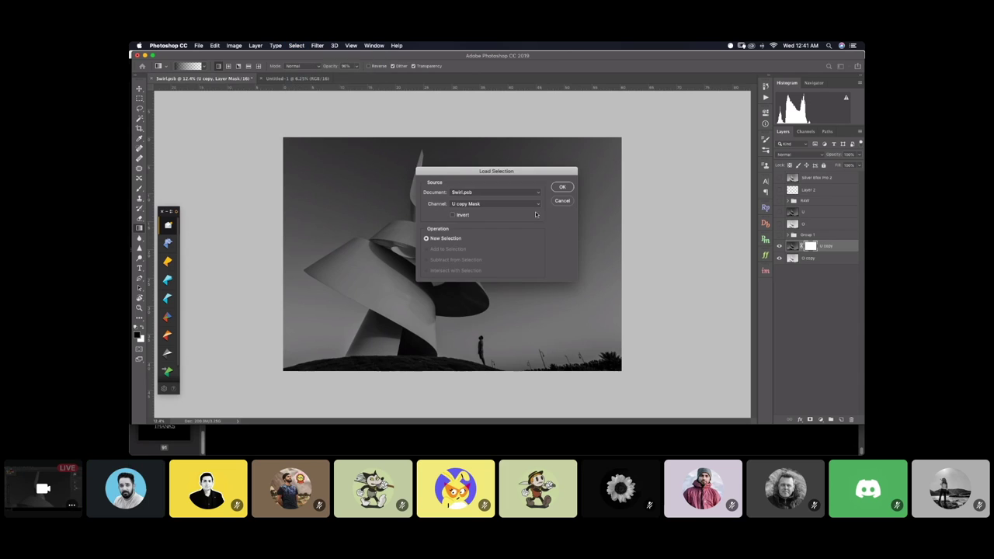
{"action": "left_click", "coordinate": [497, 203]}
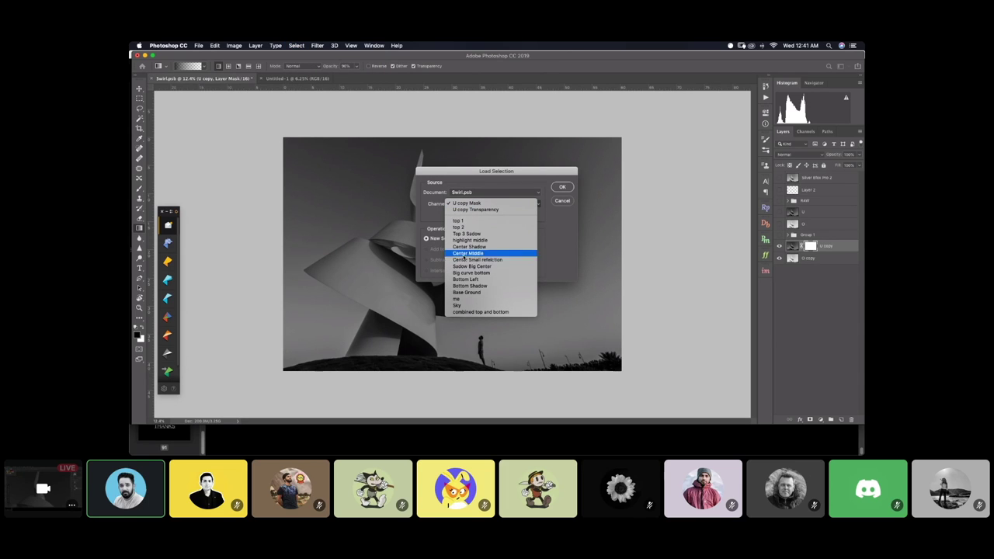
{"action": "left_click", "coordinate": [464, 221]}
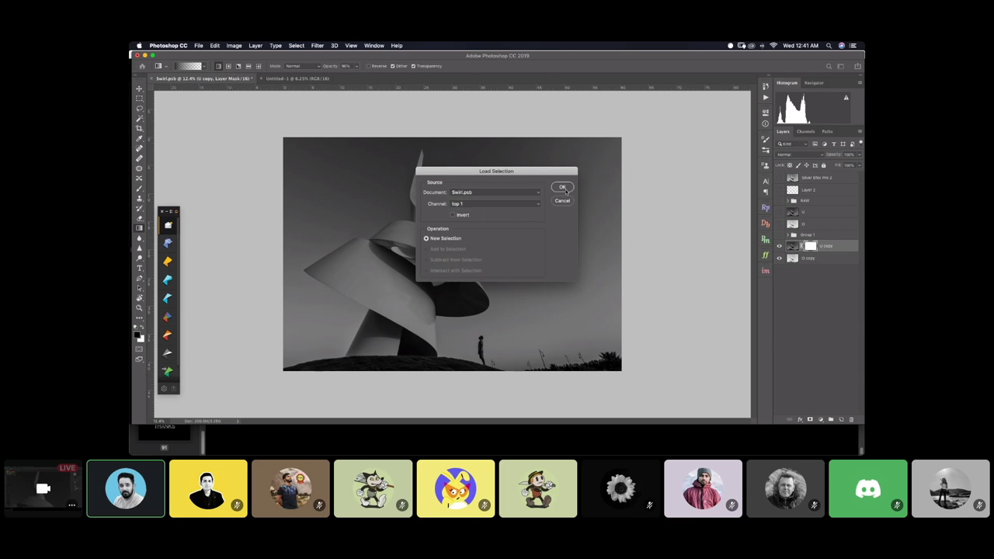
{"action": "left_click", "coordinate": [562, 187]}
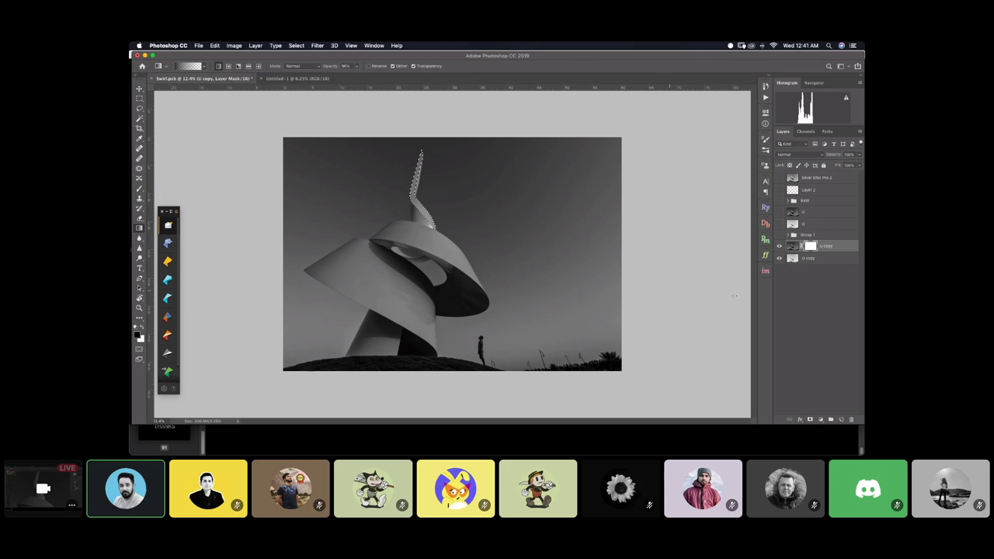
{"action": "scroll", "coordinate": [403, 194], "scroll_direction": "up", "scroll_amount": 3}
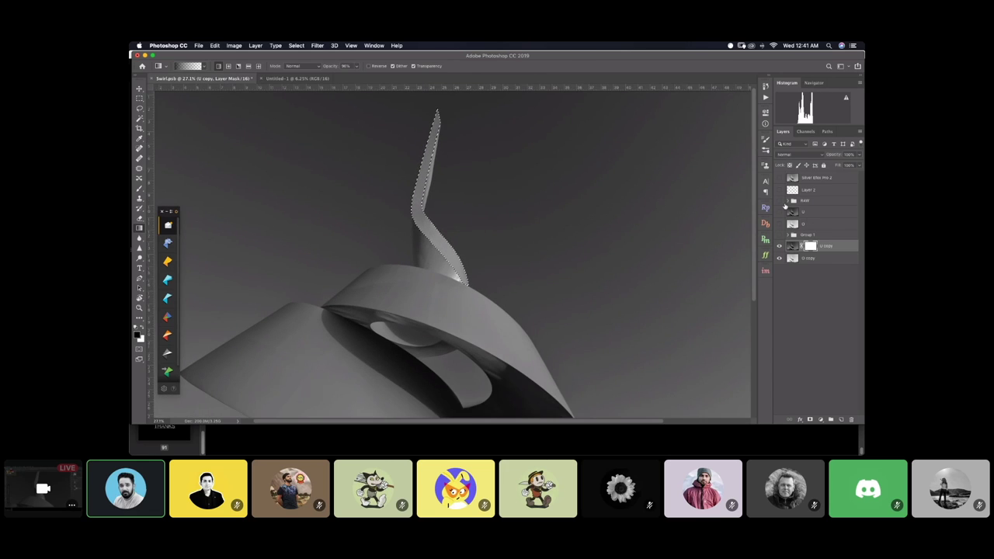
Compare the color, light and dark versions, and try a linear black gradient inside the spire selection on U copy's mask, removing it
{"action": "left_click", "coordinate": [779, 201]}
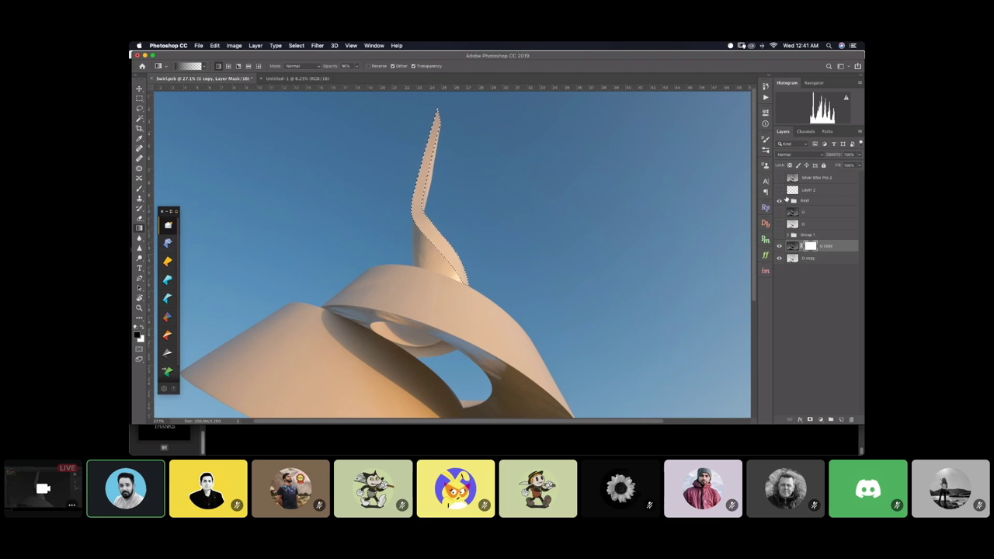
{"action": "left_click", "coordinate": [780, 201]}
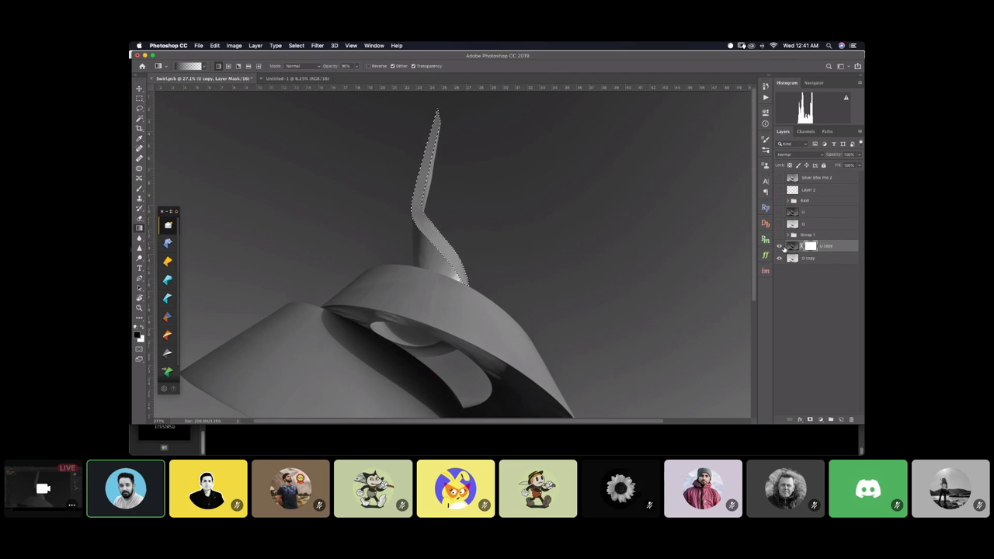
{"action": "left_click", "coordinate": [780, 246]}
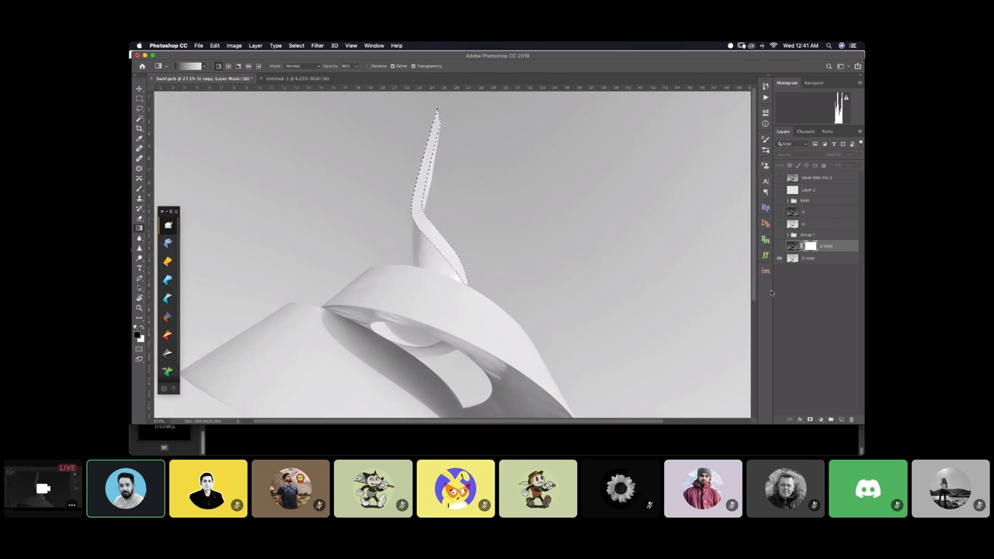
{"action": "left_click", "coordinate": [779, 246]}
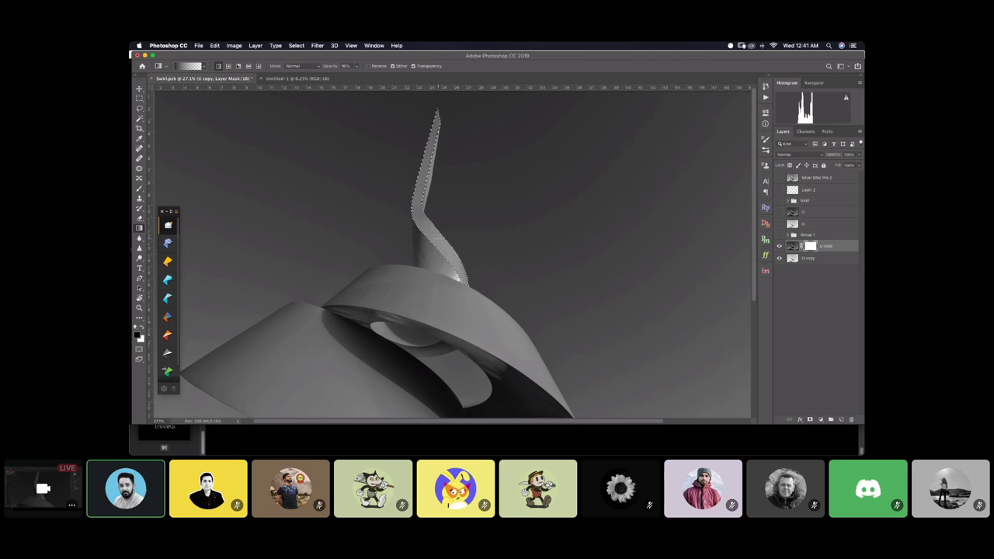
{"action": "left_click_drag", "start_coordinate": [411, 124], "coordinate": [411, 125]}
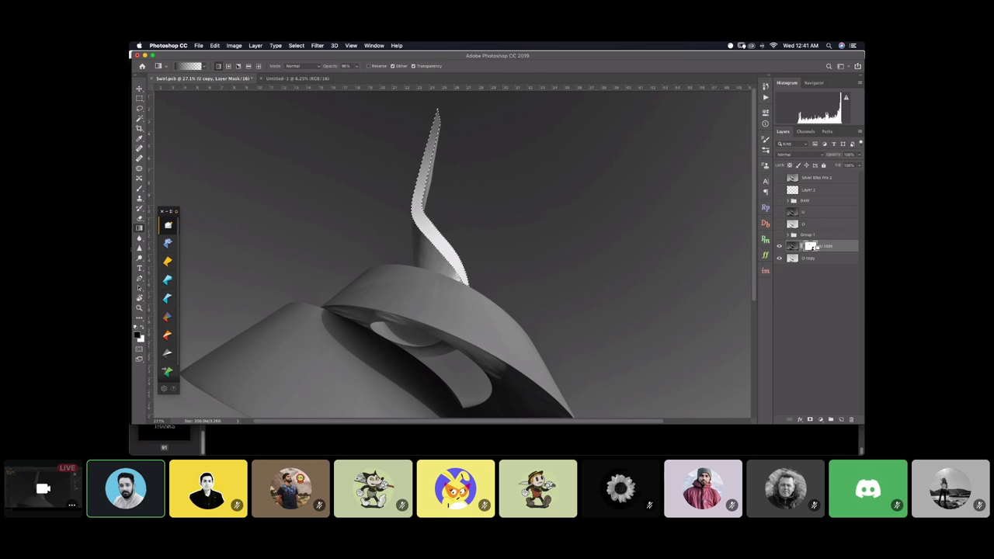
{"action": "left_click", "coordinate": [809, 247], "text": "alt"}
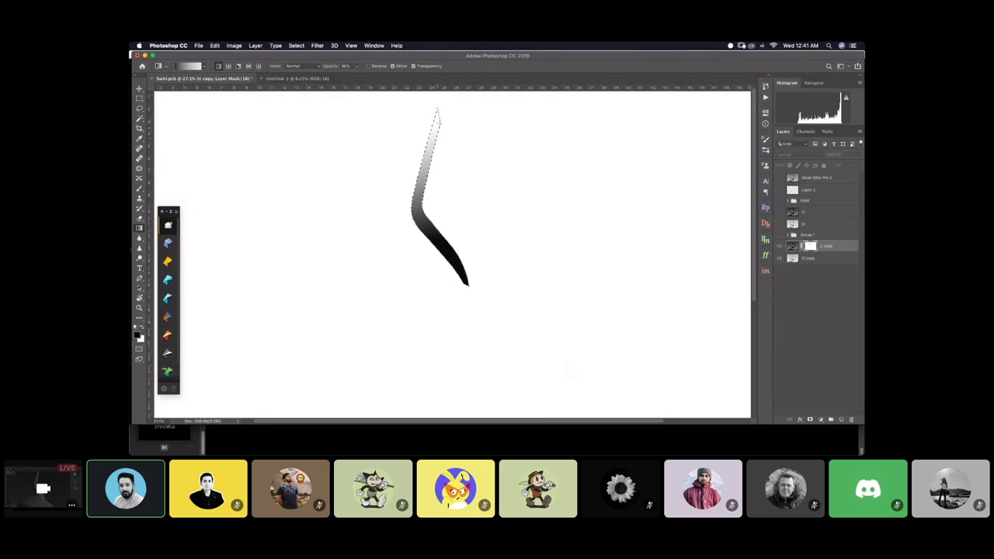
{"action": "key", "text": "Delete"}
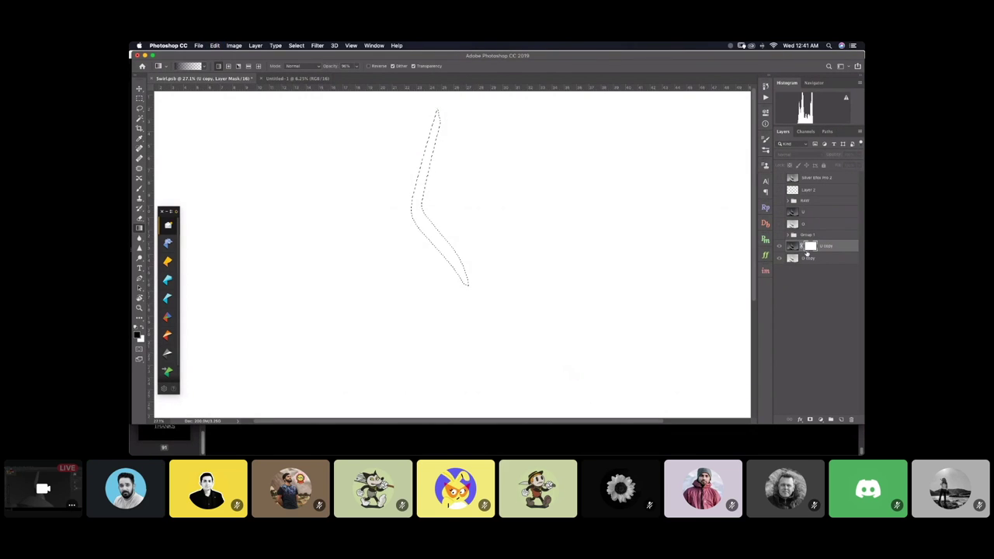
Set the gradient opacity to 68% and try a red gradient over the selected spire on U copy's image pixels, undoing it
{"action": "left_click", "coordinate": [791, 246]}
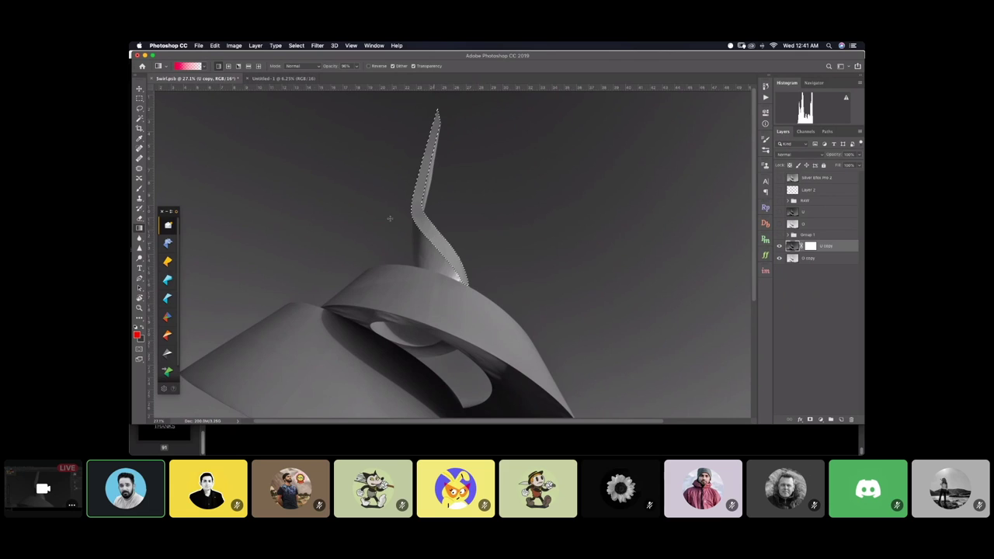
{"action": "left_click_drag", "start_coordinate": [334, 67], "coordinate": [320, 68]}
{"action": "left_click_drag", "start_coordinate": [414, 191], "coordinate": [390, 133]}
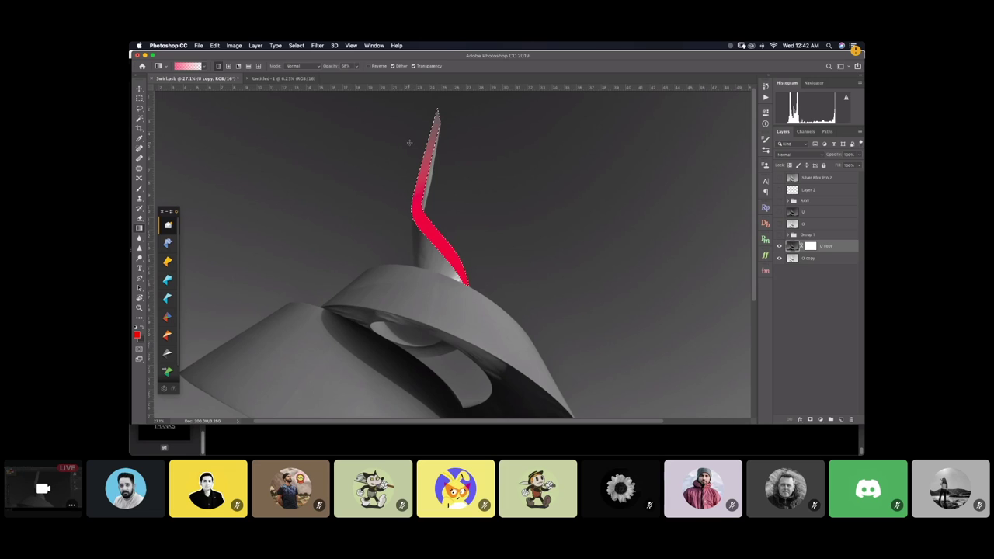
{"action": "key", "text": "super+z"}
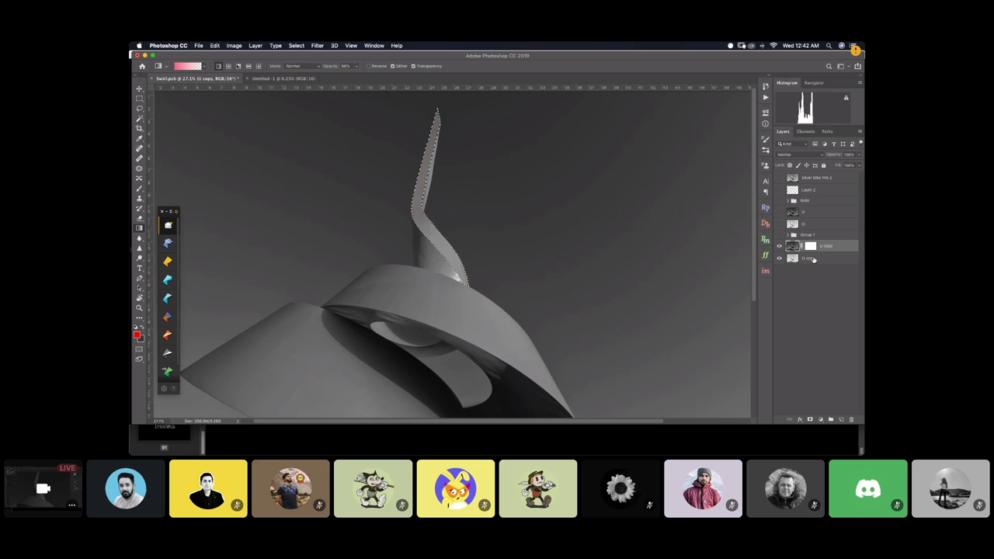
Lighten the selected spire with two black linear gradients on U copy's mask, building up the effect toward its lower part
{"action": "left_click", "coordinate": [819, 246]}
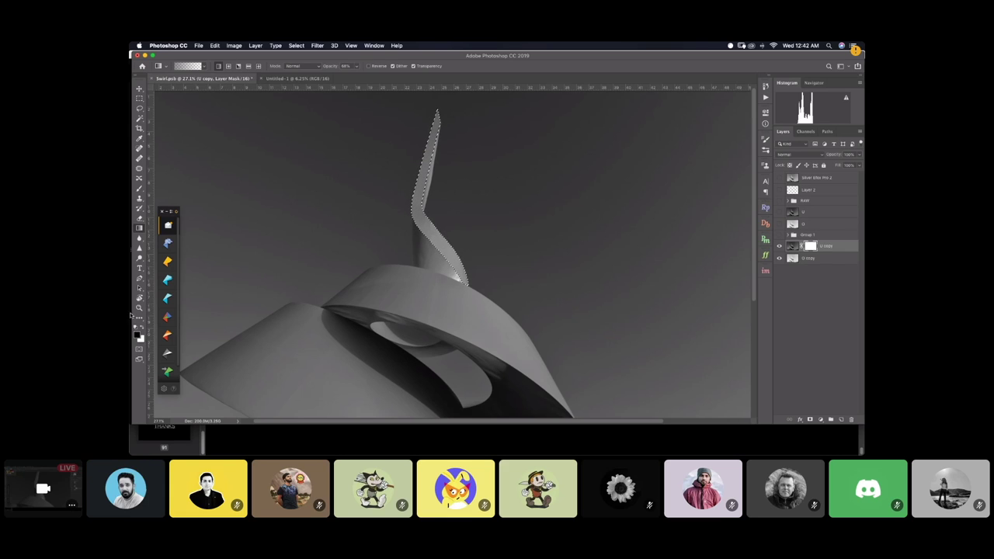
{"action": "left_click_drag", "start_coordinate": [410, 190], "coordinate": [392, 134]}
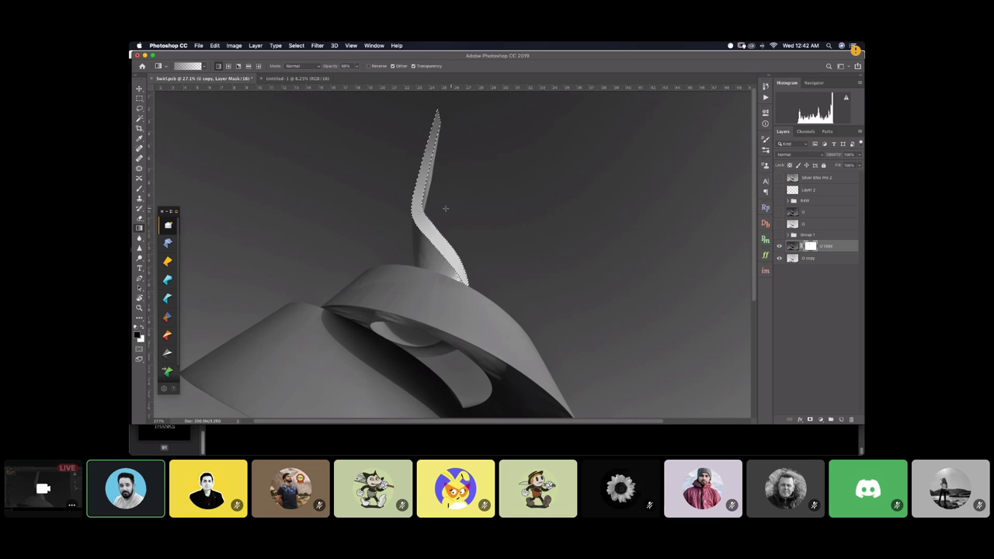
{"action": "left_click_drag", "start_coordinate": [444, 245], "coordinate": [481, 217]}
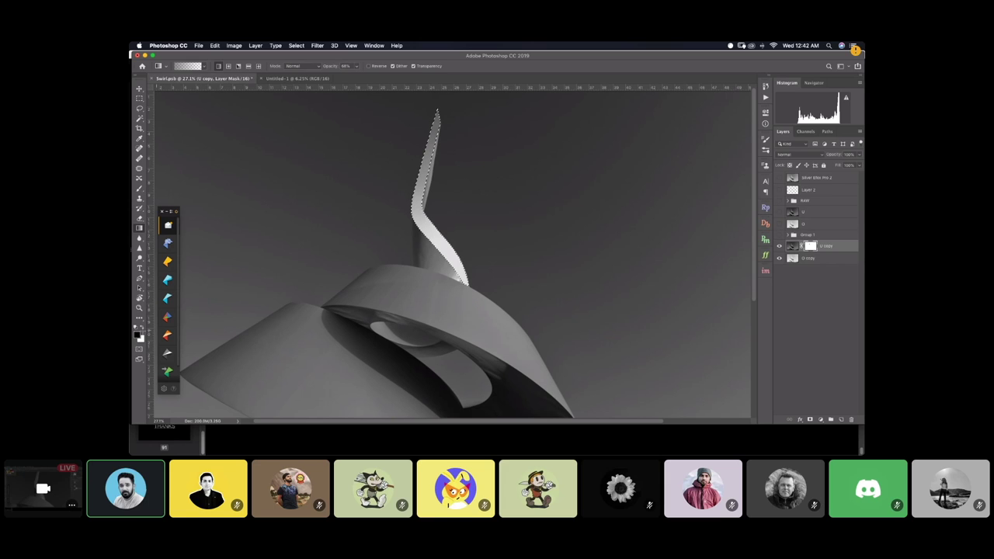
Darken the spire's base with white gradients on U copy's mask, using 27% opacity for the last one, and deselect
{"action": "key", "text": "x"}
{"action": "left_click_drag", "start_coordinate": [466, 286], "coordinate": [462, 247]}
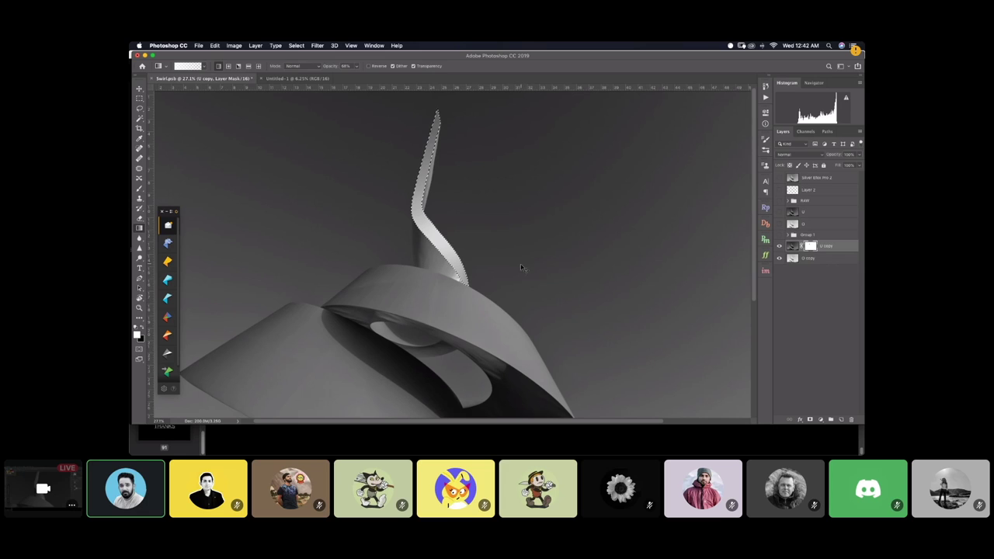
{"action": "key", "text": "super+z"}
{"action": "key", "text": "super+shift+z"}
{"action": "left_click_drag", "start_coordinate": [332, 68], "coordinate": [315, 73]}
{"action": "left_click_drag", "start_coordinate": [484, 319], "coordinate": [455, 224]}
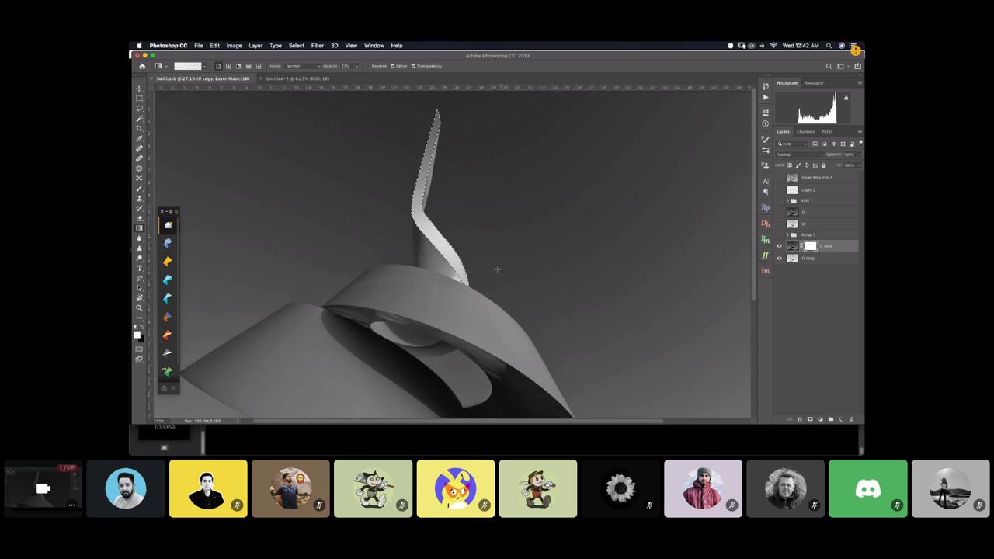
{"action": "key", "text": "super+d"}
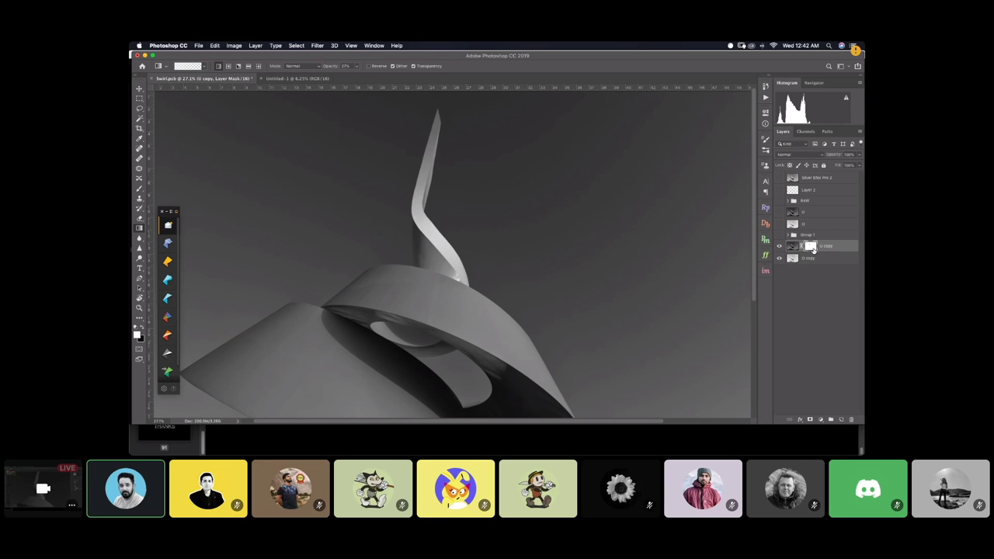
Toggle U copy's layer mask off and on repeatedly to compare the spire before and after the gradients
{"action": "left_click", "coordinate": [811, 246], "text": "shift"}
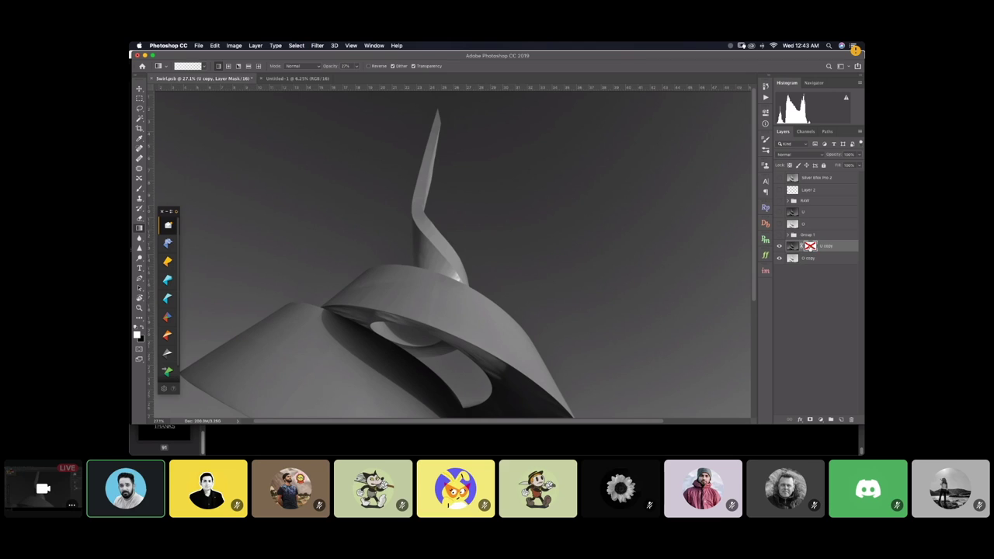
{"action": "left_click", "coordinate": [811, 247], "text": "shift"}
{"action": "left_click", "coordinate": [811, 246], "text": "shift"}
{"action": "left_click", "coordinate": [811, 246], "text": "shift"}
{"action": "left_click", "coordinate": [811, 247], "text": "shift"}
{"action": "left_click", "coordinate": [812, 246], "text": "shift"}
{"action": "left_click", "coordinate": [813, 248], "text": "shift"}
{"action": "left_click", "coordinate": [812, 247], "text": "shift"}
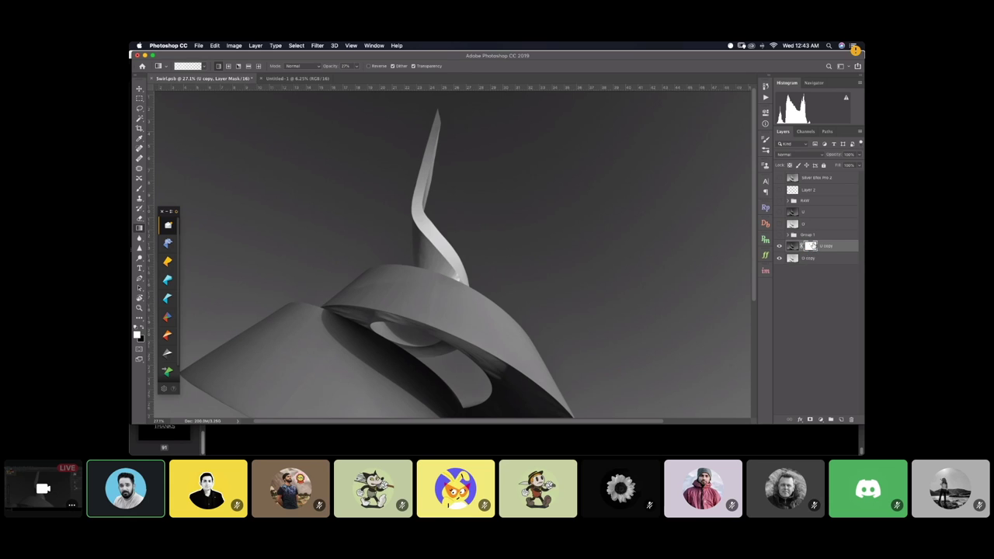
Load the saved "top 2" selection on the spire and briefly show the RAW group to check that area in the original photo
{"action": "scroll", "coordinate": [473, 167], "scroll_direction": "up", "scroll_amount": 6}
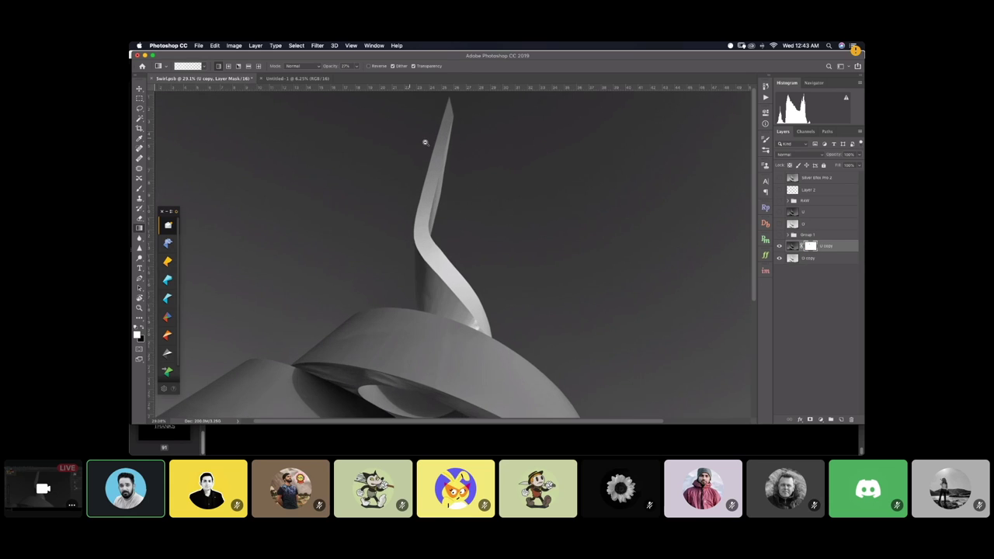
{"action": "scroll", "coordinate": [469, 291], "scroll_direction": "down", "scroll_amount": 3}
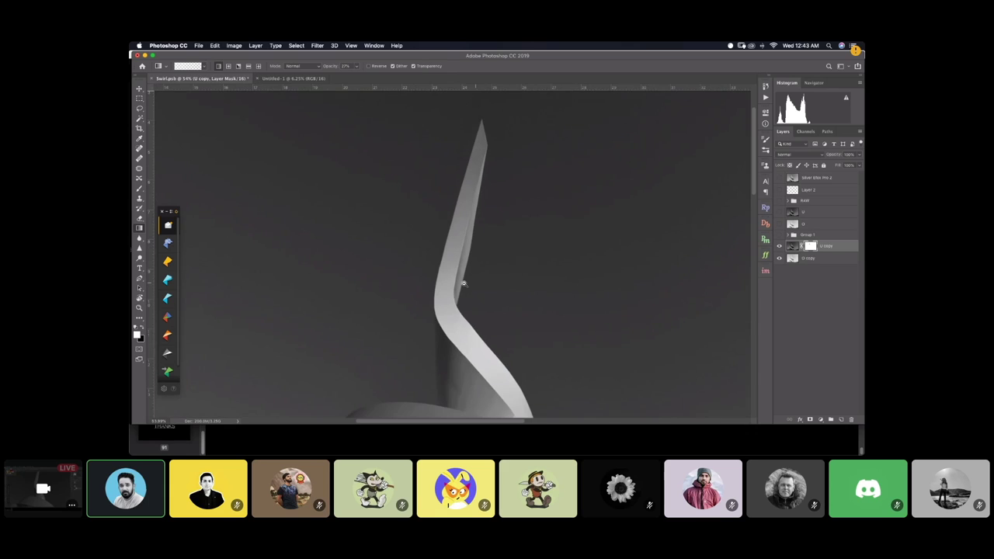
{"action": "left_click", "coordinate": [296, 45]}
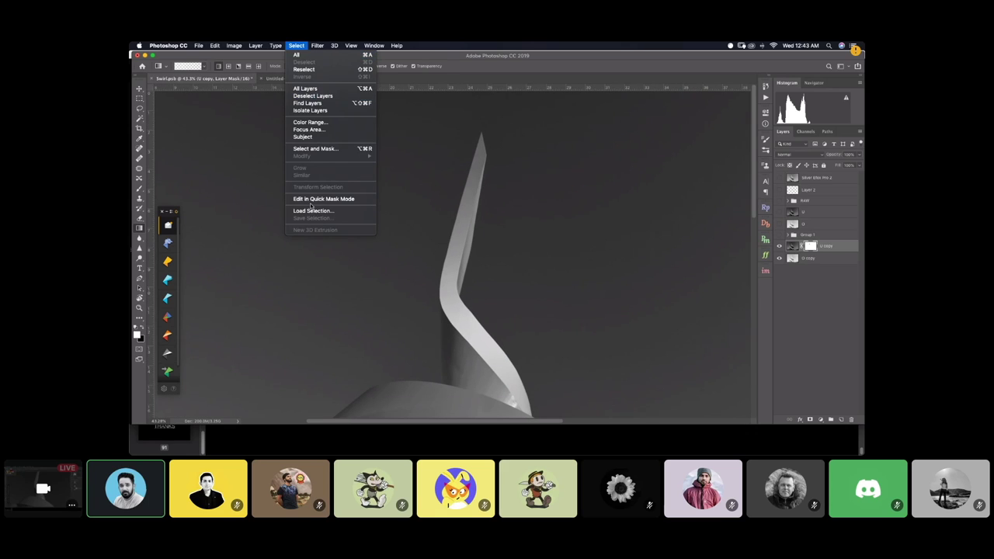
{"action": "left_click", "coordinate": [369, 210]}
{"action": "left_click", "coordinate": [494, 204]}
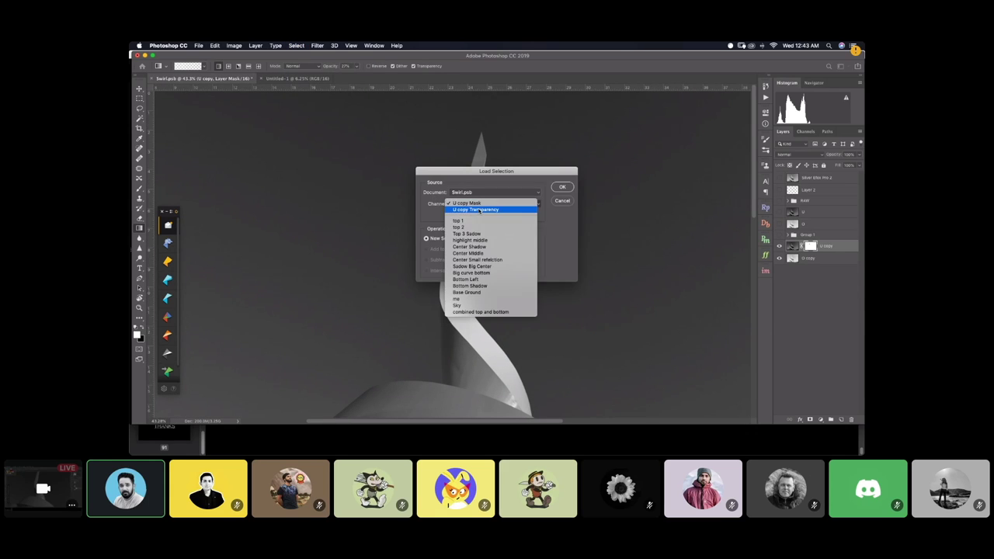
{"action": "left_click", "coordinate": [485, 227]}
{"action": "left_click", "coordinate": [560, 186]}
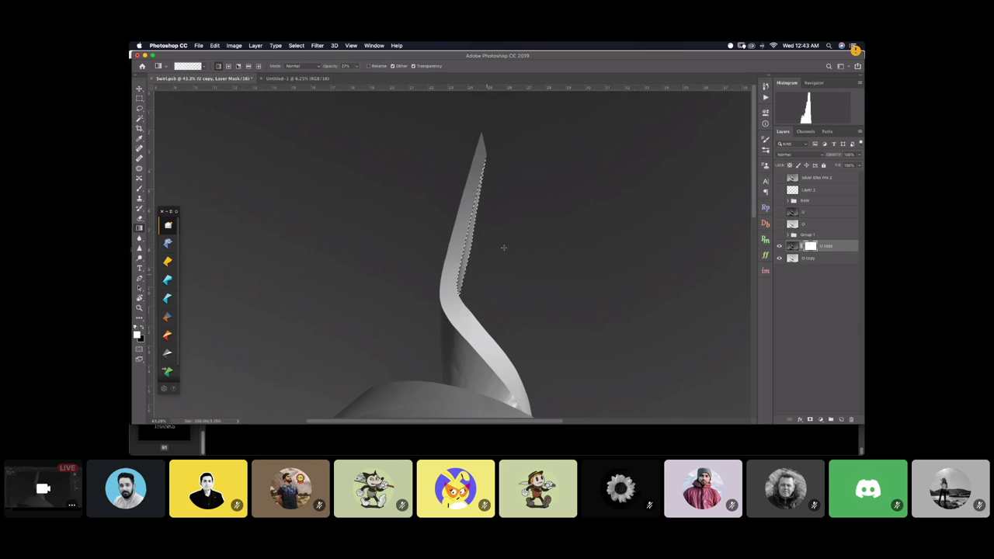
{"action": "left_click", "coordinate": [778, 200]}
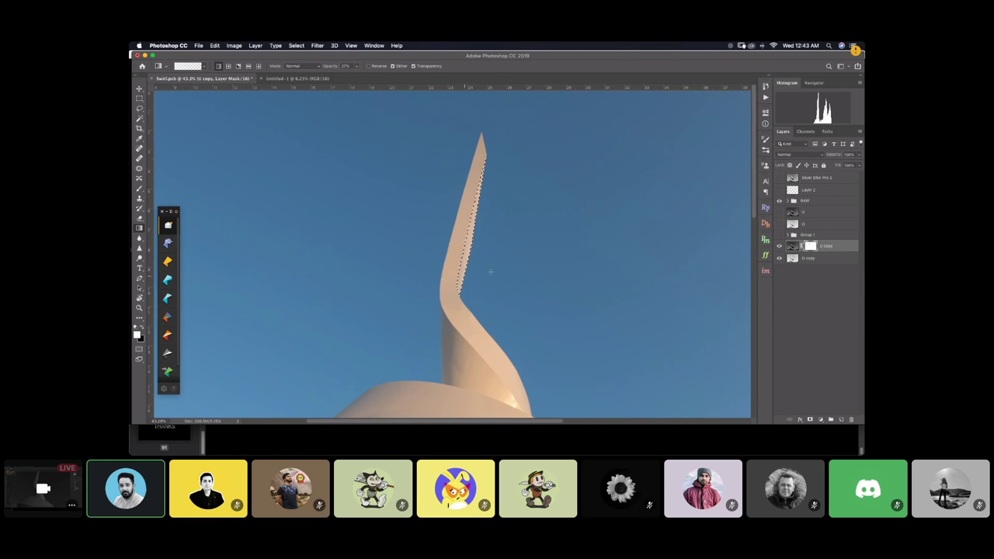
{"action": "left_click", "coordinate": [778, 200]}
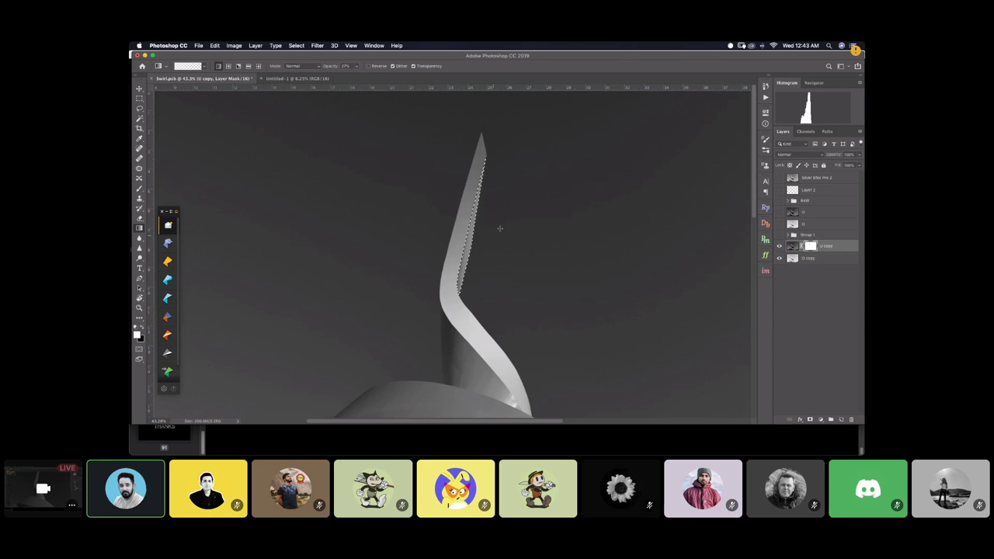
Lighten the outer edge of the selected spire face with a short black reflected gradient at 77% opacity on U copy's mask
{"action": "scroll", "coordinate": [497, 200], "scroll_direction": "up", "scroll_amount": 3}
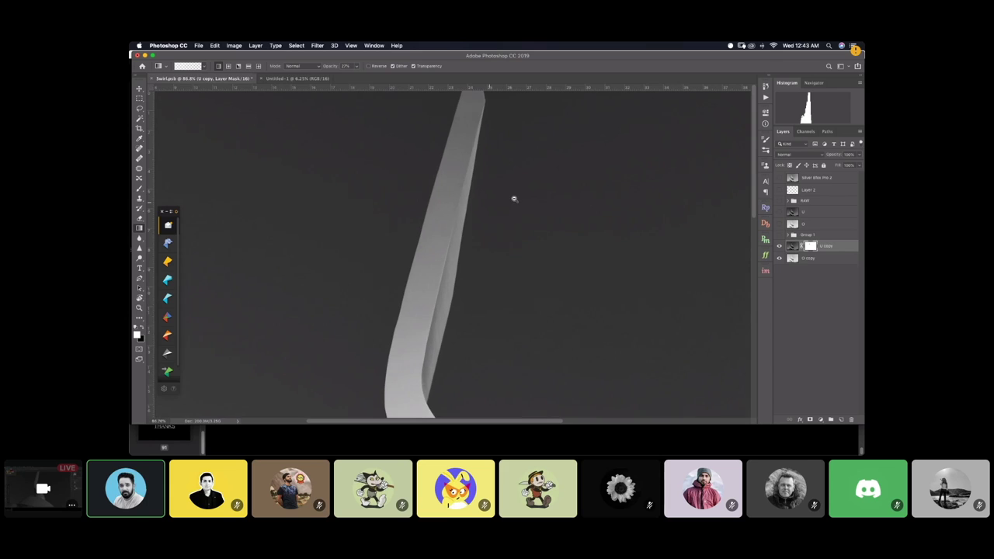
{"action": "scroll", "coordinate": [502, 197], "scroll_direction": "down", "scroll_amount": 1}
{"action": "left_click", "coordinate": [471, 241]}
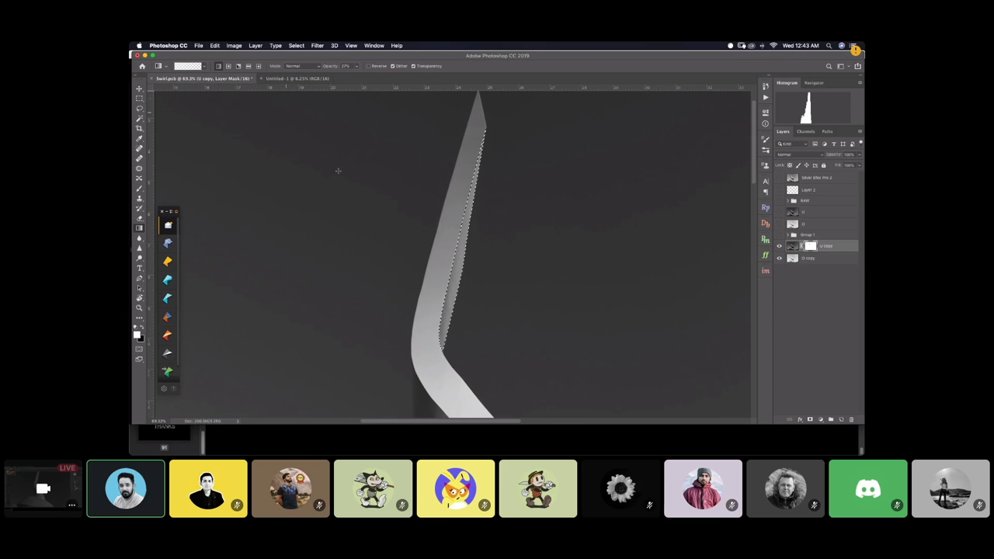
{"action": "left_click", "coordinate": [249, 67]}
{"action": "key", "text": "x"}
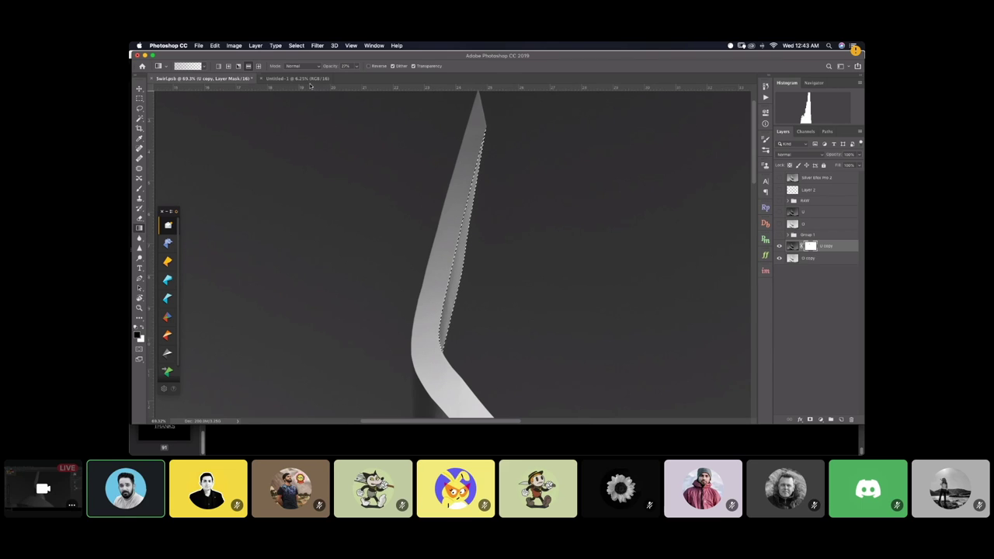
{"action": "left_click_drag", "start_coordinate": [331, 68], "coordinate": [364, 75]}
{"action": "left_click_drag", "start_coordinate": [468, 256], "coordinate": [475, 264]}
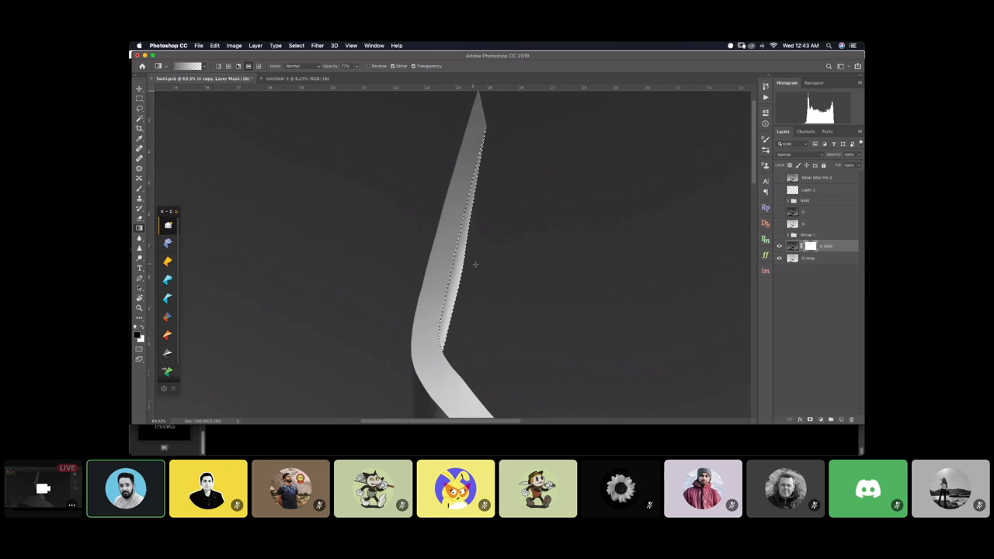
Refine the highlight on the spire face by trying further black reflected gradients on U copy's mask, and deselect
{"action": "left_click_drag", "start_coordinate": [479, 184], "coordinate": [416, 253]}
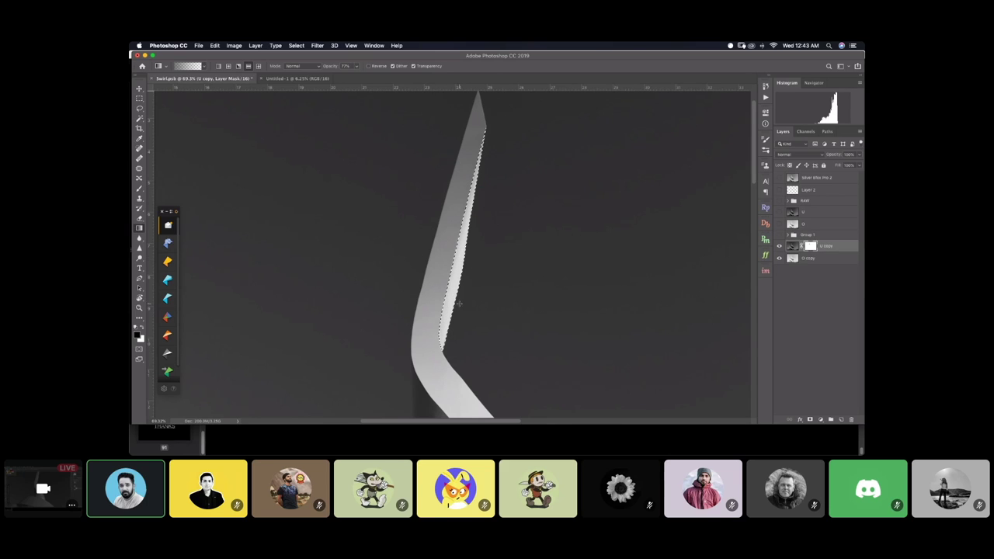
{"action": "left_click_drag", "start_coordinate": [455, 314], "coordinate": [439, 311]}
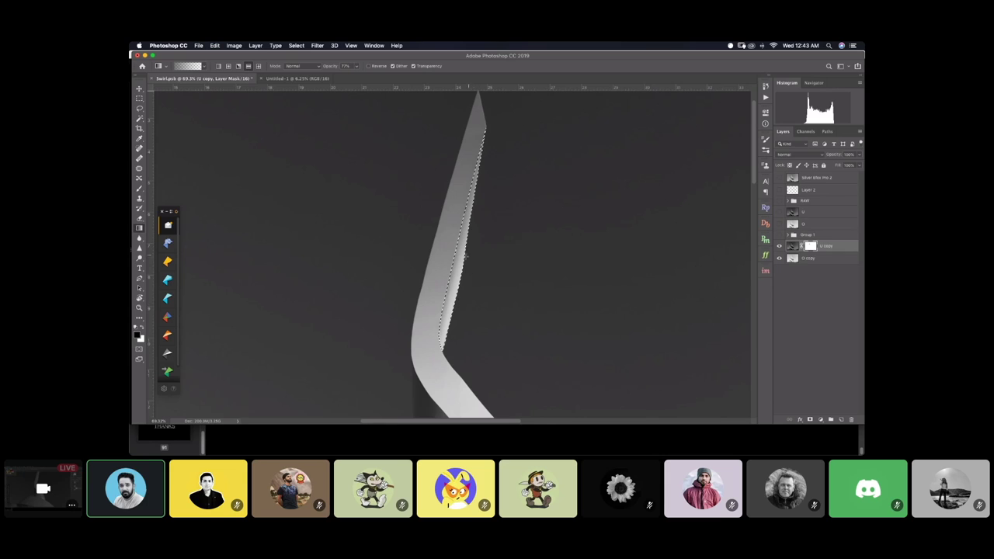
{"action": "mouse_move", "coordinate": [465, 257]}
{"action": "left_mouse_down"}
{"action": "mouse_move", "coordinate": [470, 266]}
{"action": "mouse_move", "coordinate": [495, 257]}
{"action": "mouse_move", "coordinate": [481, 273]}
{"action": "left_mouse_up"}
{"action": "left_click_drag", "start_coordinate": [468, 235], "coordinate": [473, 252]}
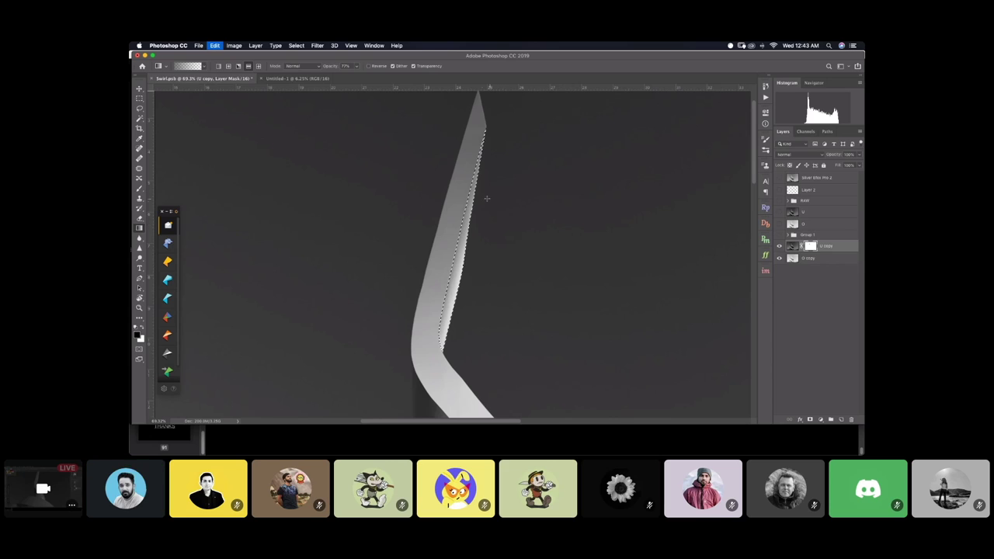
{"action": "left_click_drag", "start_coordinate": [479, 202], "coordinate": [480, 223]}
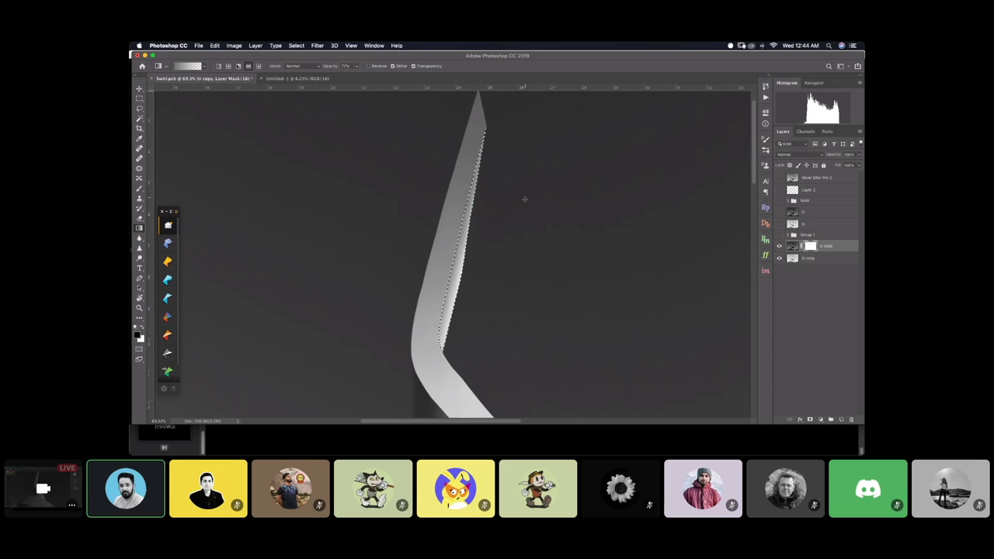
{"action": "key", "text": "super+d"}
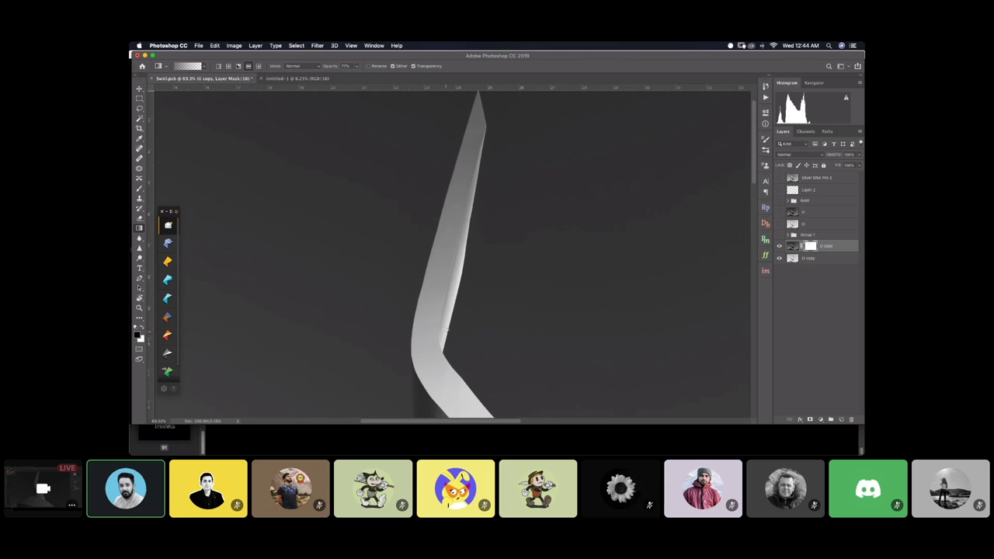
Reselect the spire face, darken its inner side with a white reflected gradient on U copy's mask, and deselect
{"action": "left_click", "coordinate": [295, 45]}
{"action": "left_click", "coordinate": [305, 70]}
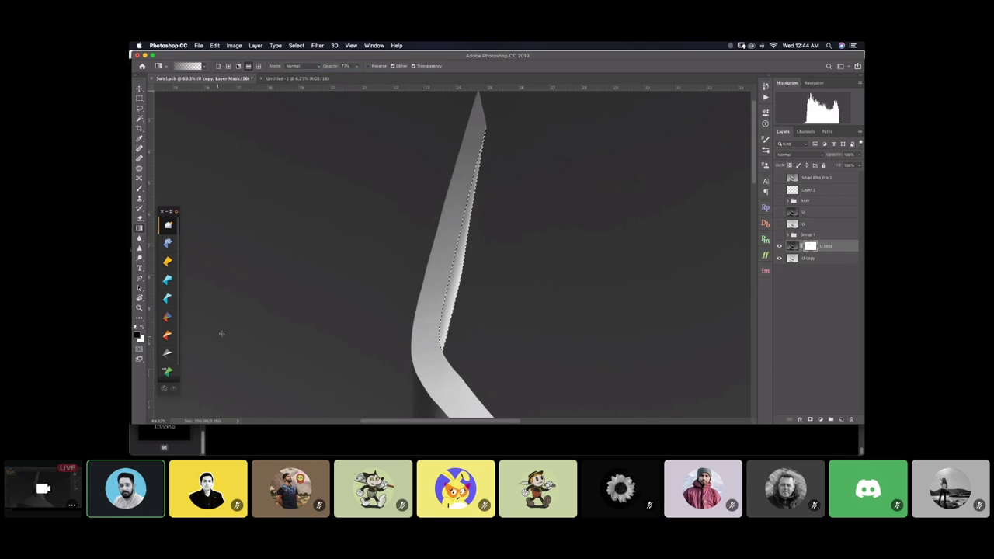
{"action": "key", "text": "x"}
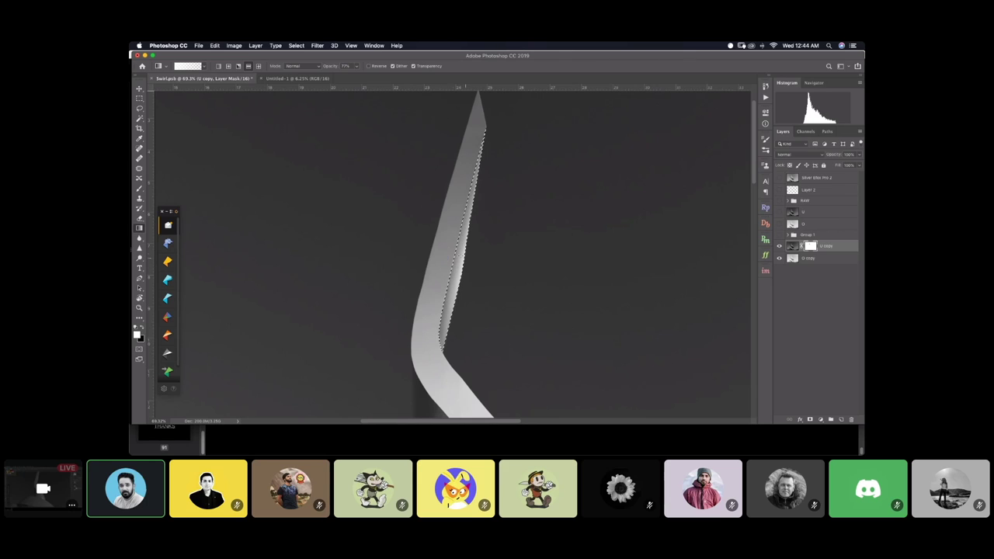
{"action": "key", "text": "super+d"}
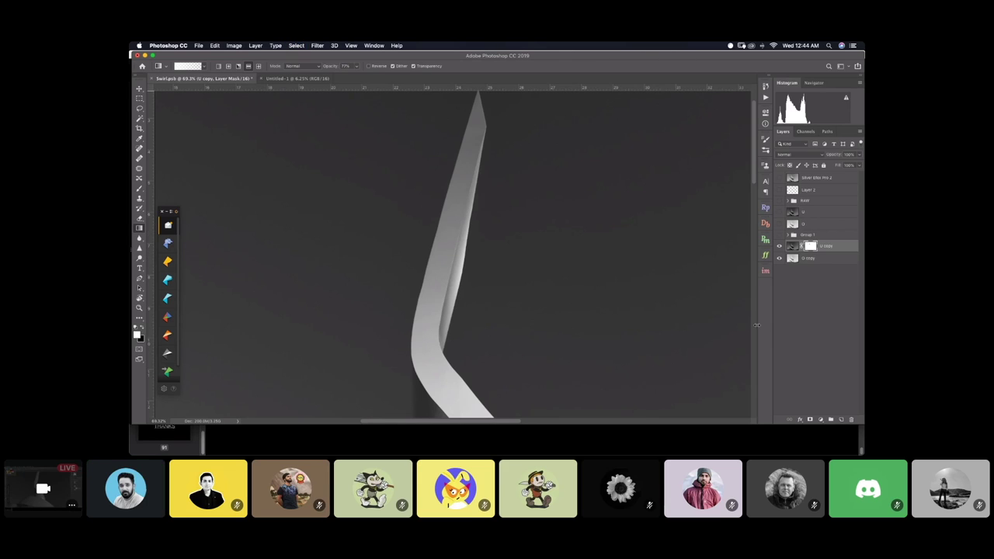
Compare the spire with the U copy layer mask disabled and enabled
{"action": "left_click", "coordinate": [811, 247], "text": "shift"}
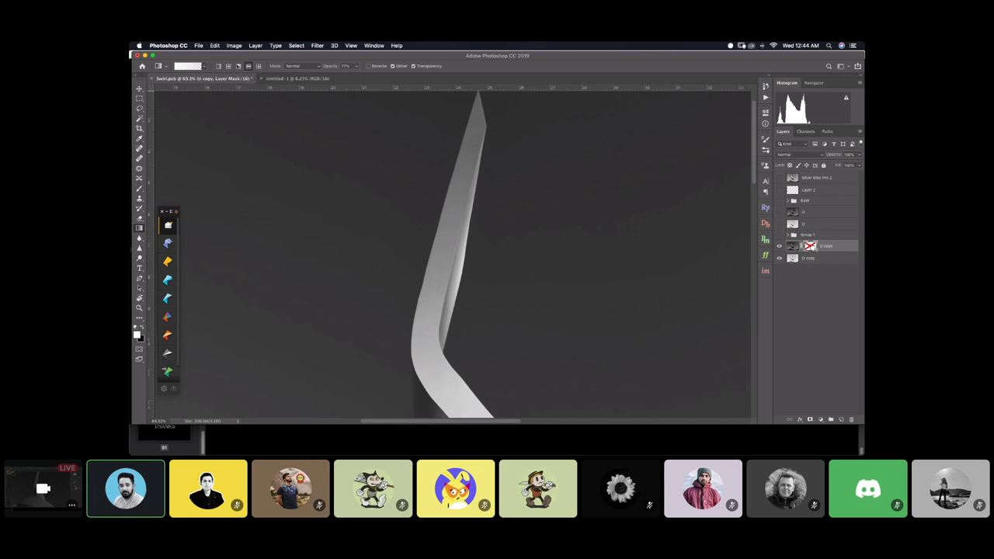
{"action": "left_click", "coordinate": [811, 246], "text": "shift"}
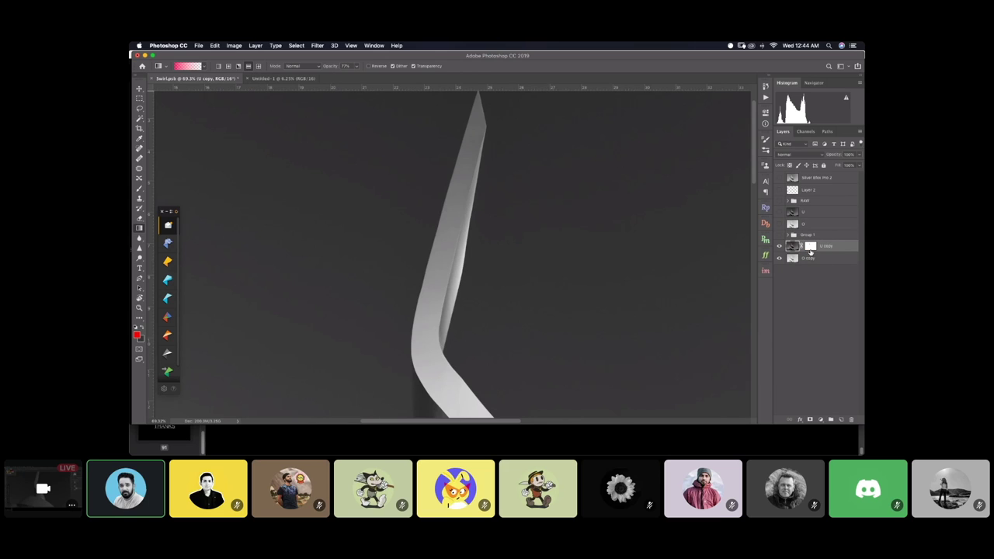
{"action": "left_click", "coordinate": [810, 249], "text": "shift"}
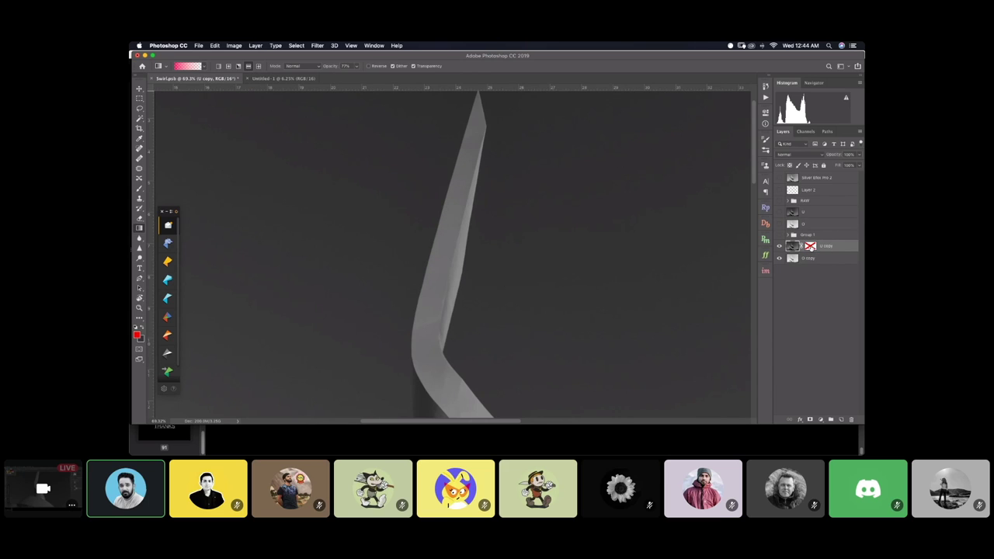
{"action": "left_click", "coordinate": [810, 248], "text": "shift"}
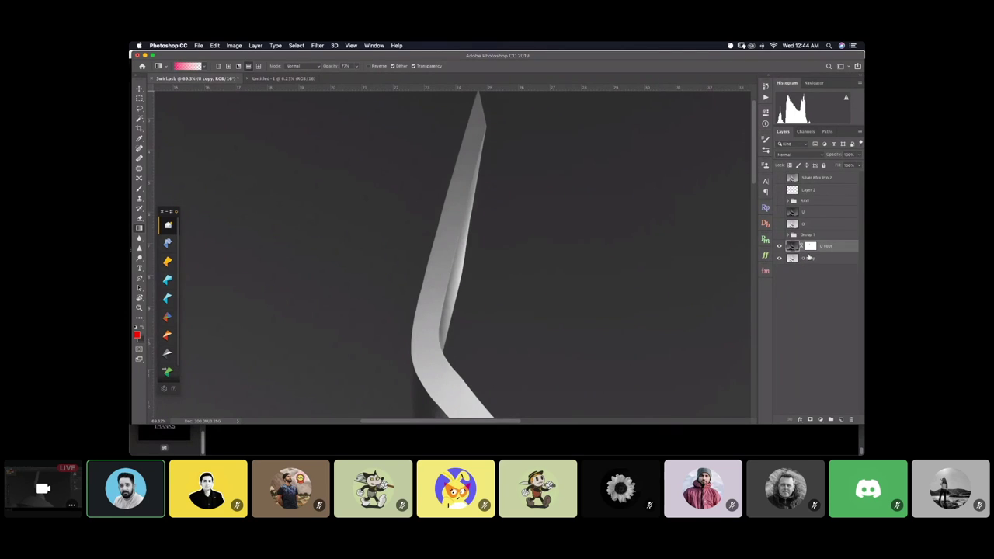
{"action": "left_click", "coordinate": [811, 248], "text": "shift"}
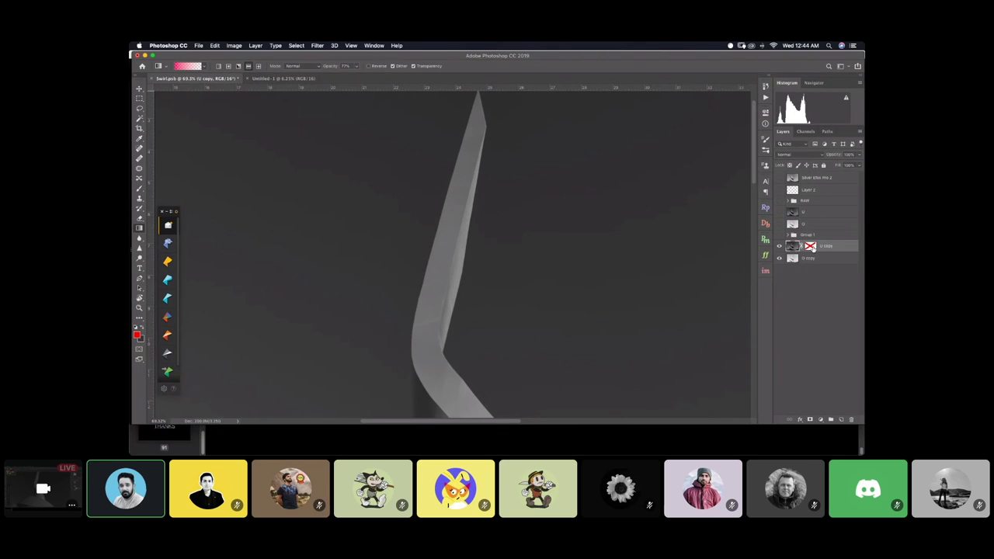
{"action": "left_click", "coordinate": [811, 246], "text": "shift"}
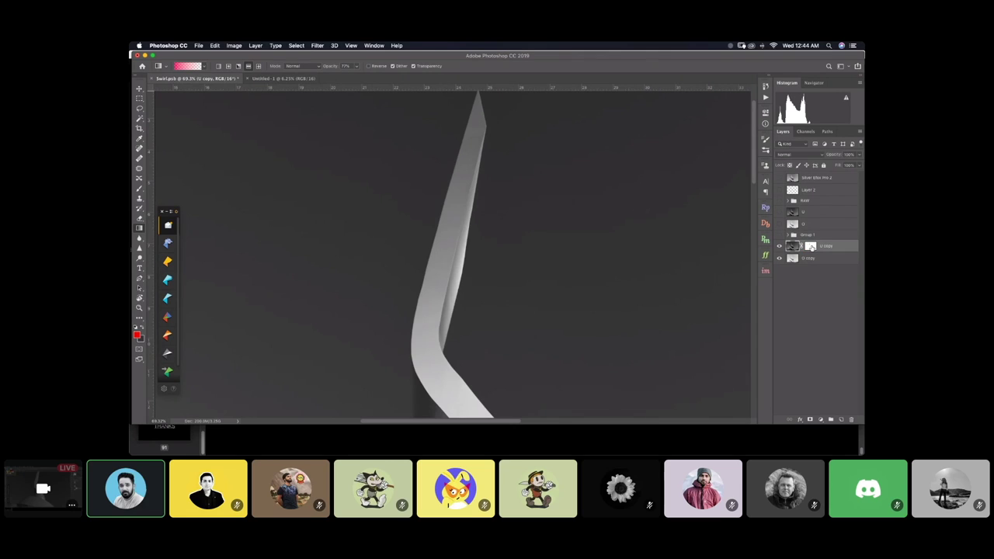
{"action": "left_click", "coordinate": [811, 247], "text": "shift"}
{"action": "left_click", "coordinate": [811, 247], "text": "shift"}
{"action": "left_click", "coordinate": [811, 247], "text": "shift"}
{"action": "left_click", "coordinate": [811, 247], "text": "shift"}
{"action": "left_click", "coordinate": [811, 247], "text": "shift"}
{"action": "left_click", "coordinate": [812, 246], "text": "shift"}
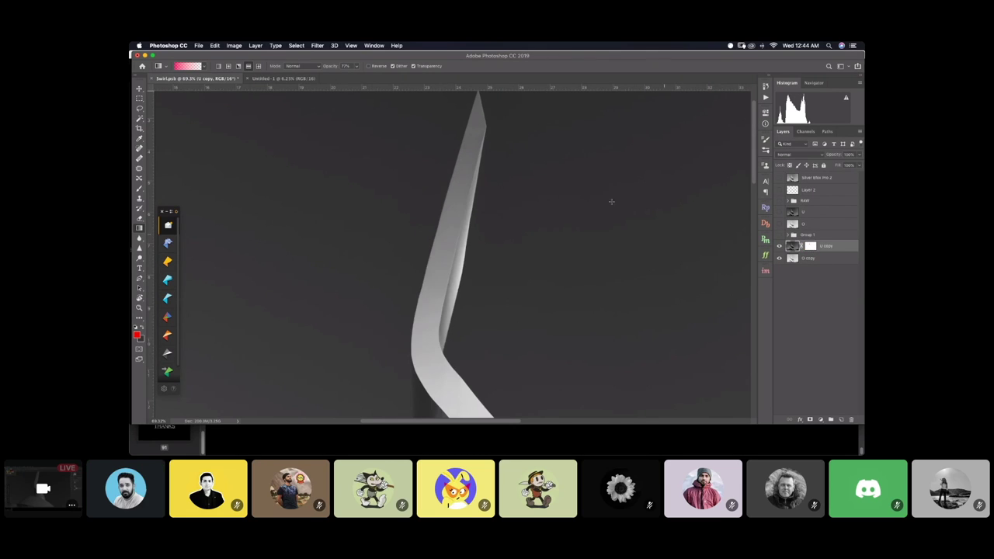
Load the saved "Top 3 Sadow" selection around the shadow at the base of the spire
{"action": "scroll", "coordinate": [611, 202], "scroll_direction": "right", "scroll_amount": 3}
{"action": "scroll", "coordinate": [530, 231], "scroll_direction": "down", "scroll_amount": 5}
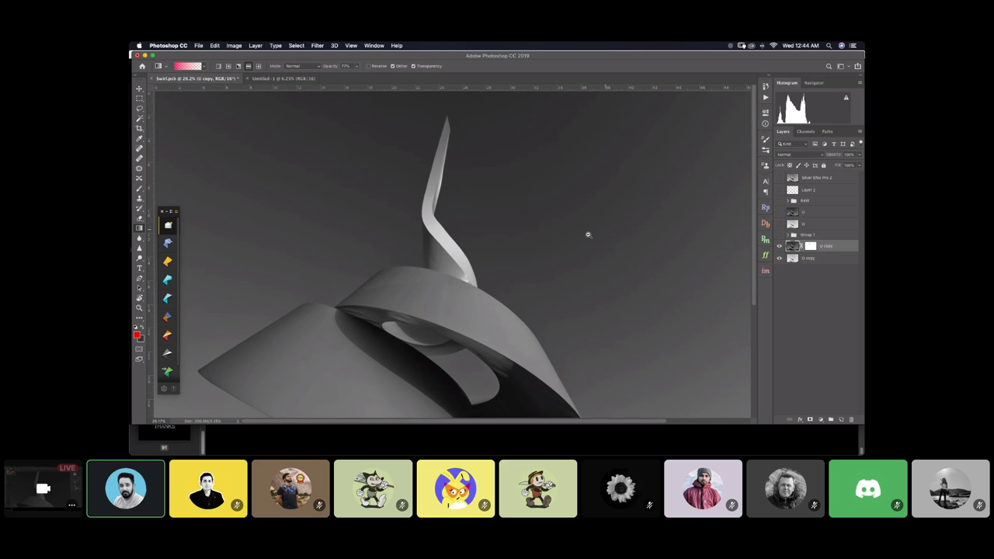
{"action": "left_click", "coordinate": [545, 162], "text": "alt"}
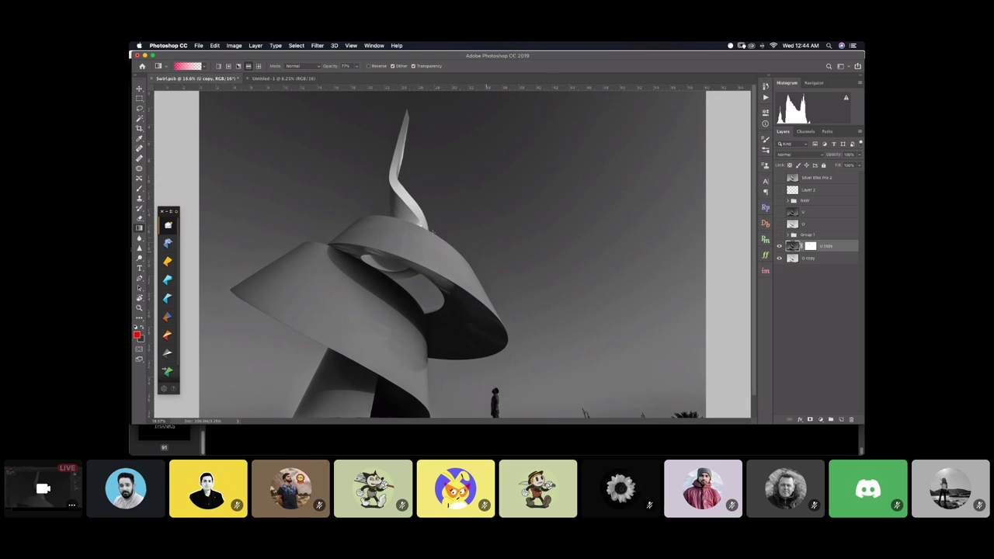
{"action": "left_click", "coordinate": [296, 45]}
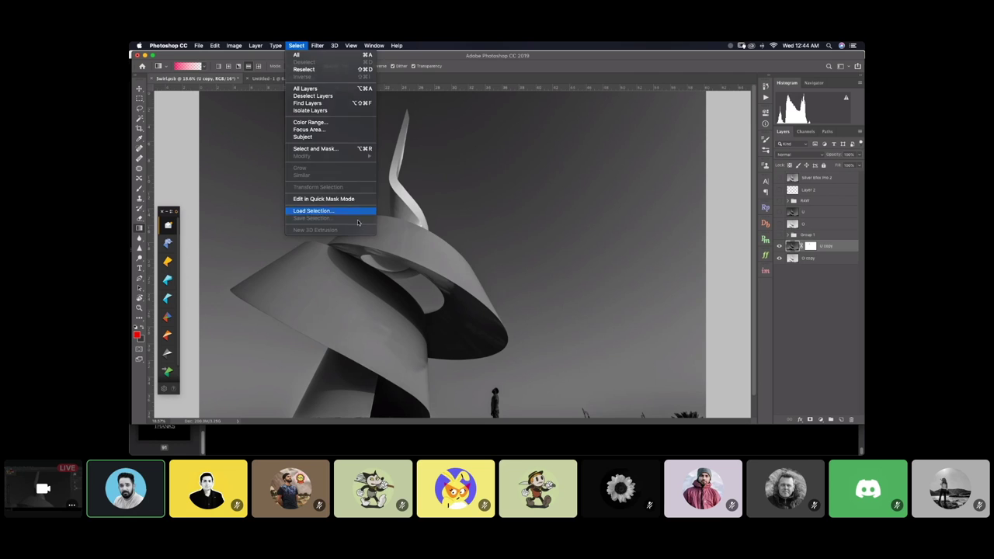
{"action": "left_click", "coordinate": [314, 211]}
{"action": "left_click", "coordinate": [489, 204]}
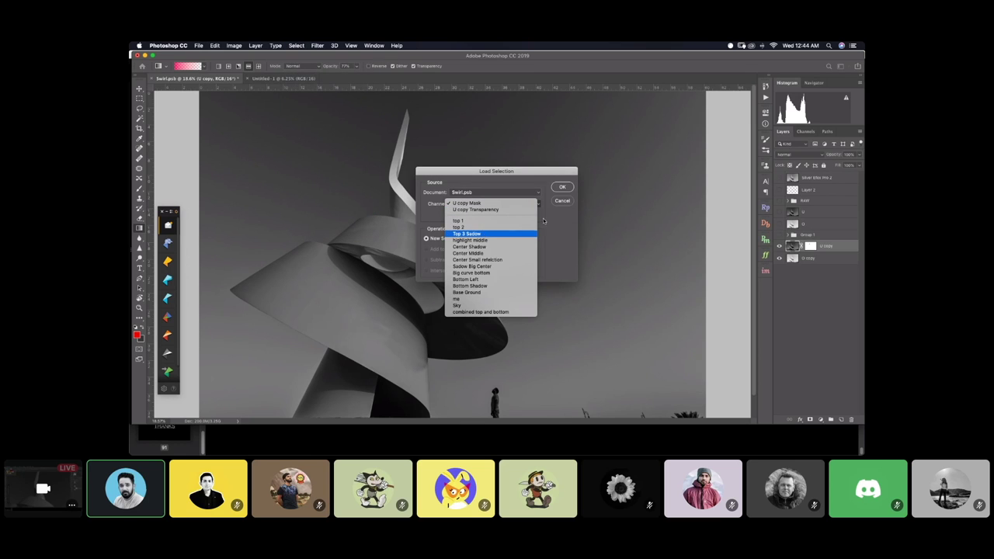
{"action": "left_click", "coordinate": [468, 233]}
{"action": "left_click", "coordinate": [562, 186]}
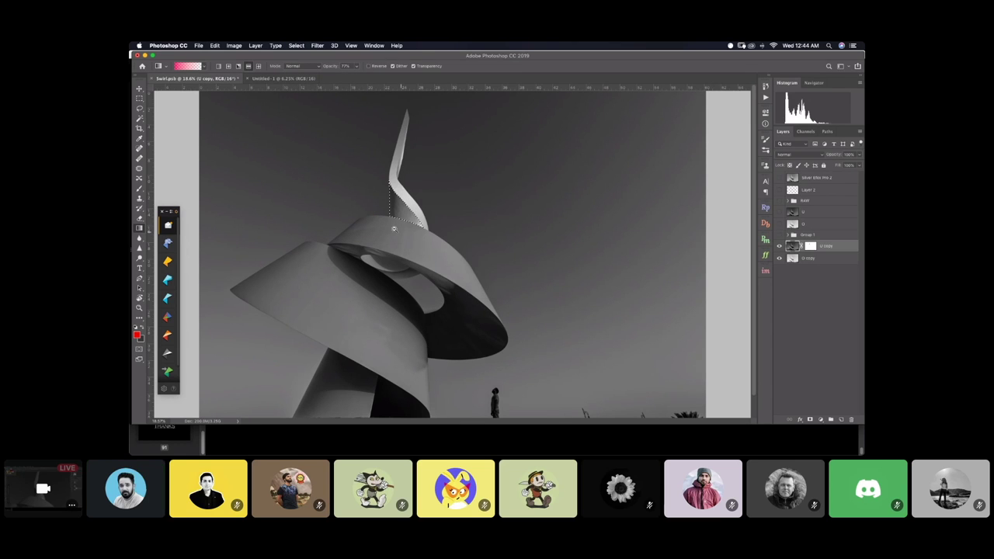
{"action": "scroll", "coordinate": [394, 228], "scroll_direction": "up", "scroll_amount": 5}
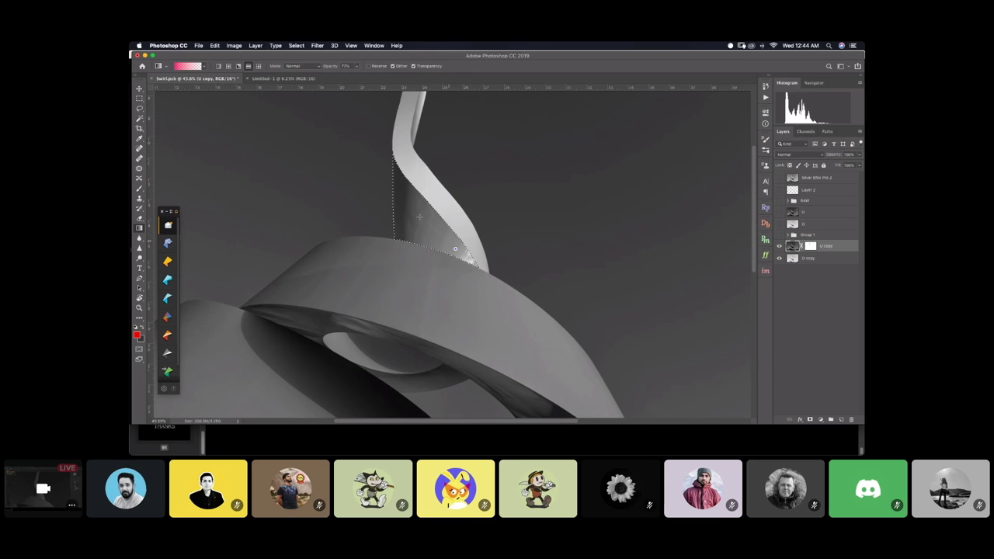
{"action": "left_click_drag", "start_coordinate": [419, 218], "coordinate": [410, 198]}
{"action": "key", "text": "super+z"}
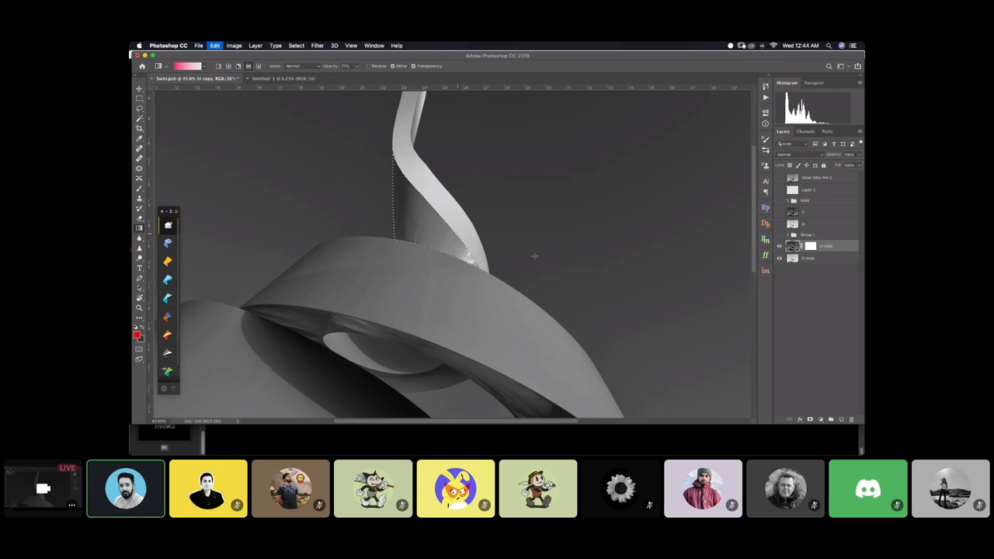
Brighten the selected shadow area with a black gradient at 84% opacity on the U copy layer mask
{"action": "left_click", "coordinate": [810, 246]}
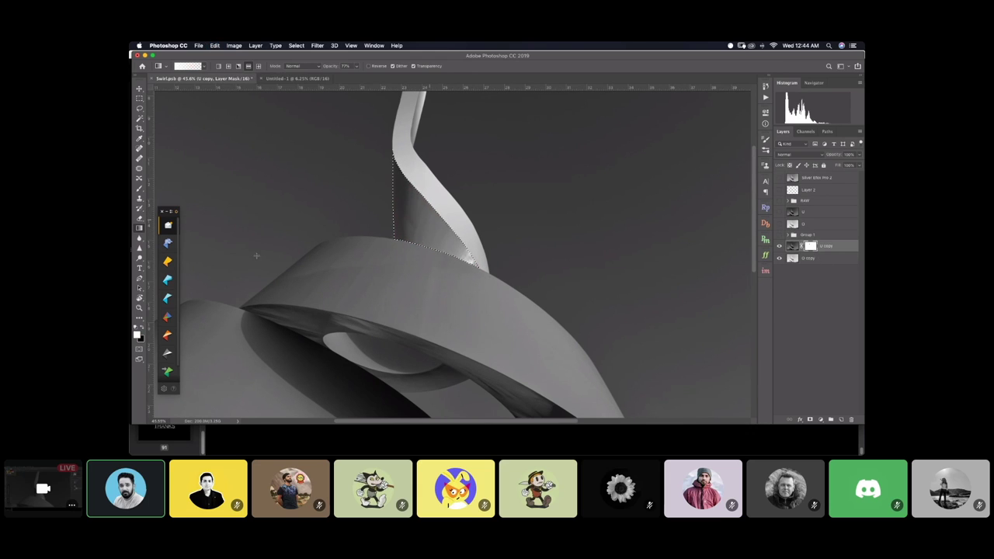
{"action": "left_click", "coordinate": [142, 328]}
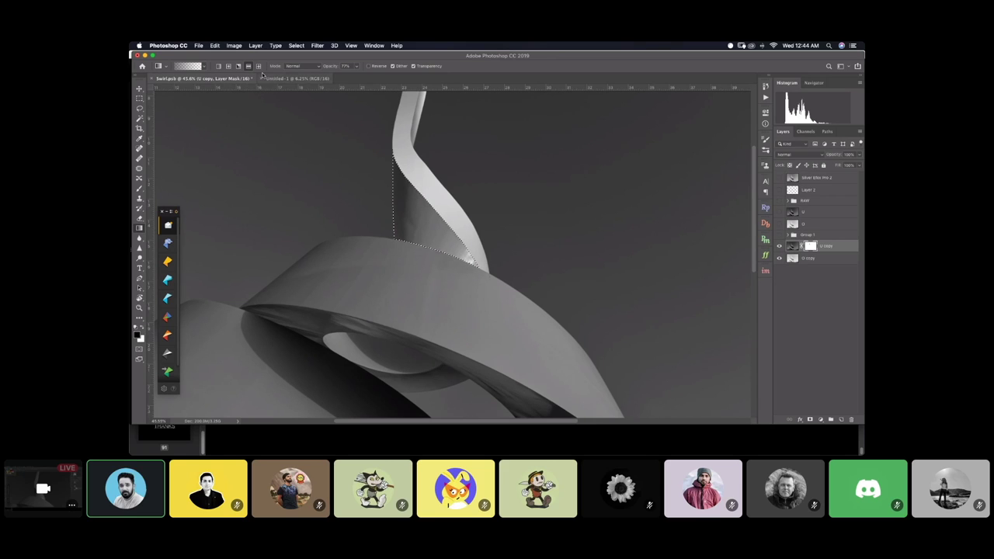
{"action": "left_click", "coordinate": [346, 66]}
{"action": "type", "text": "84"}
{"action": "left_click_drag", "start_coordinate": [465, 253], "coordinate": [390, 216]}
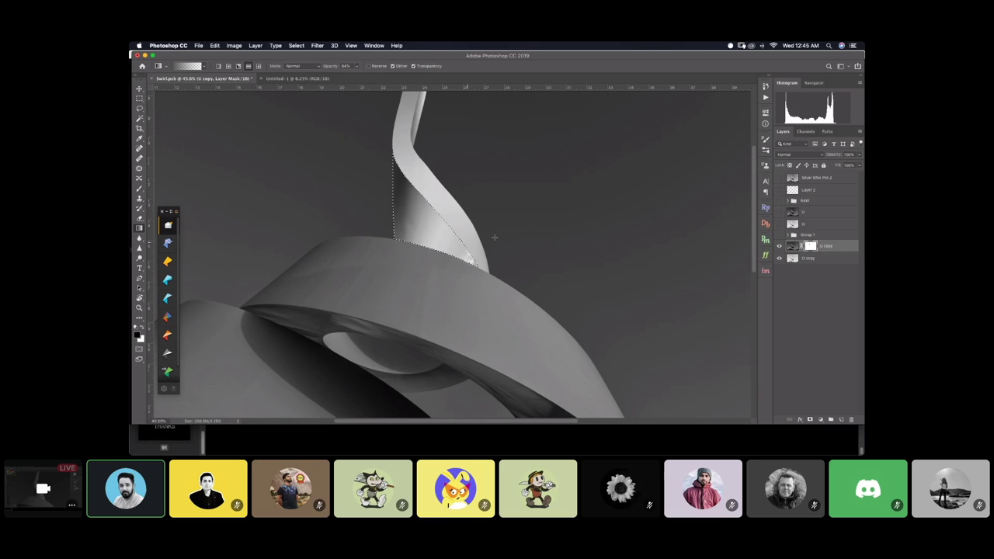
Tone down the edge beside the spire with a short white gradient on the mask and save the document
{"action": "key", "text": "x"}
{"action": "left_click_drag", "start_coordinate": [488, 246], "coordinate": [452, 225]}
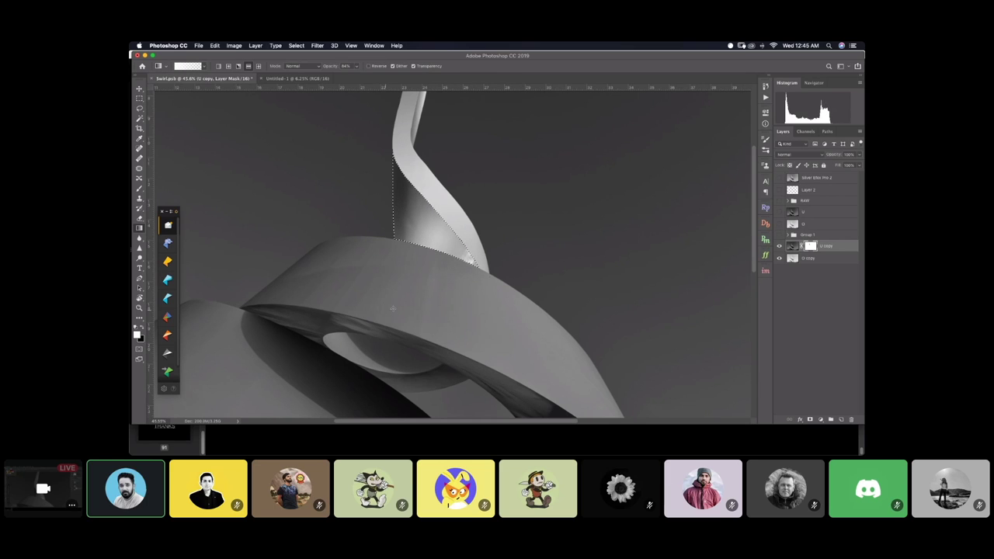
{"action": "key", "text": "super+s"}
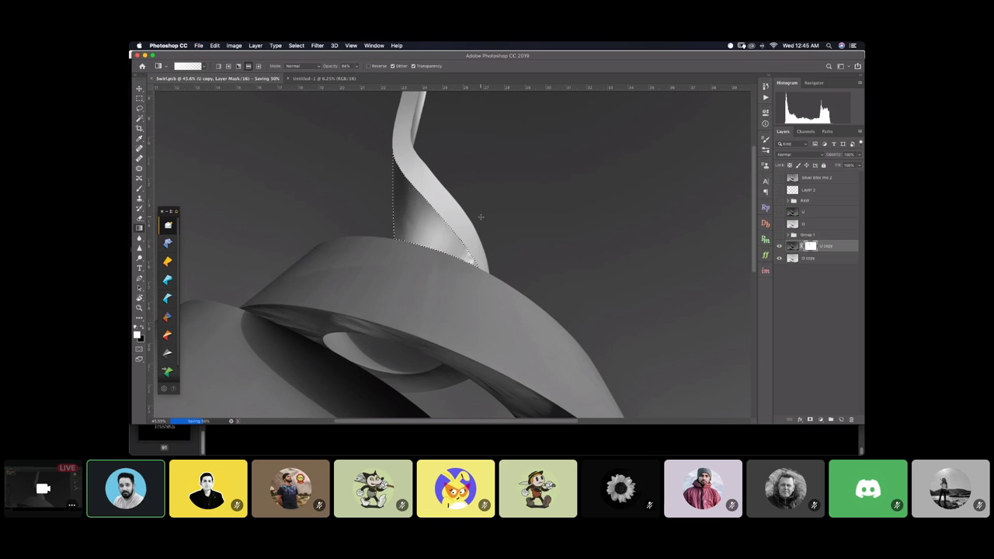
Restore the dropped shadow selection and darken its outer side with a white gradient on the mask
{"action": "key", "text": "super+d"}
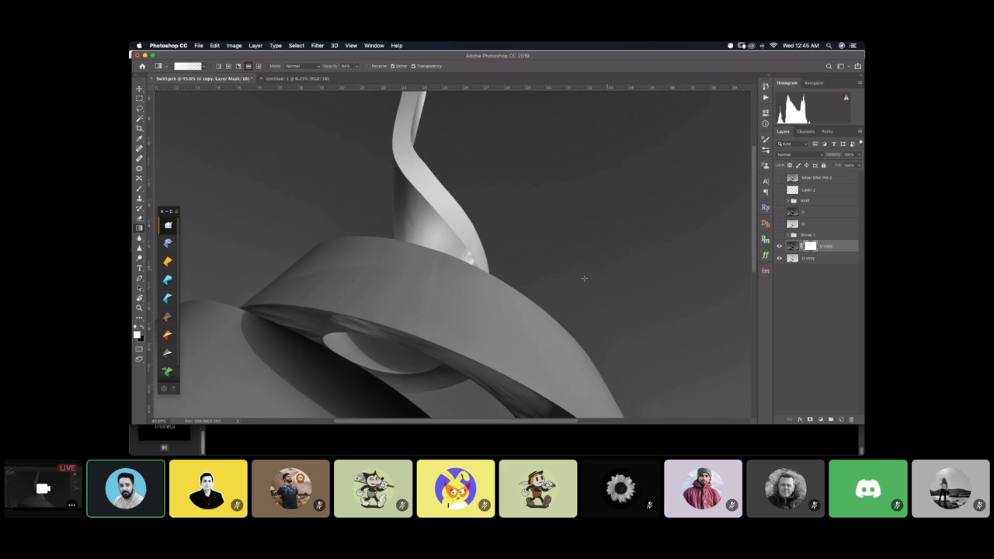
{"action": "key", "text": "super+0"}
{"action": "scroll", "coordinate": [473, 230], "scroll_direction": "up", "scroll_amount": 5}
{"action": "key", "text": "super+shift+d"}
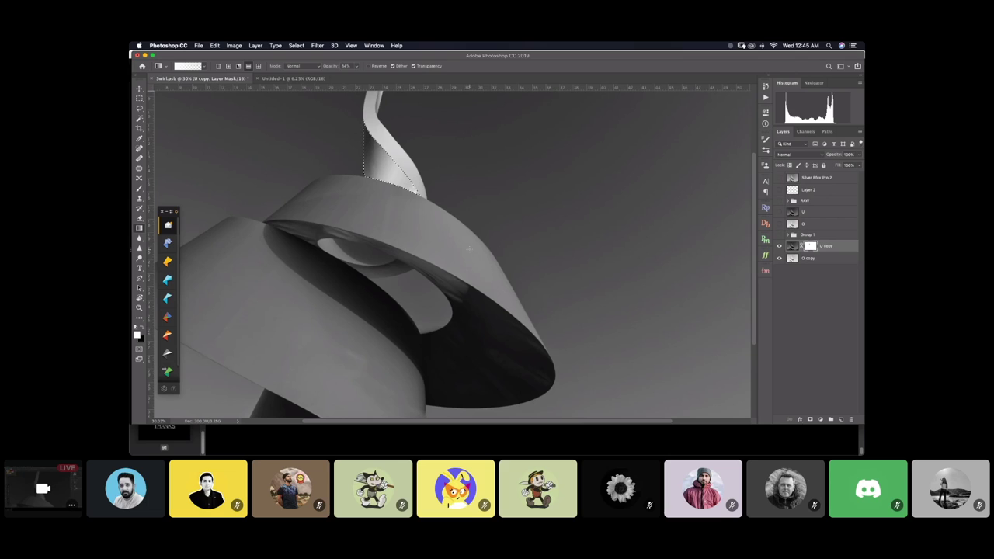
{"action": "left_click_drag", "start_coordinate": [334, 132], "coordinate": [422, 178]}
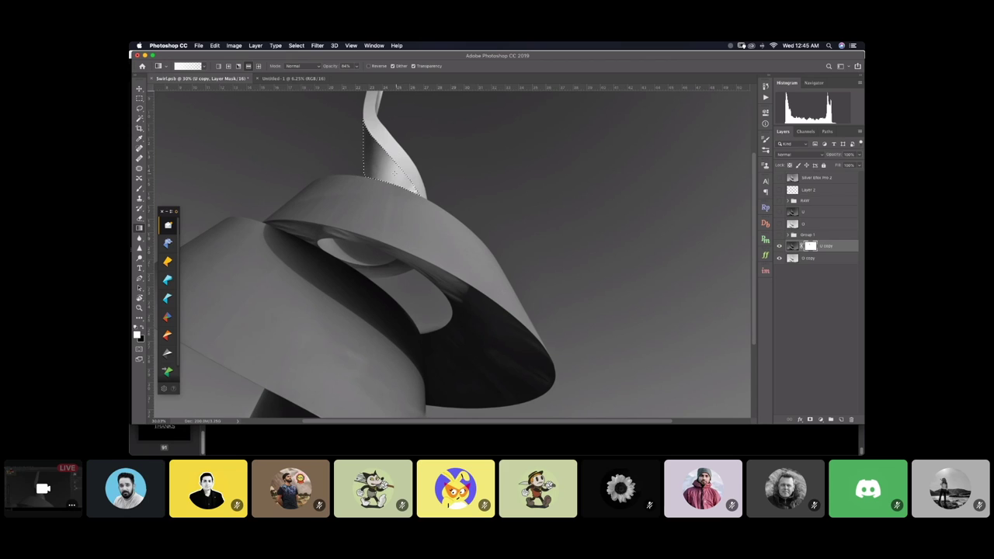
Load the saved "highlight middle" selection and brighten that upper curve with a black gradient on the U copy mask
{"action": "left_click", "coordinate": [461, 199], "text": "alt"}
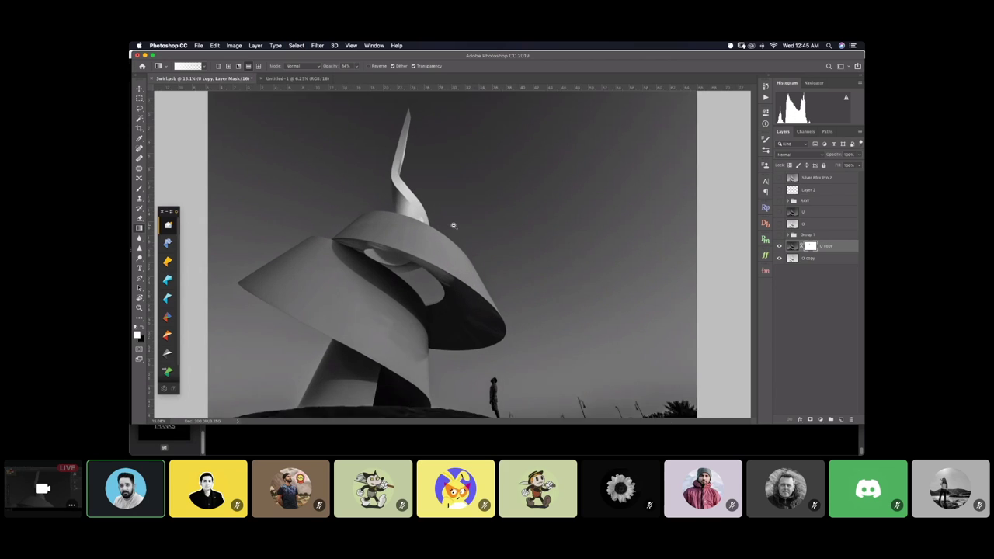
{"action": "left_click", "coordinate": [453, 225]}
{"action": "left_click", "coordinate": [298, 46]}
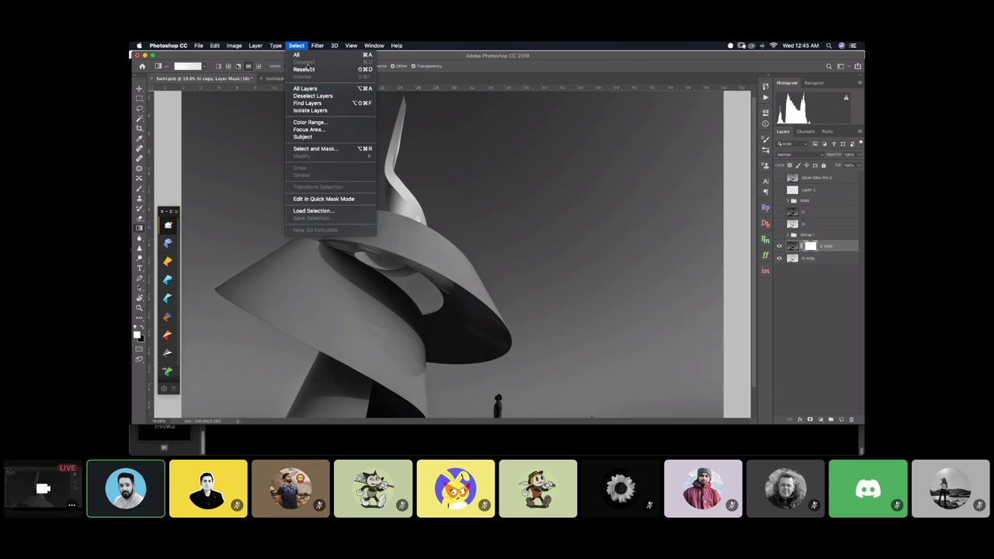
{"action": "left_click", "coordinate": [323, 212]}
{"action": "left_click", "coordinate": [482, 203]}
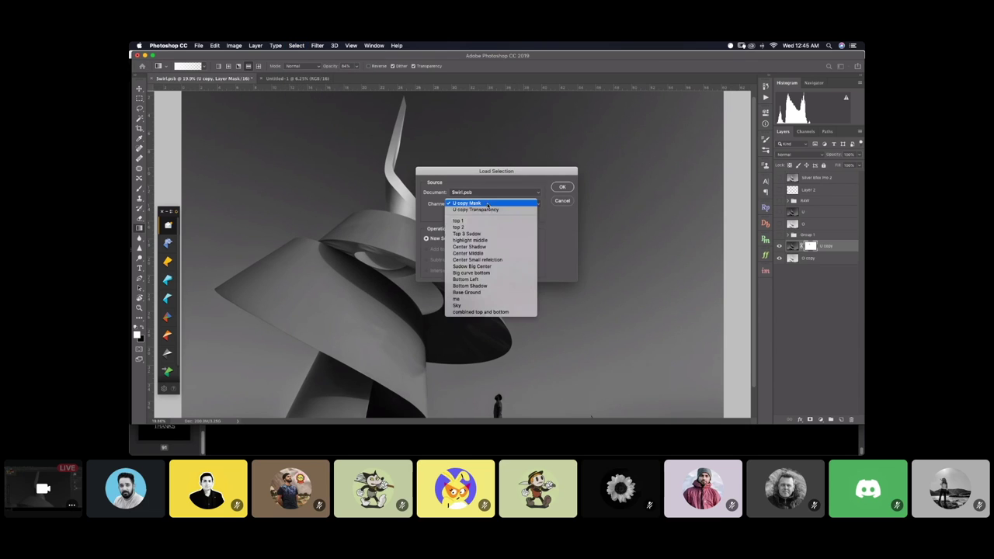
{"action": "left_click", "coordinate": [485, 247]}
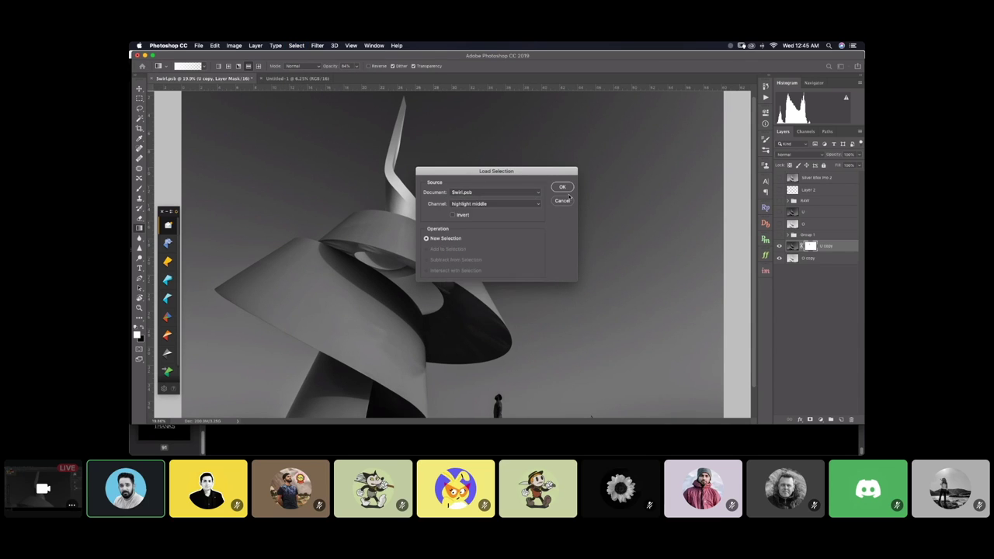
{"action": "left_click", "coordinate": [562, 187]}
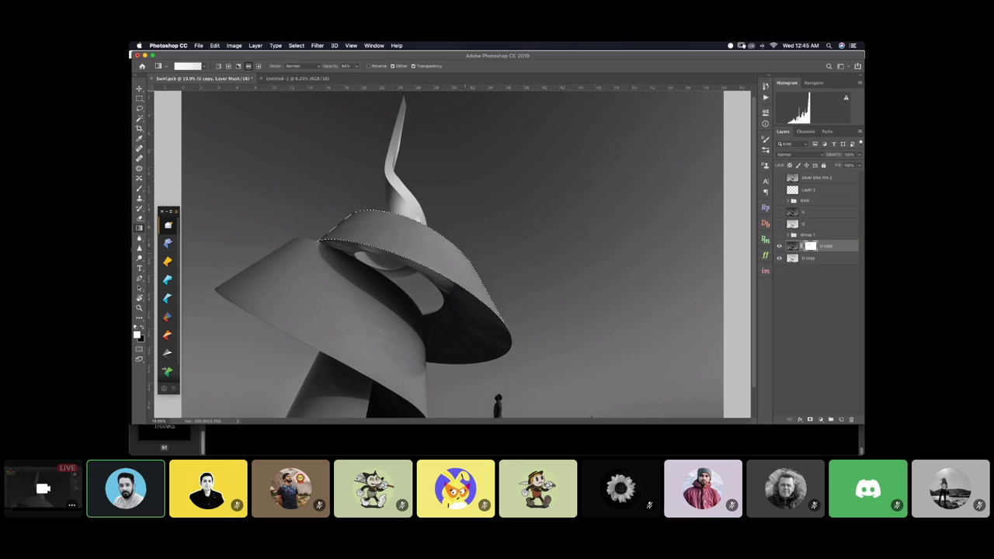
{"action": "key", "text": "x"}
{"action": "left_click_drag", "start_coordinate": [486, 288], "coordinate": [491, 215]}
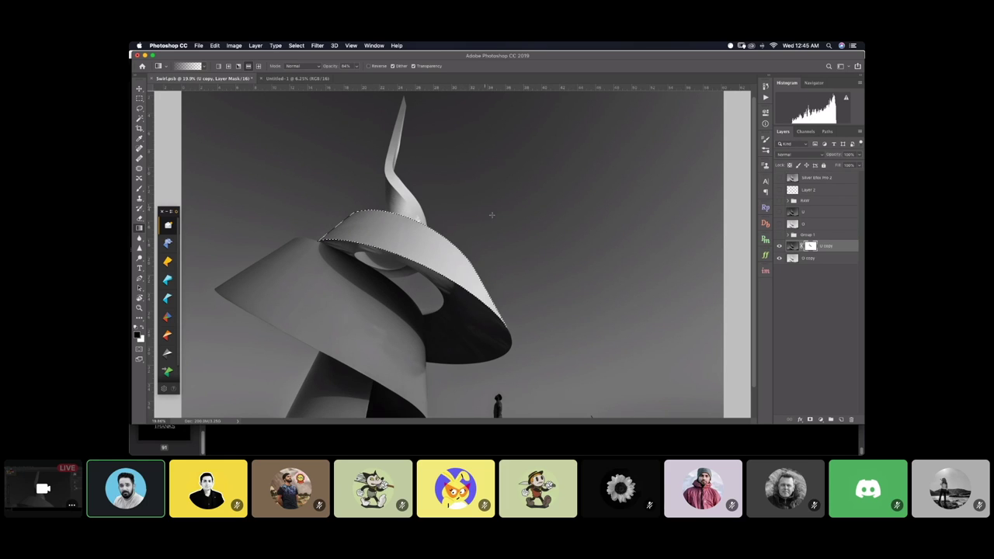
Load the saved selection of the small oval opening beneath the upper curve
{"action": "left_click", "coordinate": [297, 47]}
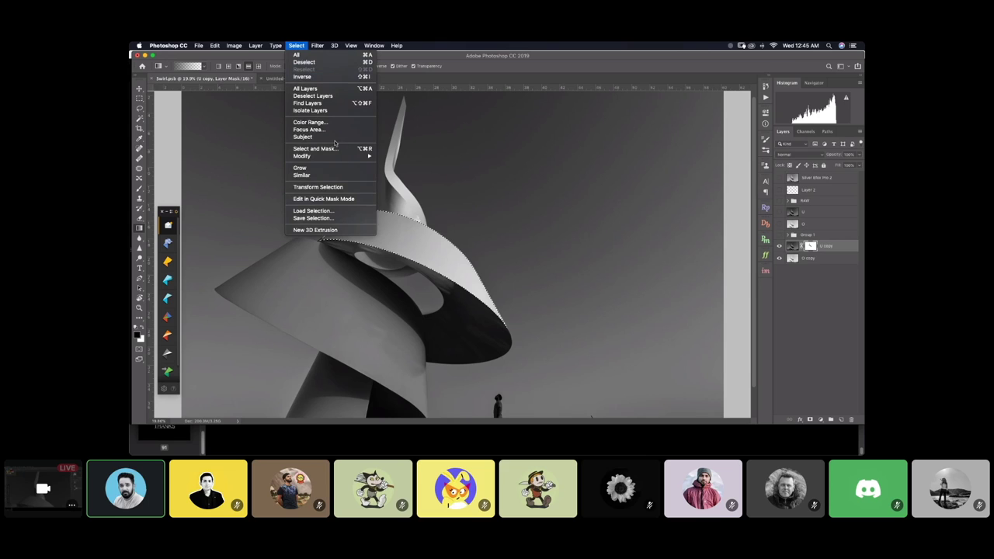
{"action": "left_click", "coordinate": [332, 215]}
{"action": "left_click", "coordinate": [494, 203]}
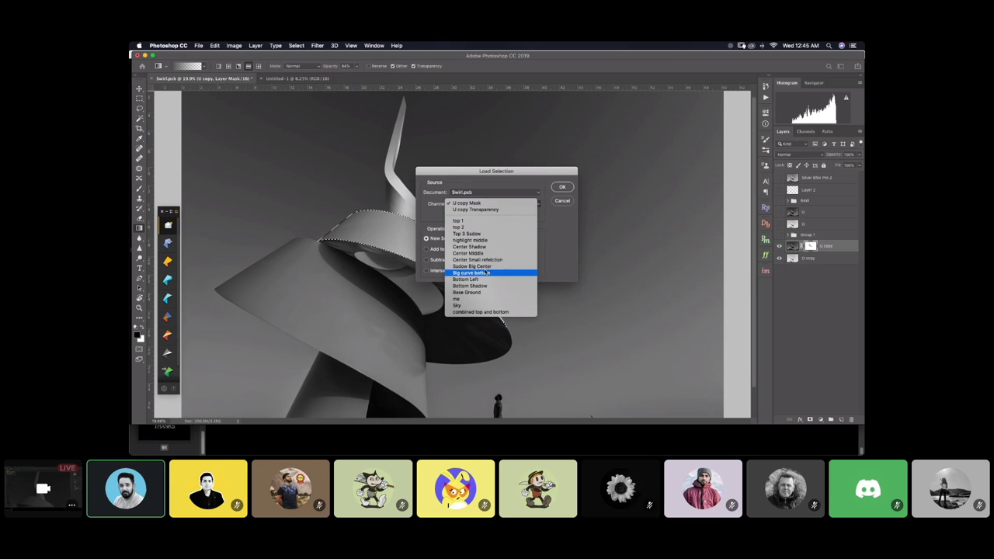
{"action": "key", "text": "Return"}
{"action": "key", "text": "Return"}
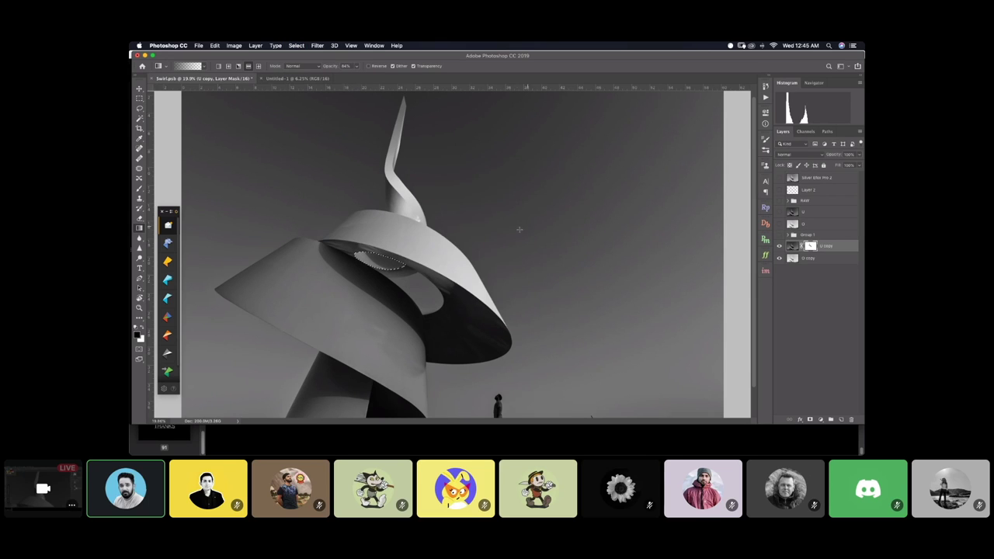
Brighten the oval's outer end with a black gradient on the mask and tone down its upper edge with a white one
{"action": "scroll", "coordinate": [396, 265], "scroll_direction": "up", "scroll_amount": 6}
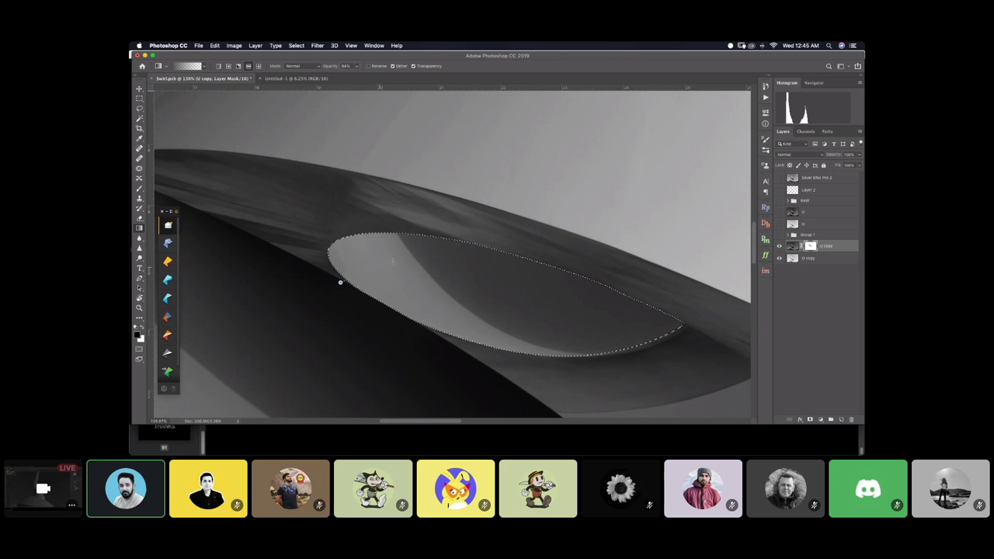
{"action": "left_click_drag", "start_coordinate": [340, 281], "coordinate": [470, 300]}
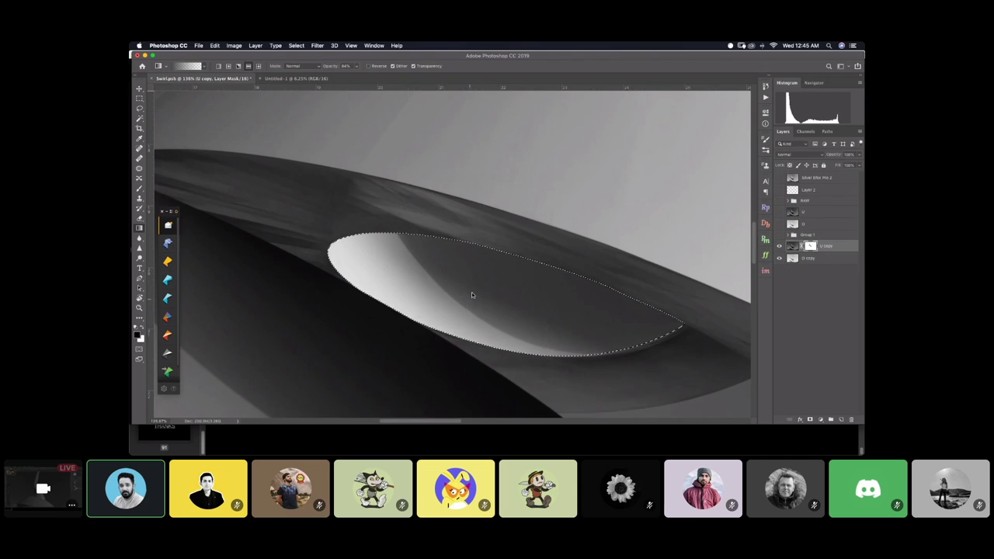
{"action": "key", "text": "x"}
{"action": "left_click_drag", "start_coordinate": [464, 237], "coordinate": [455, 290]}
{"action": "key", "text": "super+d"}
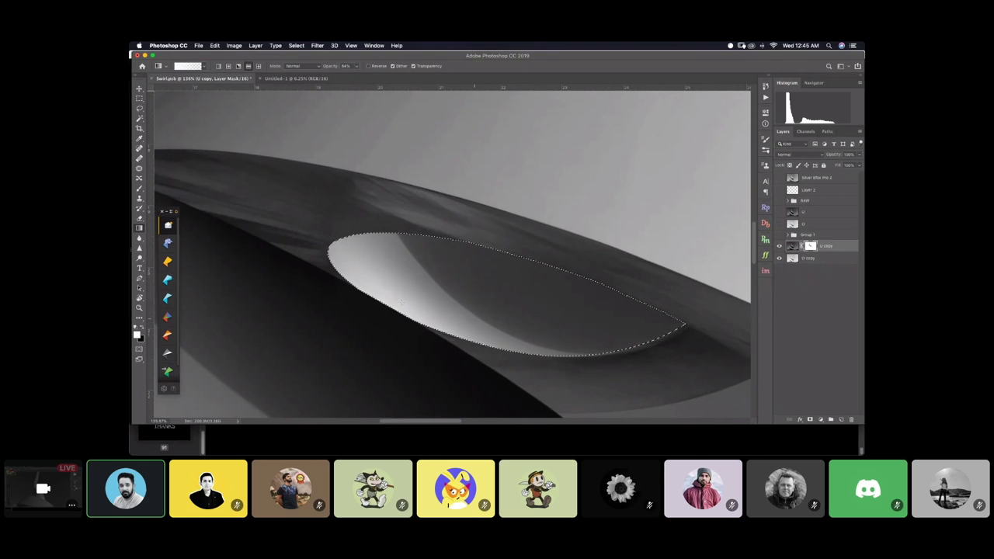
{"action": "scroll", "coordinate": [411, 264], "scroll_direction": "down", "scroll_amount": 2}
{"action": "scroll", "coordinate": [500, 262], "scroll_direction": "down", "scroll_amount": 5}
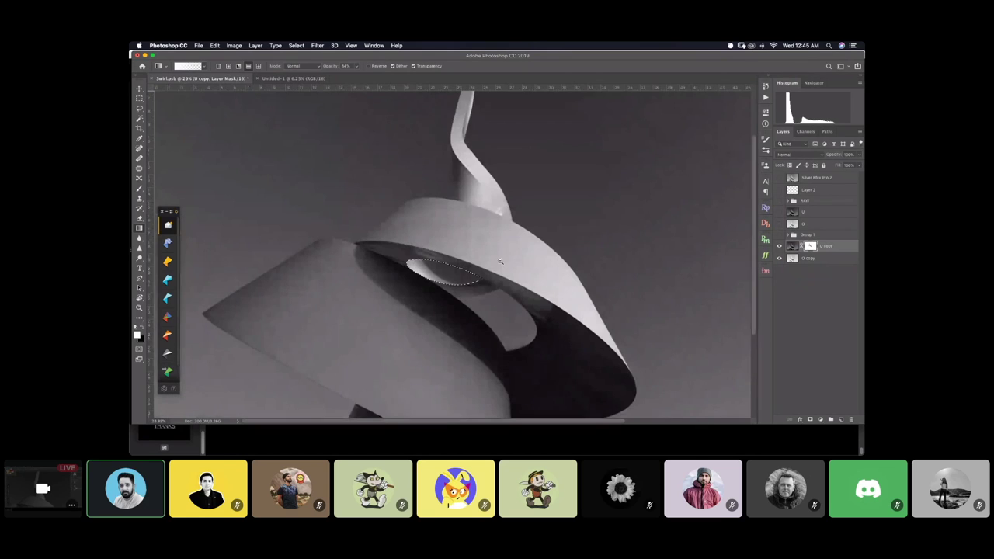
Drop the oval selection and toggle the U copy mask off and on to compare the sculpture with and without the gradients
{"action": "key", "text": "super+d"}
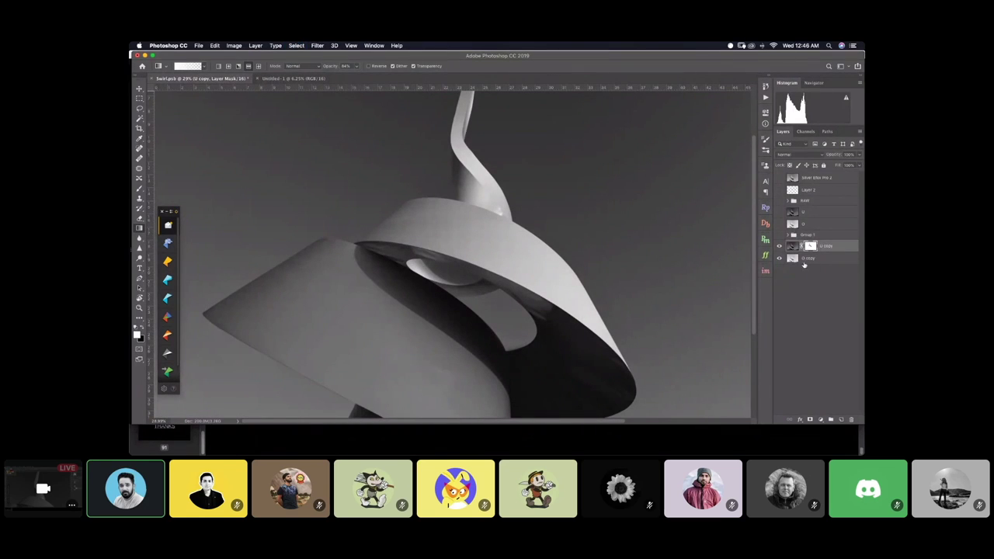
{"action": "left_click", "coordinate": [811, 246], "text": "shift"}
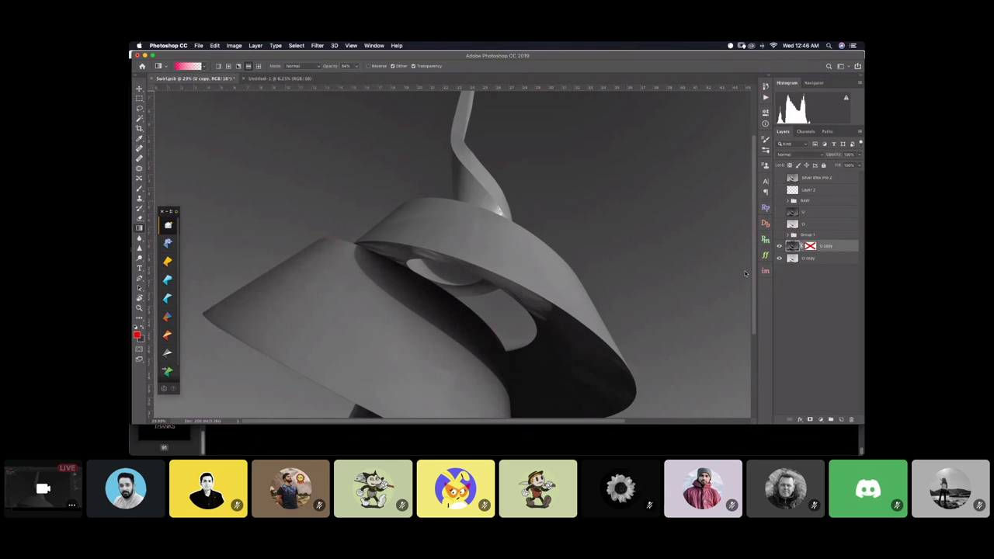
{"action": "scroll", "coordinate": [412, 259], "scroll_direction": "up", "scroll_amount": 5}
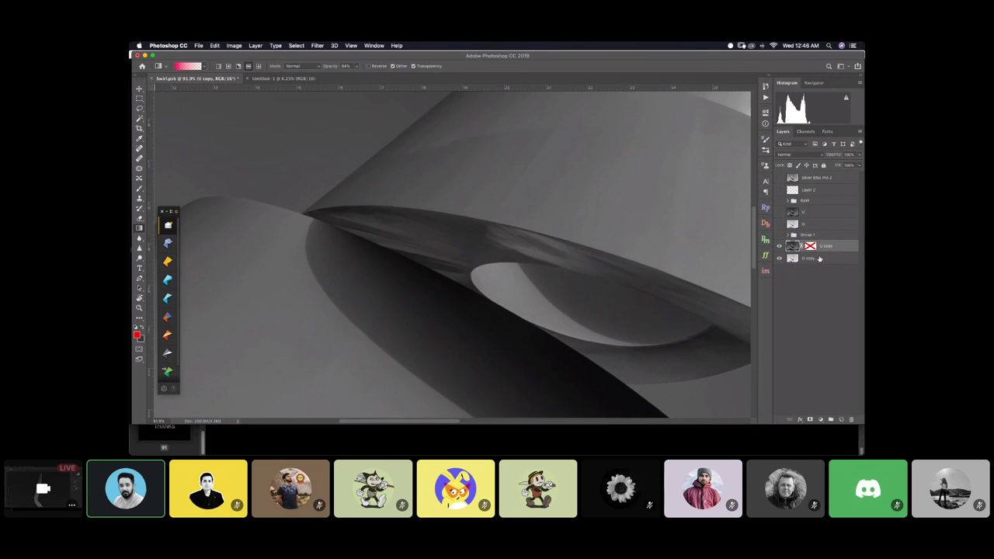
{"action": "left_click", "coordinate": [812, 247], "text": "shift"}
{"action": "left_click", "coordinate": [815, 247], "text": "shift"}
{"action": "left_click", "coordinate": [811, 246], "text": "shift"}
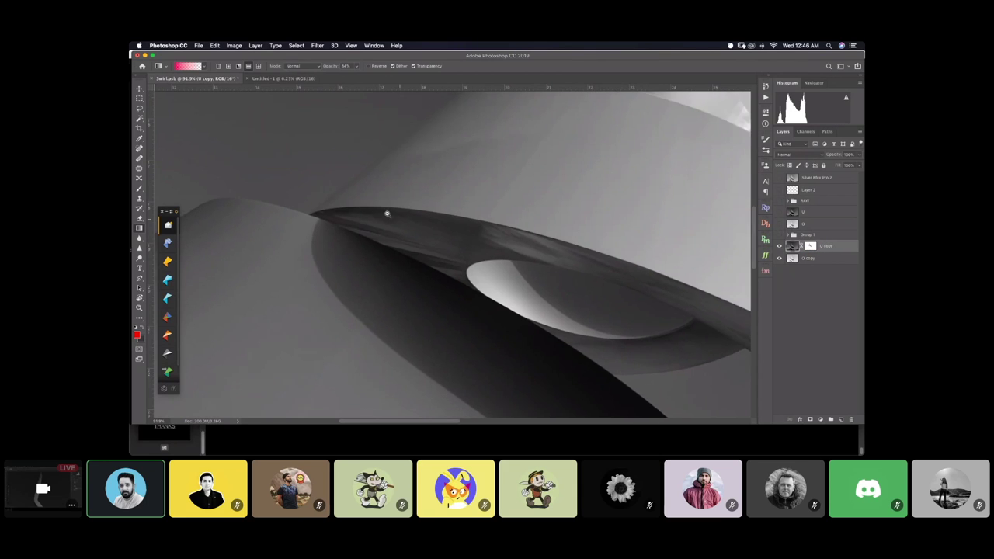
Load the saved "Center Small refelction" selection with the whole image in view
{"action": "key", "text": "super+0"}
{"action": "left_click", "coordinate": [295, 45]}
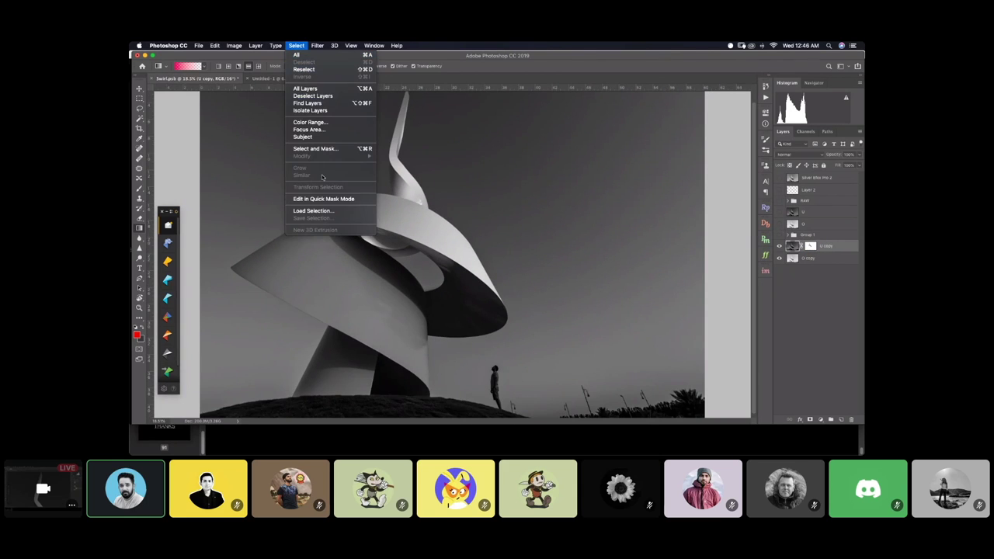
{"action": "left_click", "coordinate": [311, 210]}
{"action": "left_click", "coordinate": [491, 204]}
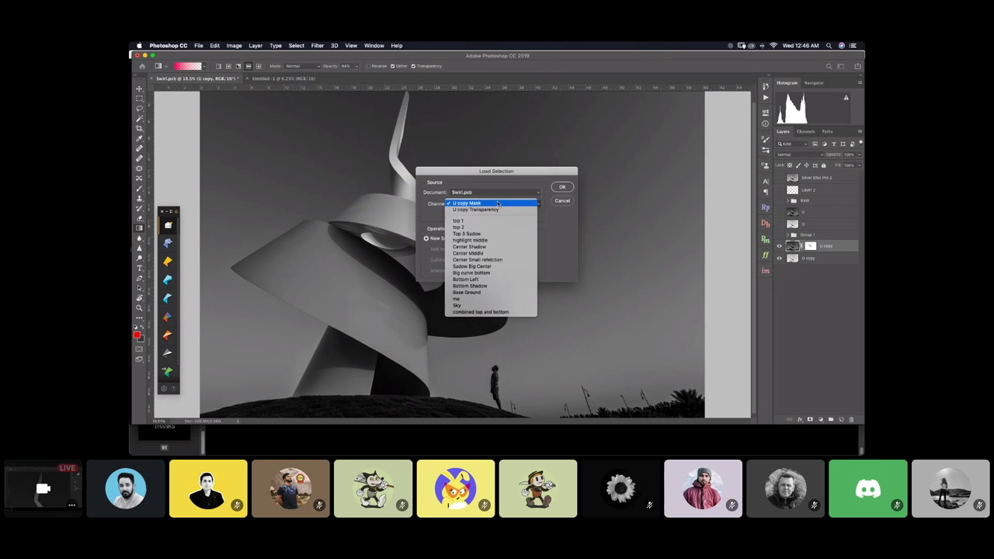
{"action": "left_click", "coordinate": [488, 259]}
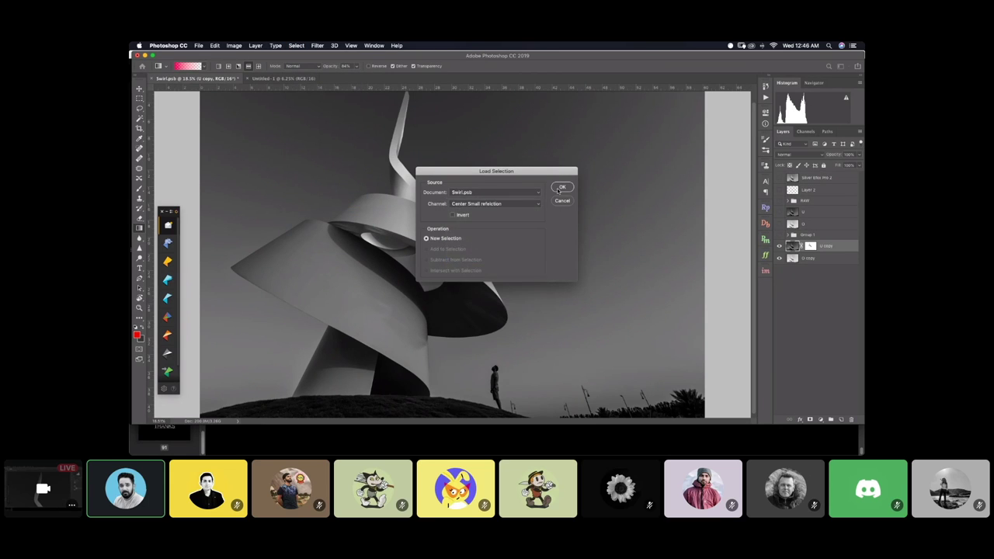
{"action": "left_click", "coordinate": [561, 188]}
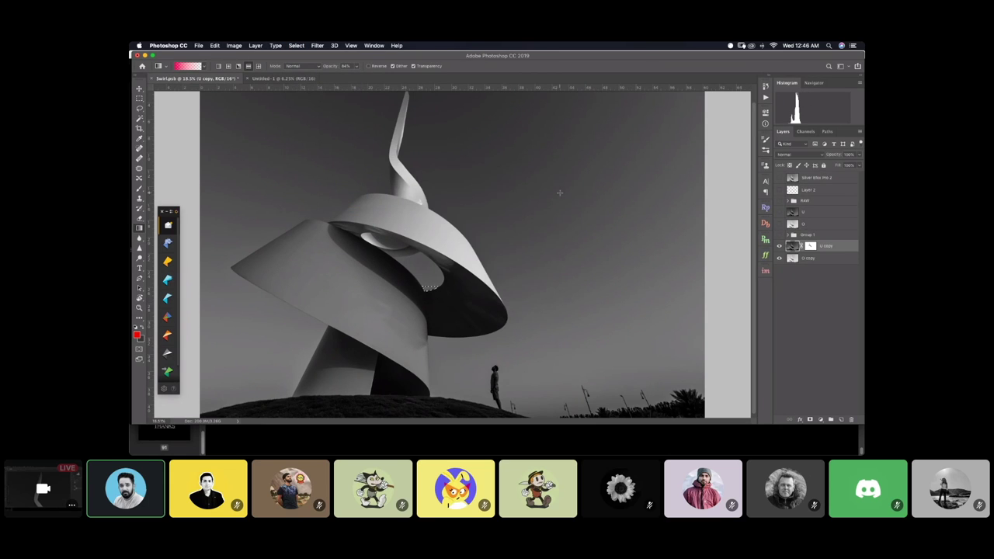
Replace the selection with the saved "Sadow Big Center" area, the shadow inside the big lower curve
{"action": "left_click", "coordinate": [298, 46]}
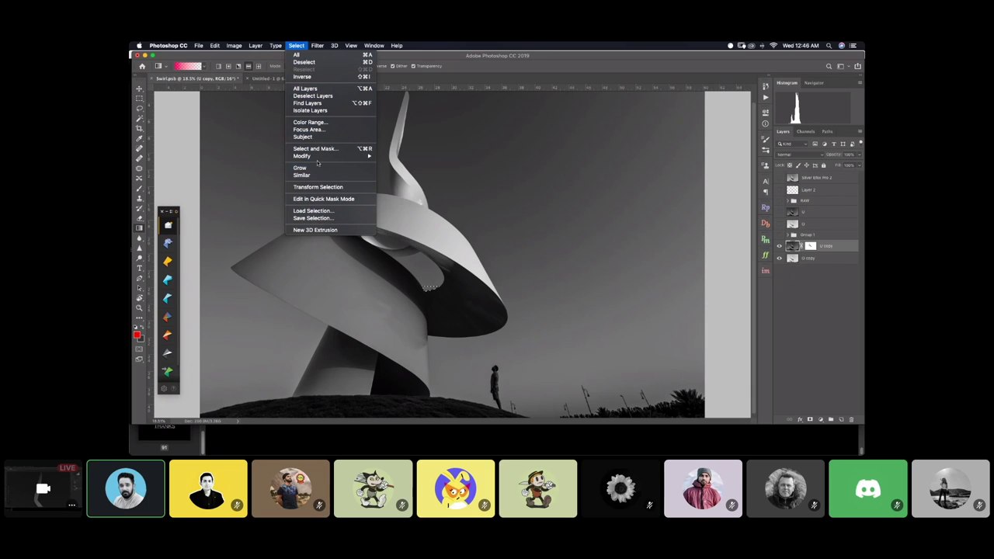
{"action": "left_click", "coordinate": [314, 211]}
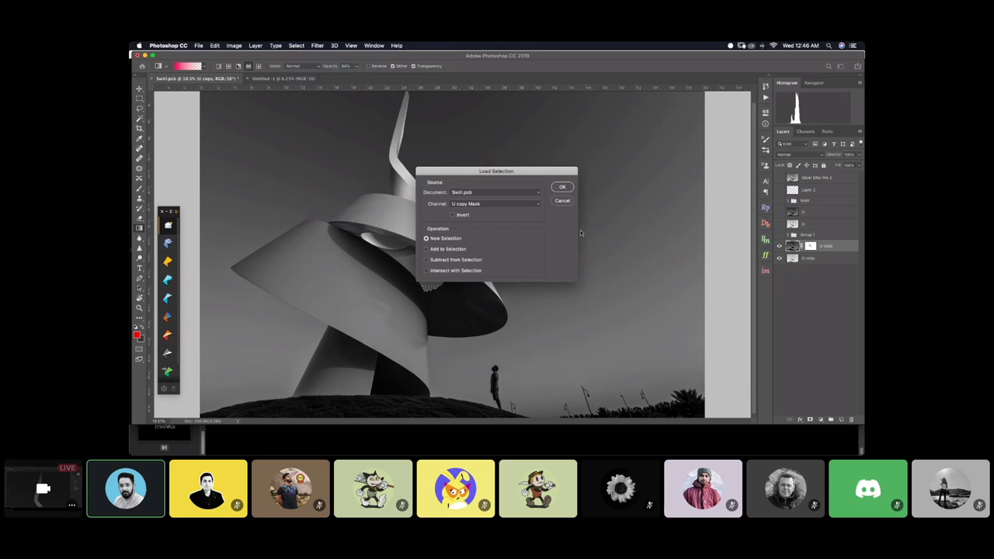
{"action": "left_click", "coordinate": [511, 203]}
{"action": "left_click", "coordinate": [488, 265]}
{"action": "left_click", "coordinate": [562, 187]}
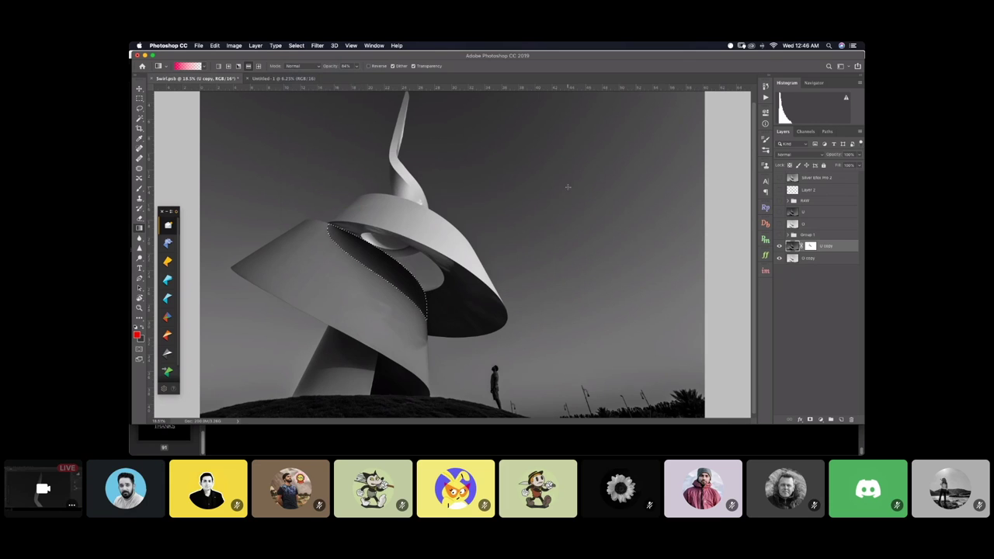
{"action": "left_click", "coordinate": [296, 45]}
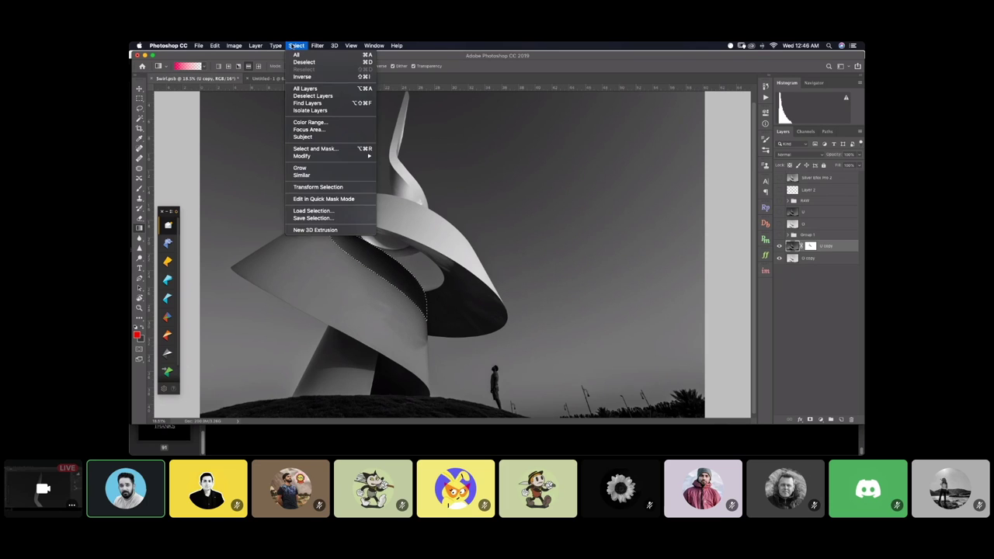
{"action": "left_click", "coordinate": [313, 210]}
{"action": "left_click", "coordinate": [496, 203]}
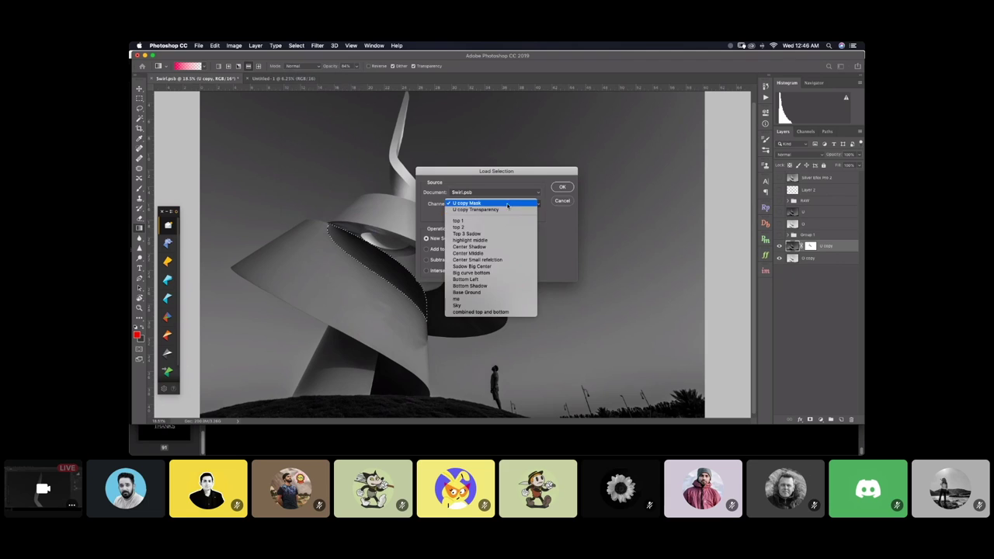
{"action": "left_click", "coordinate": [486, 273]}
{"action": "left_click", "coordinate": [564, 188]}
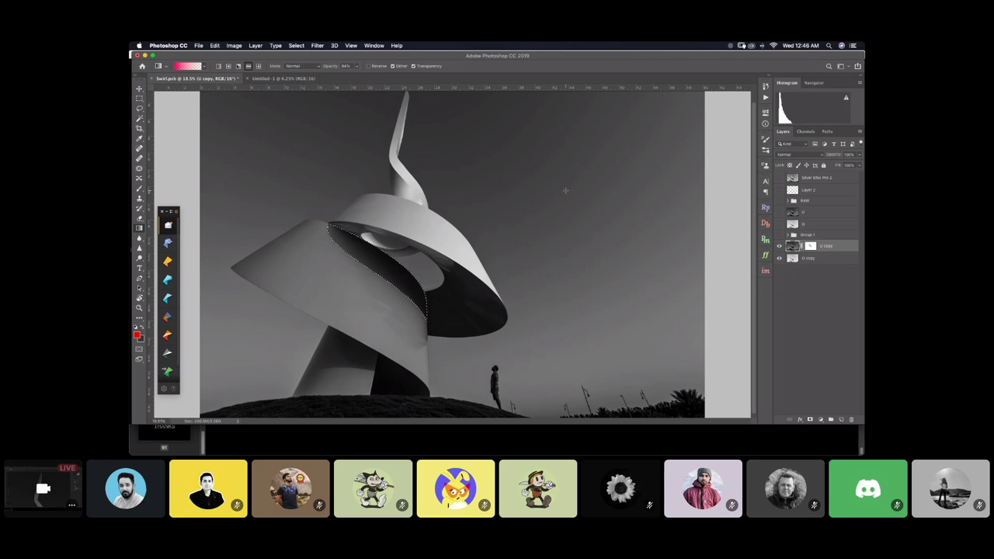
Load the saved "Bottom Shadow" selection at the sculpture's base
{"action": "left_click", "coordinate": [296, 45]}
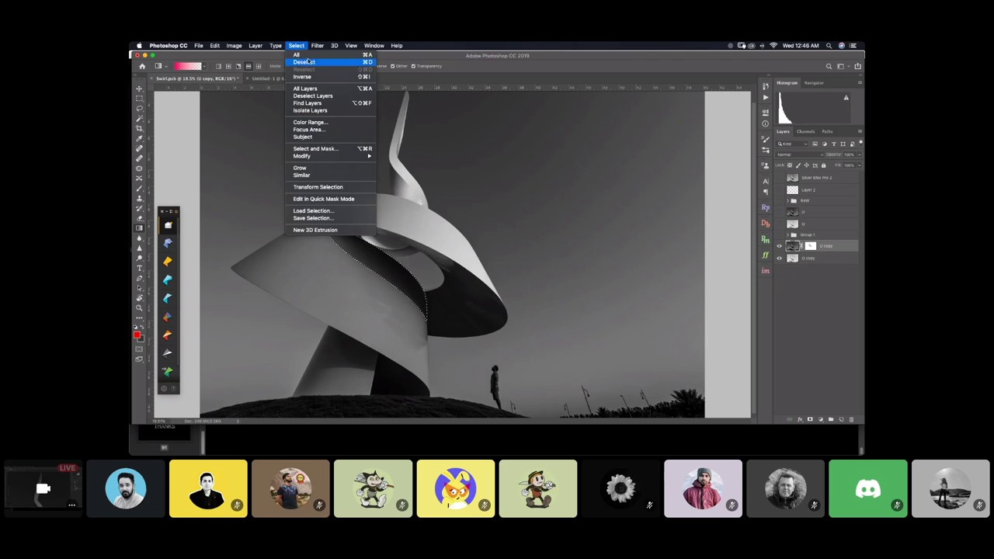
{"action": "left_click", "coordinate": [314, 211]}
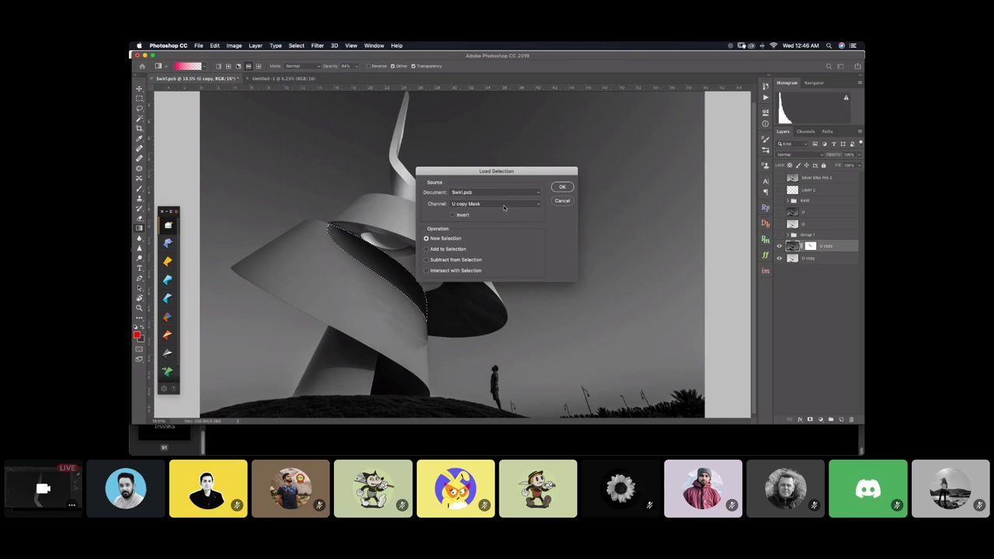
{"action": "left_click", "coordinate": [485, 204]}
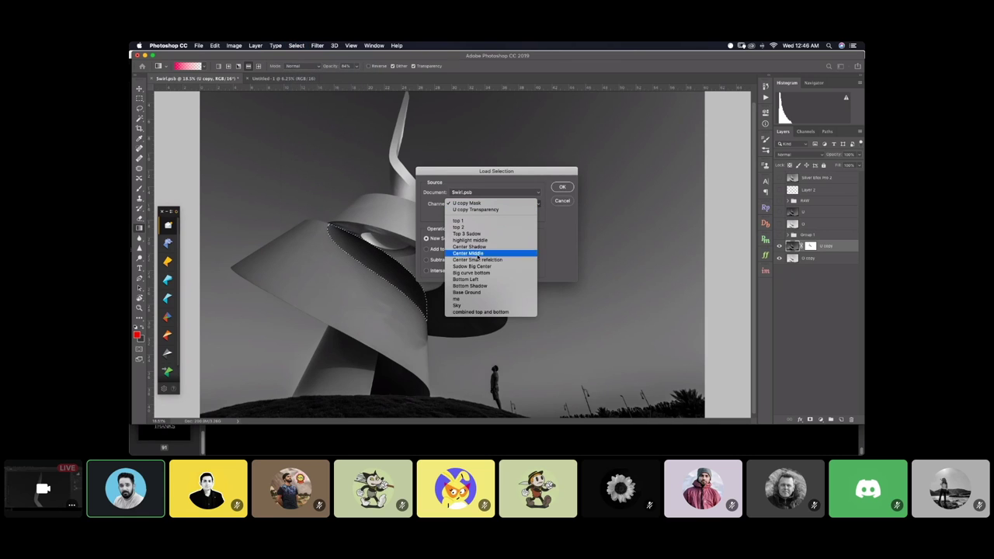
{"action": "left_click", "coordinate": [481, 287]}
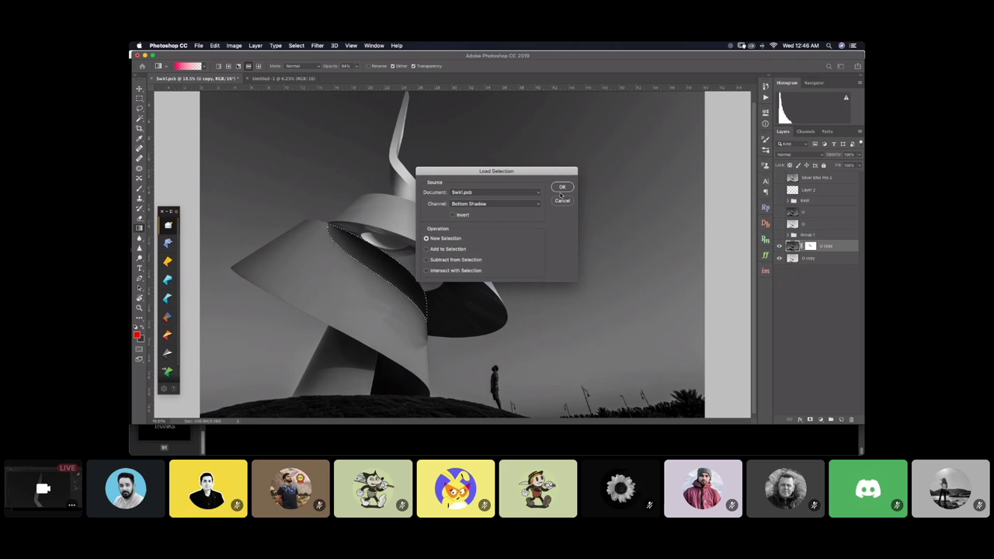
{"action": "left_click", "coordinate": [562, 187]}
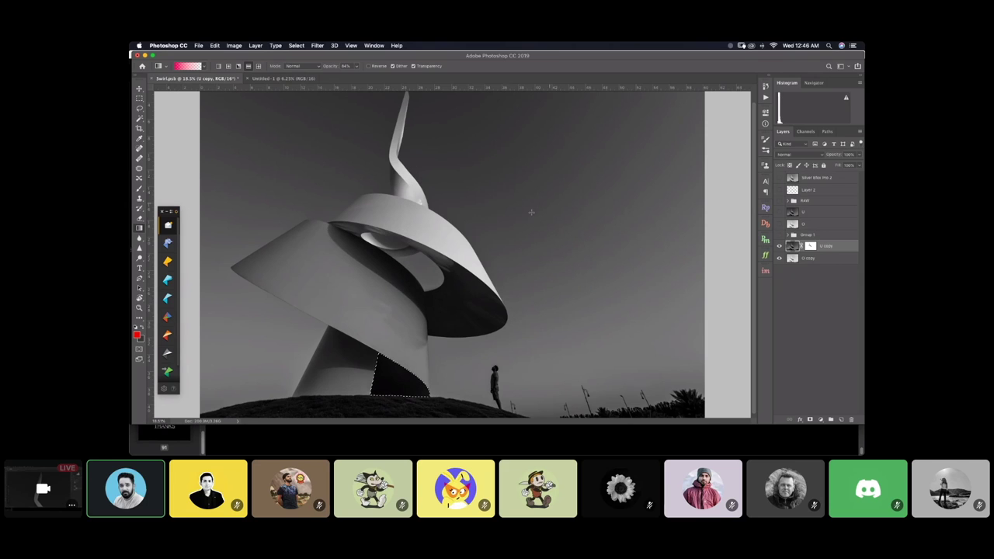
Load the "Big curve bottom" alpha channel as the selection
{"action": "left_click", "coordinate": [295, 45]}
{"action": "key", "text": "Escape"}
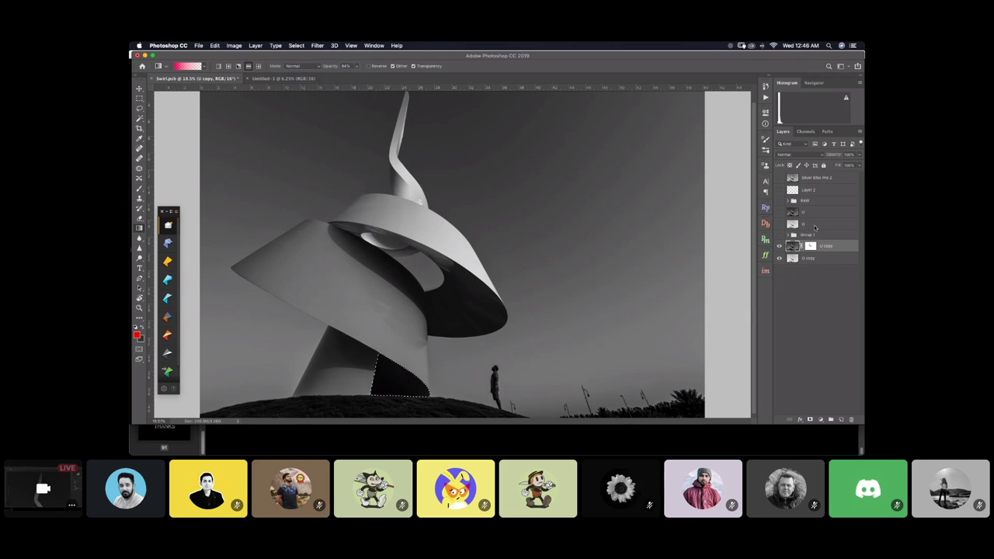
{"action": "left_click", "coordinate": [805, 131]}
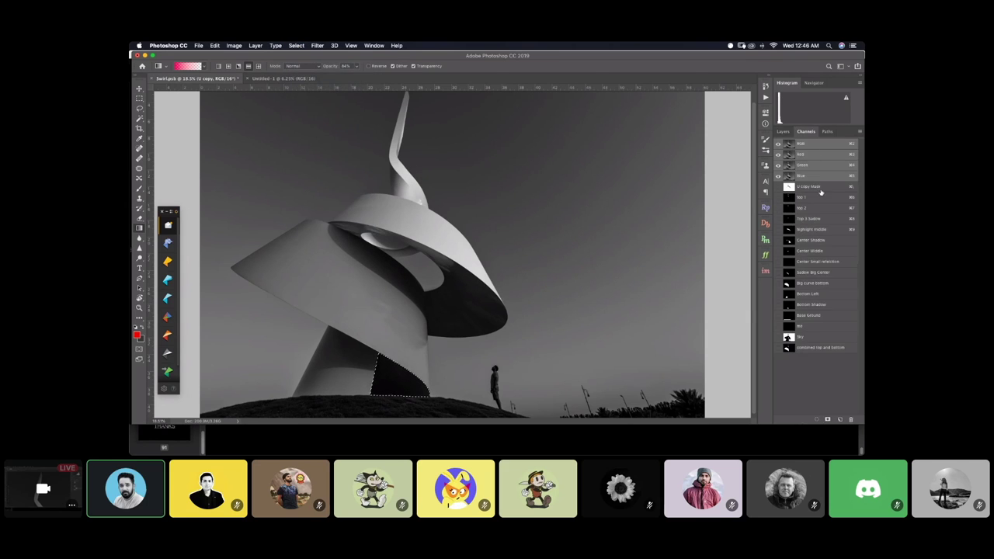
{"action": "left_click", "coordinate": [790, 290], "text": "super"}
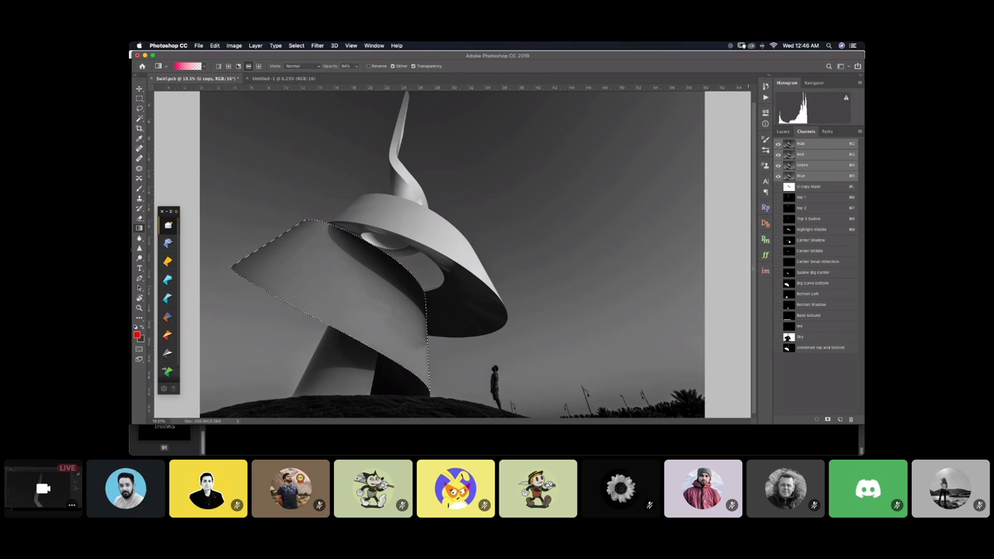
Brighten the big lower curve with a long diagonal black gradient on the U copy mask
{"action": "left_click", "coordinate": [783, 132]}
{"action": "left_click", "coordinate": [809, 245]}
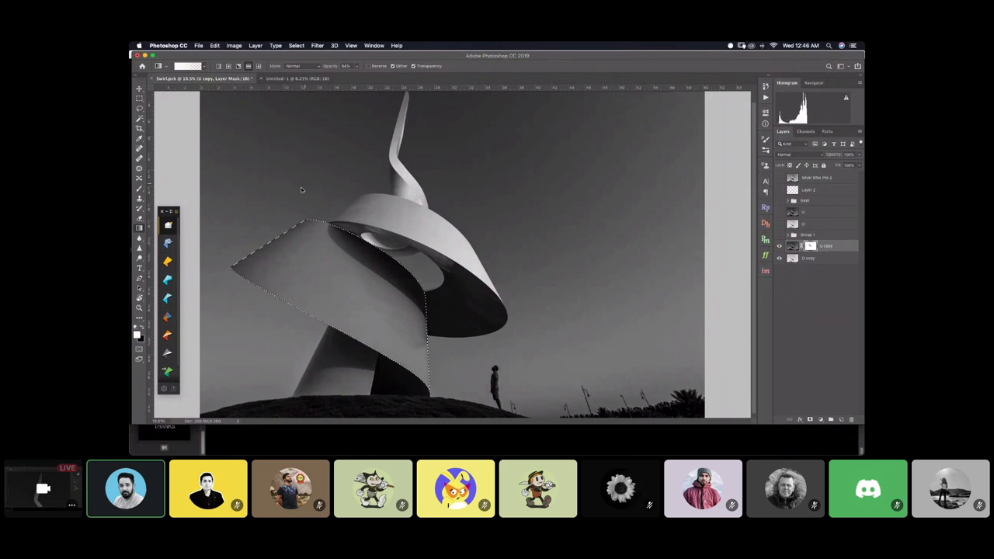
{"action": "key", "text": "x"}
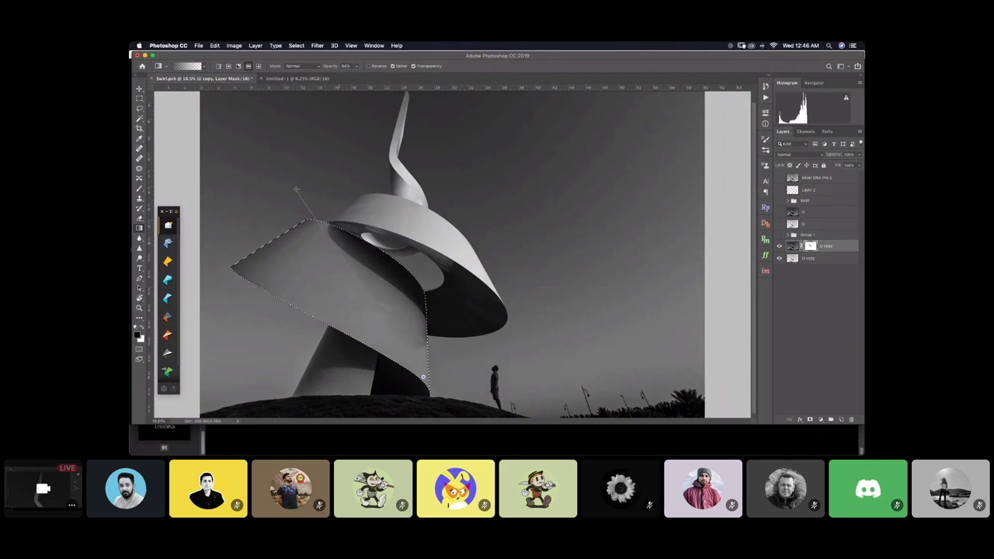
{"action": "left_click_drag", "start_coordinate": [423, 376], "coordinate": [296, 189]}
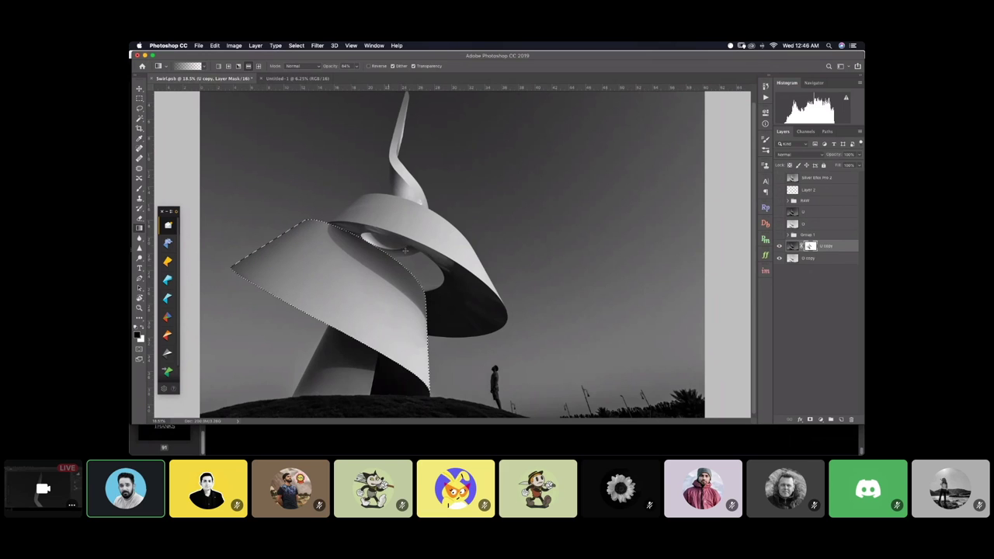
{"action": "scroll", "coordinate": [387, 288], "scroll_direction": "up", "scroll_amount": 5}
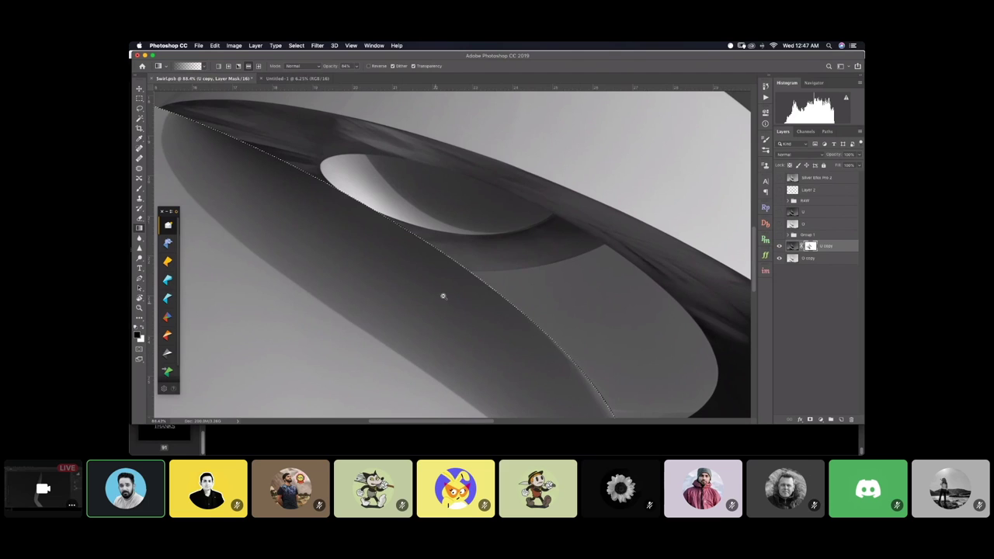
{"action": "scroll", "coordinate": [355, 246], "scroll_direction": "down", "scroll_amount": 3}
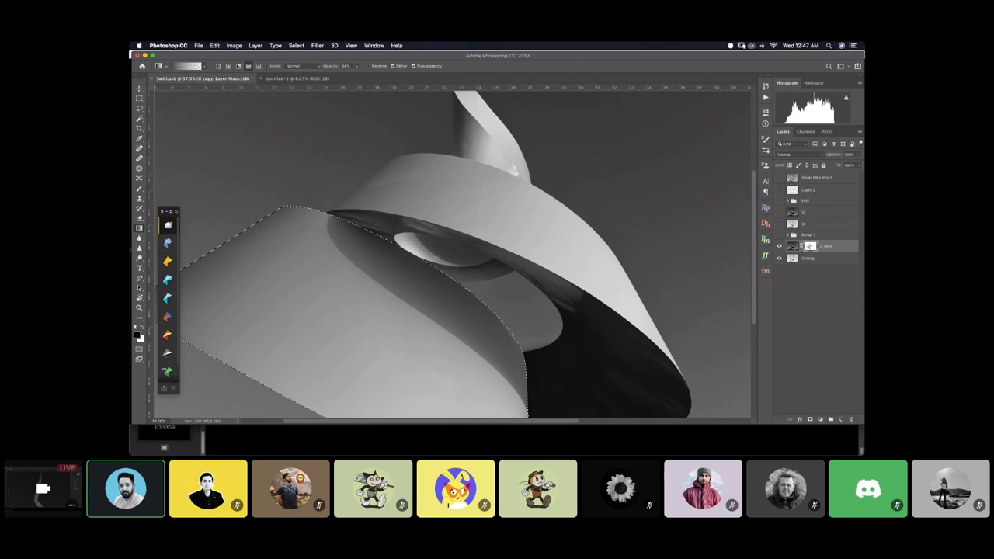
Load the saved "Sadow Big Center" selection to isolate the shadow inside the big lower curve
{"action": "left_click", "coordinate": [298, 46]}
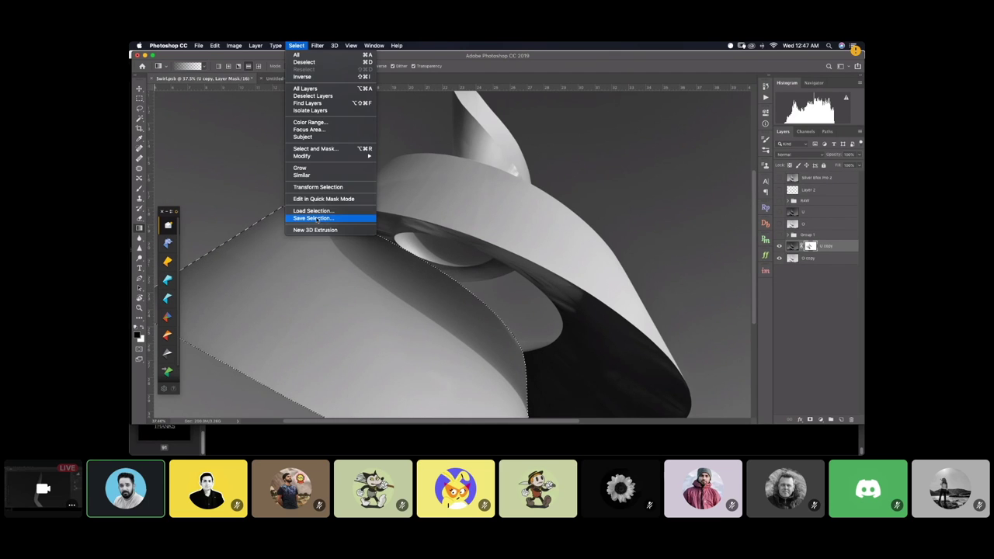
{"action": "left_click", "coordinate": [313, 211]}
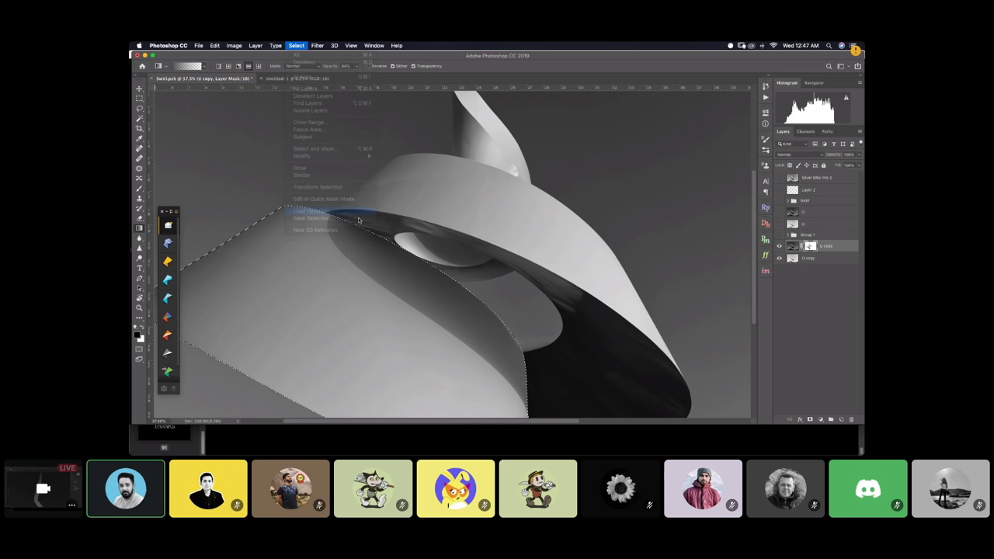
{"action": "left_click", "coordinate": [489, 204]}
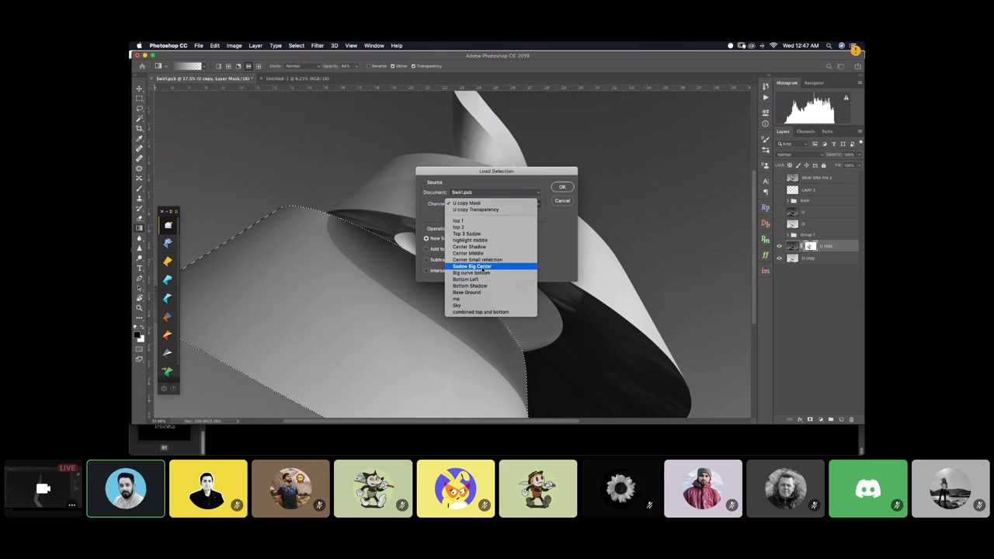
{"action": "left_click", "coordinate": [481, 265]}
{"action": "left_click", "coordinate": [562, 188]}
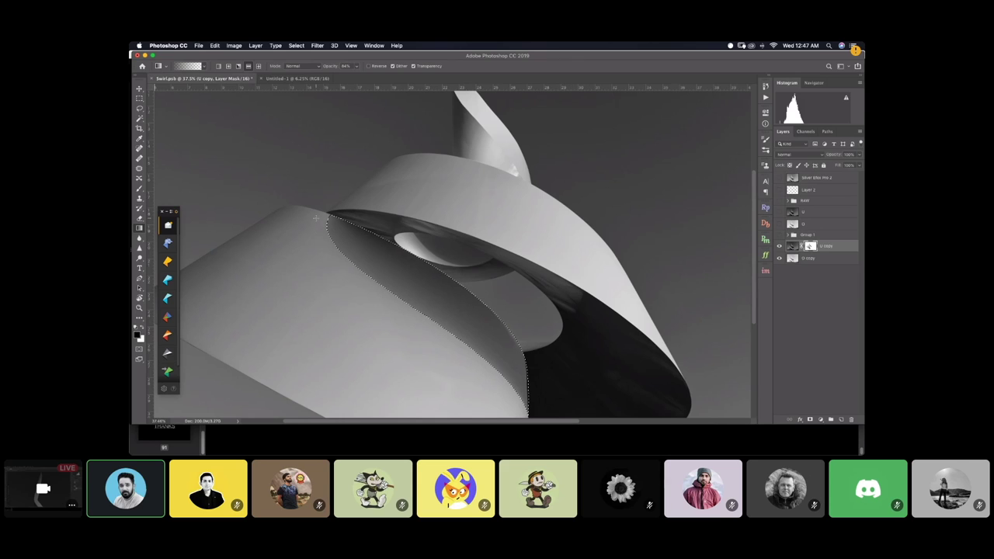
Try to fill the selected shadow on the U copy mask with black at 100% opacity
{"action": "key", "text": "shift+BackSpace"}
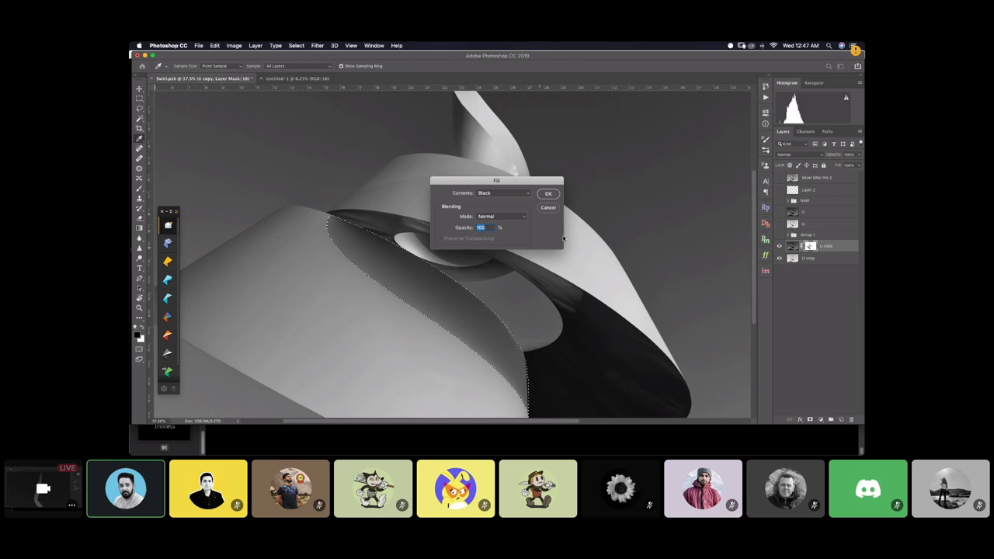
{"action": "left_click", "coordinate": [548, 194]}
{"action": "key", "text": "g"}
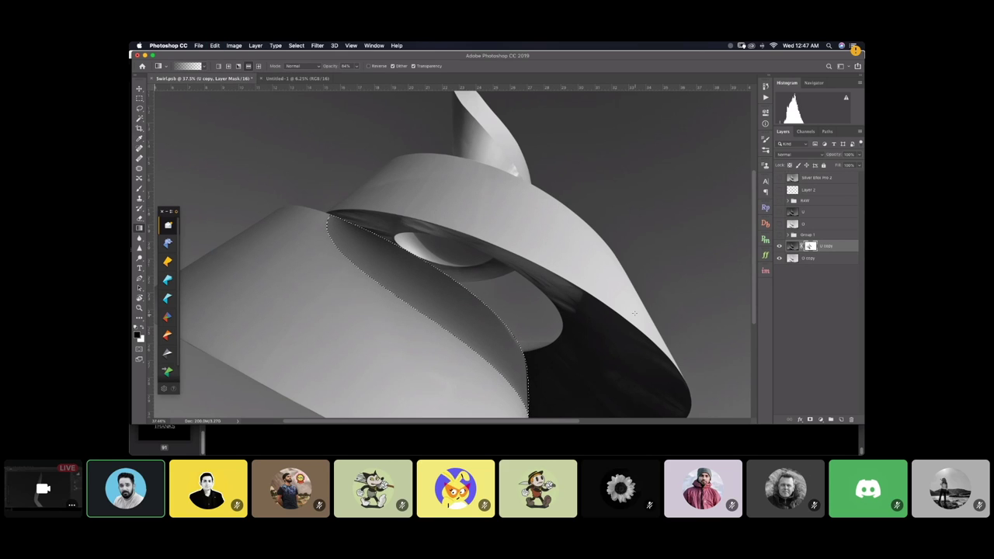
Fill the selected shadow inside the big curve with white at 100% opacity on the U copy mask, and clear the selection
{"action": "key", "text": "shift+BackSpace"}
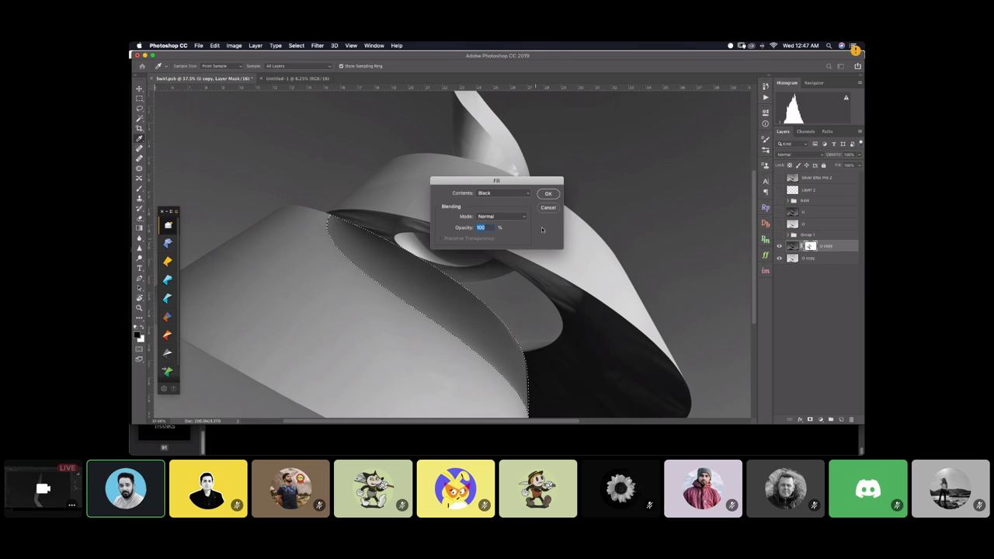
{"action": "left_click", "coordinate": [501, 196]}
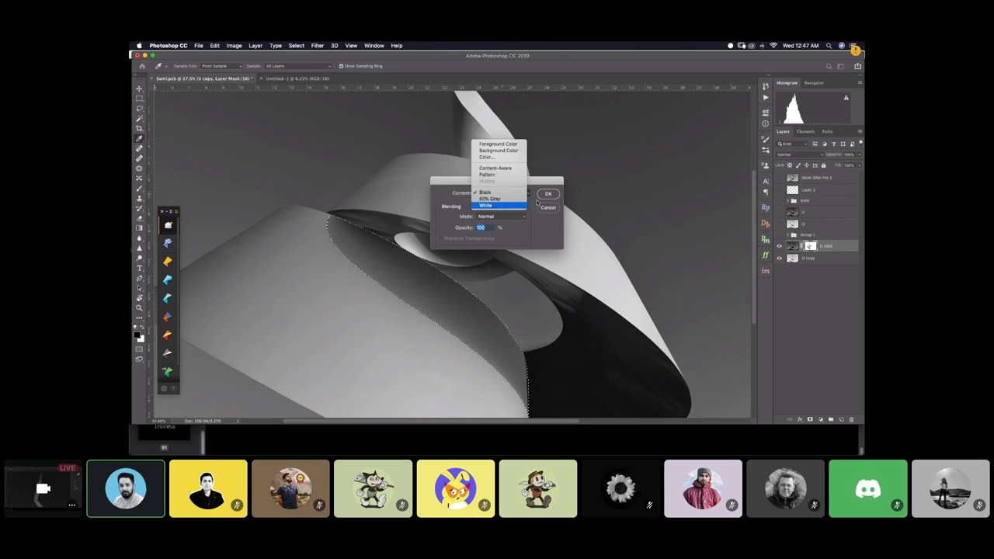
{"action": "left_click", "coordinate": [497, 205]}
{"action": "left_click", "coordinate": [548, 194]}
{"action": "key", "text": "super+d"}
{"action": "key", "text": "g"}
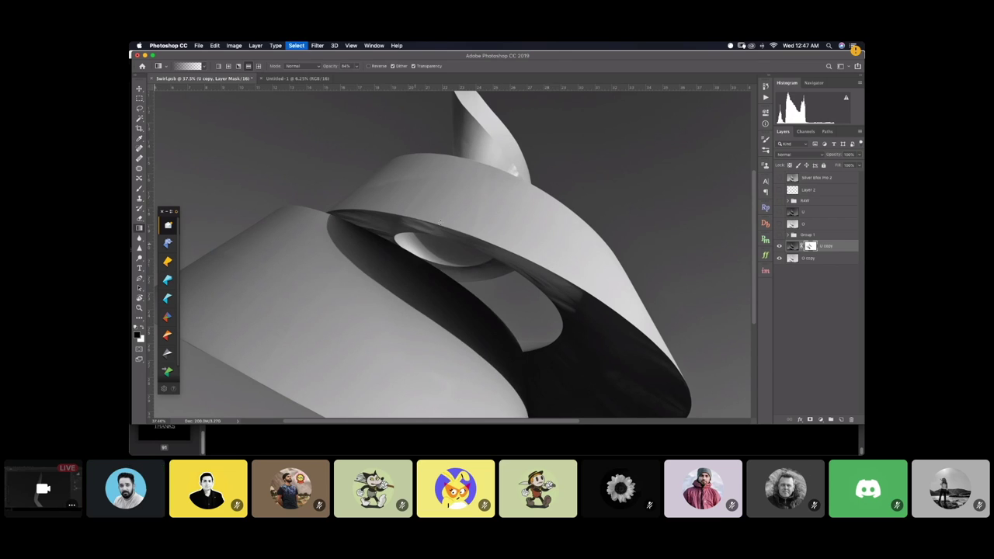
Compare the sculpture with the U copy mask disabled and enabled, and inspect the mask on its own
{"action": "scroll", "coordinate": [439, 223], "scroll_direction": "down", "scroll_amount": 5}
{"action": "scroll", "coordinate": [538, 281], "scroll_direction": "up", "scroll_amount": 2}
{"action": "scroll", "coordinate": [444, 269], "scroll_direction": "up", "scroll_amount": 3}
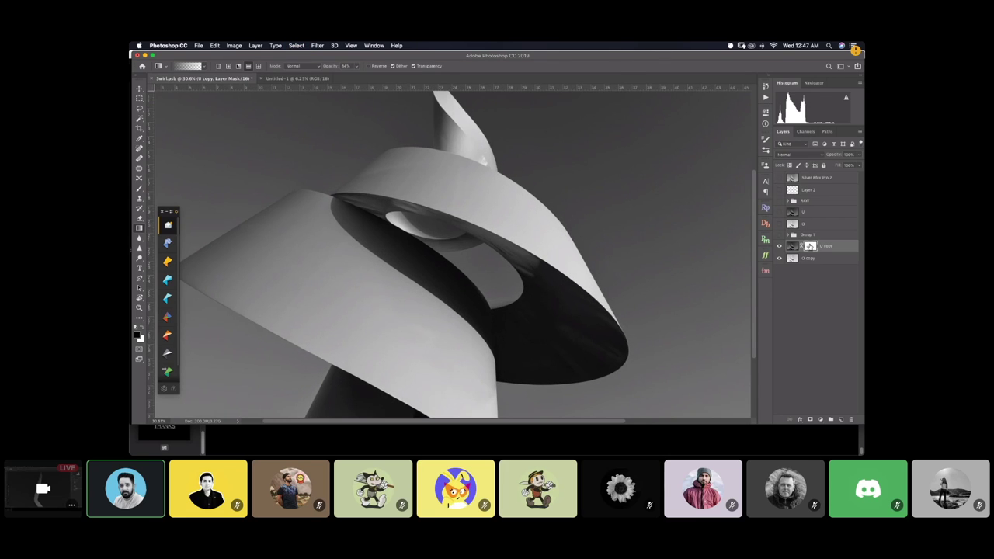
{"action": "left_click", "coordinate": [810, 247], "text": "shift"}
{"action": "left_click", "coordinate": [809, 246], "text": "shift"}
{"action": "left_click", "coordinate": [810, 246], "text": "alt"}
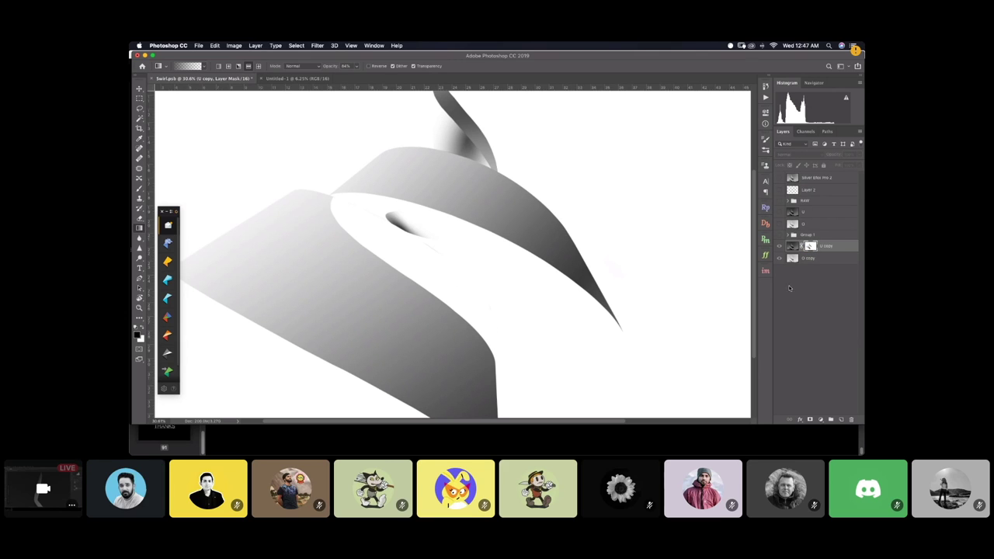
{"action": "left_click", "coordinate": [807, 247], "text": "alt"}
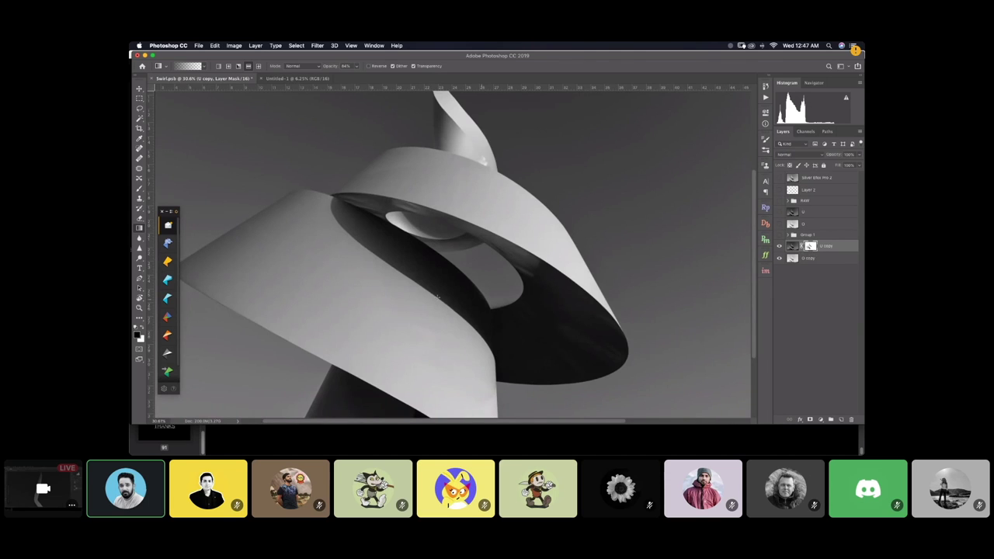
{"action": "scroll", "coordinate": [497, 265], "scroll_direction": "down", "scroll_amount": 5}
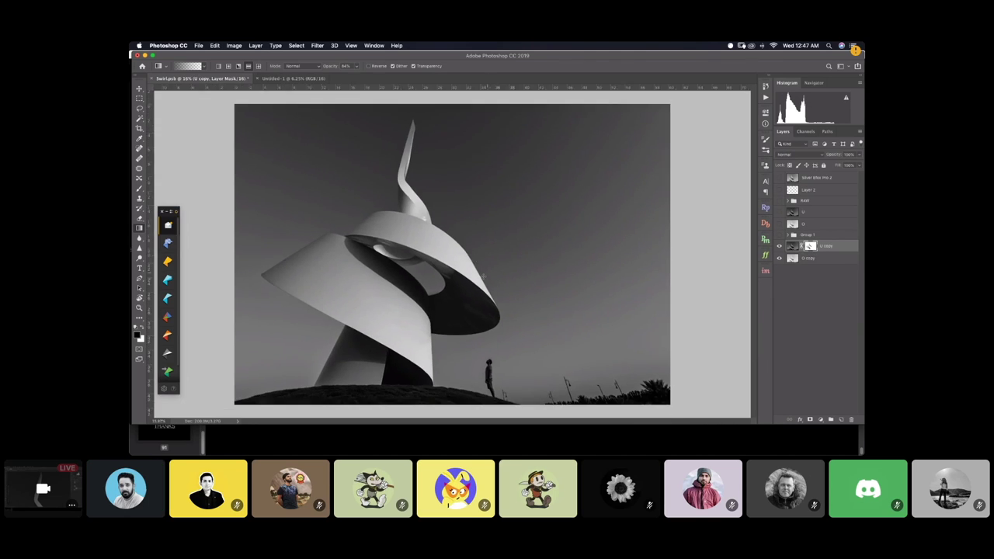
Load the saved "Big curve bottom" channel as a new selection
{"action": "key", "text": "super+alt+2"}
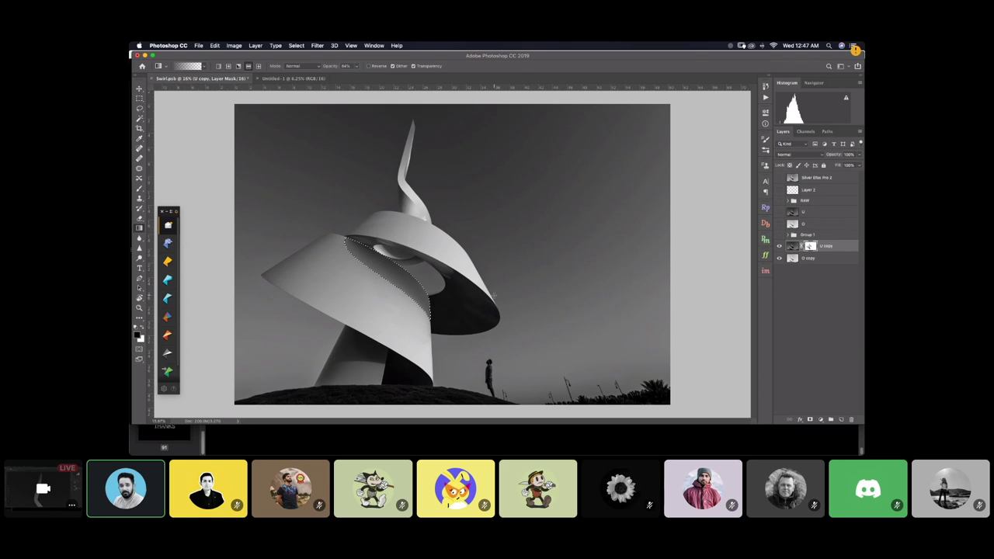
{"action": "key", "text": "super+d"}
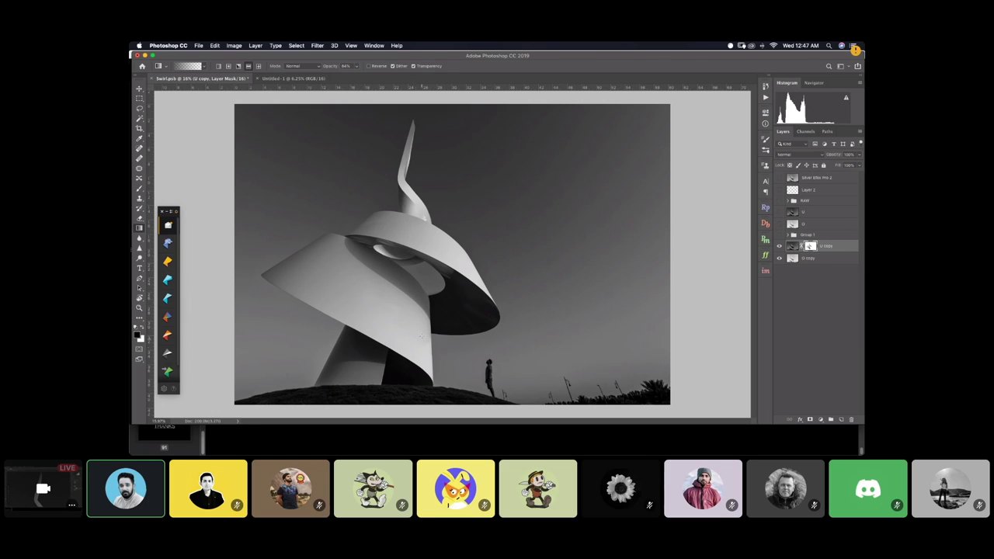
{"action": "key", "text": "shift+super+d"}
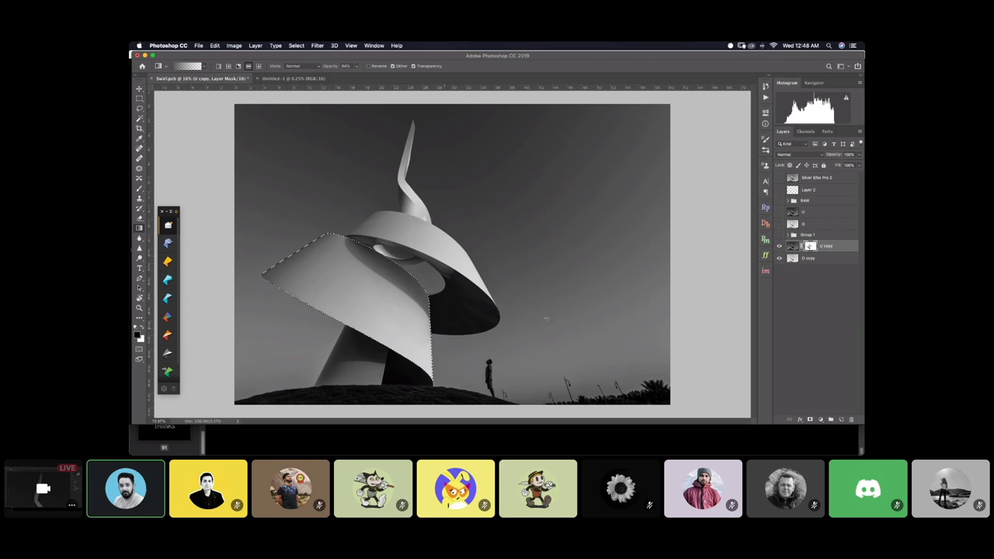
{"action": "left_click", "coordinate": [296, 45]}
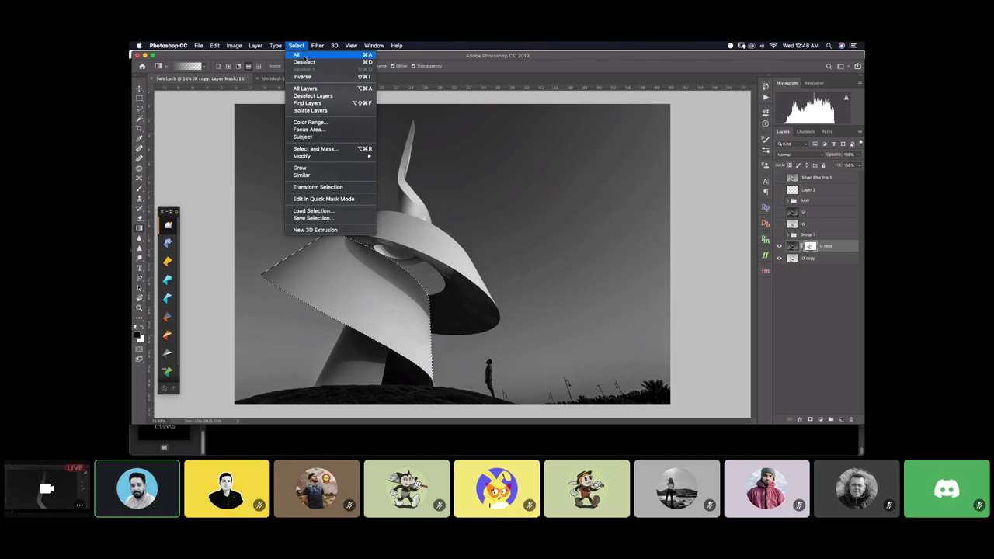
{"action": "left_click", "coordinate": [313, 210]}
{"action": "left_click", "coordinate": [493, 203]}
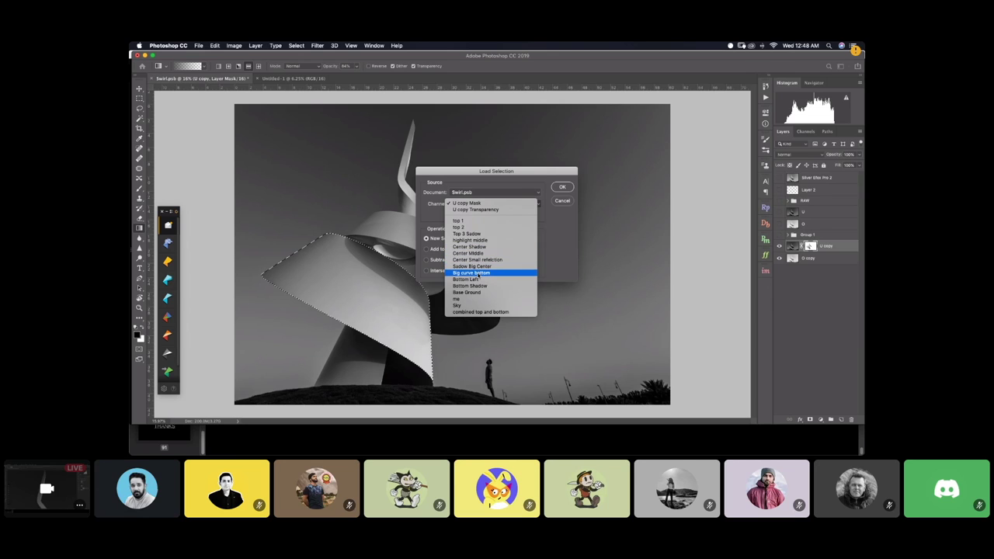
{"action": "left_click", "coordinate": [476, 274]}
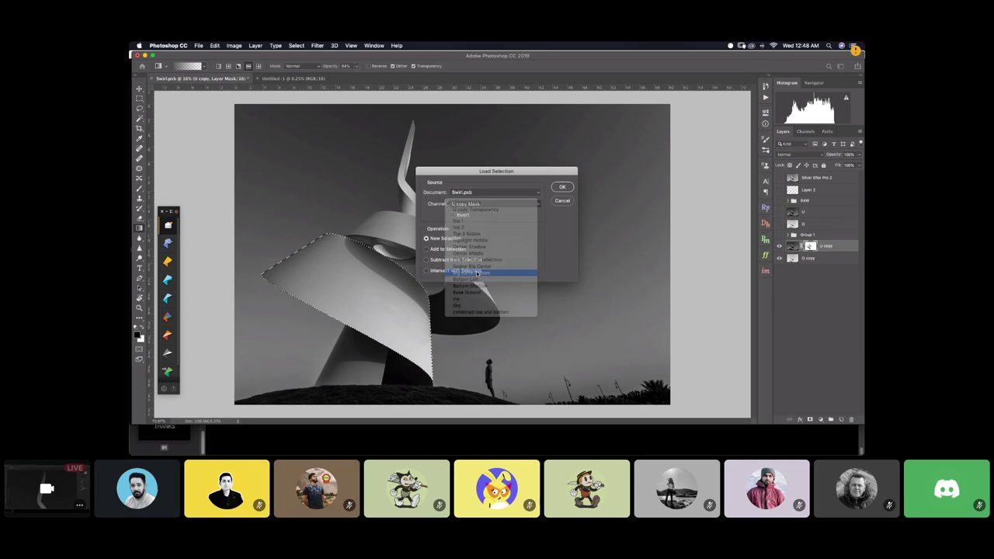
{"action": "left_click", "coordinate": [555, 189]}
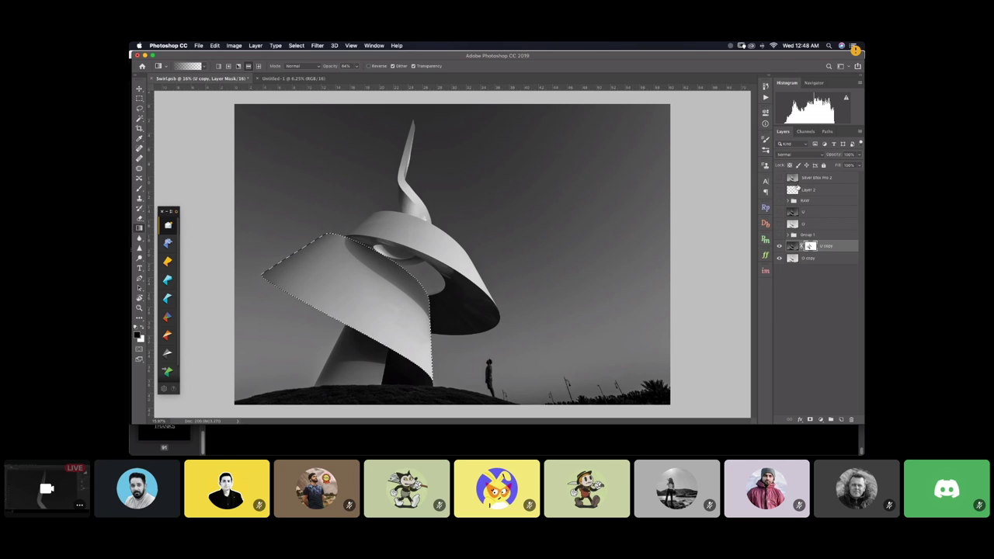
Load the saved selection of the shadow inside the big curve, swap the foreground and background colors, and clear the selection
{"action": "left_click", "coordinate": [296, 45]}
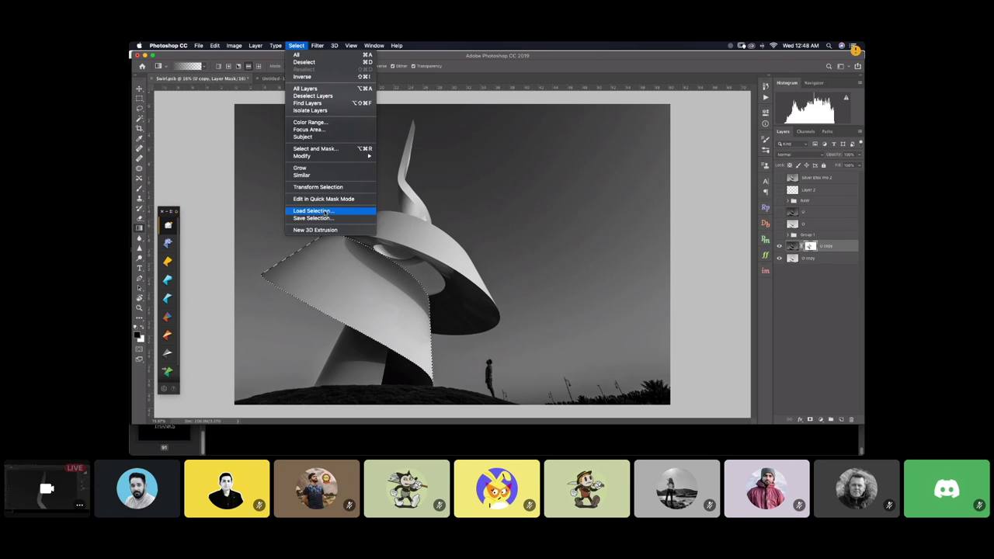
{"action": "left_click", "coordinate": [325, 213]}
{"action": "left_click", "coordinate": [513, 203]}
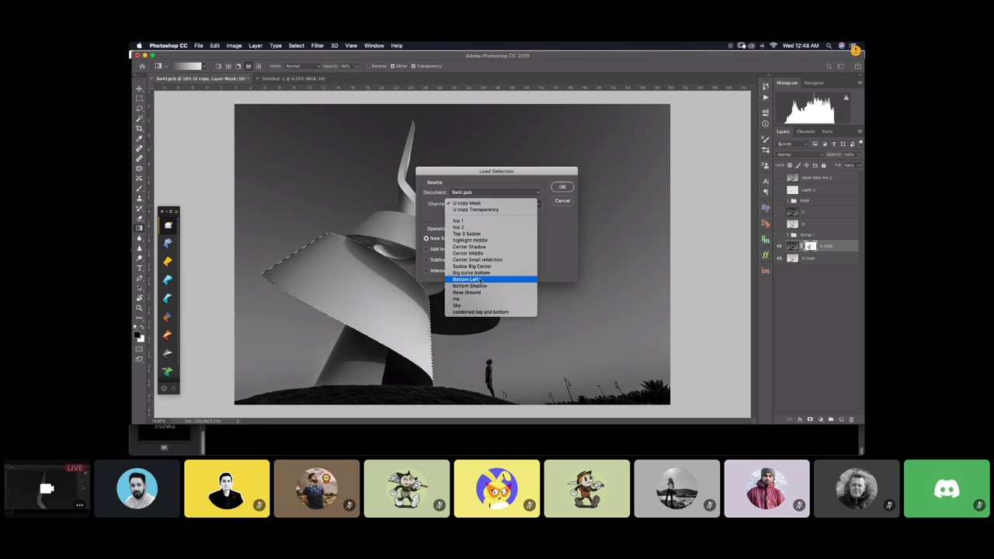
{"action": "left_click", "coordinate": [564, 188]}
{"action": "left_click", "coordinate": [562, 187]}
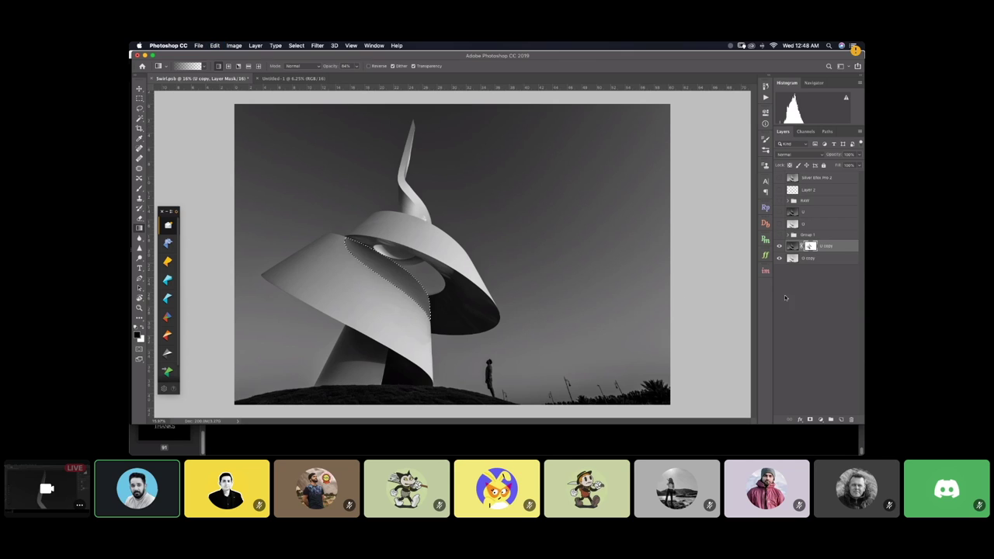
{"action": "key", "text": "x"}
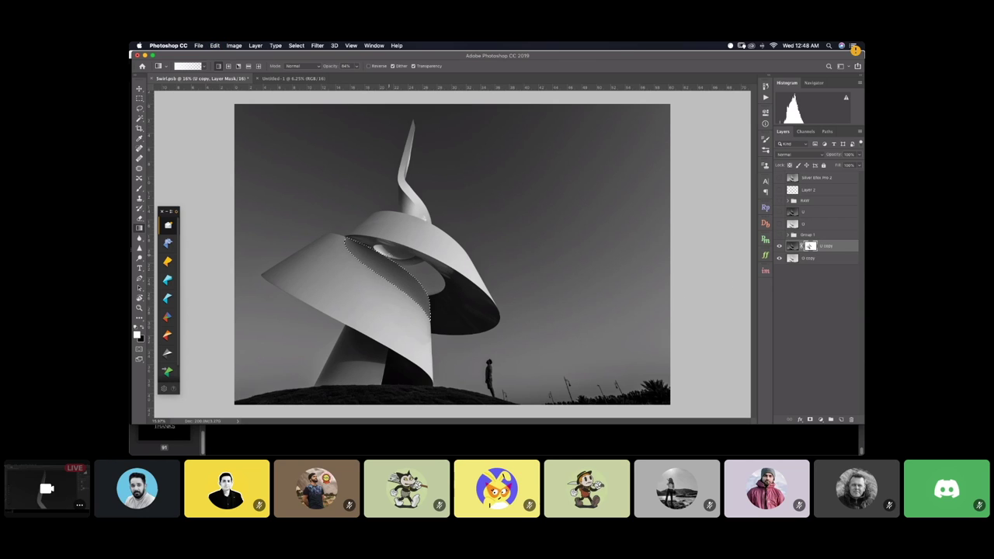
{"action": "key", "text": "super+d"}
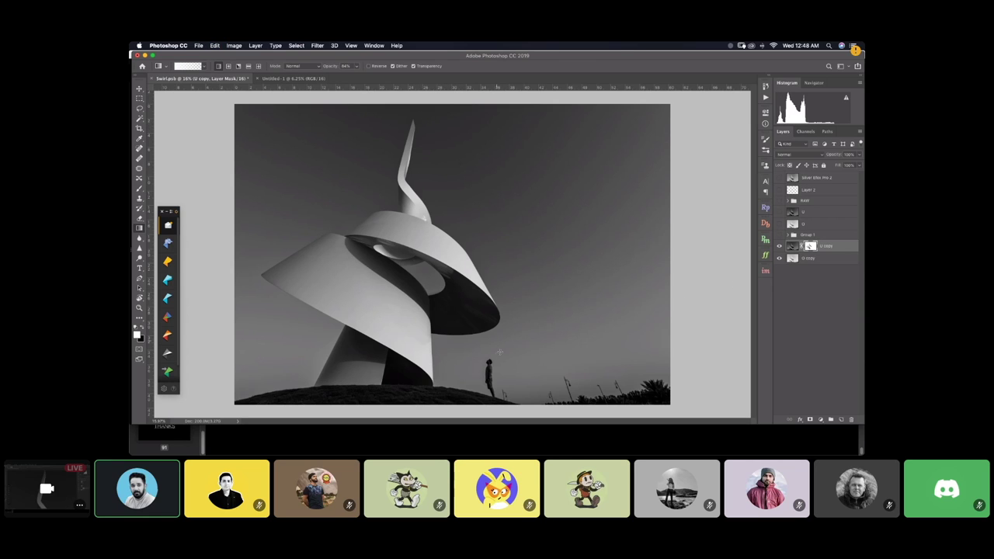
{"action": "scroll", "coordinate": [435, 270], "scroll_direction": "down", "scroll_amount": 3}
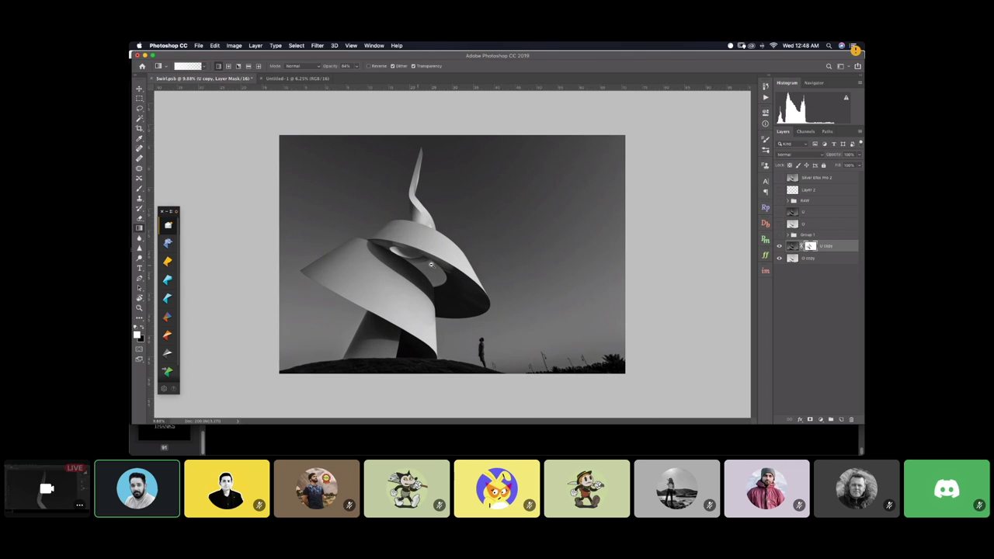
{"action": "scroll", "coordinate": [431, 265], "scroll_direction": "up", "scroll_amount": 3}
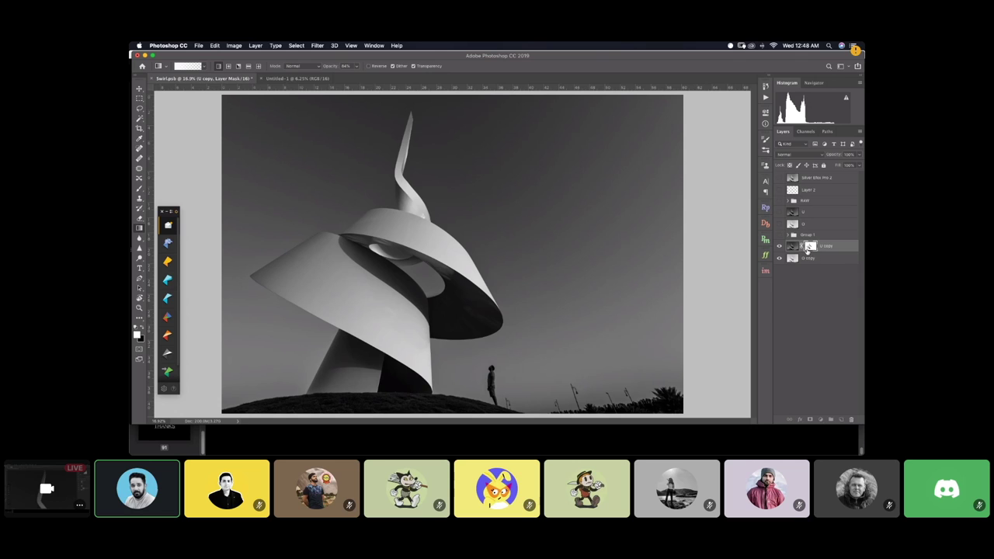
Load the saved "Bottom Shadow" channel as the selection
{"action": "left_click", "coordinate": [296, 45]}
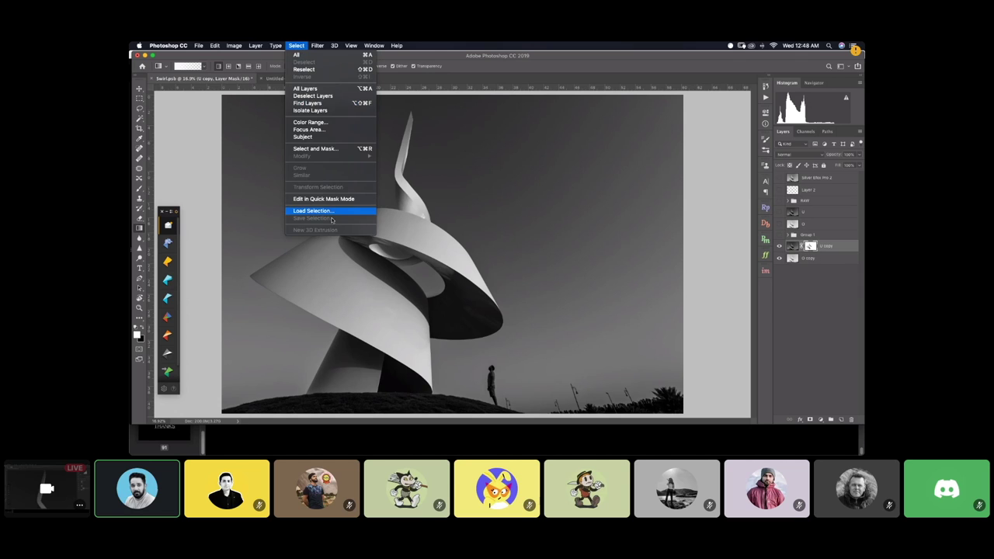
{"action": "left_click", "coordinate": [322, 212]}
{"action": "left_click", "coordinate": [497, 204]}
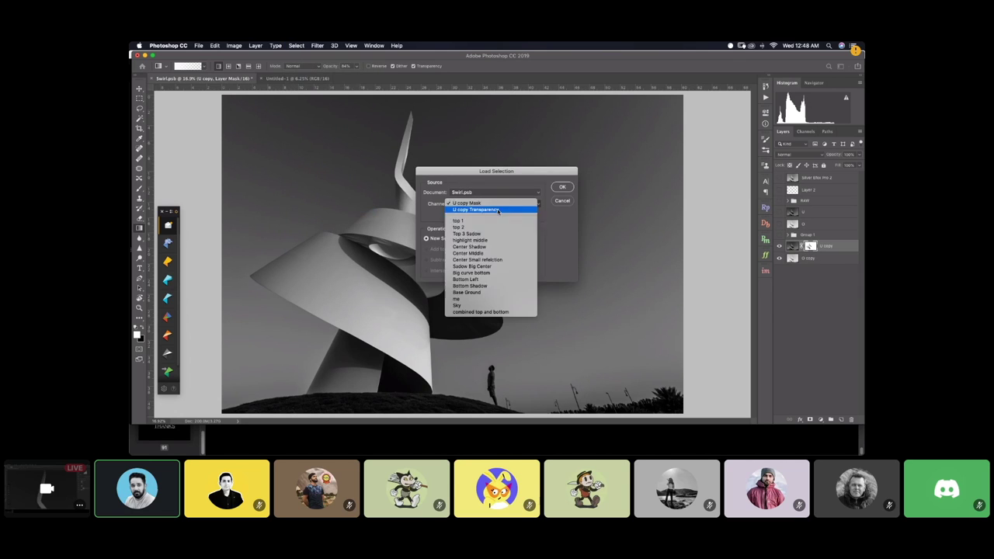
{"action": "left_click", "coordinate": [479, 287]}
{"action": "left_click", "coordinate": [556, 189]}
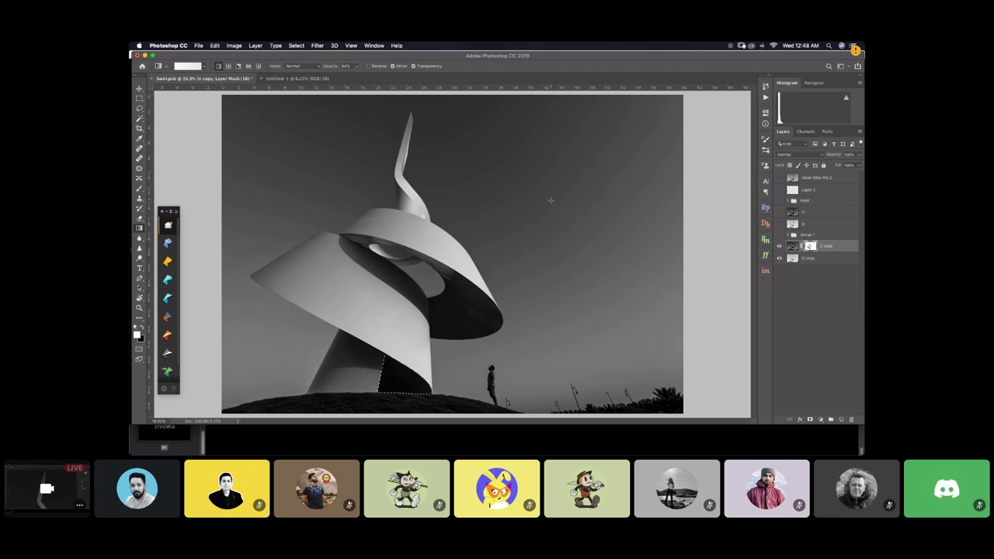
Examine the "combined top and bottom" and "Bottom Left" alpha channels to find the one covering the sculpture's base
{"action": "left_click", "coordinate": [805, 131]}
{"action": "left_click", "coordinate": [804, 295]}
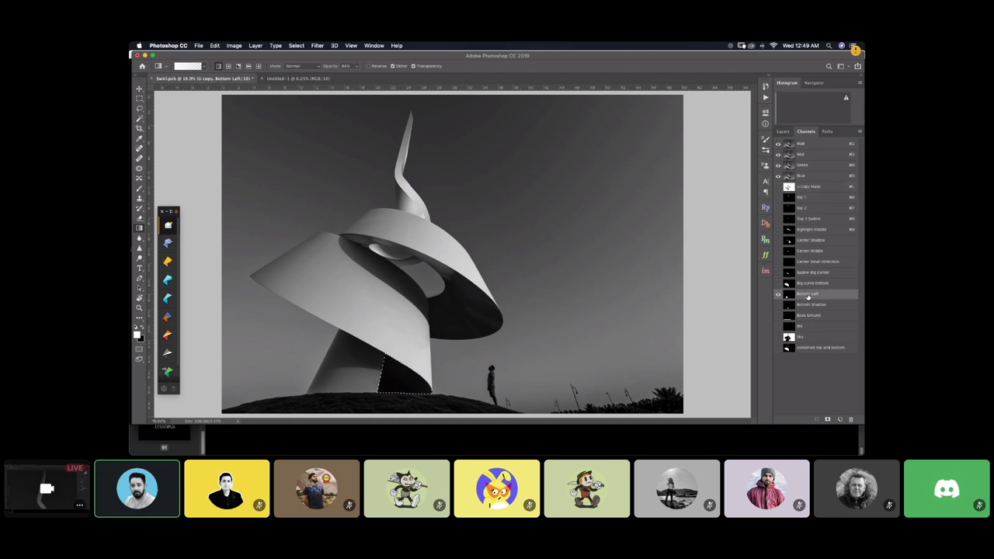
{"action": "left_click", "coordinate": [800, 144]}
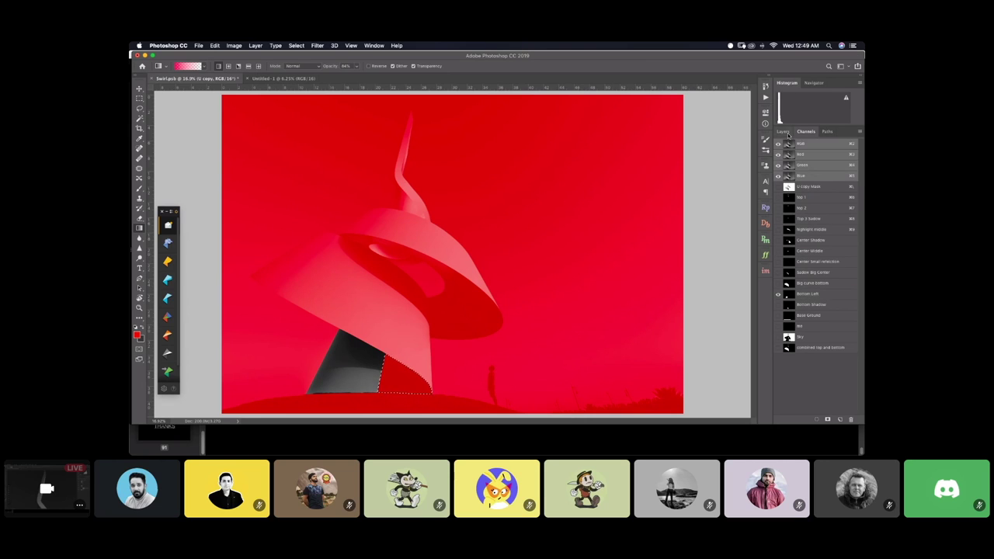
{"action": "left_click", "coordinate": [785, 132]}
{"action": "left_click", "coordinate": [805, 131]}
{"action": "left_click", "coordinate": [792, 348]}
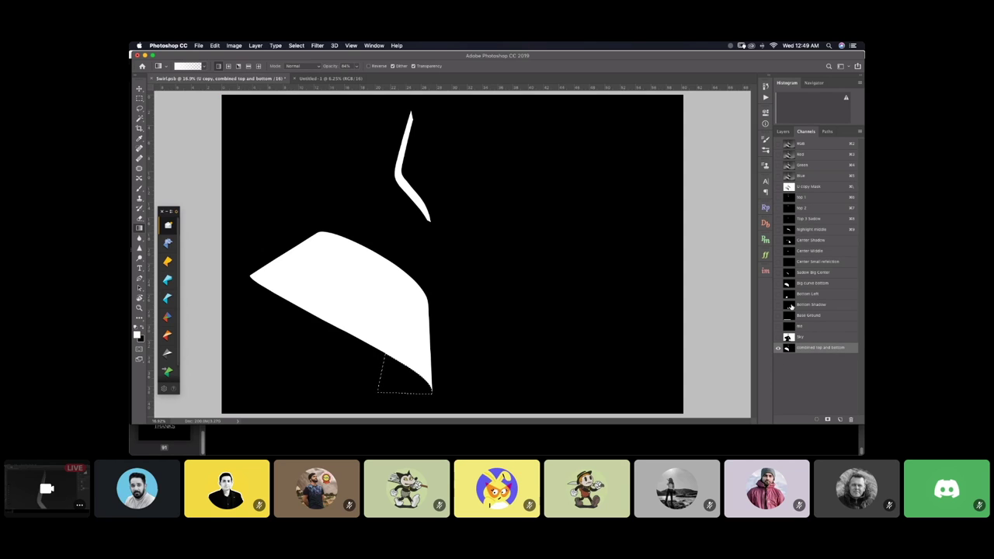
{"action": "left_click", "coordinate": [793, 294]}
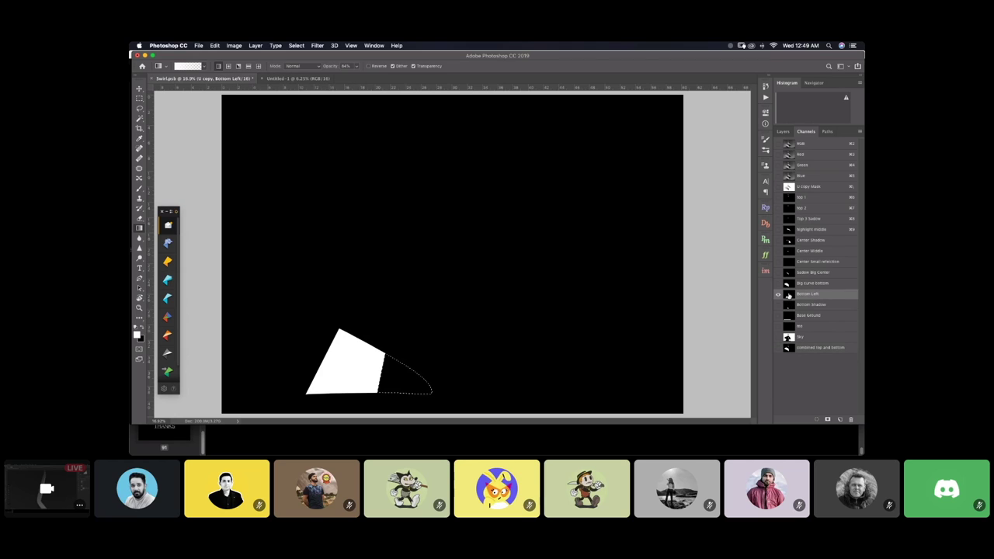
Replace the current selection with the "Bottom Left" alpha channel and return to the composite image and its layers
{"action": "key", "text": "super+d"}
{"action": "left_click", "coordinate": [788, 297], "text": "super"}
{"action": "left_click", "coordinate": [795, 145]}
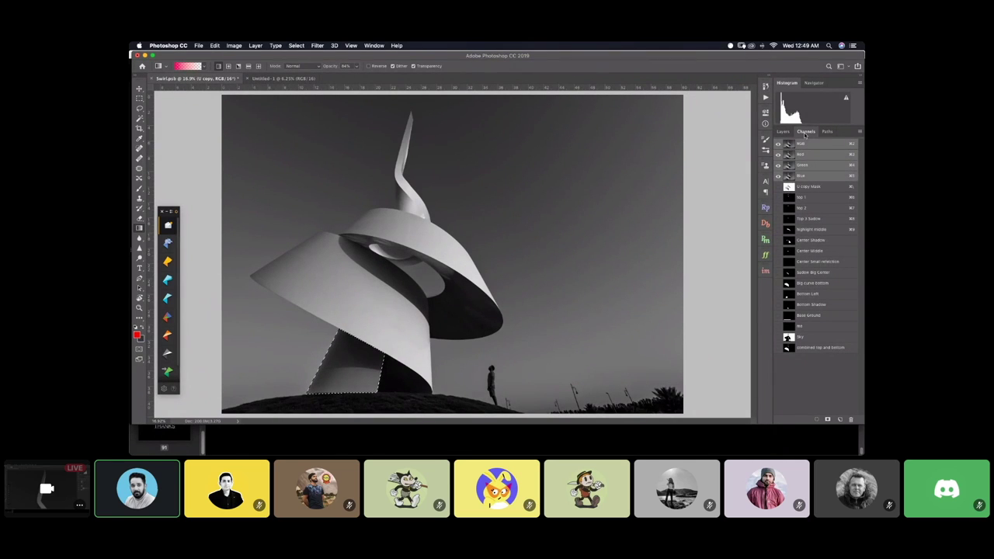
{"action": "left_click", "coordinate": [781, 131]}
Brighten the selected left part of the base with an upward black linear gradient on the U copy mask
{"action": "double_click", "coordinate": [809, 247]}
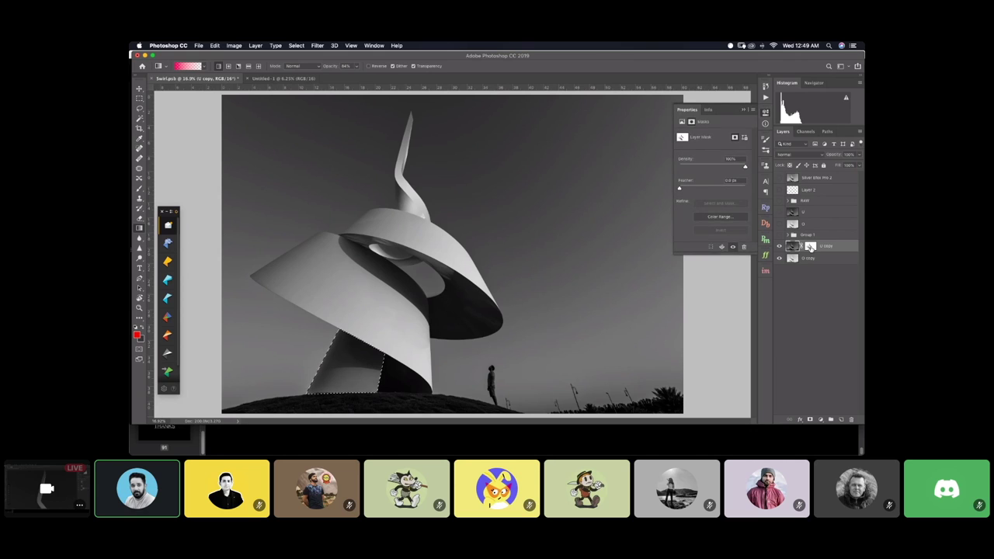
{"action": "key", "text": "d"}
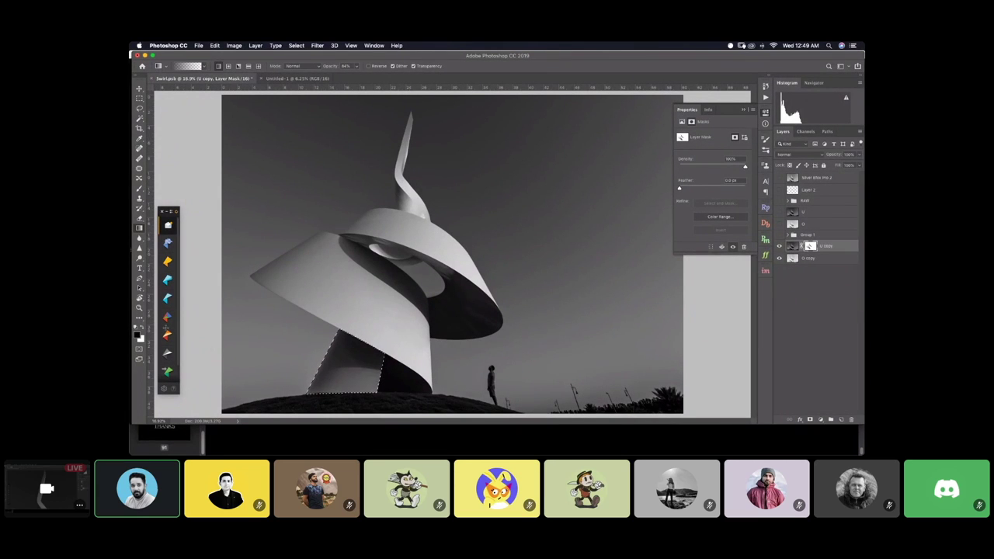
{"action": "left_click_drag", "start_coordinate": [377, 392], "coordinate": [374, 339]}
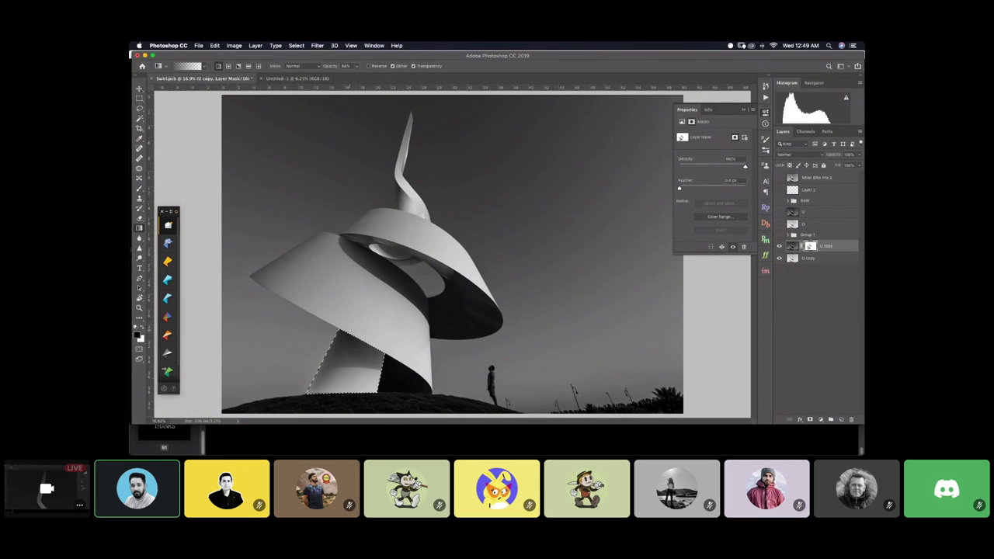
Darken the upper left of the selected base with white gradients on the U copy mask, and clear the selection
{"action": "key", "text": "x"}
{"action": "left_click_drag", "start_coordinate": [351, 310], "coordinate": [340, 364]}
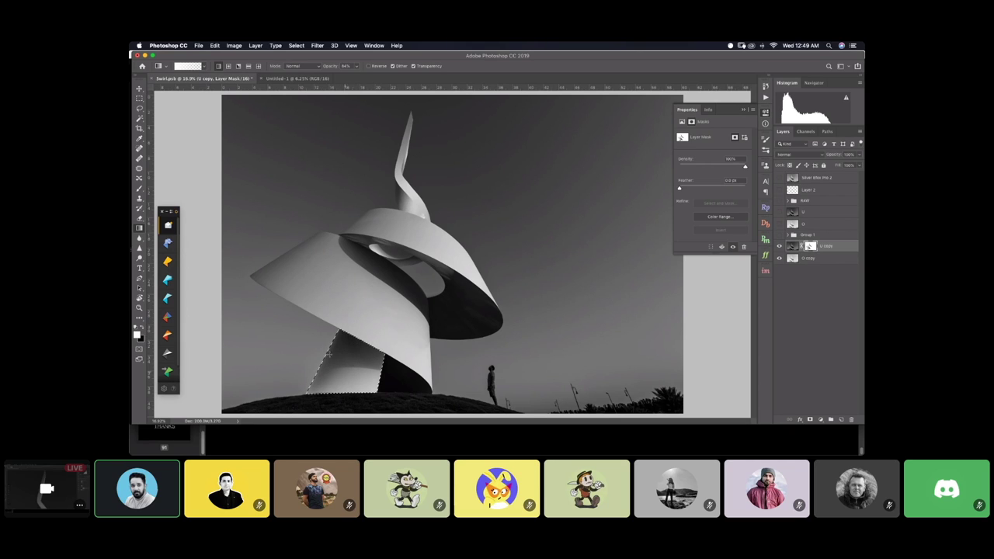
{"action": "left_click_drag", "start_coordinate": [325, 329], "coordinate": [324, 329]}
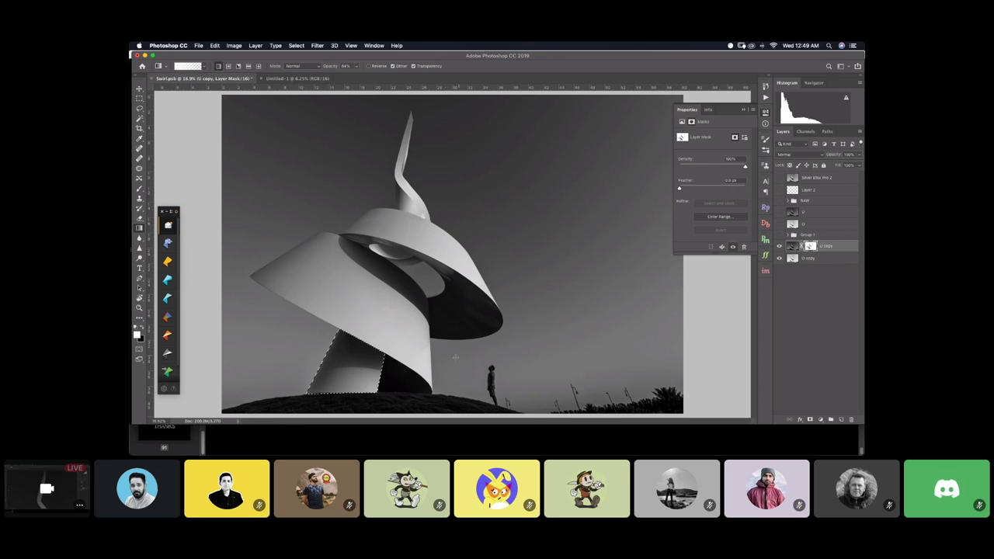
{"action": "key", "text": "super+d"}
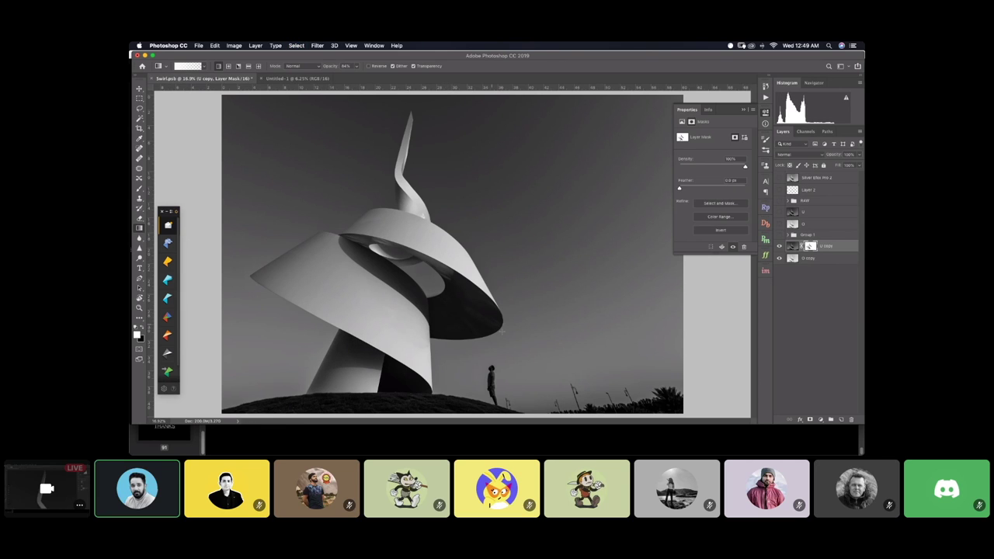
Compare the image with the U copy layer mask disabled and enabled, with the mask properties closed
{"action": "left_click", "coordinate": [743, 110]}
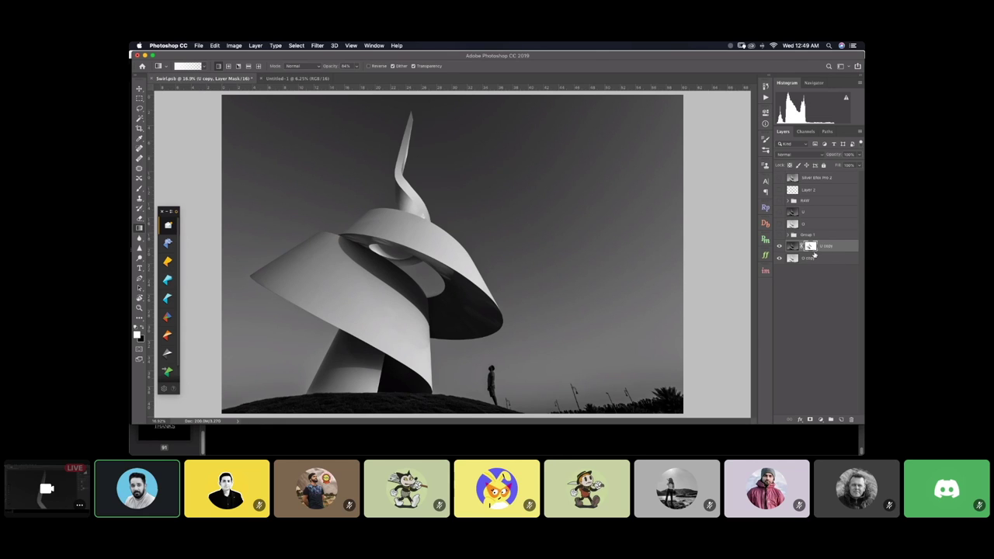
{"action": "left_click", "coordinate": [810, 248], "text": "shift"}
{"action": "left_click", "coordinate": [810, 248], "text": "shift"}
{"action": "left_click", "coordinate": [811, 247], "text": "shift"}
{"action": "left_click", "coordinate": [811, 247], "text": "shift"}
{"action": "left_click", "coordinate": [811, 249], "text": "shift"}
{"action": "key", "text": "super+2"}
{"action": "left_click", "coordinate": [811, 247], "text": "shift"}
{"action": "left_click", "coordinate": [811, 248], "text": "shift"}
{"action": "left_click", "coordinate": [812, 249], "text": "shift"}
{"action": "left_click", "coordinate": [812, 249], "text": "shift"}
{"action": "left_click", "coordinate": [811, 247], "text": "shift"}
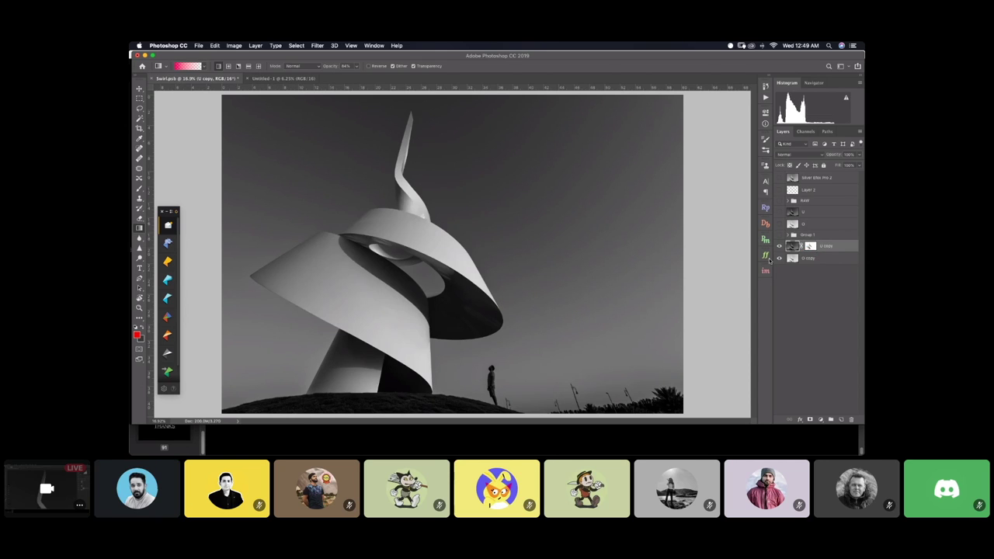
{"action": "scroll", "coordinate": [481, 194], "scroll_direction": "down", "scroll_amount": 3}
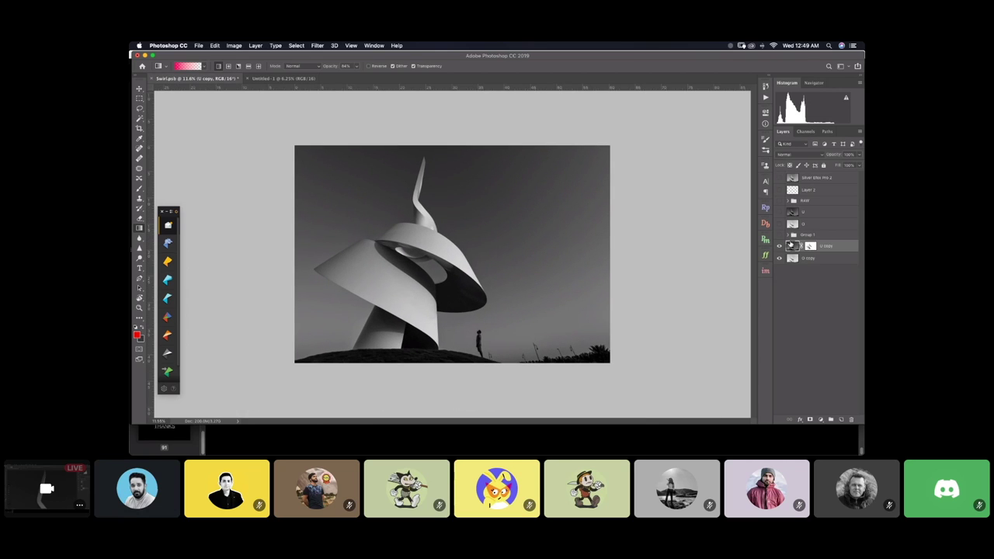
{"action": "left_click", "coordinate": [810, 247], "text": "shift"}
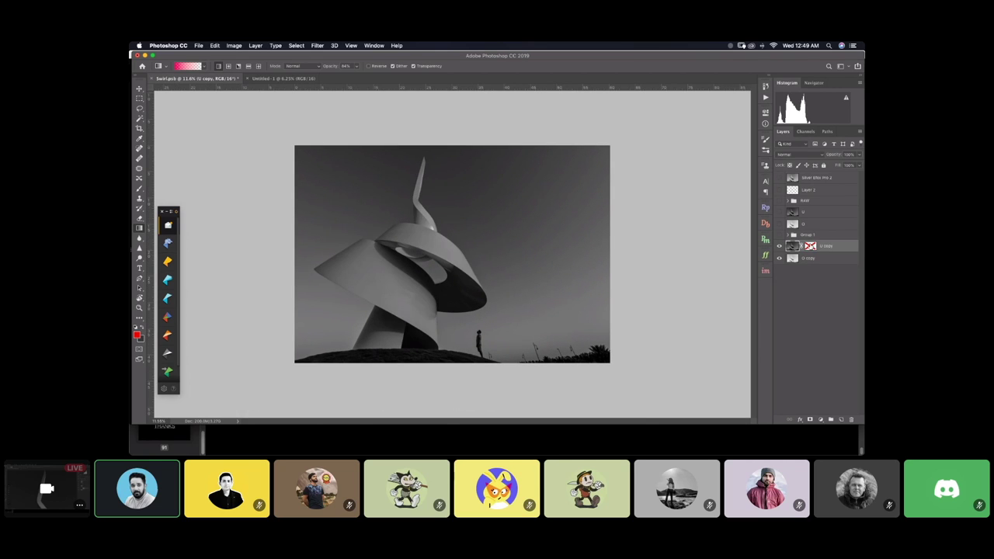
{"action": "left_click", "coordinate": [811, 246], "text": "shift"}
{"action": "left_click", "coordinate": [811, 247], "text": "shift"}
{"action": "left_click", "coordinate": [810, 247], "text": "shift"}
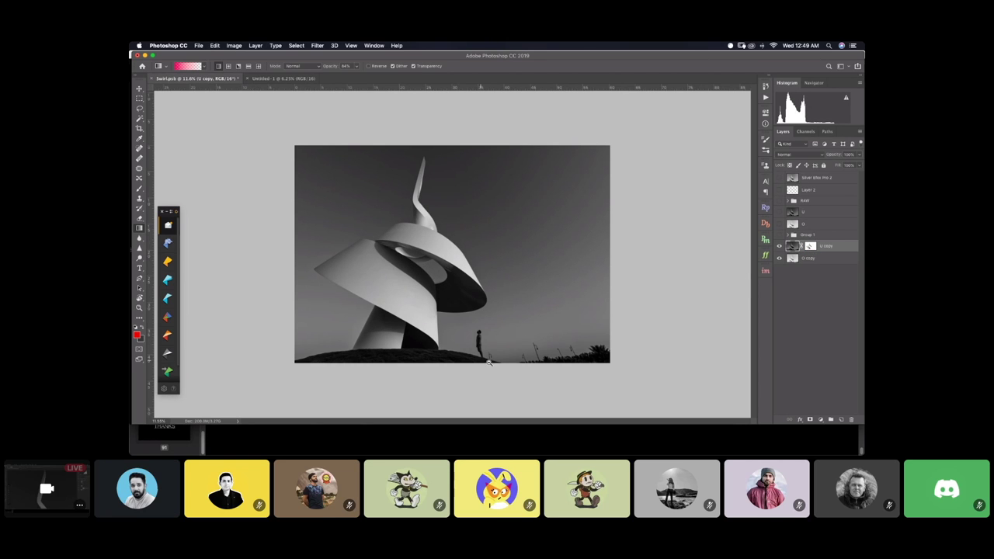
Load the saved selection that outlines the standing man beside the sculpture
{"action": "scroll", "coordinate": [497, 361], "scroll_direction": "up", "scroll_amount": 3}
{"action": "scroll", "coordinate": [548, 361], "scroll_direction": "down", "scroll_amount": 4}
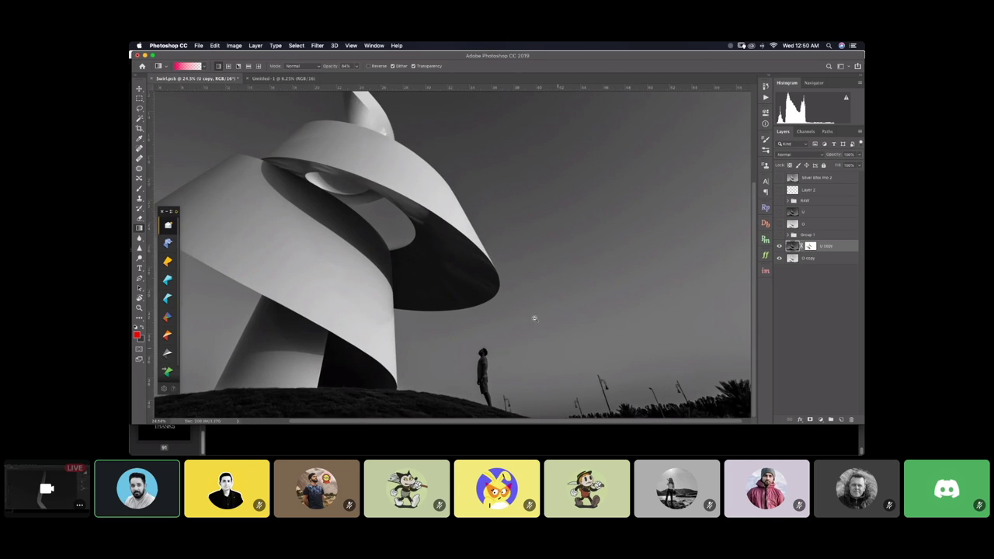
{"action": "scroll", "coordinate": [482, 346], "scroll_direction": "up", "scroll_amount": 5}
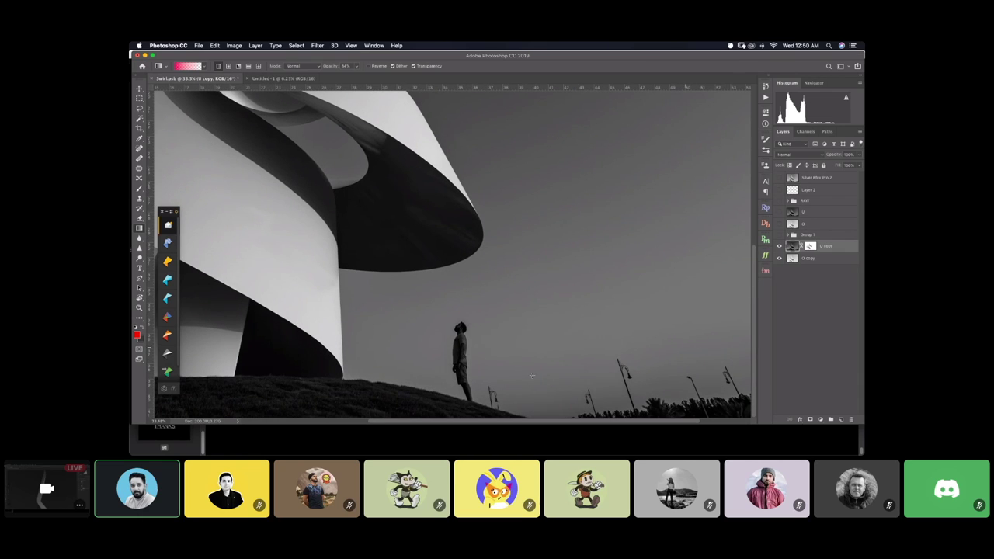
{"action": "left_click", "coordinate": [298, 45]}
{"action": "left_click", "coordinate": [486, 227]}
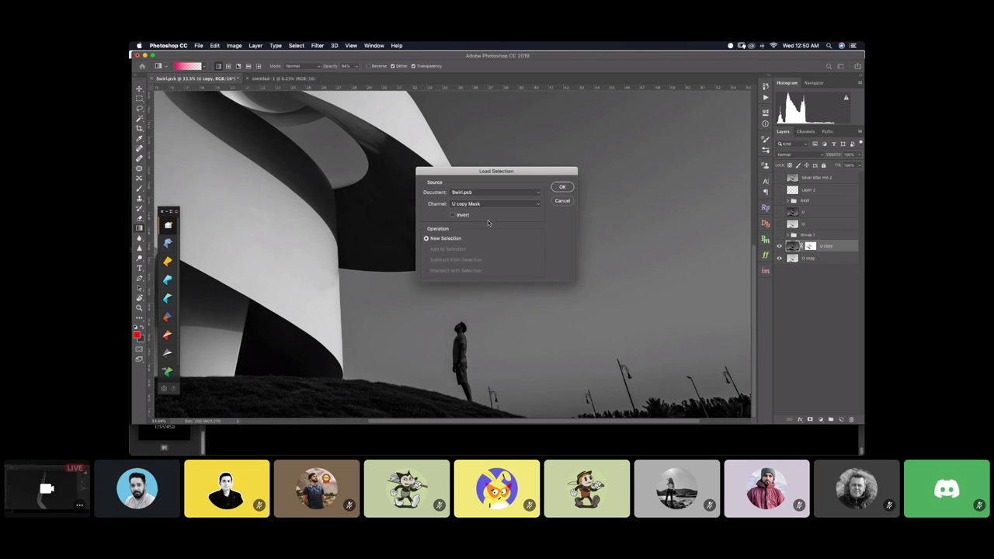
{"action": "left_click", "coordinate": [490, 204]}
{"action": "left_click", "coordinate": [504, 298]}
{"action": "left_click", "coordinate": [562, 187]}
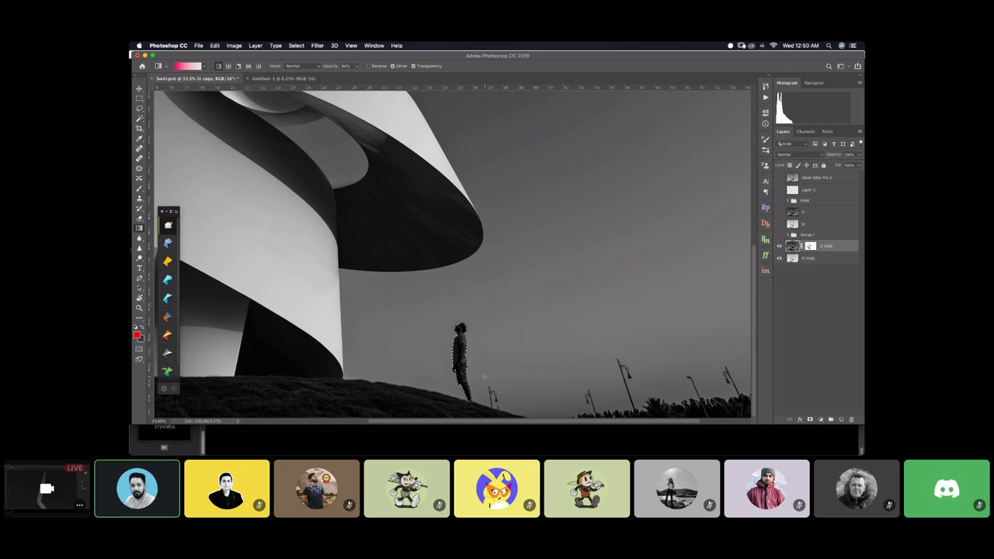
Brighten the selected man with a reflected black gradient on the U copy mask, and clear the selection
{"action": "scroll", "coordinate": [458, 411], "scroll_direction": "up", "scroll_amount": 5}
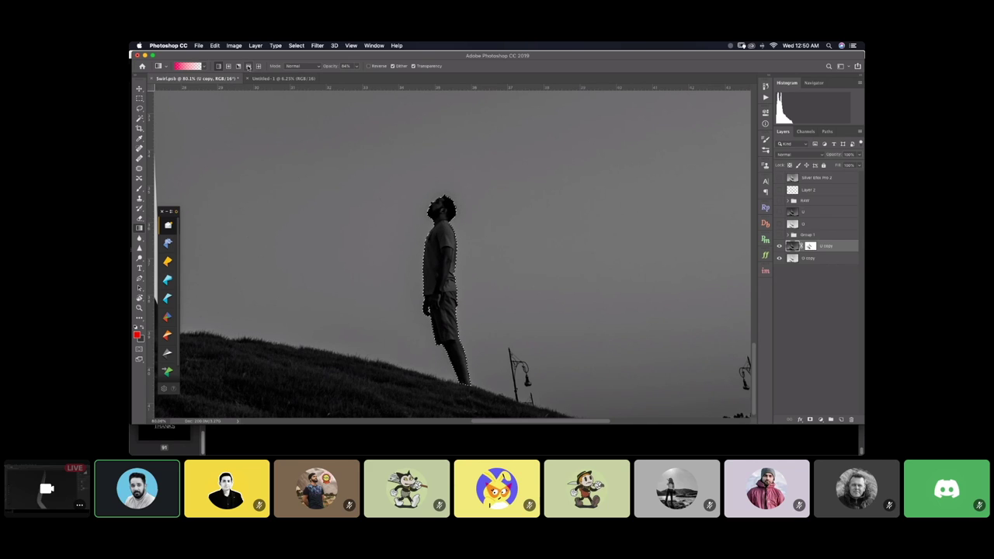
{"action": "left_click_drag", "start_coordinate": [331, 67], "coordinate": [305, 69]}
{"action": "left_click_drag", "start_coordinate": [481, 271], "coordinate": [482, 288]}
{"action": "key", "text": "super+z"}
{"action": "key", "text": "super+backslash"}
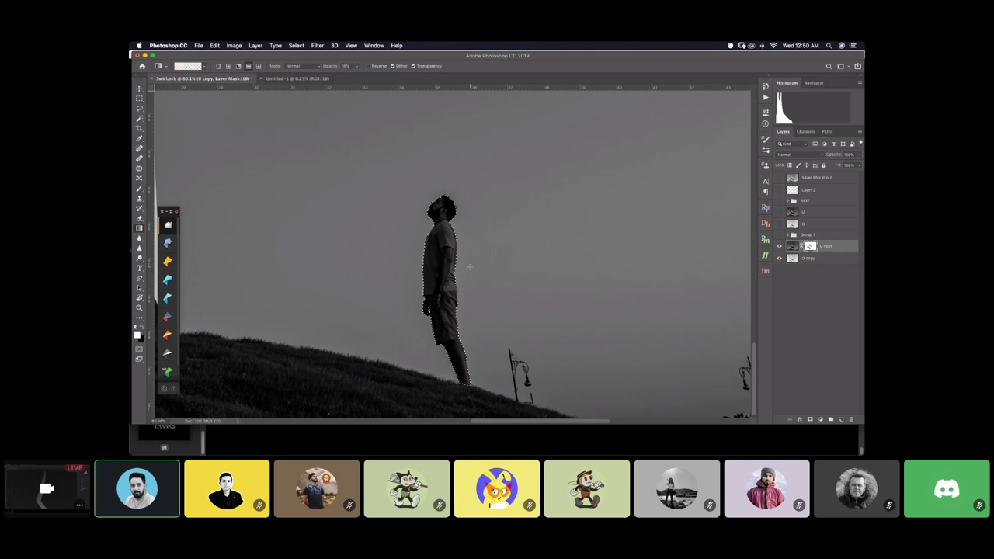
{"action": "key", "text": "x"}
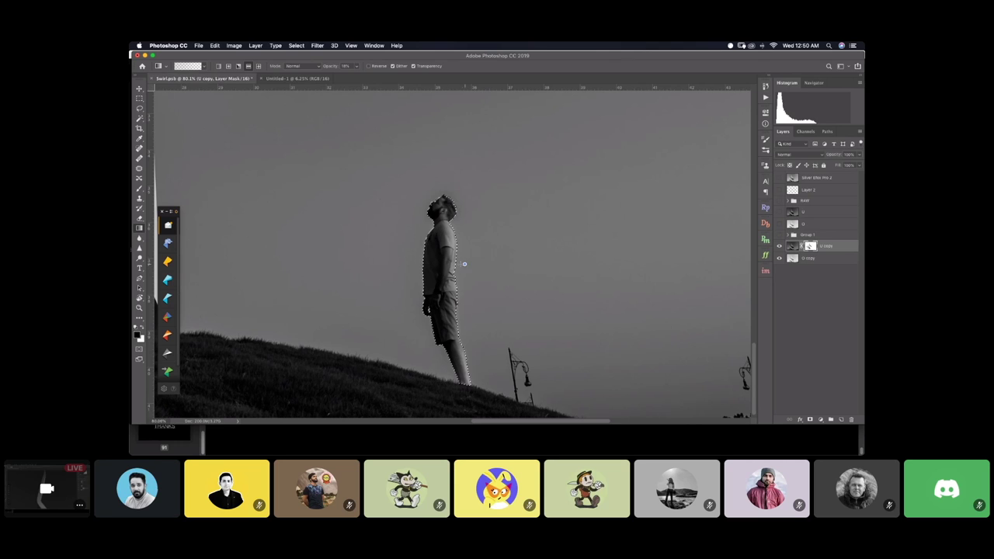
{"action": "key", "text": "super+0"}
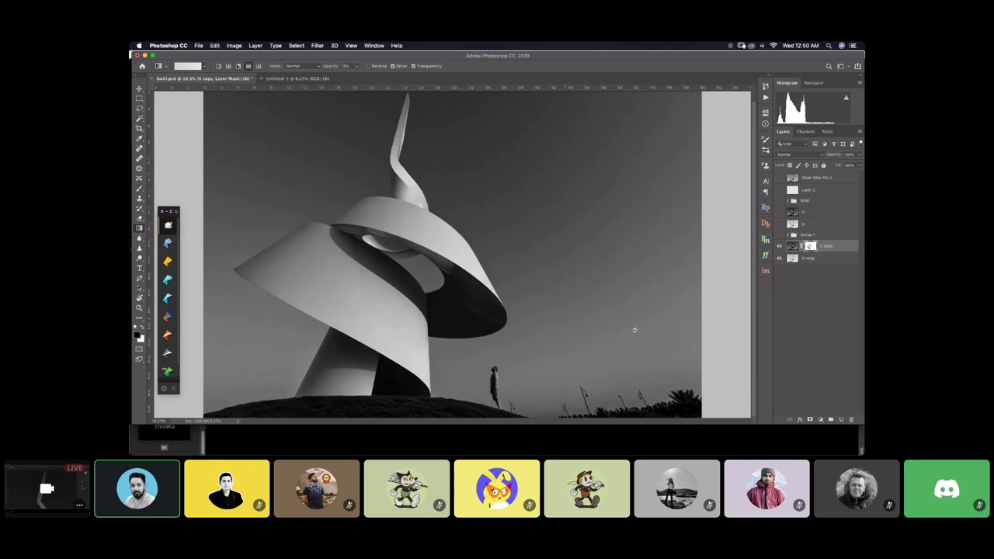
Darken the man's head and lower legs with white reflected gradients at 60% opacity on the U copy mask
{"action": "scroll", "coordinate": [533, 277], "scroll_direction": "down", "scroll_amount": 3}
{"action": "scroll", "coordinate": [511, 375], "scroll_direction": "up", "scroll_amount": 3}
{"action": "scroll", "coordinate": [511, 375], "scroll_direction": "up", "scroll_amount": 5}
{"action": "key", "text": "super+r"}
{"action": "key", "text": "x"}
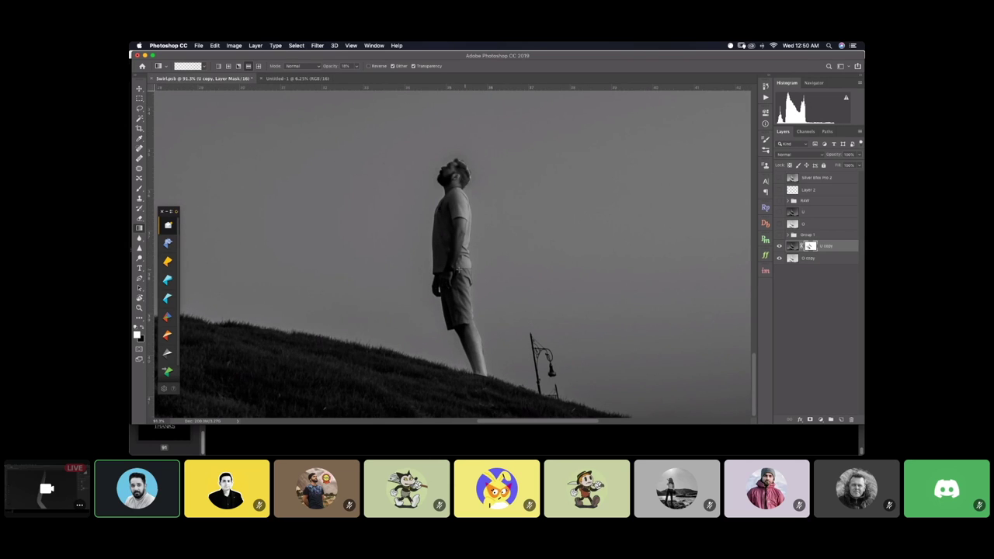
{"action": "mouse_move", "coordinate": [455, 157]}
{"action": "left_mouse_down"}
{"action": "mouse_move", "coordinate": [450, 292]}
{"action": "mouse_move", "coordinate": [468, 255]}
{"action": "left_mouse_up"}
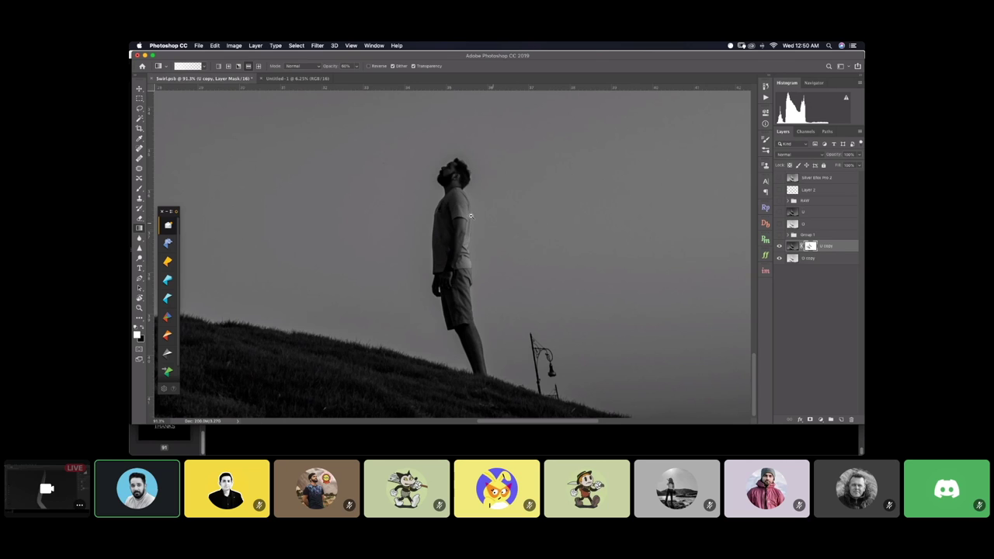
Examine the man's tones up close and against the whole sculpture scene
{"action": "scroll", "coordinate": [471, 216], "scroll_direction": "down", "scroll_amount": 5}
{"action": "scroll", "coordinate": [506, 228], "scroll_direction": "down", "scroll_amount": 3}
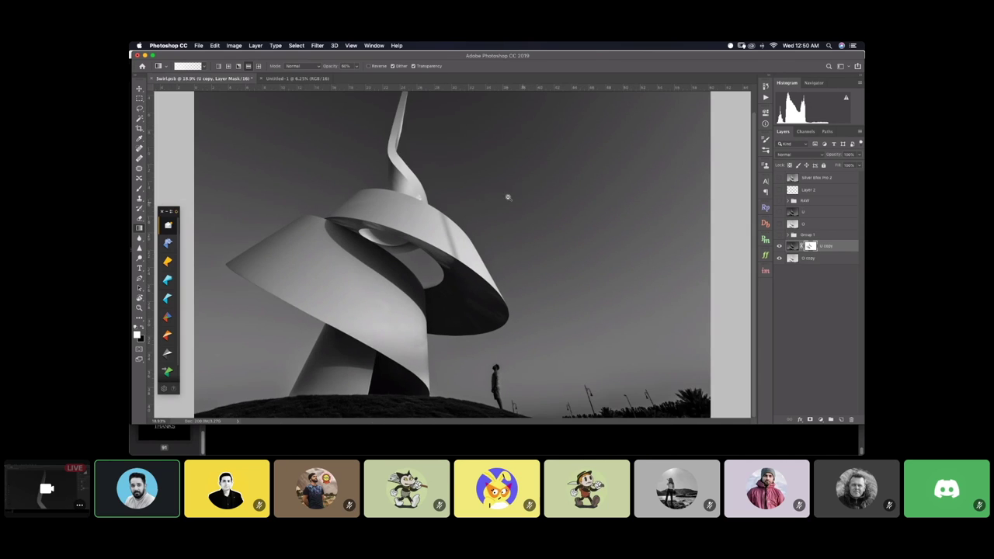
{"action": "scroll", "coordinate": [508, 197], "scroll_direction": "down", "scroll_amount": 3}
{"action": "scroll", "coordinate": [511, 303], "scroll_direction": "up", "scroll_amount": 5}
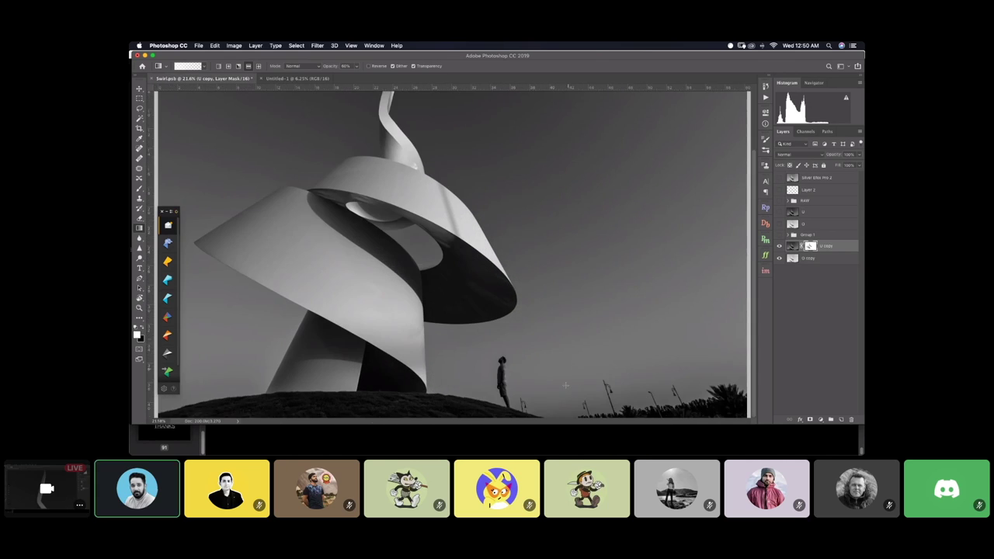
{"action": "scroll", "coordinate": [541, 368], "scroll_direction": "up", "scroll_amount": 3}
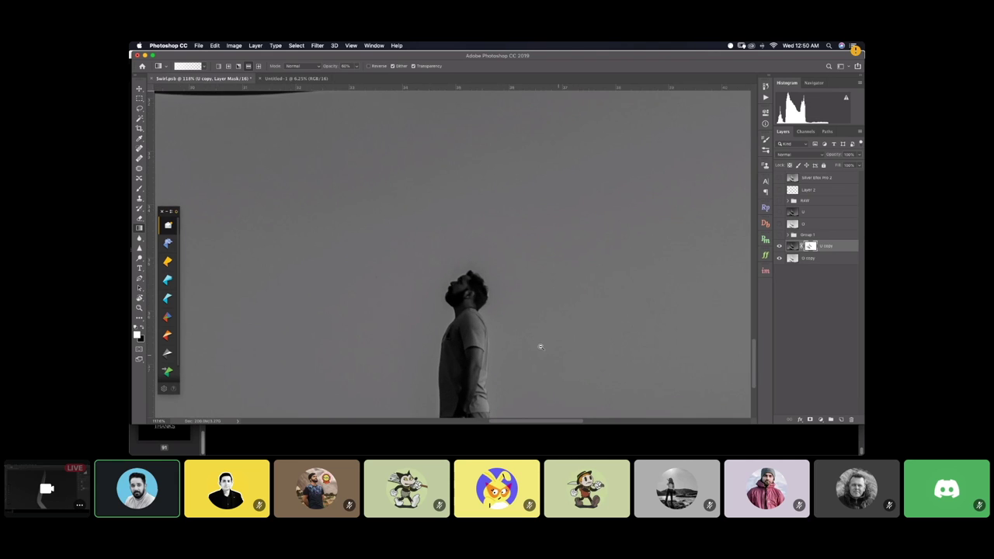
{"action": "scroll", "coordinate": [499, 164], "scroll_direction": "down", "scroll_amount": 6}
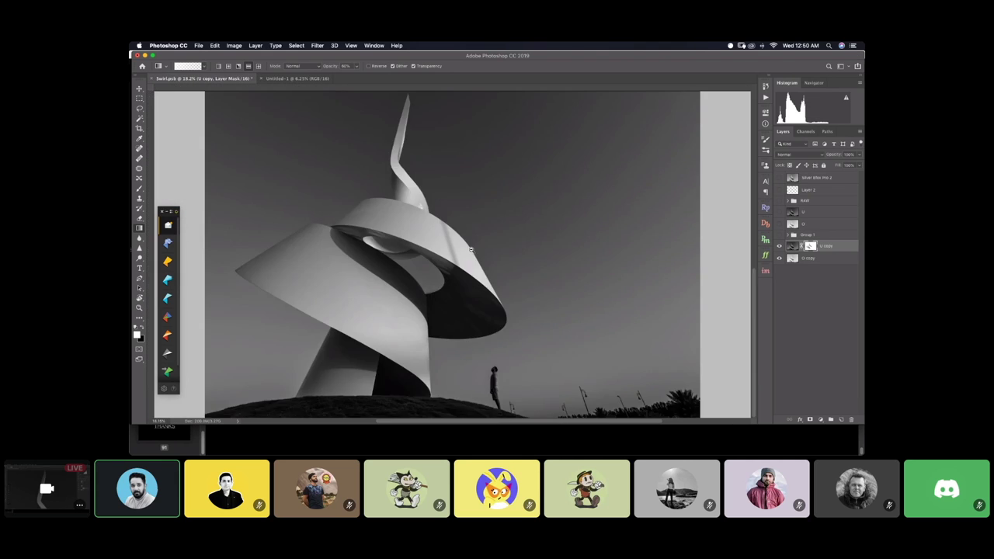
{"action": "scroll", "coordinate": [479, 355], "scroll_direction": "up", "scroll_amount": 5}
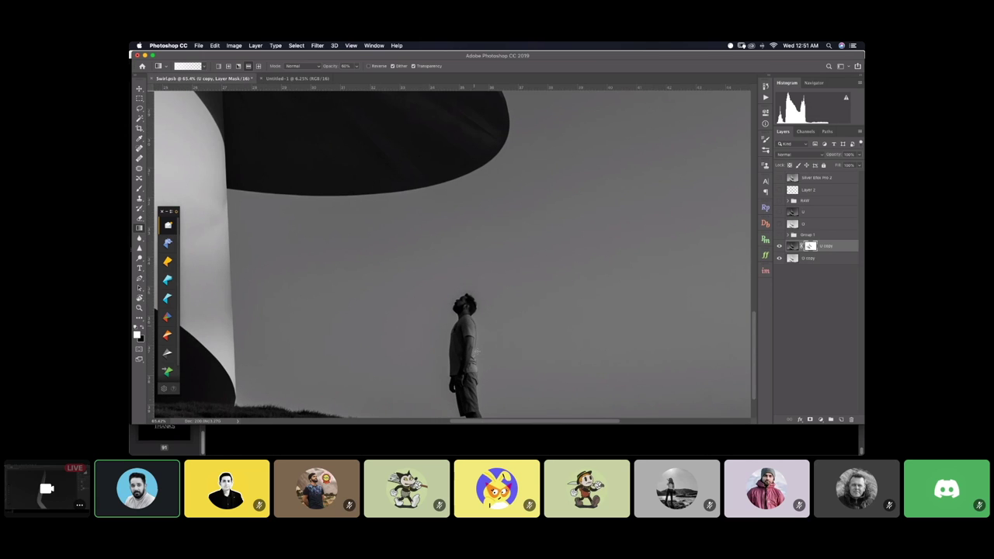
{"action": "scroll", "coordinate": [478, 201], "scroll_direction": "down", "scroll_amount": 5}
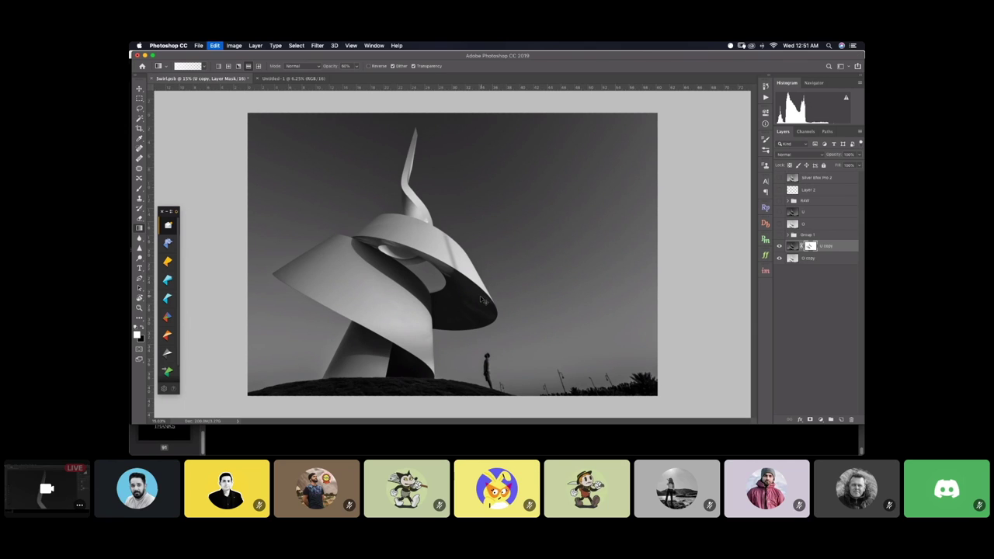
{"action": "scroll", "coordinate": [550, 301], "scroll_direction": "down", "scroll_amount": 2}
{"action": "scroll", "coordinate": [525, 337], "scroll_direction": "up", "scroll_amount": 3}
{"action": "scroll", "coordinate": [530, 337], "scroll_direction": "up", "scroll_amount": 3}
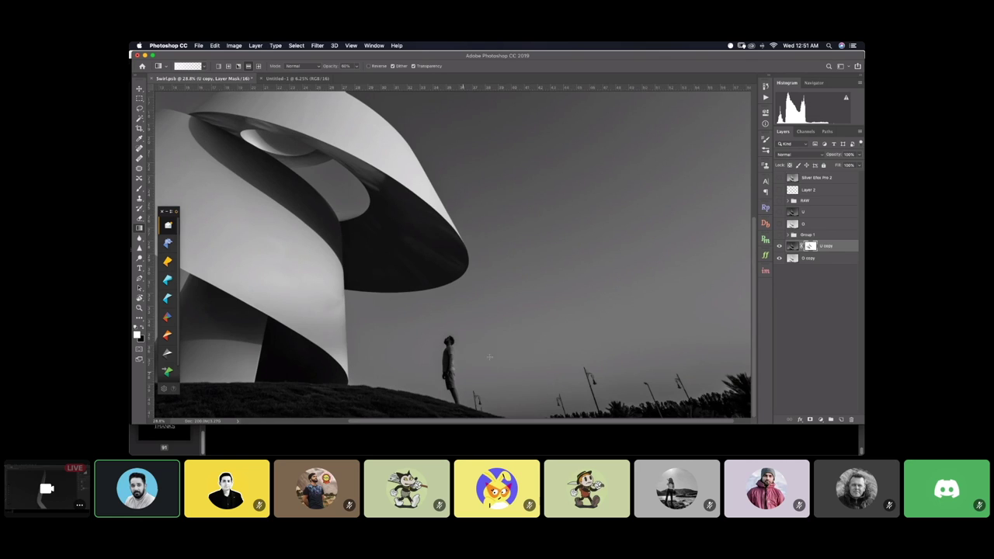
{"action": "scroll", "coordinate": [519, 251], "scroll_direction": "down", "scroll_amount": 5}
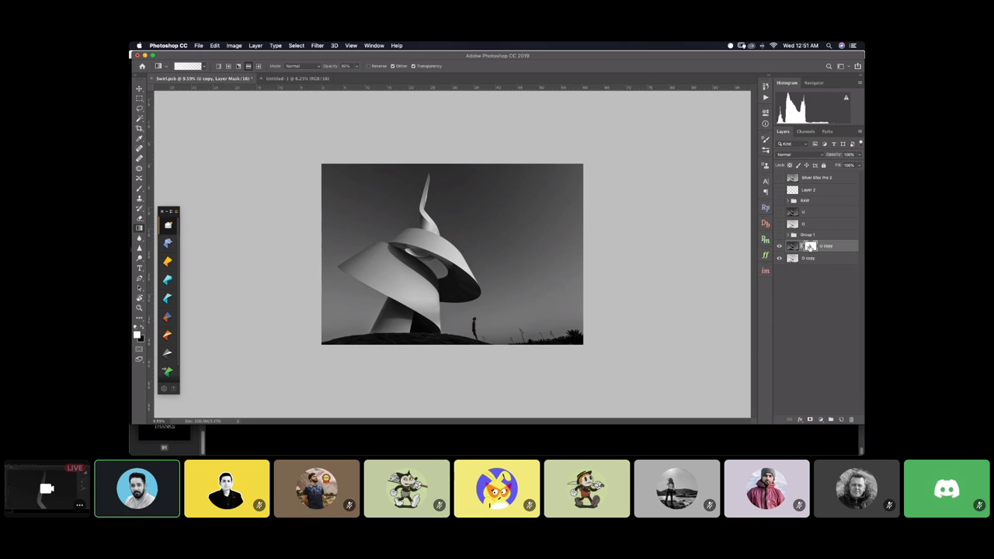
Apply the U copy layer mask permanently and merge the layer down into O copy
{"action": "right_click", "coordinate": [812, 236]}
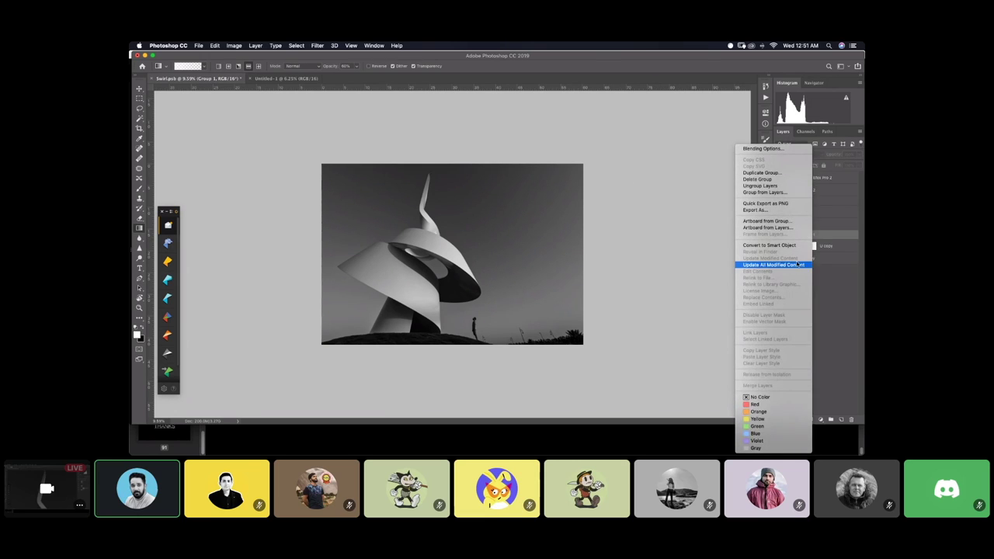
{"action": "left_click", "coordinate": [837, 308]}
{"action": "left_click", "coordinate": [814, 247]}
{"action": "right_click", "coordinate": [813, 246]}
{"action": "left_click", "coordinate": [809, 246]}
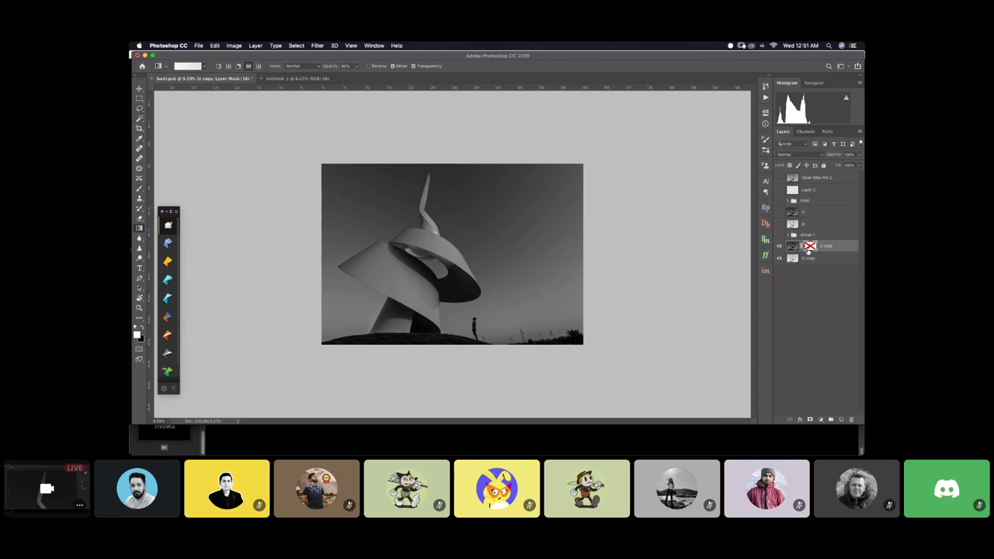
{"action": "left_click", "coordinate": [809, 248], "text": "shift"}
{"action": "right_click", "coordinate": [806, 250]}
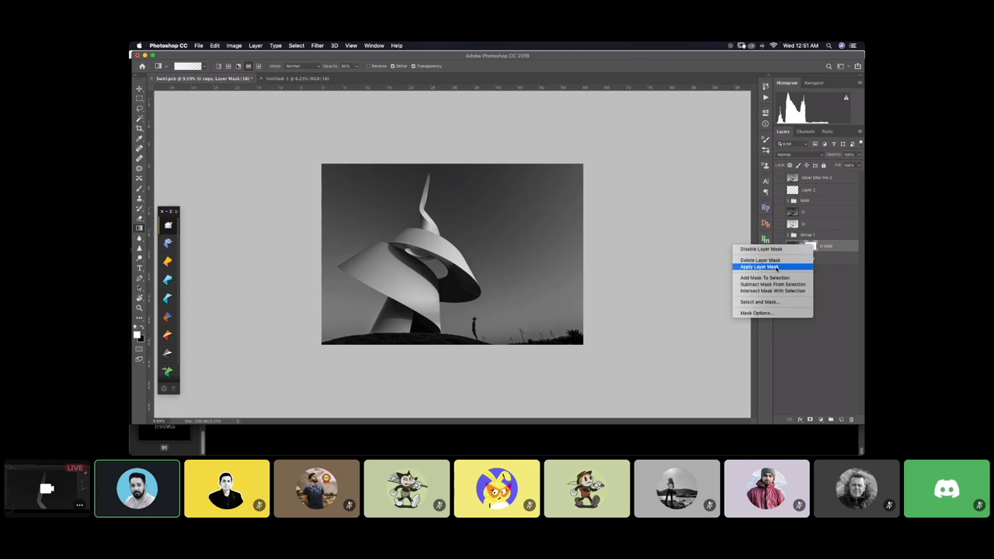
{"action": "left_click", "coordinate": [799, 247]}
{"action": "right_click", "coordinate": [800, 259]}
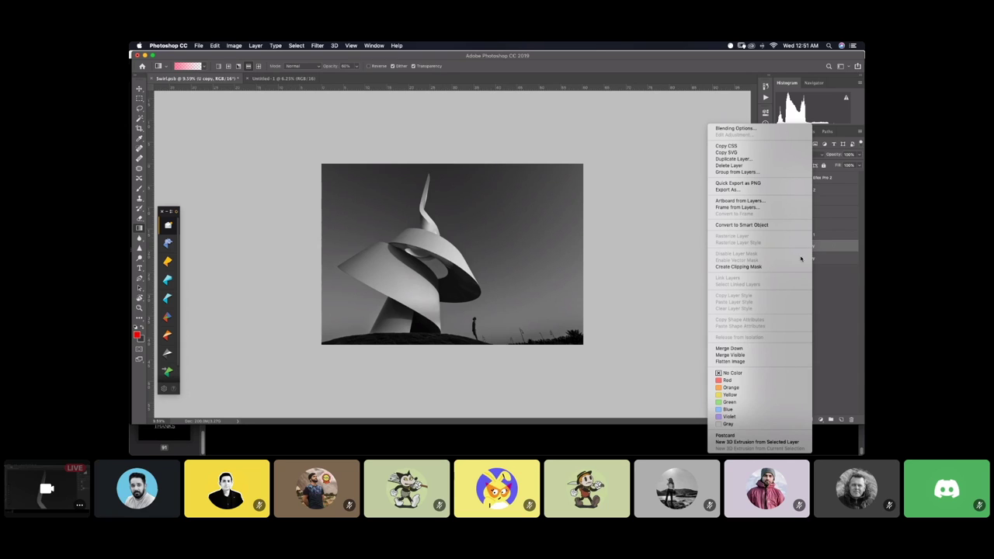
{"action": "left_click", "coordinate": [743, 347]}
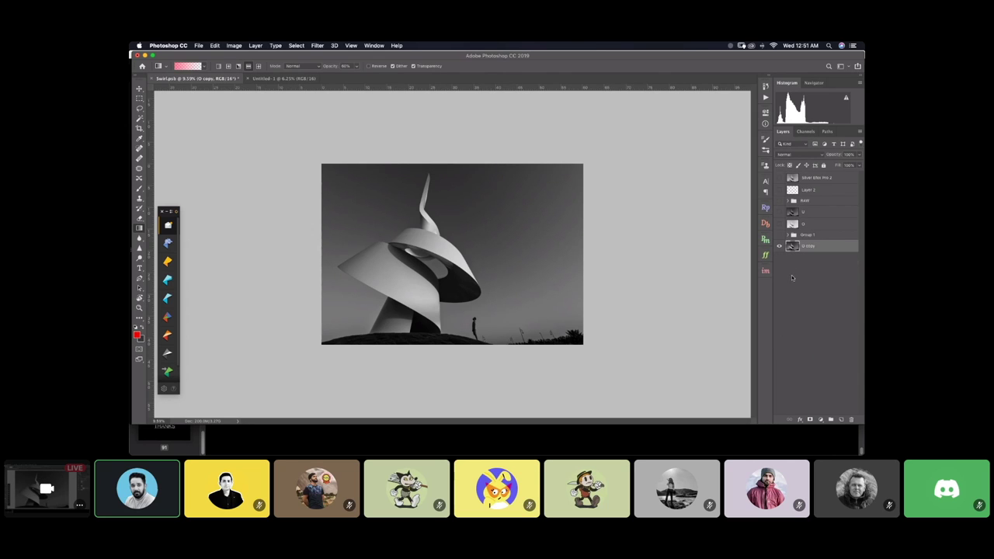
Rename the merged layer as "blended result"
{"action": "double_click", "coordinate": [809, 246]}
{"action": "type", "text": "Ulended Imag"}
{"action": "key", "text": "Return"}
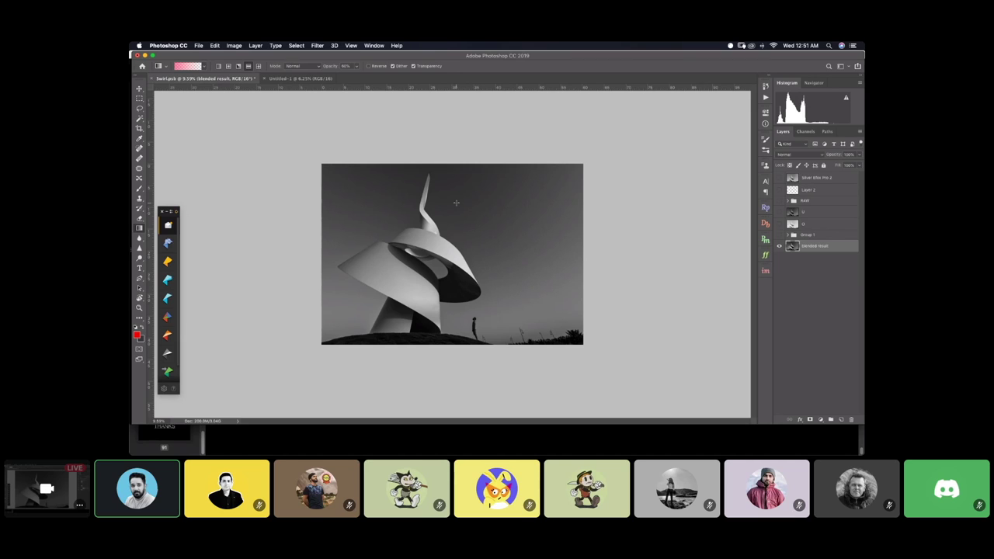
Compare the blended result with the original U layer by showing and hiding U
{"action": "left_click", "coordinate": [779, 212]}
{"action": "left_click", "coordinate": [779, 212]}
{"action": "left_click", "coordinate": [778, 212]}
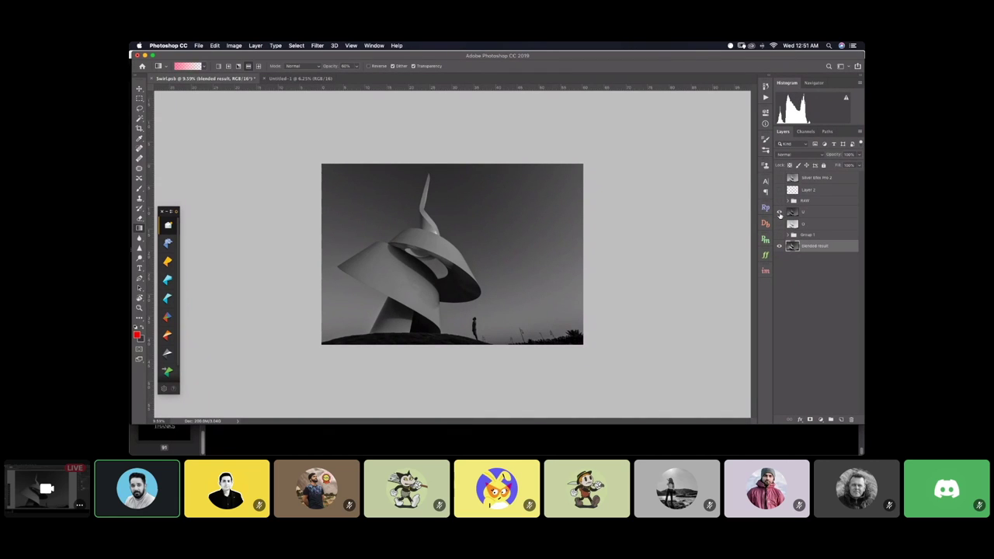
{"action": "left_click", "coordinate": [779, 212]}
{"action": "mouse_move", "coordinate": [237, 439]}
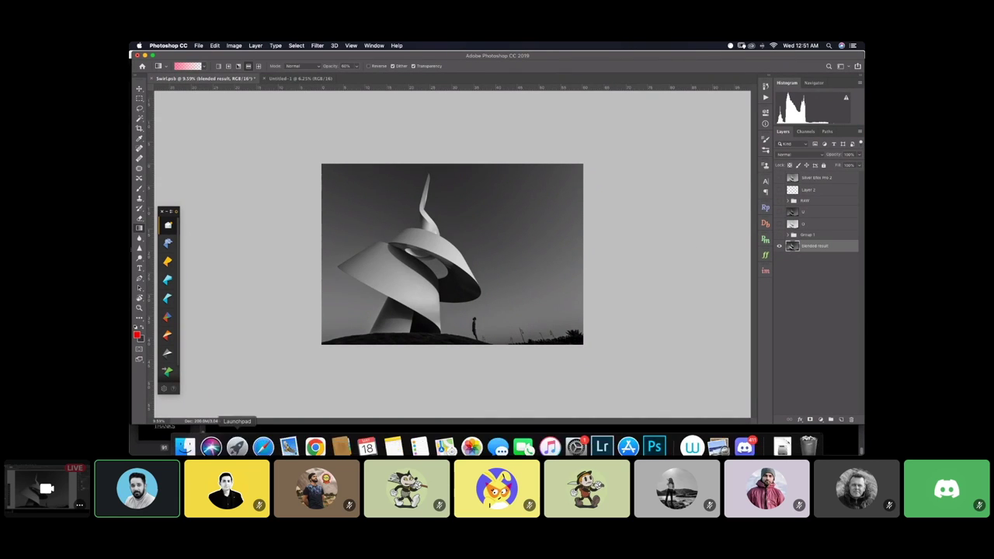
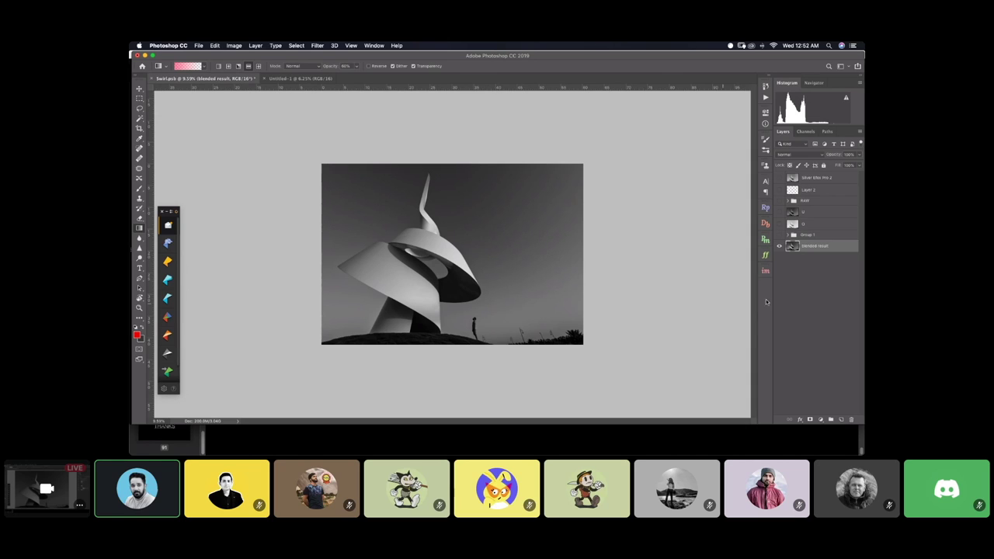
Duplicate the "blended result" layer twice
{"action": "left_click", "coordinate": [804, 329]}
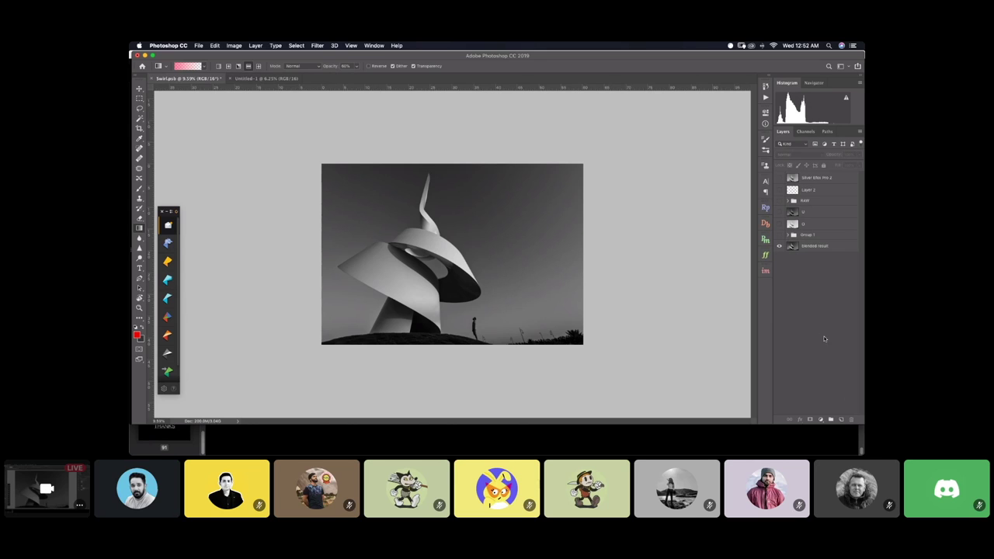
{"action": "left_click", "coordinate": [823, 248]}
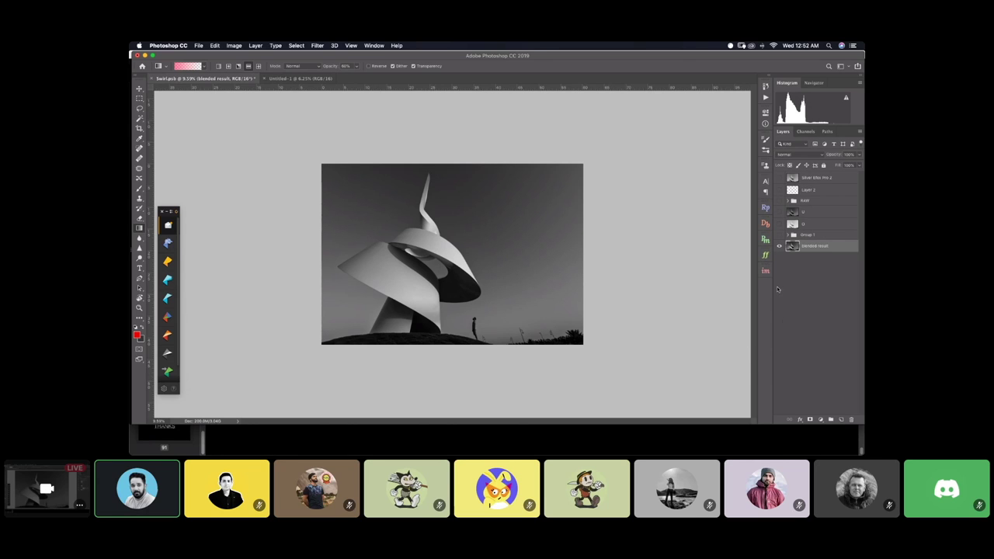
{"action": "key", "text": "super+j"}
{"action": "key", "text": "super+j"}
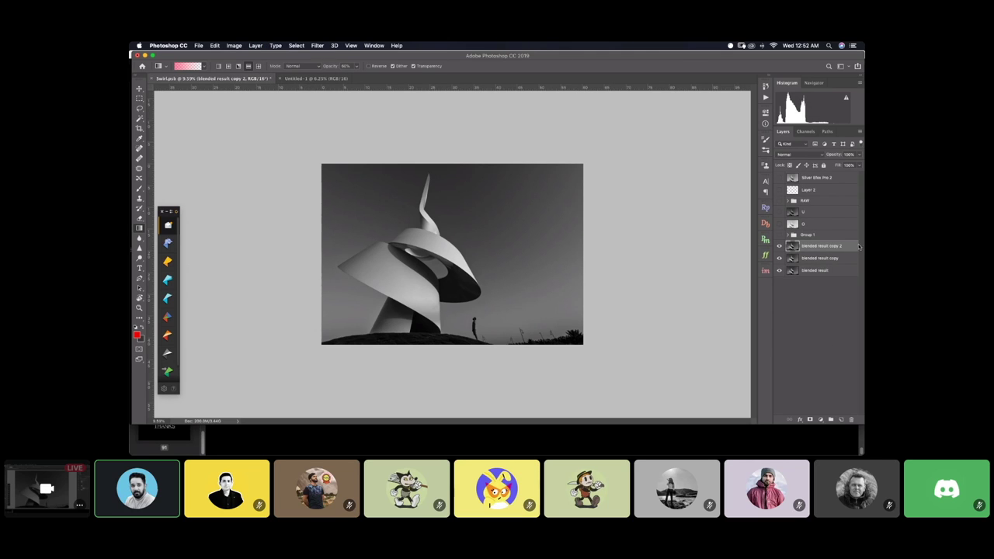
Hide the "blended result copy 2" layer and add a white layer mask to "blended result copy"
{"action": "left_click", "coordinate": [779, 246]}
{"action": "left_click", "coordinate": [808, 260]}
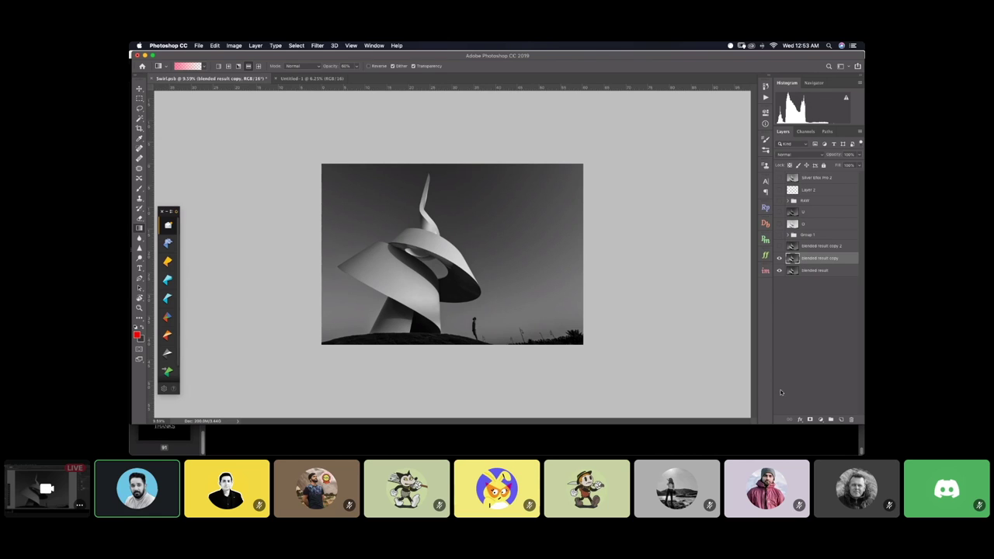
{"action": "left_click", "coordinate": [810, 419]}
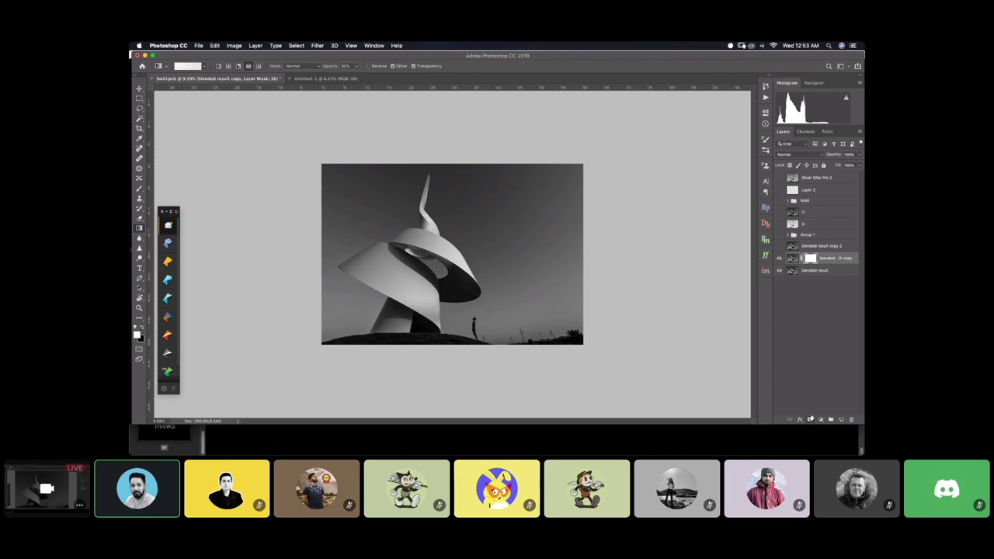
Hide "blended result copy" and darken the "blended result" layer with Curves, moving the midtone point to input 146, output 90
{"action": "left_click", "coordinate": [780, 260]}
{"action": "left_click", "coordinate": [804, 272]}
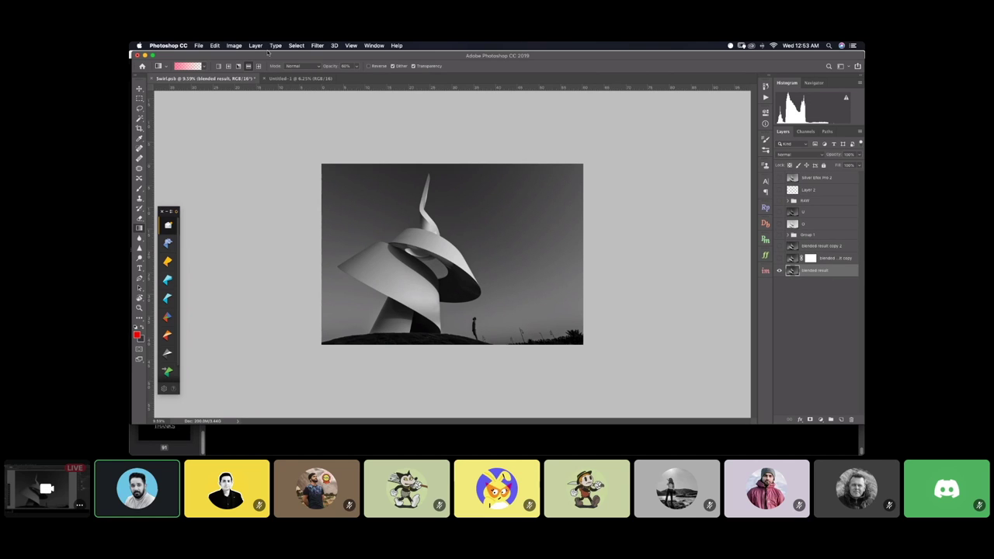
{"action": "left_click", "coordinate": [234, 45]}
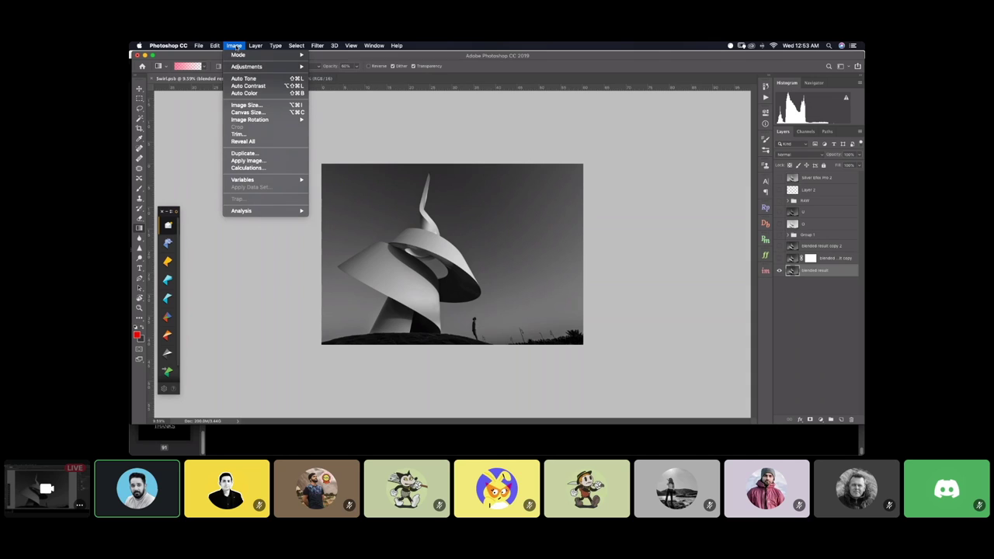
{"action": "mouse_move", "coordinate": [242, 66]}
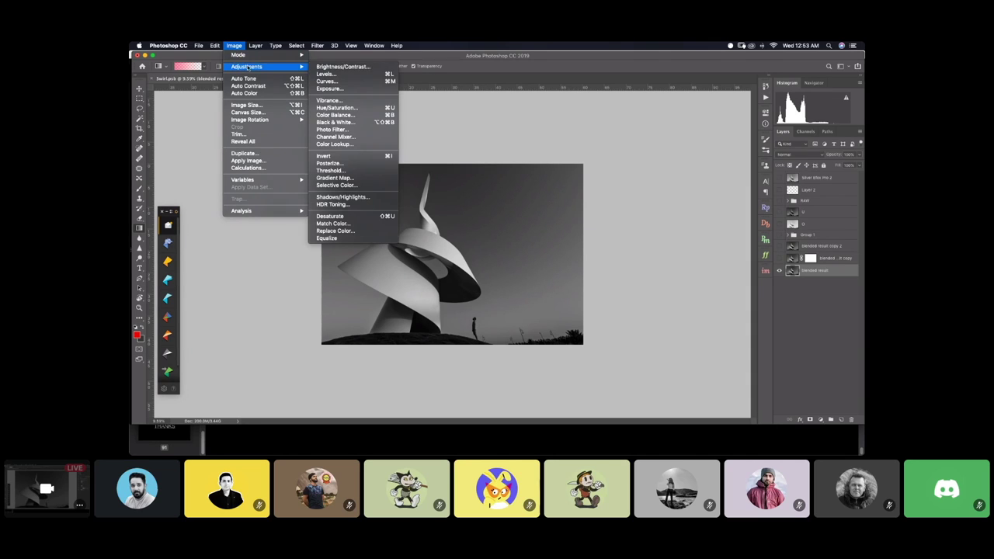
{"action": "left_click", "coordinate": [335, 84]}
{"action": "left_click_drag", "start_coordinate": [697, 166], "coordinate": [700, 184]}
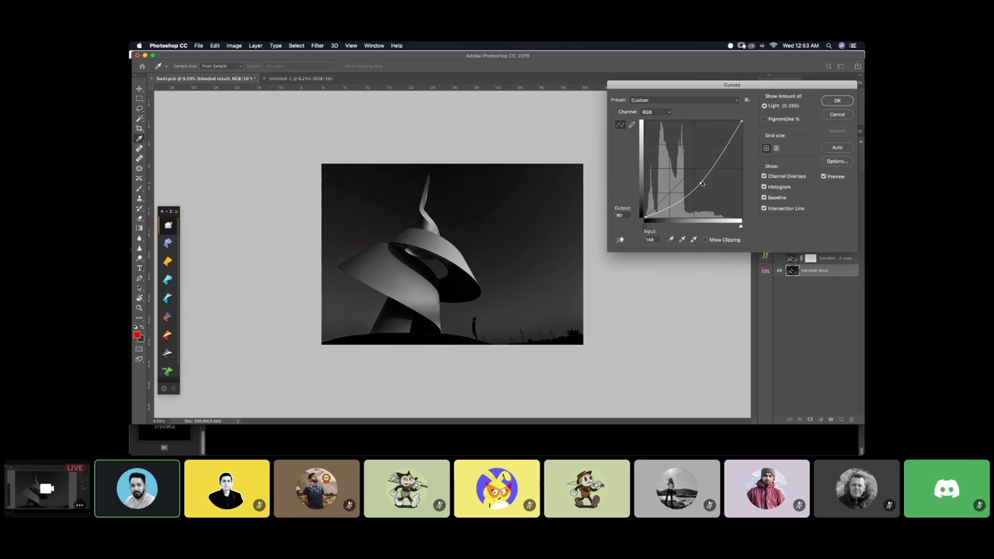
{"action": "left_click", "coordinate": [836, 101]}
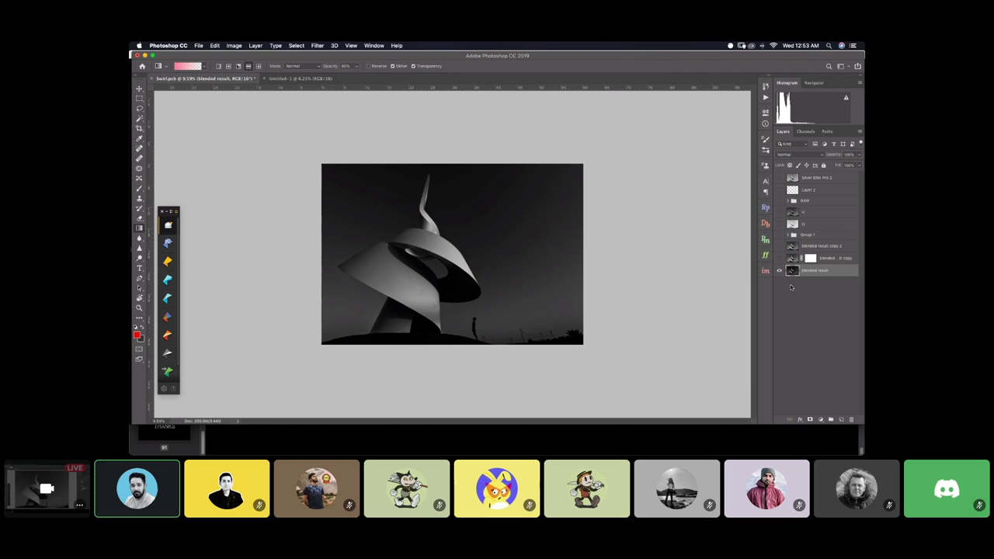
Show "blended result copy" again, compare it with the darkened layer beneath, and make its layer mask active
{"action": "left_click", "coordinate": [779, 258]}
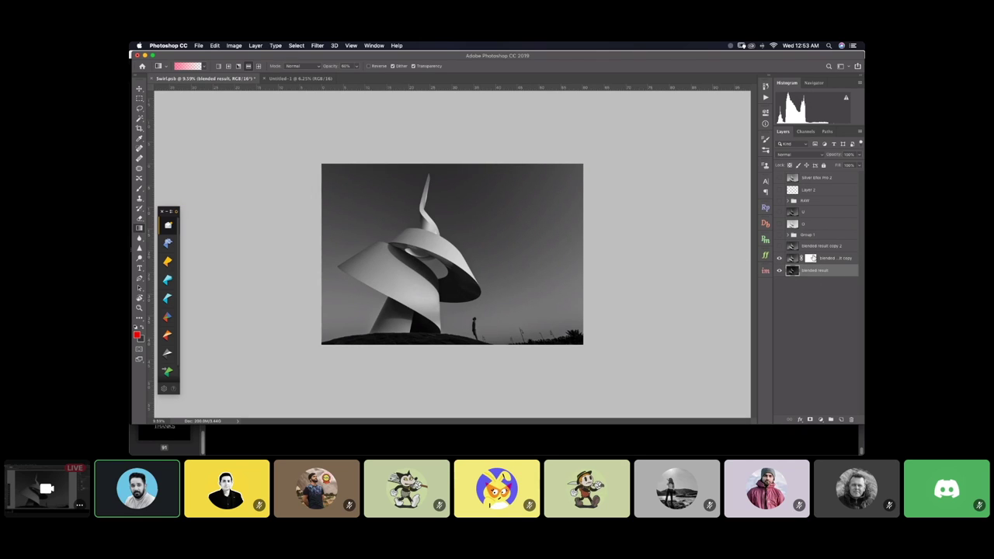
{"action": "left_click", "coordinate": [810, 258]}
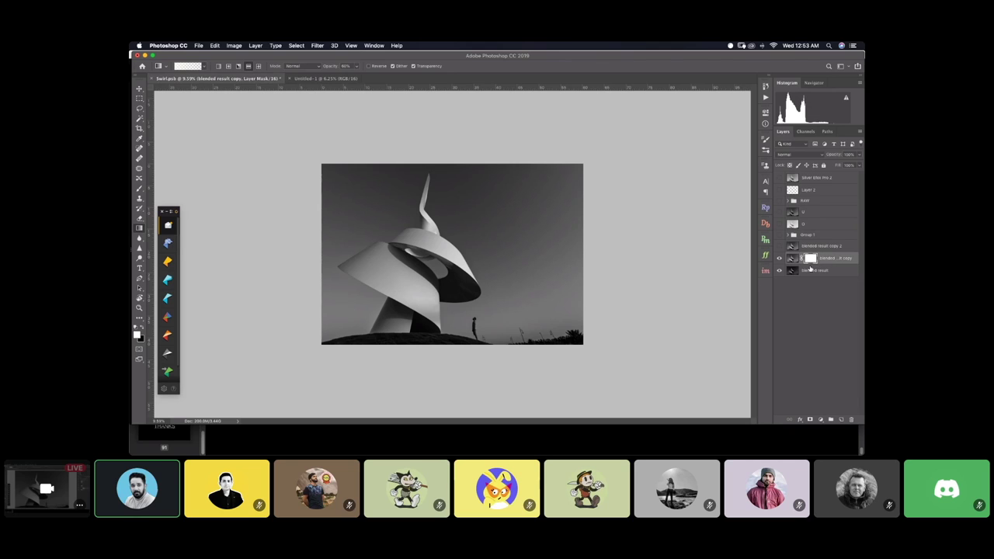
{"action": "left_click", "coordinate": [779, 258]}
{"action": "left_click", "coordinate": [779, 259]}
{"action": "left_click", "coordinate": [778, 258]}
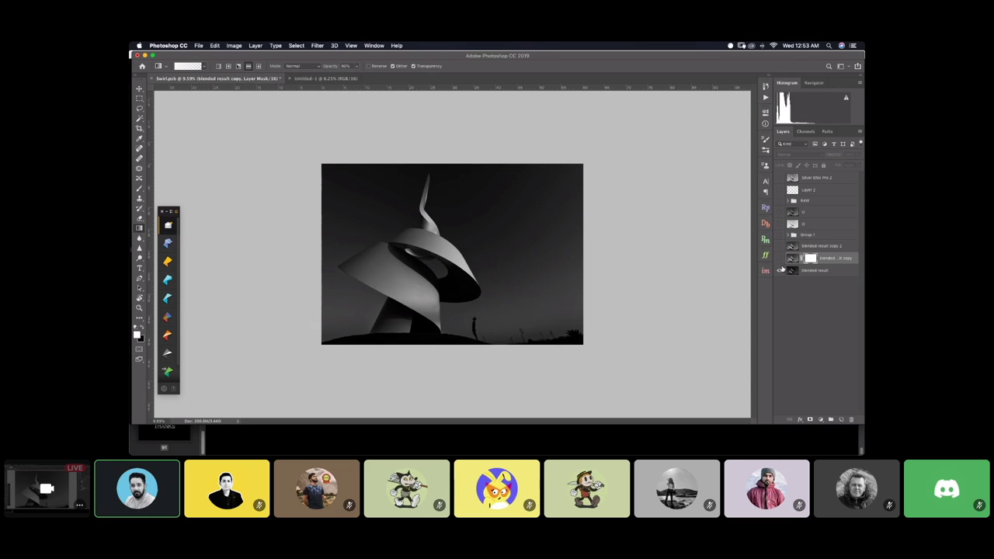
{"action": "left_click", "coordinate": [779, 258]}
{"action": "left_click_drag", "start_coordinate": [809, 258], "coordinate": [810, 259]}
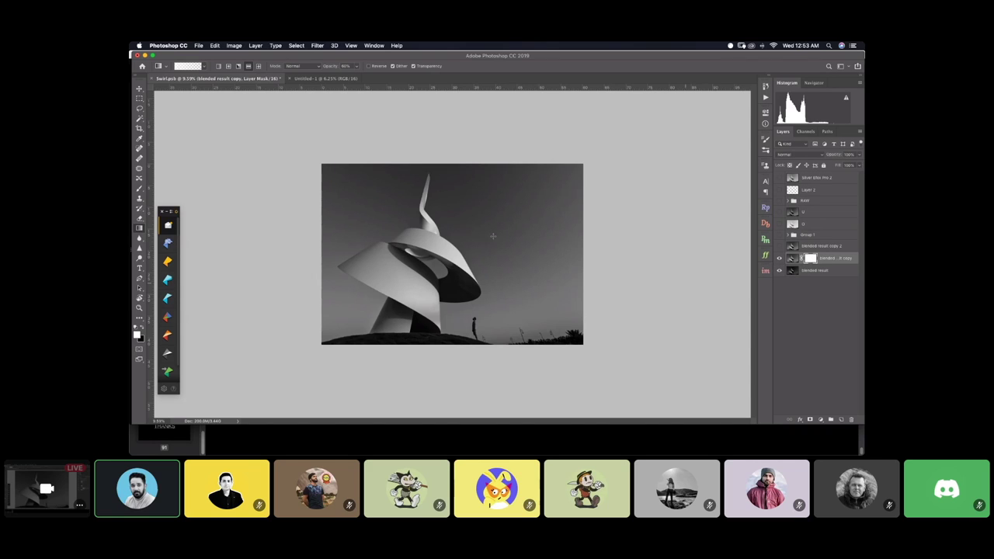
Load the saved Sky channel as a new selection
{"action": "left_click", "coordinate": [296, 46]}
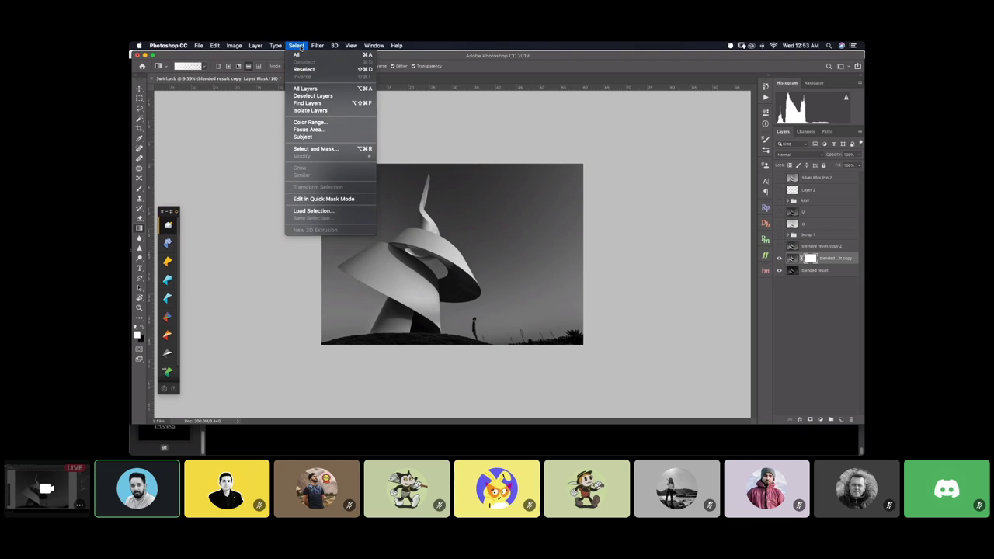
{"action": "left_click", "coordinate": [309, 211]}
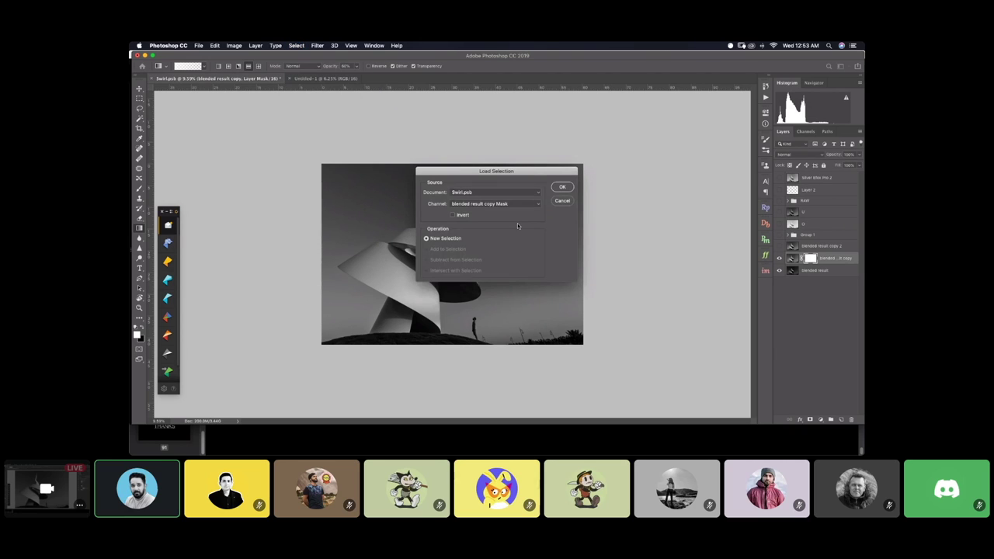
{"action": "left_click", "coordinate": [490, 204]}
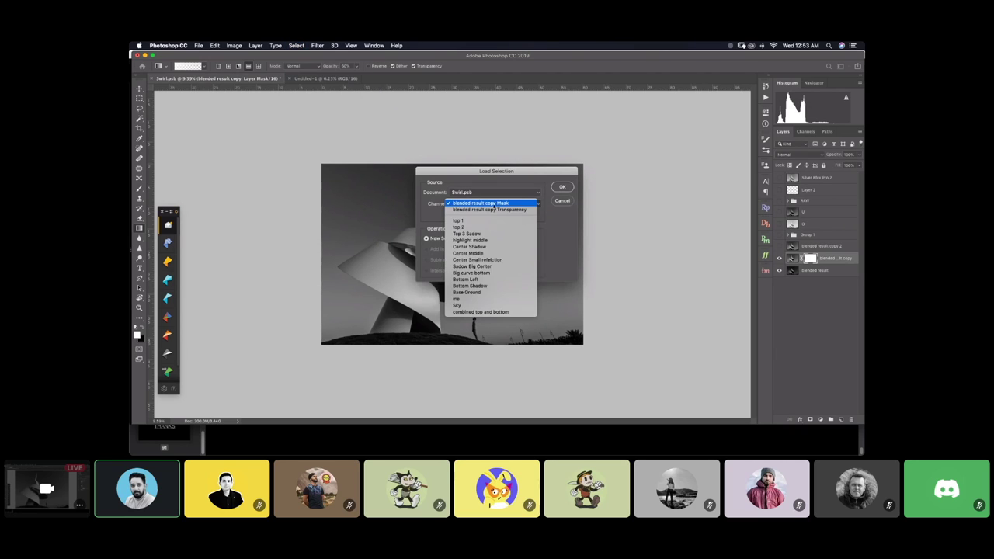
{"action": "left_click", "coordinate": [464, 306]}
{"action": "left_click", "coordinate": [562, 187]}
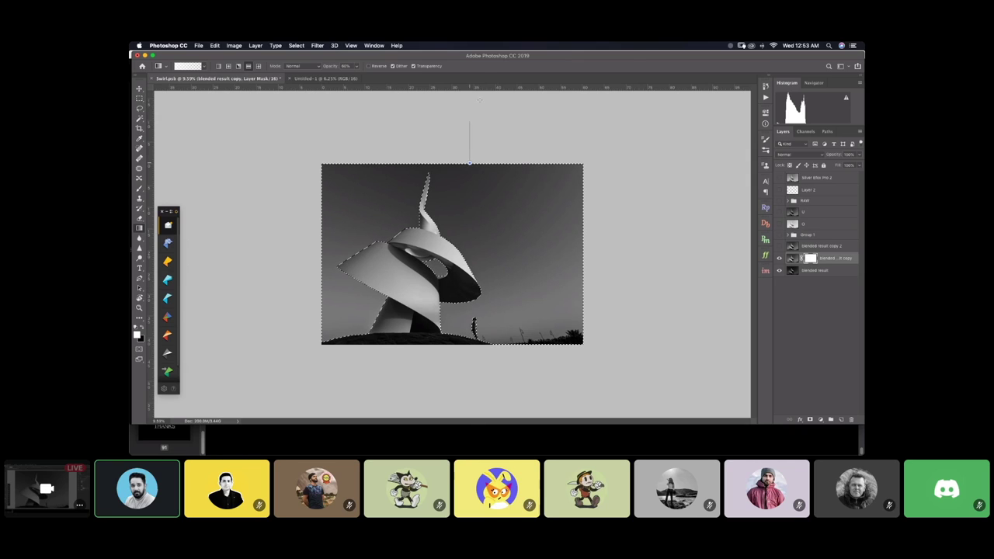
Black out the selected sky on the "blended result copy" mask using black gradients at 100% opacity
{"action": "key", "text": "x"}
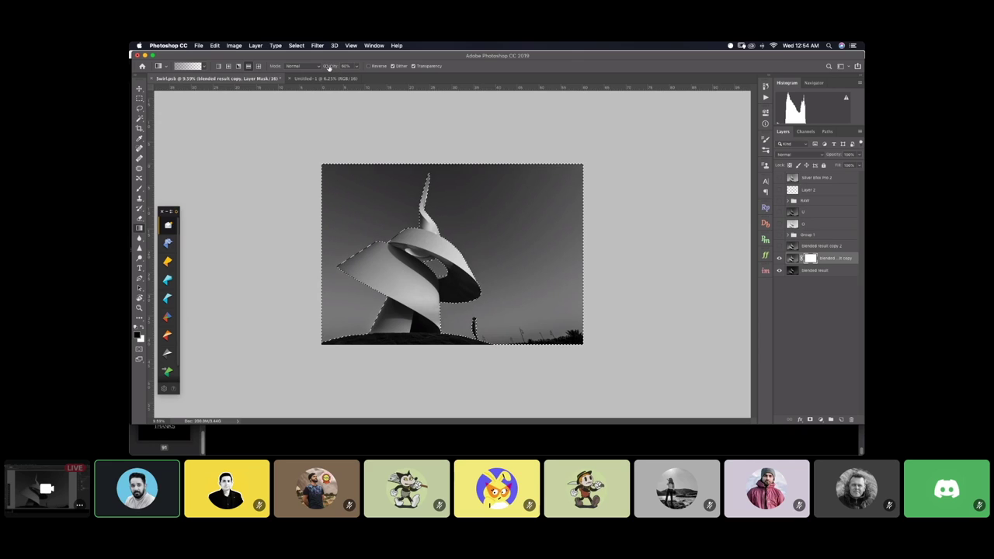
{"action": "left_click_drag", "start_coordinate": [329, 68], "coordinate": [353, 72]}
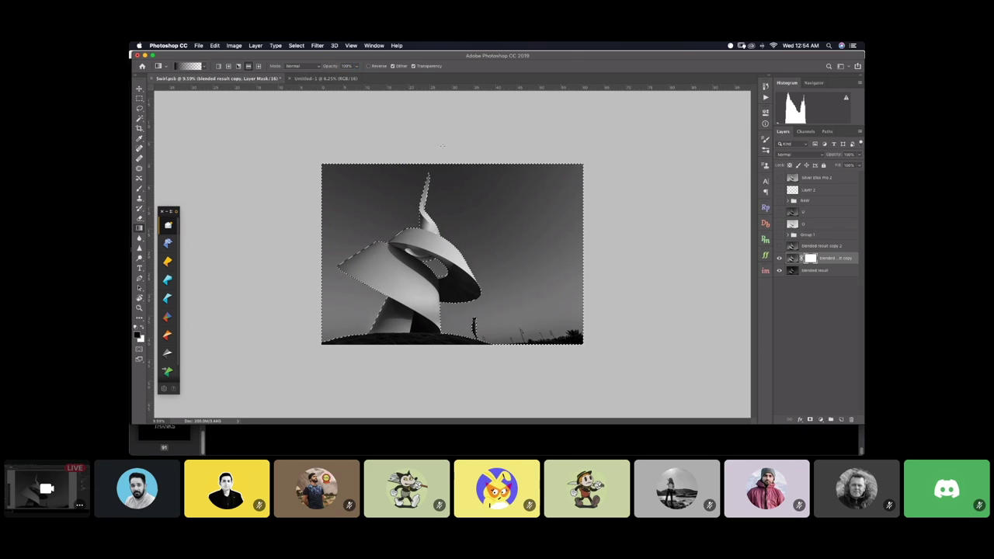
{"action": "left_click_drag", "start_coordinate": [474, 164], "coordinate": [477, 92]}
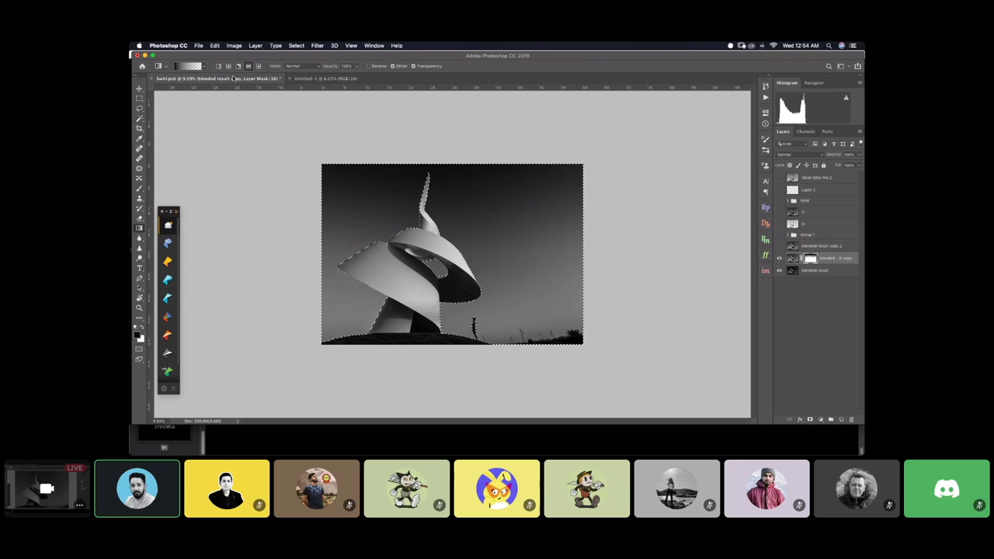
{"action": "left_click_drag", "start_coordinate": [496, 161], "coordinate": [498, 92]}
{"action": "key", "text": "ctrl+d"}
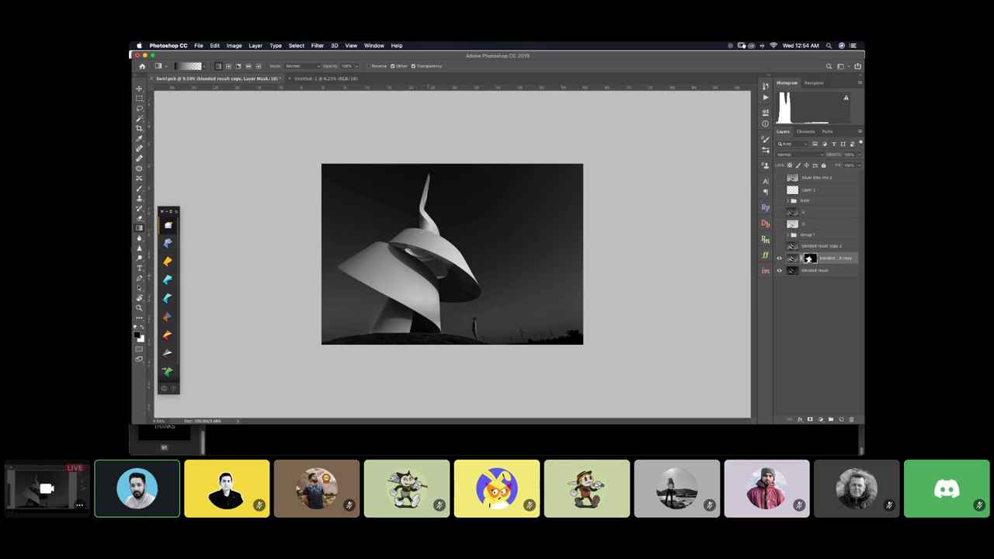
Inspect the darkened sky and the sculpture's edges up close, and view the layer mask on its own
{"action": "scroll", "coordinate": [472, 226], "scroll_direction": "down", "scroll_amount": 2}
{"action": "scroll", "coordinate": [474, 228], "scroll_direction": "up", "scroll_amount": 4}
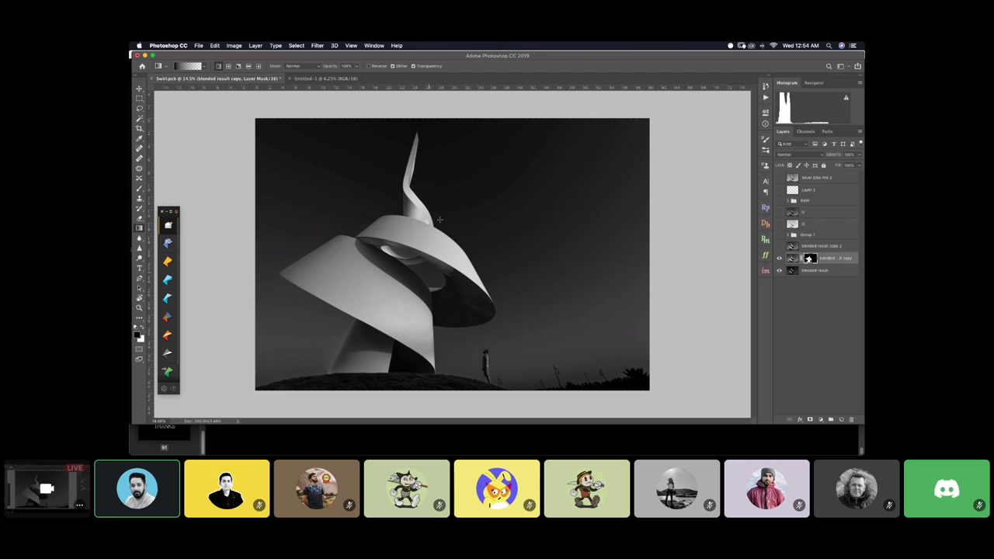
{"action": "left_click_drag", "start_coordinate": [401, 153], "coordinate": [523, 259]}
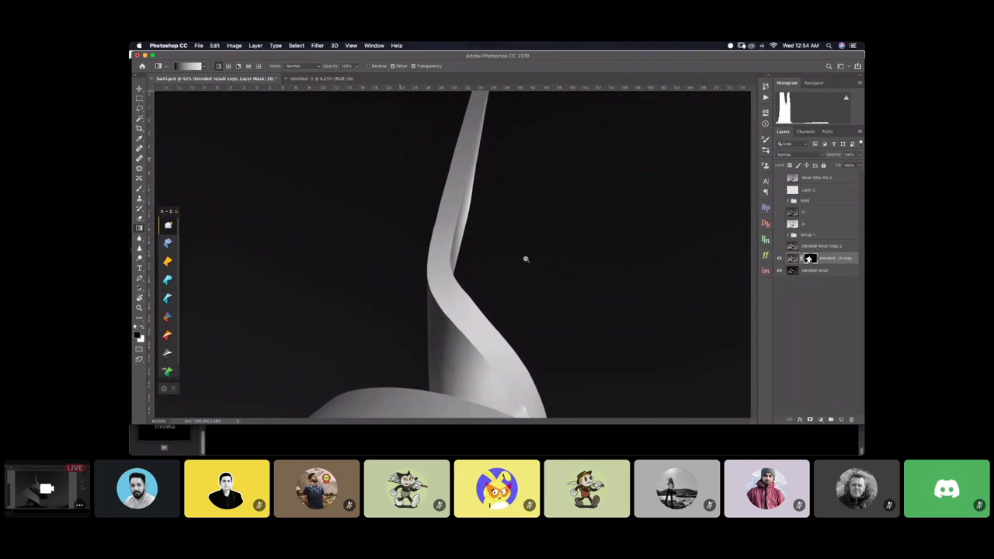
{"action": "scroll", "coordinate": [374, 242], "scroll_direction": "down", "scroll_amount": 5}
{"action": "scroll", "coordinate": [481, 324], "scroll_direction": "up", "scroll_amount": 5}
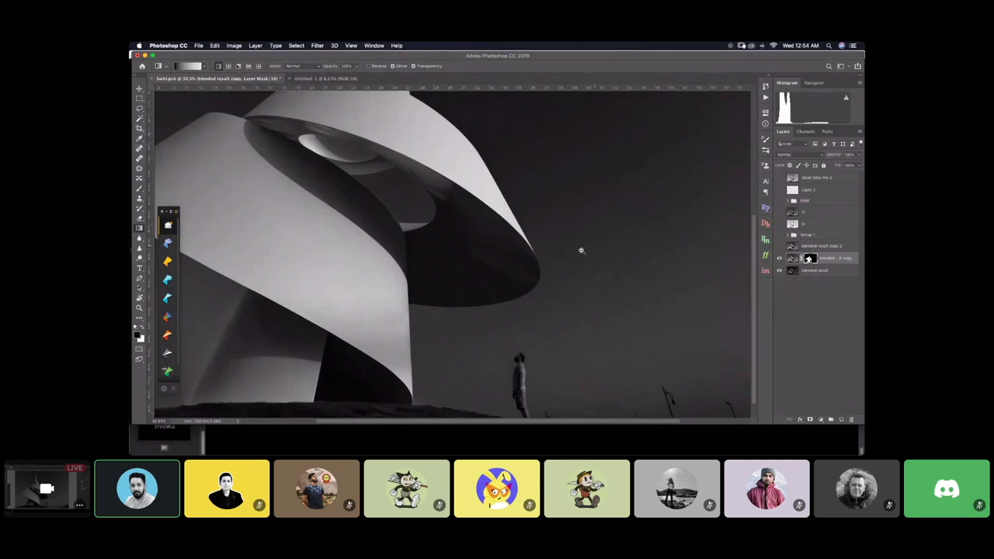
{"action": "scroll", "coordinate": [581, 251], "scroll_direction": "down", "scroll_amount": 4}
{"action": "scroll", "coordinate": [548, 261], "scroll_direction": "down", "scroll_amount": 1}
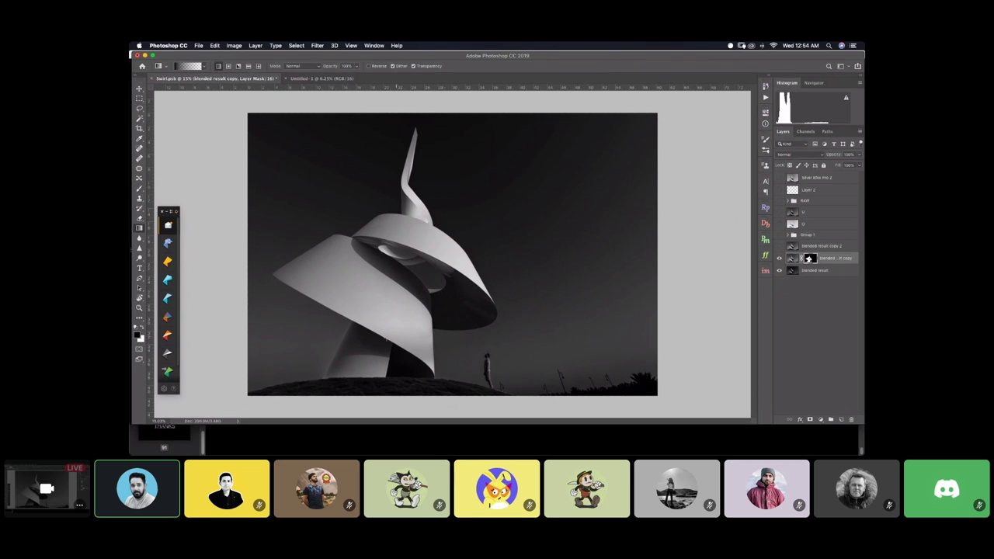
{"action": "left_click", "coordinate": [810, 258], "text": "alt"}
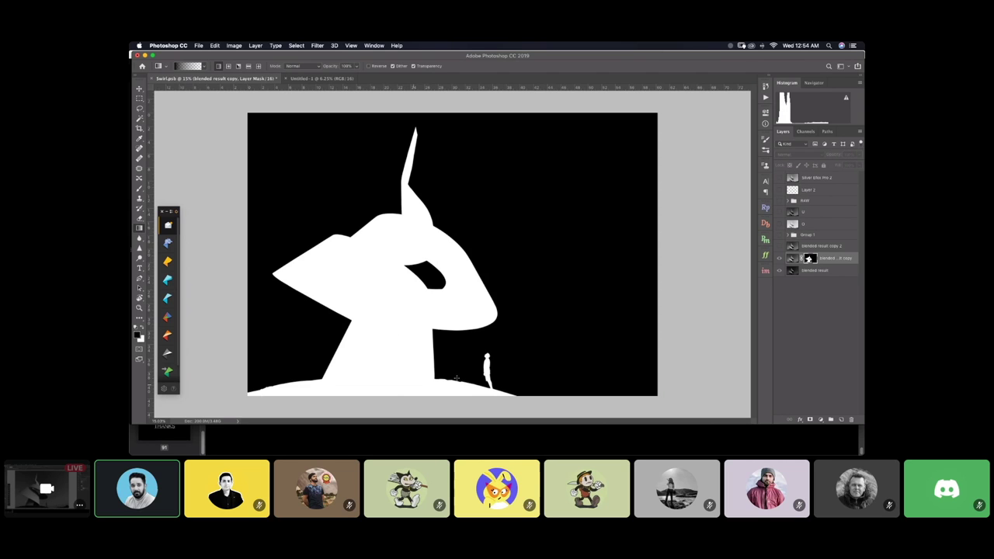
{"action": "left_click", "coordinate": [809, 259], "text": "alt"}
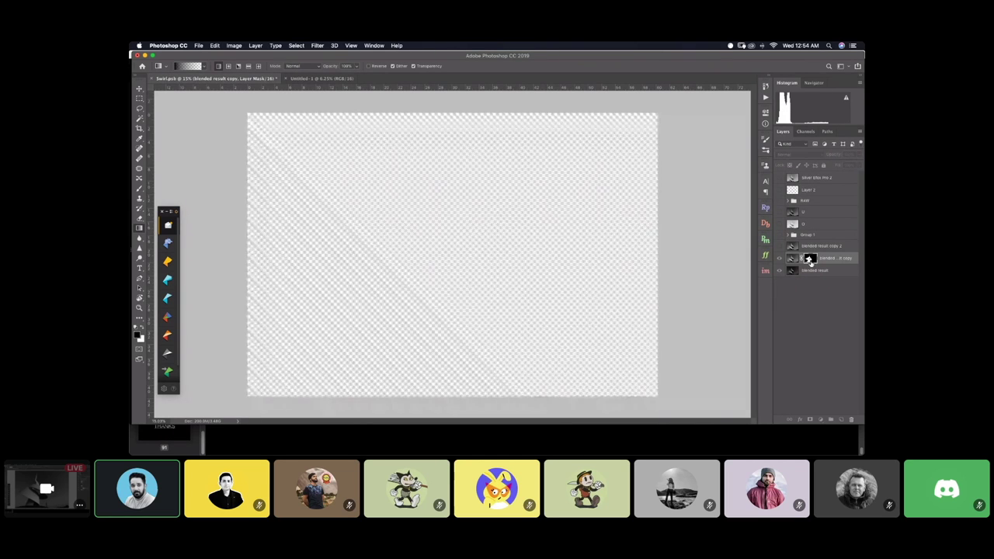
{"action": "scroll", "coordinate": [457, 257], "scroll_direction": "up", "scroll_amount": 3}
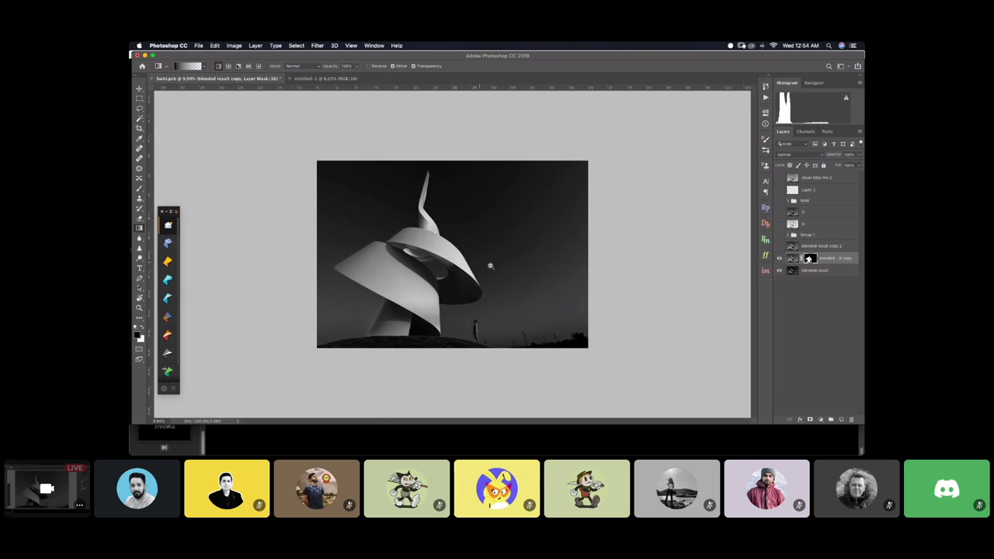
{"action": "scroll", "coordinate": [541, 257], "scroll_direction": "down", "scroll_amount": 2}
{"action": "scroll", "coordinate": [541, 267], "scroll_direction": "up", "scroll_amount": 1}
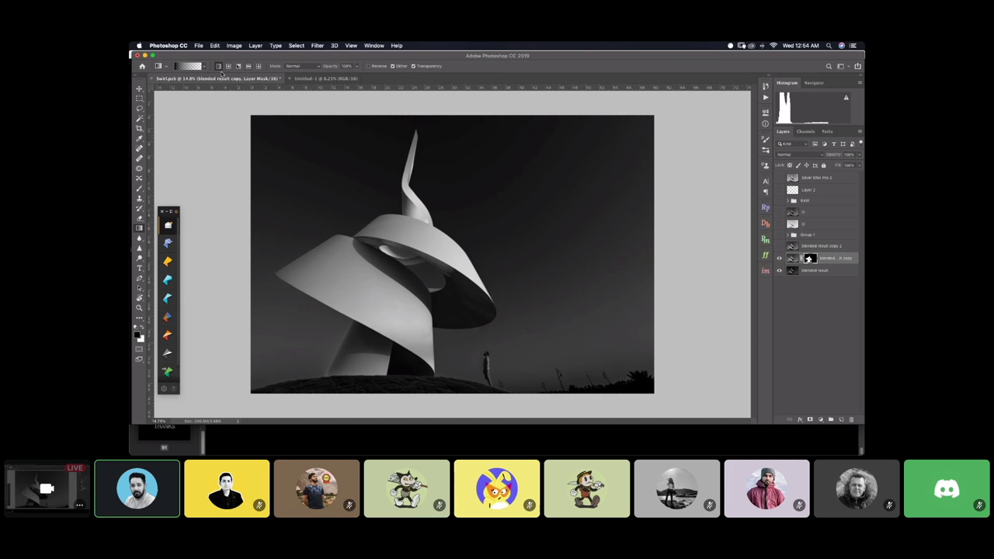
Lighten the sky right of the sculpture on the mask with white reflected gradients at 23% opacity, pulled inward from the image edges
{"action": "left_click", "coordinate": [247, 67]}
{"action": "left_click", "coordinate": [145, 327]}
{"action": "left_click_drag", "start_coordinate": [335, 65], "coordinate": [307, 65]}
{"action": "left_click_drag", "start_coordinate": [729, 268], "coordinate": [484, 234]}
{"action": "left_click_drag", "start_coordinate": [723, 252], "coordinate": [465, 240]}
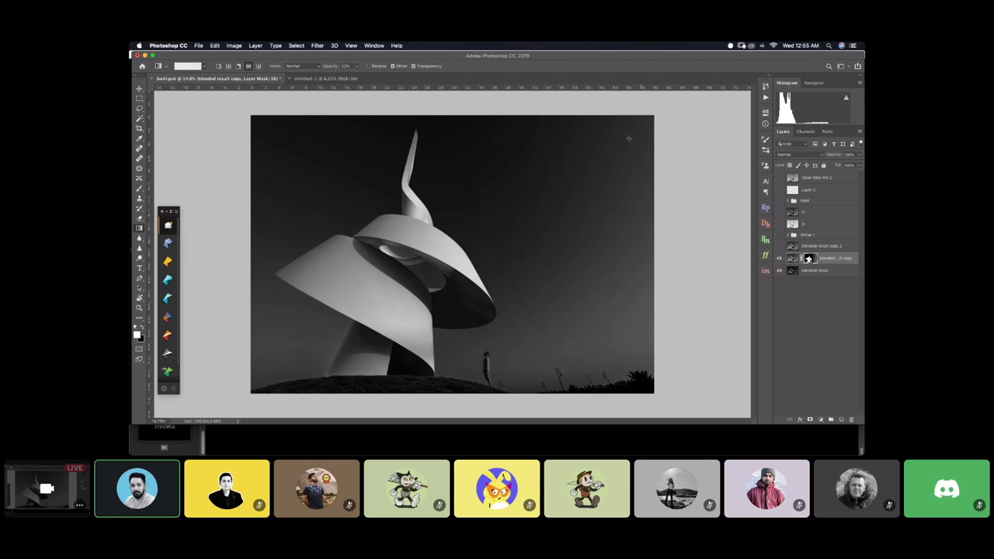
{"action": "mouse_move", "coordinate": [553, 104]}
{"action": "left_mouse_down"}
{"action": "mouse_move", "coordinate": [435, 303]}
{"action": "mouse_move", "coordinate": [490, 253]}
{"action": "left_mouse_up"}
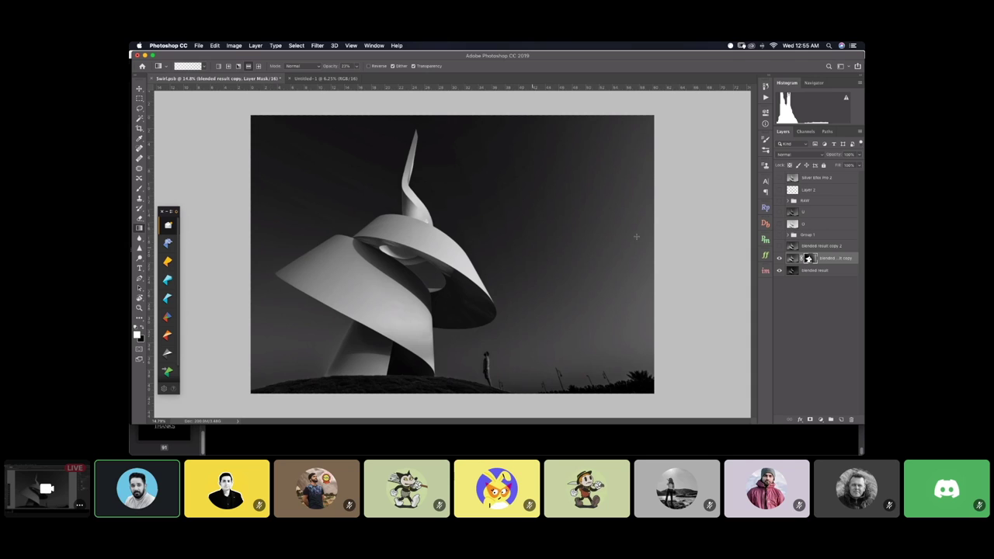
{"action": "left_click_drag", "start_coordinate": [653, 238], "coordinate": [493, 233]}
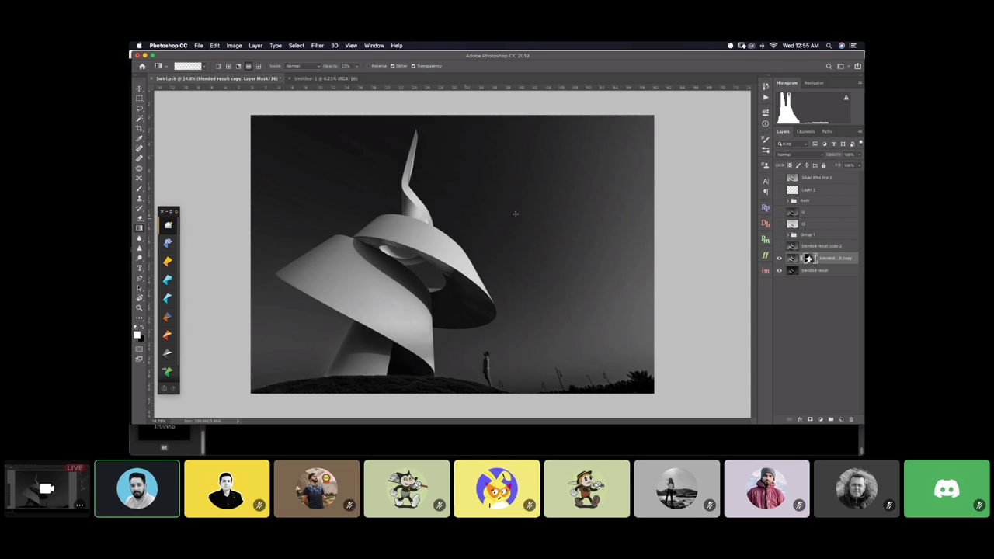
{"action": "left_click_drag", "start_coordinate": [582, 402], "coordinate": [517, 275]}
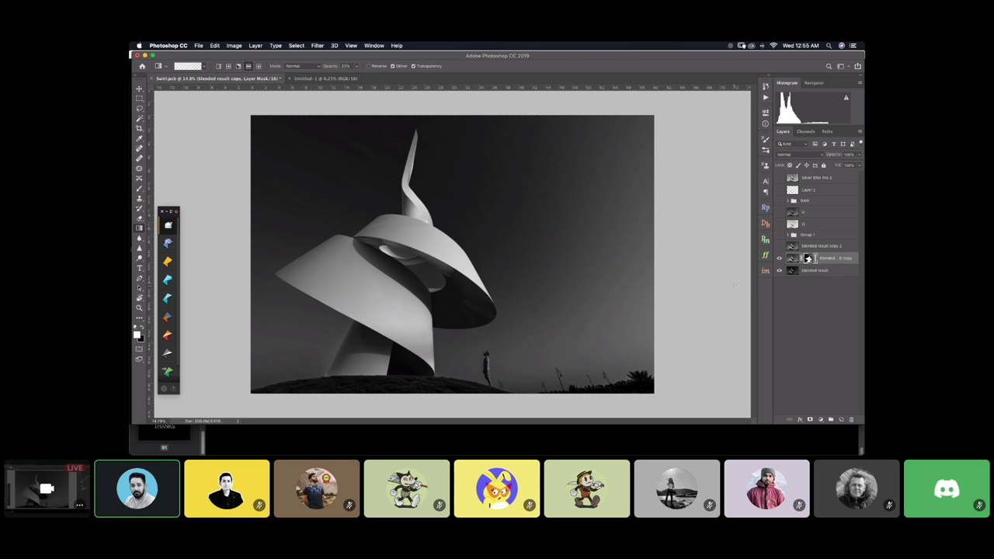
Apply the layer mask on "blended result copy" and merge that layer down into "blended result"
{"action": "scroll", "coordinate": [515, 243], "scroll_direction": "down", "scroll_amount": 3}
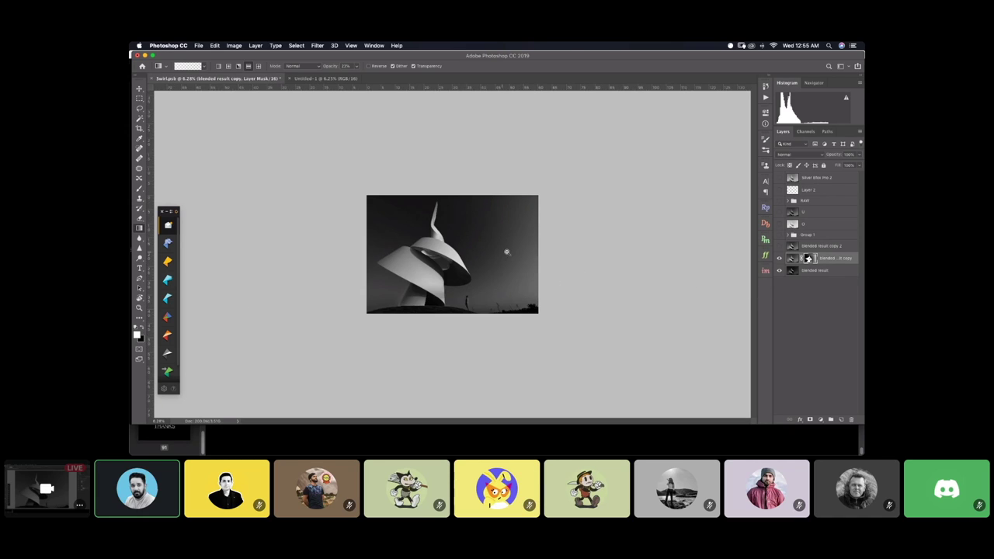
{"action": "scroll", "coordinate": [507, 251], "scroll_direction": "up", "scroll_amount": 5}
{"action": "scroll", "coordinate": [598, 246], "scroll_direction": "down", "scroll_amount": 2}
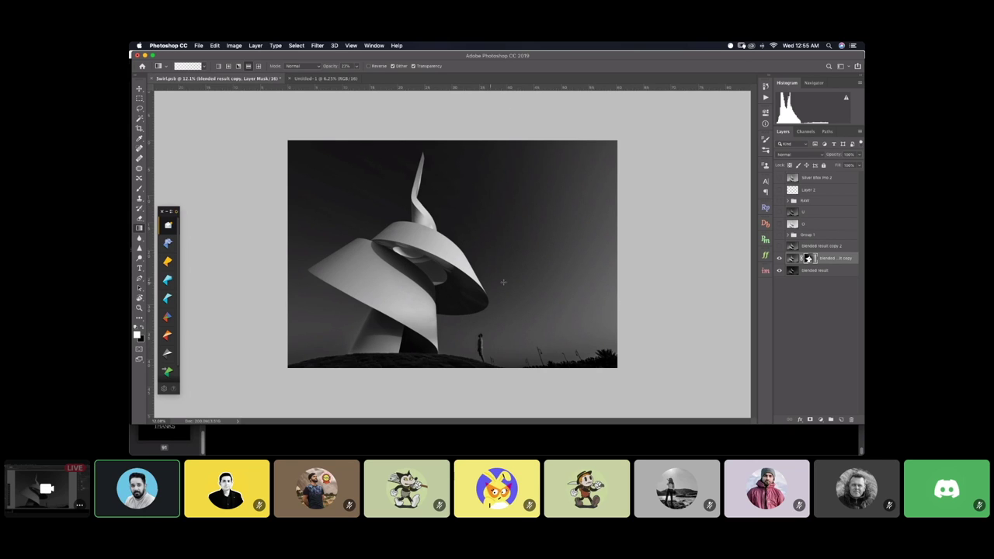
{"action": "right_click", "coordinate": [811, 257]}
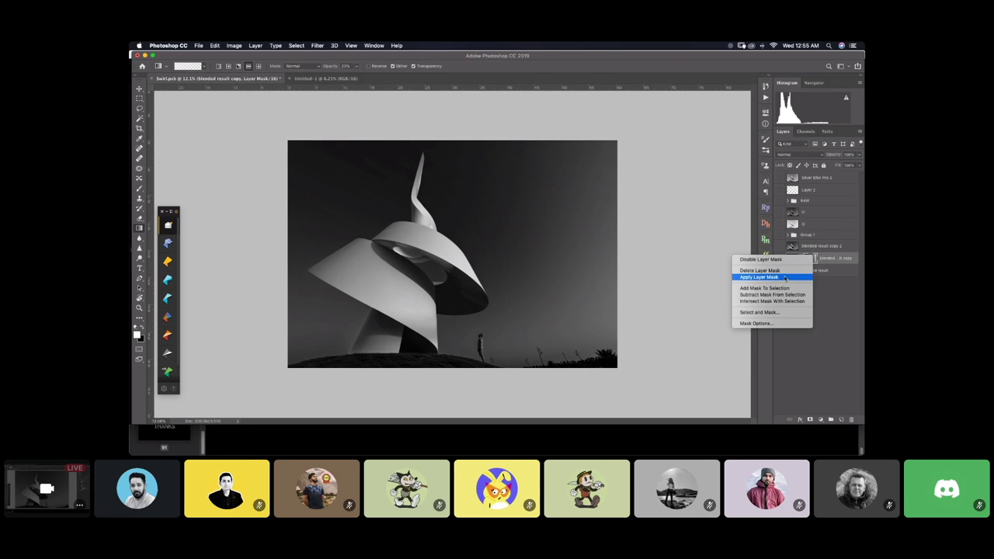
{"action": "left_click", "coordinate": [787, 276]}
{"action": "right_click", "coordinate": [812, 261]}
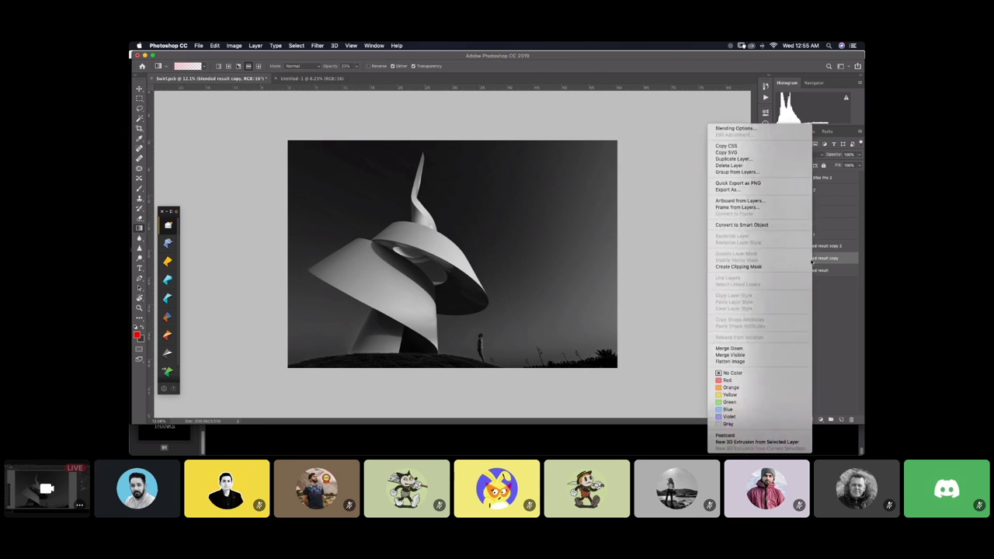
{"action": "left_click", "coordinate": [741, 348]}
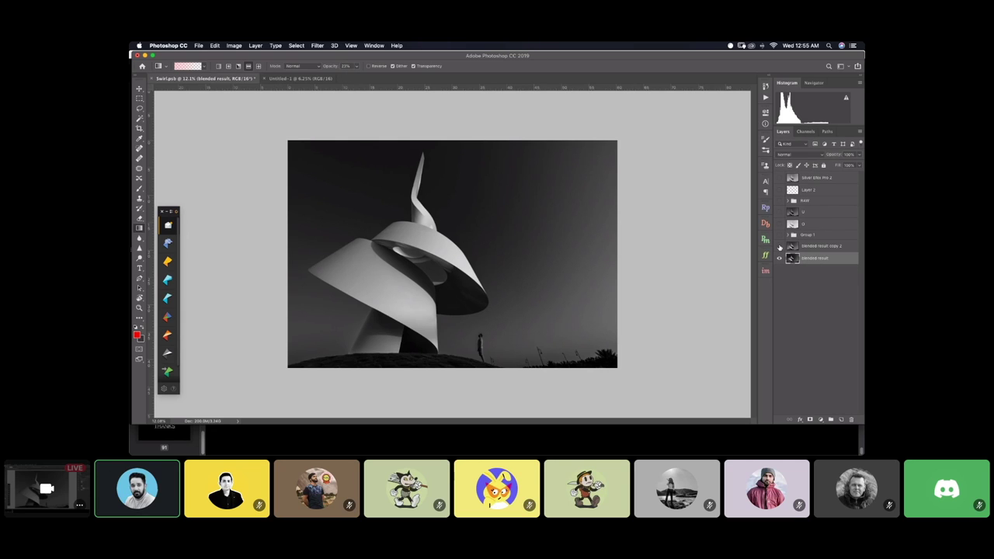
Compare the merged image with the earlier version by toggling the visibility of "blended result copy 2"
{"action": "left_click", "coordinate": [780, 246]}
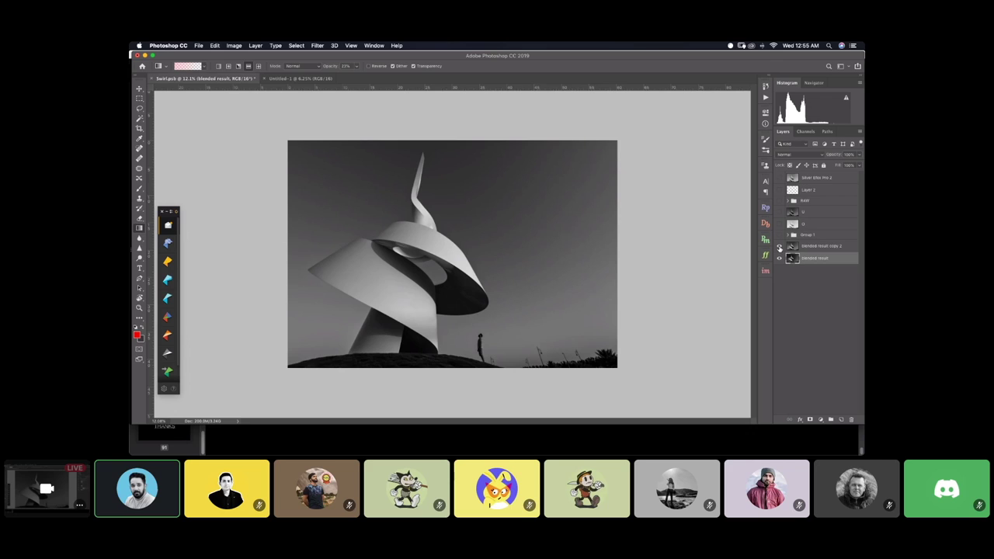
{"action": "left_click", "coordinate": [780, 246]}
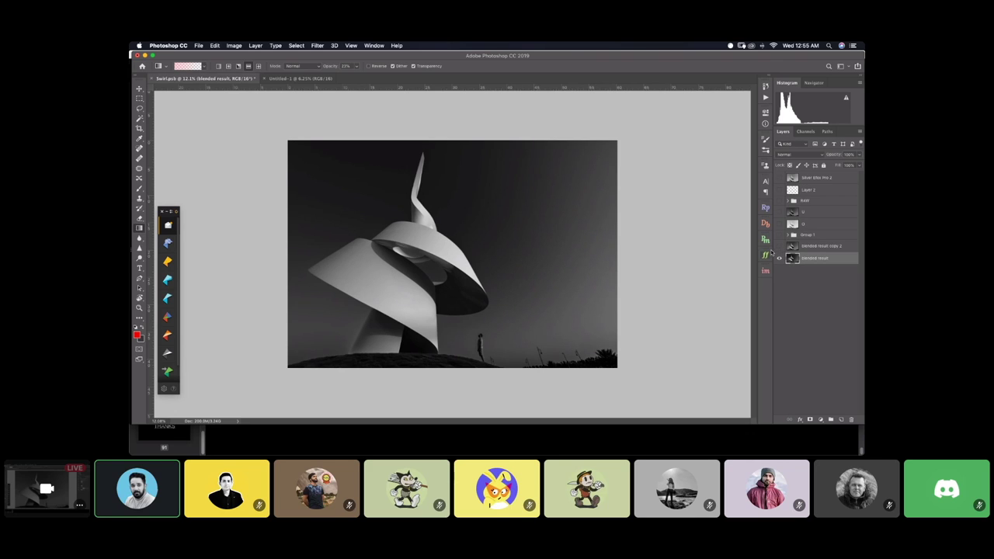
{"action": "left_click", "coordinate": [780, 246]}
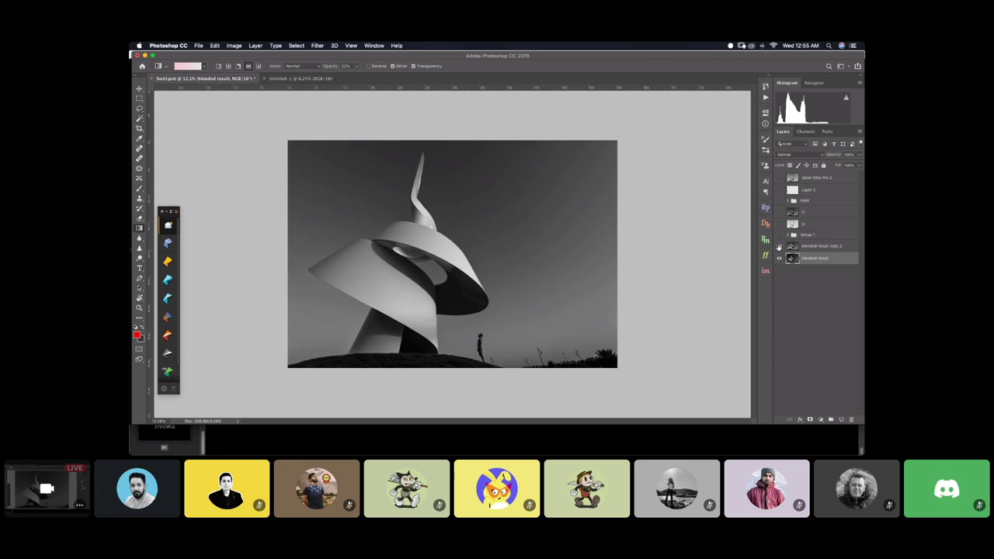
{"action": "left_click", "coordinate": [779, 246]}
{"action": "left_click", "coordinate": [780, 246]}
{"action": "left_click", "coordinate": [779, 246]}
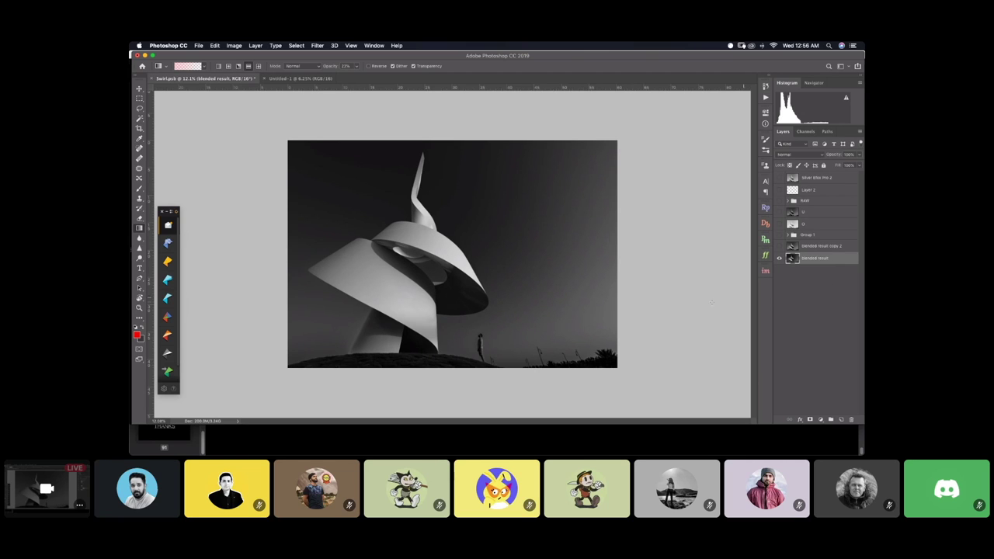
Delete the hidden "blended result copy 2" layer
{"action": "left_click_drag", "start_coordinate": [538, 305], "coordinate": [520, 284]}
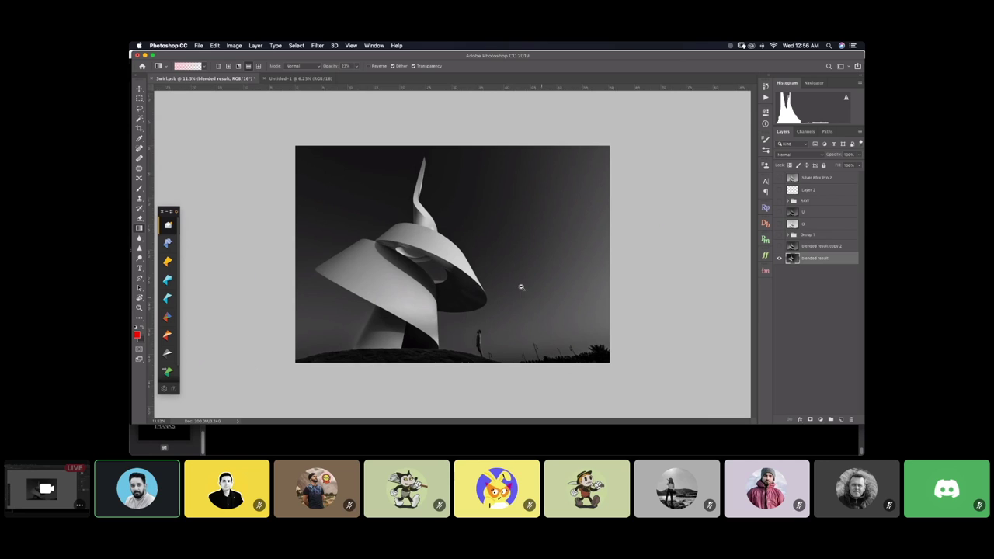
{"action": "left_click_drag", "start_coordinate": [390, 316], "coordinate": [641, 332]}
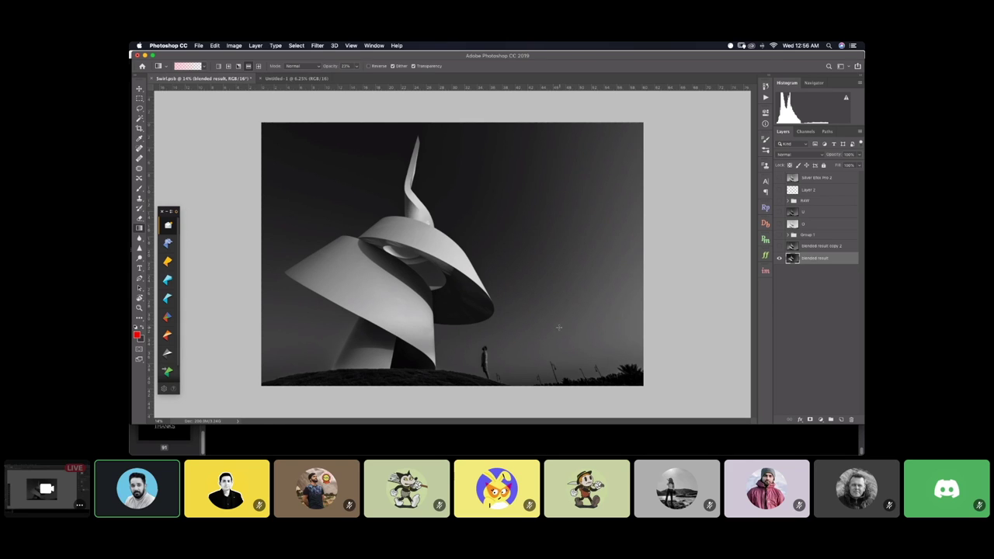
{"action": "left_click", "coordinate": [835, 249]}
{"action": "key", "text": "BackSpace"}
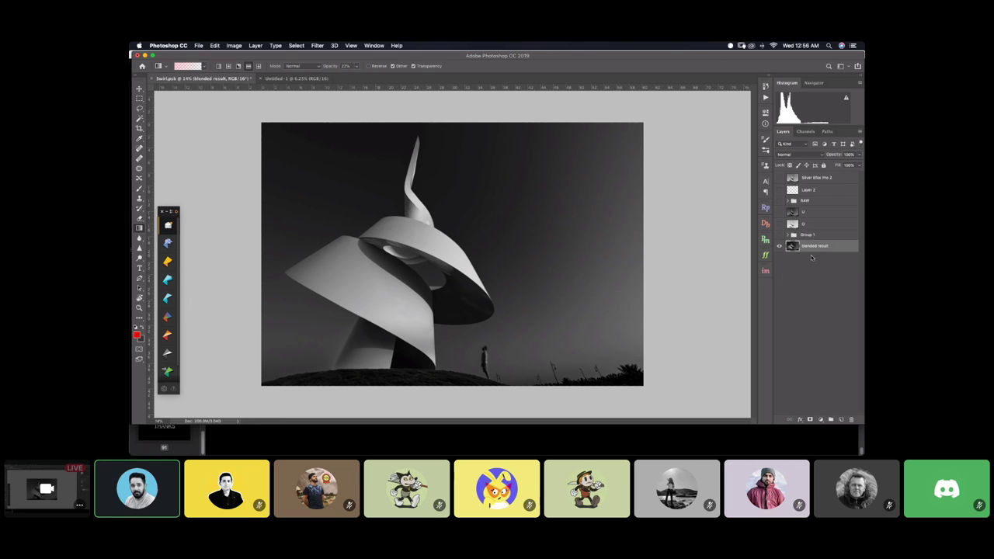
Open the image in Silver Efex Pro 2 and cancel without applying an effect
{"action": "left_click", "coordinate": [167, 353]}
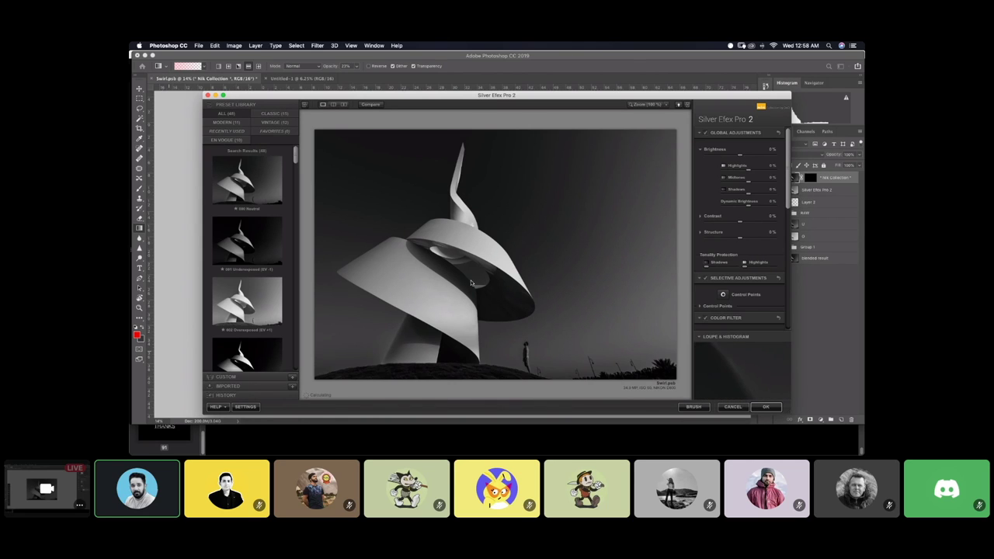
{"action": "left_click", "coordinate": [731, 410]}
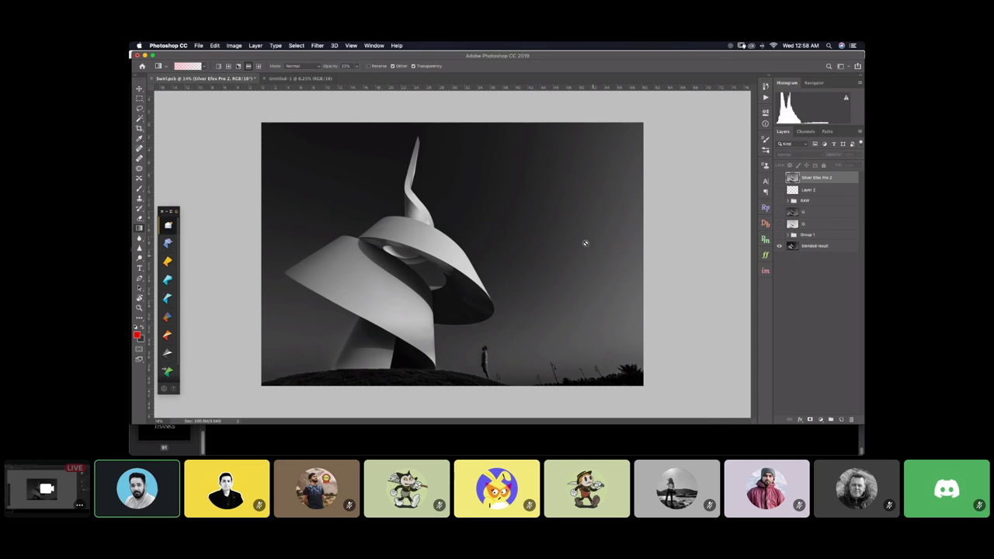
Duplicate the "blended result" layer twice and hide the upper duplicate
{"action": "double_click", "coordinate": [822, 246]}
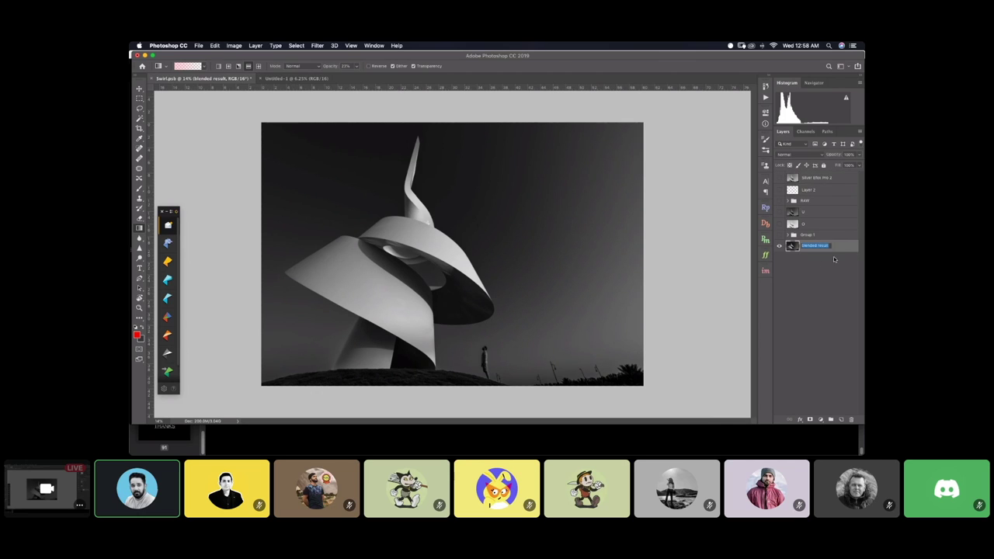
{"action": "key", "text": "Return"}
{"action": "key", "text": "super+j"}
{"action": "key", "text": "super+j"}
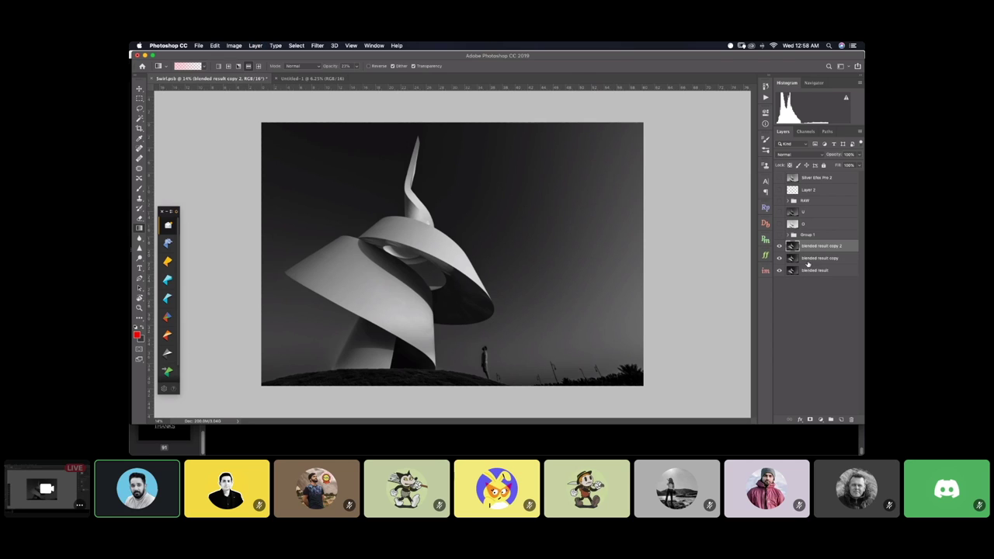
{"action": "left_click", "coordinate": [779, 246]}
Add a white layer mask to "blended result copy" and hide that layer
{"action": "left_click", "coordinate": [826, 258]}
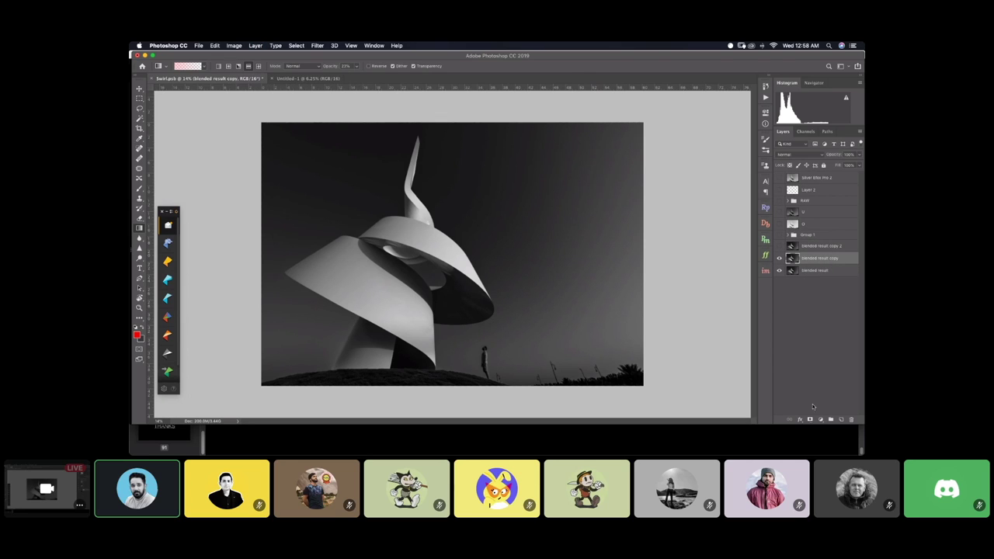
{"action": "left_click", "coordinate": [809, 419]}
{"action": "left_click", "coordinate": [779, 258]}
Brighten the "blended result" layer with Curves, raising the RGB curve from input 100 to output 175
{"action": "left_click", "coordinate": [823, 271]}
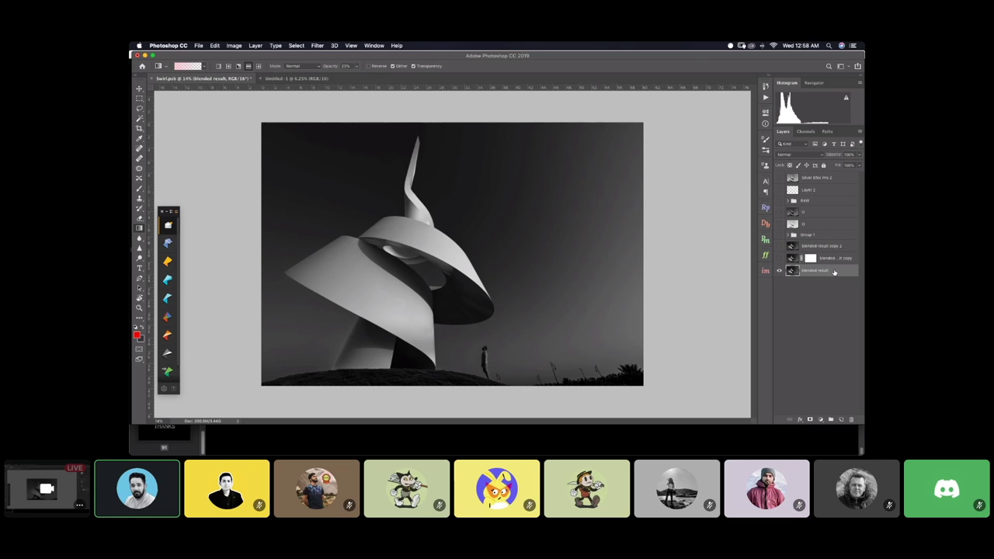
{"action": "left_click", "coordinate": [232, 46]}
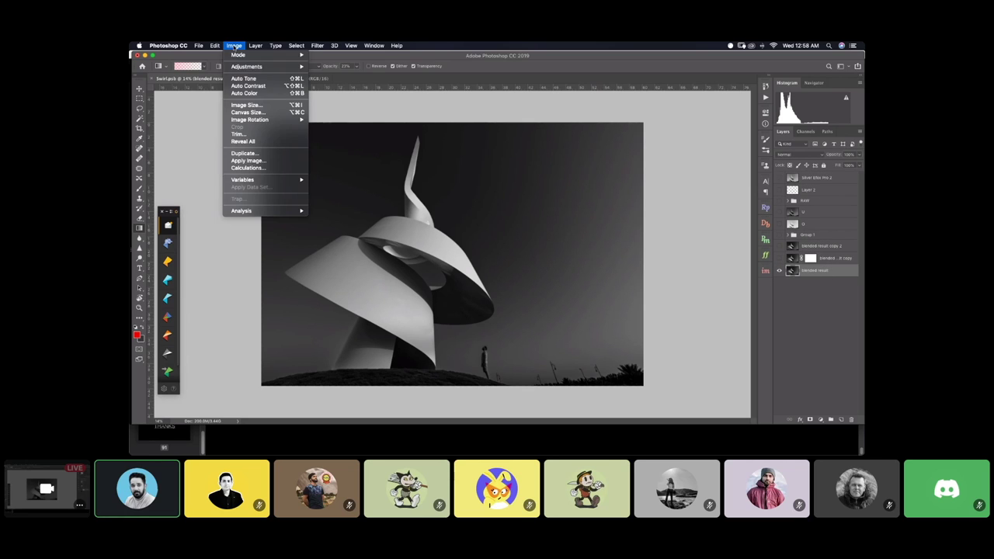
{"action": "mouse_move", "coordinate": [256, 67]}
{"action": "left_click", "coordinate": [328, 82]}
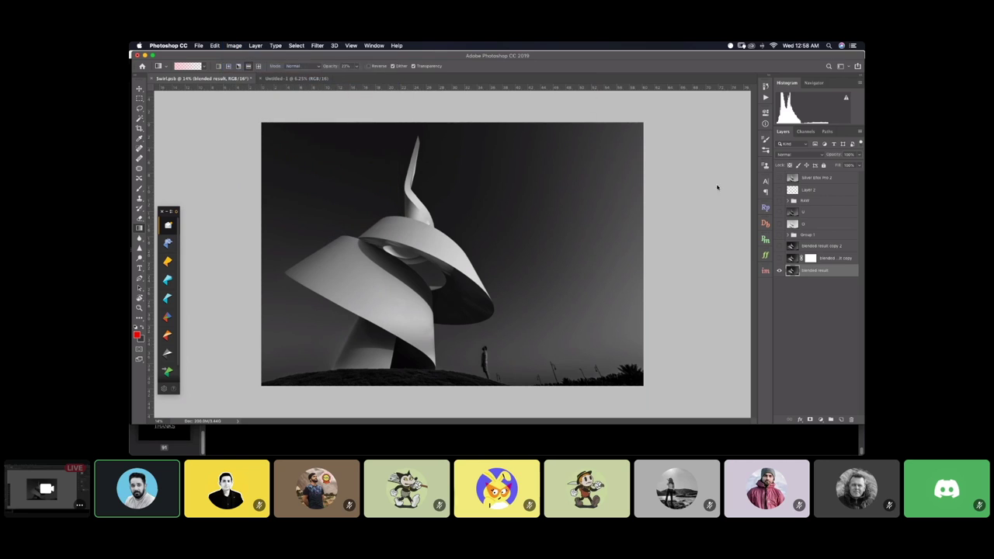
{"action": "left_click_drag", "start_coordinate": [690, 168], "coordinate": [682, 152]}
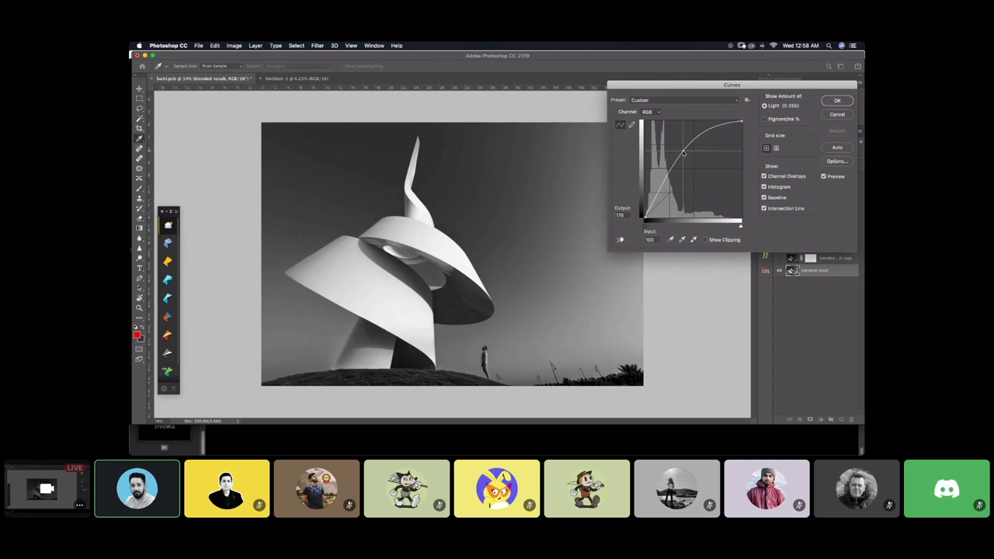
{"action": "left_click", "coordinate": [837, 102]}
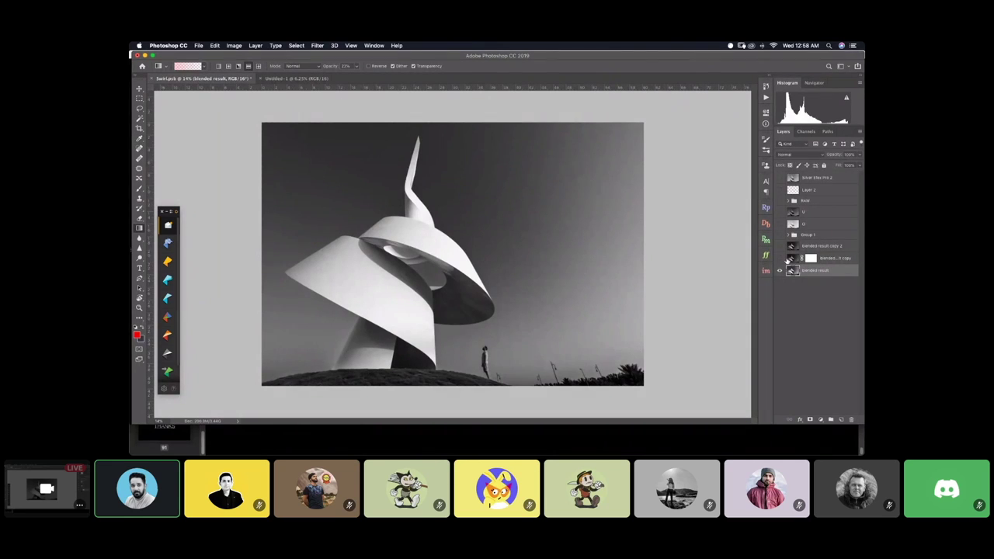
Show "blended result copy" again and make its layer mask active for editing
{"action": "left_click", "coordinate": [779, 258]}
{"action": "left_click", "coordinate": [811, 257]}
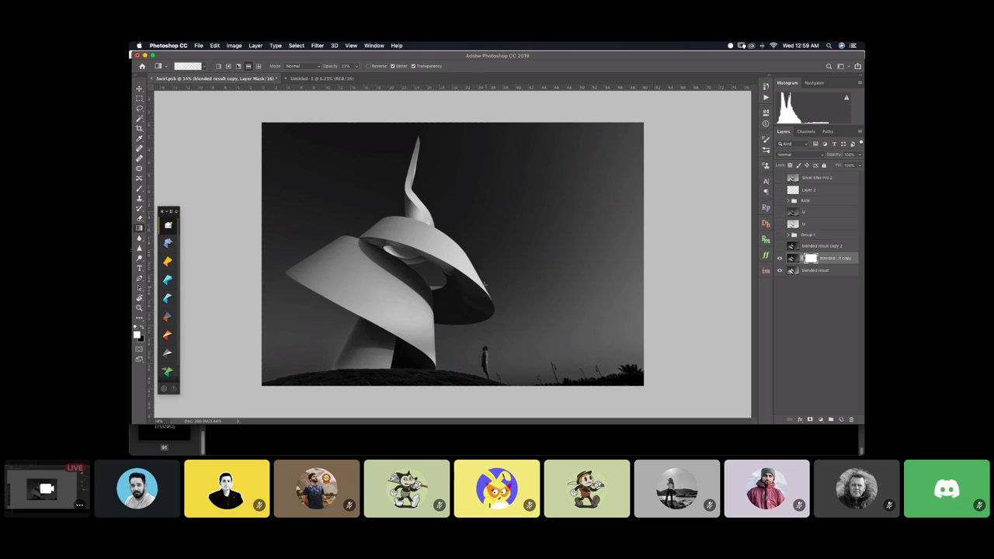
Load the saved "Top 3 Sadow" channel as a new selection
{"action": "left_click", "coordinate": [299, 45]}
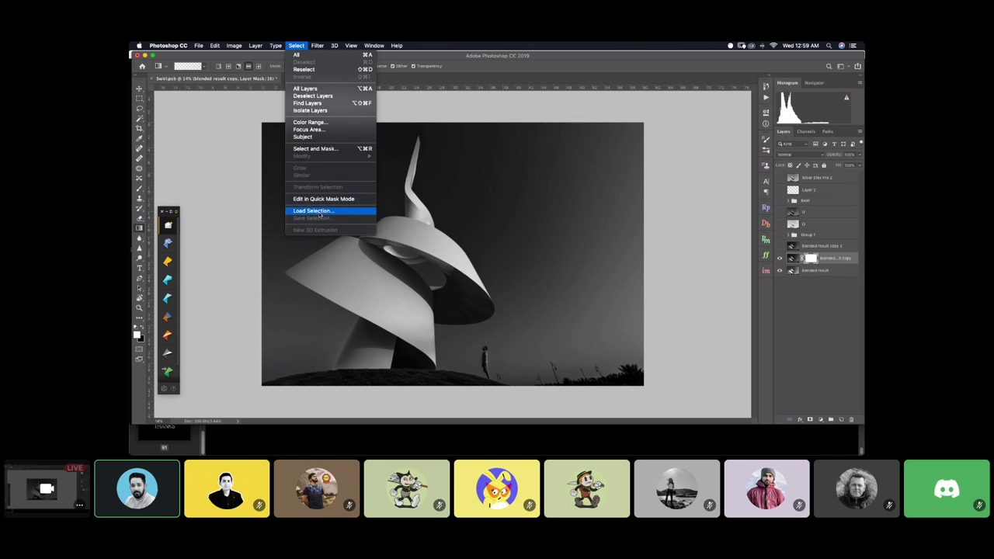
{"action": "left_click", "coordinate": [321, 210]}
{"action": "left_click", "coordinate": [494, 203]}
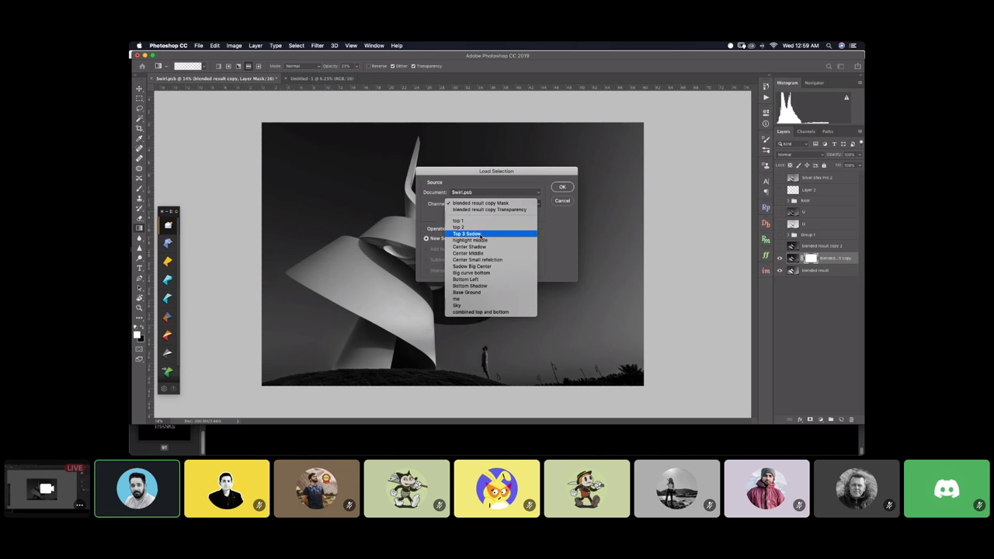
{"action": "left_click", "coordinate": [483, 233]}
{"action": "left_click", "coordinate": [563, 188]}
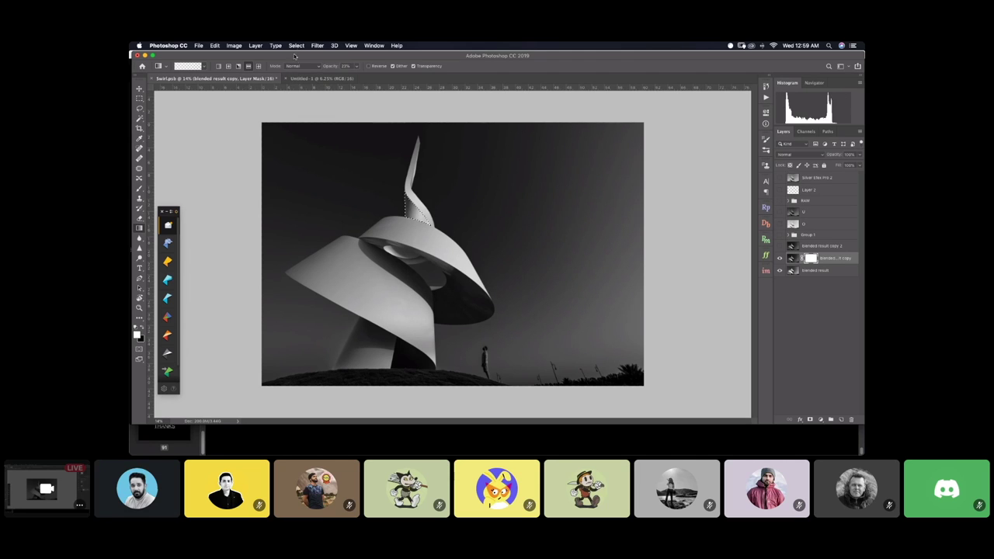
Load the saved "highlight middle" channel as a new selection
{"action": "left_click", "coordinate": [296, 45]}
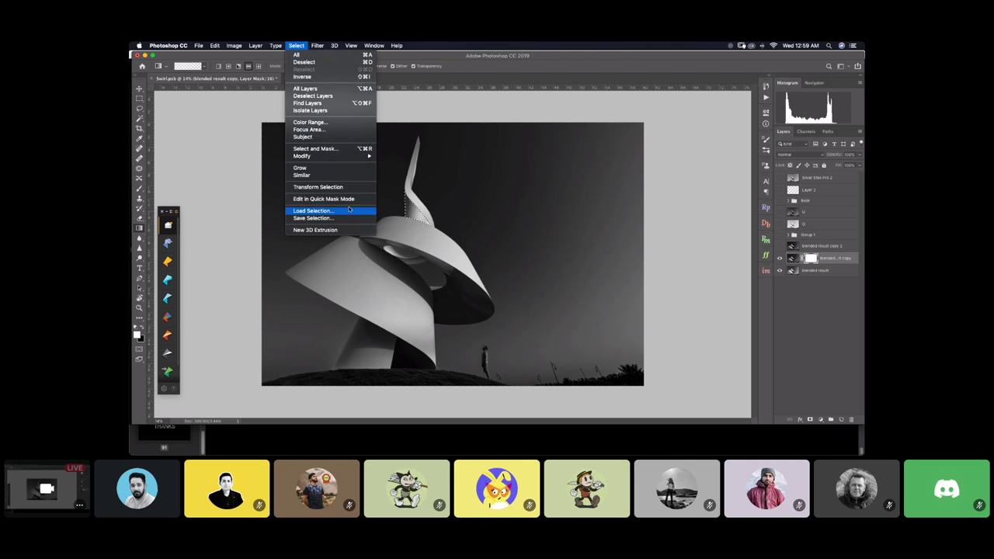
{"action": "left_click", "coordinate": [314, 211]}
{"action": "left_click", "coordinate": [494, 203]}
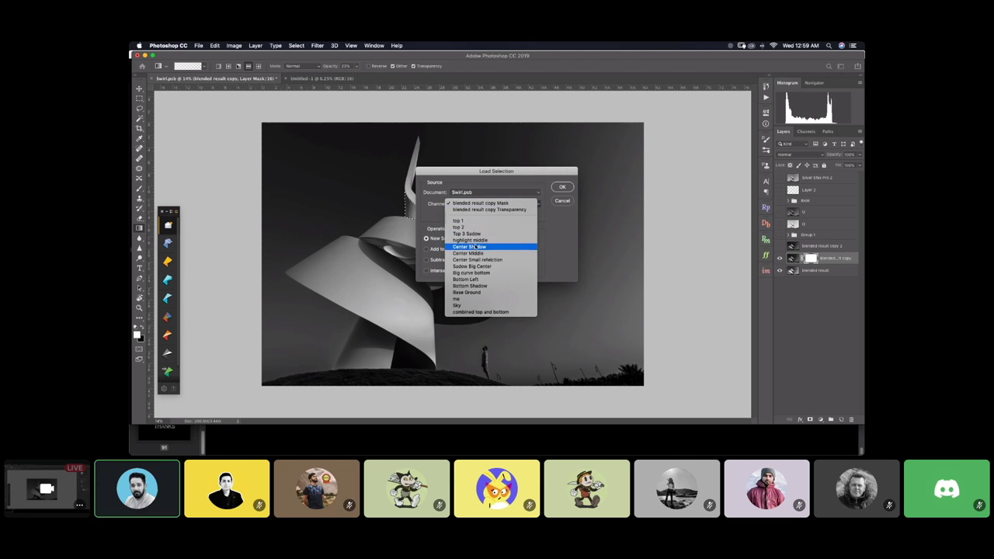
{"action": "left_click", "coordinate": [471, 241]}
{"action": "left_click", "coordinate": [562, 188]}
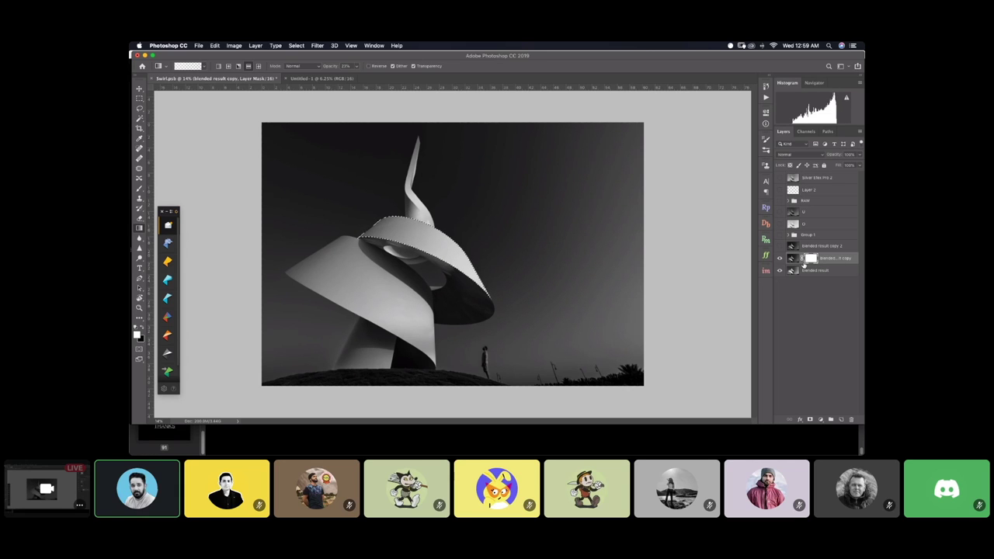
Brighten the lower tip of the selected middle curve with a black linear gradient at 100% opacity on the mask
{"action": "scroll", "coordinate": [507, 275], "scroll_direction": "up", "scroll_amount": 3}
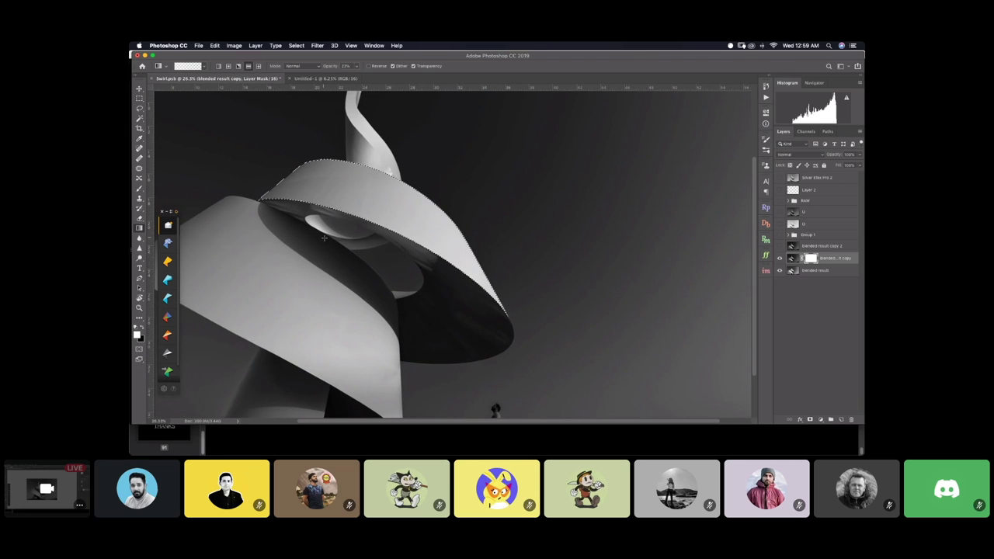
{"action": "left_click", "coordinate": [228, 66]}
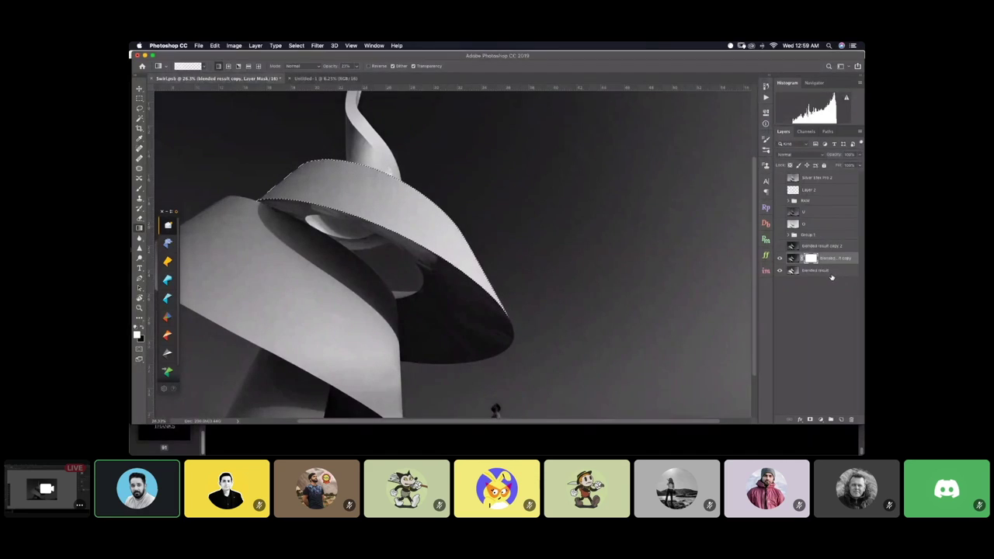
{"action": "left_click", "coordinate": [142, 329]}
{"action": "key", "text": "0"}
{"action": "left_click_drag", "start_coordinate": [479, 256], "coordinate": [527, 327]}
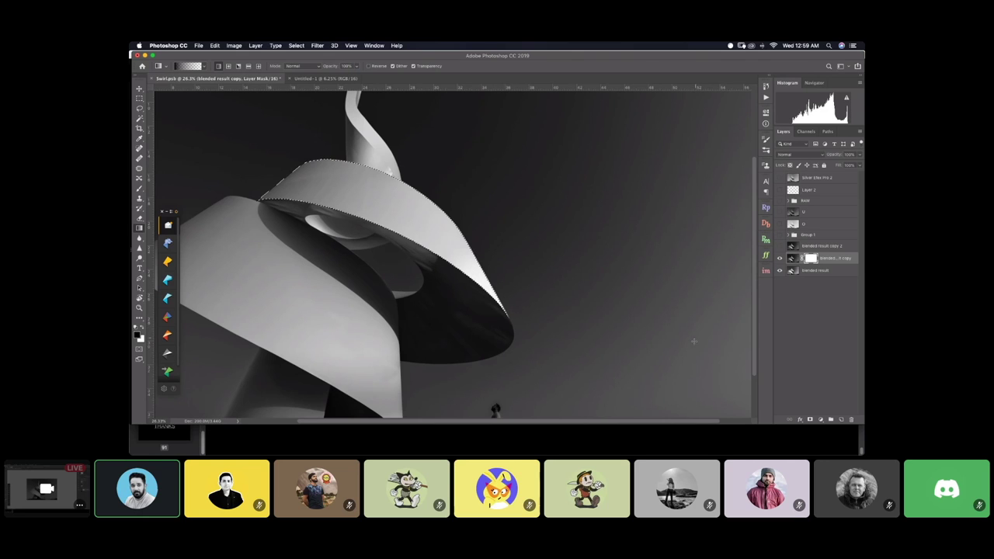
View the mask on its own and clear the selection, showing "blended result copy 2" for comparison
{"action": "left_click", "coordinate": [811, 259], "text": "alt"}
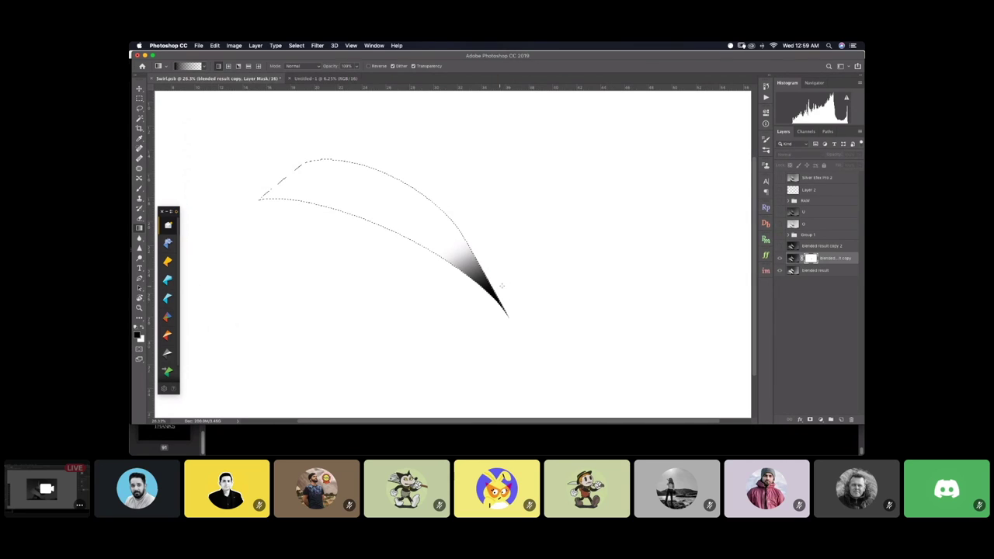
{"action": "key", "text": "super+d"}
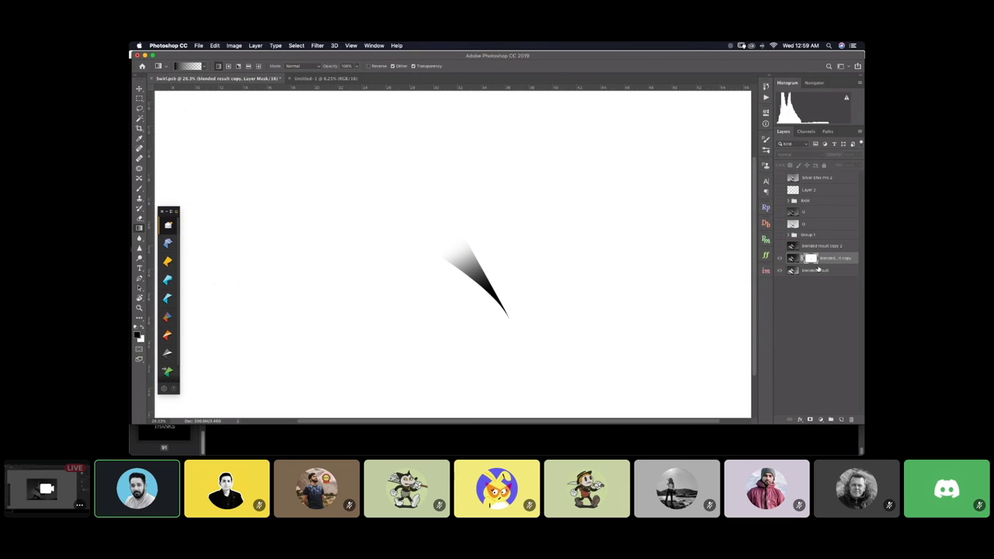
{"action": "left_click", "coordinate": [780, 248]}
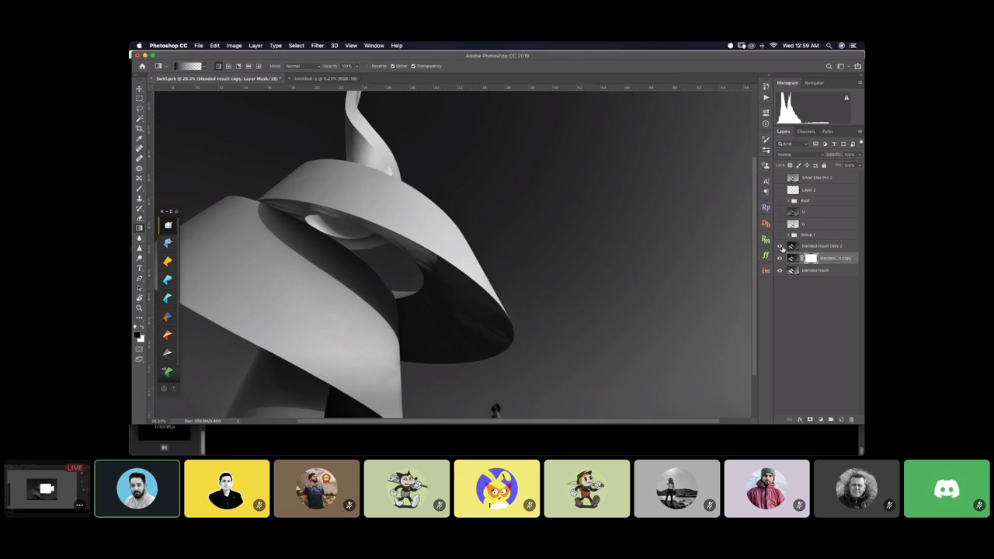
Toggle "blended result copy 2" for a before-and-after comparison and leave it hidden
{"action": "left_click", "coordinate": [780, 248]}
{"action": "left_click", "coordinate": [780, 248]}
{"action": "left_click", "coordinate": [780, 248]}
Apply the layer mask on "blended result copy" and merge that layer down into "blended result"
{"action": "left_click", "coordinate": [808, 258]}
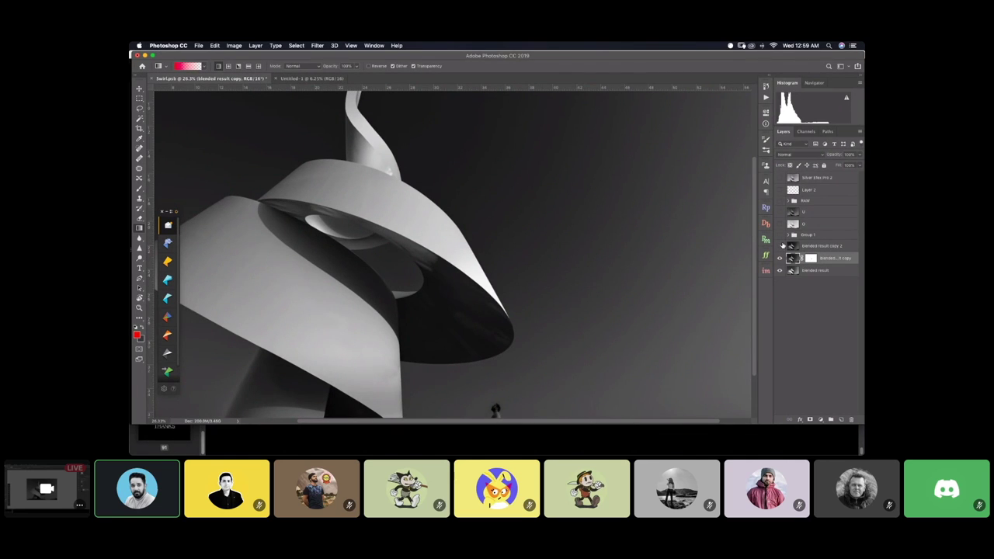
{"action": "right_click", "coordinate": [810, 263]}
{"action": "left_click", "coordinate": [809, 263]}
{"action": "double_click", "coordinate": [810, 262]}
{"action": "right_click", "coordinate": [811, 260]}
{"action": "left_click", "coordinate": [776, 278]}
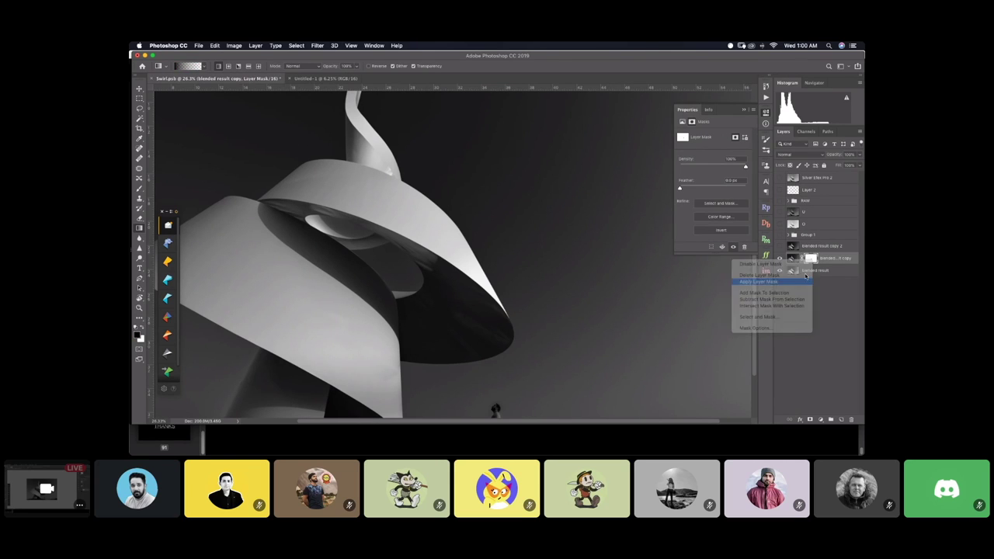
{"action": "right_click", "coordinate": [814, 261]}
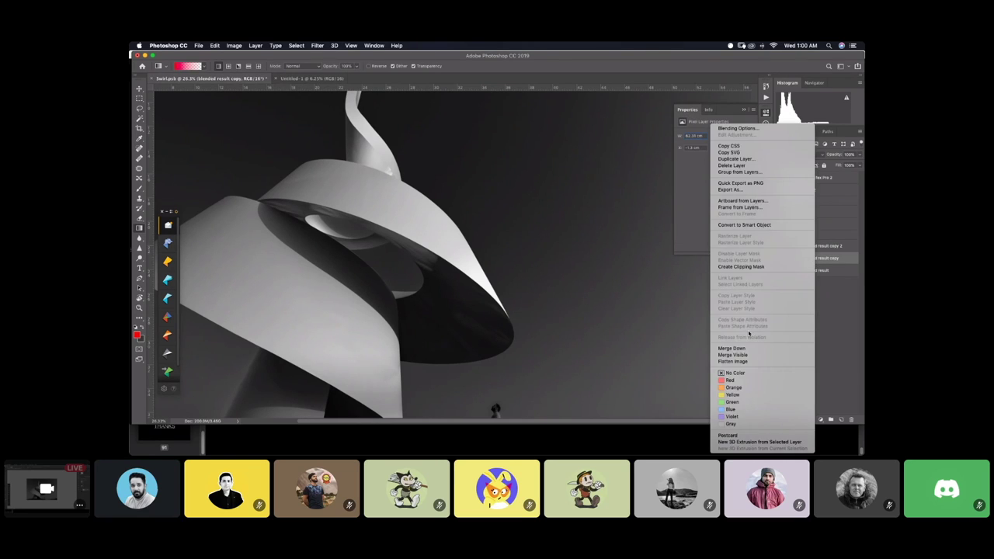
{"action": "left_click", "coordinate": [732, 348]}
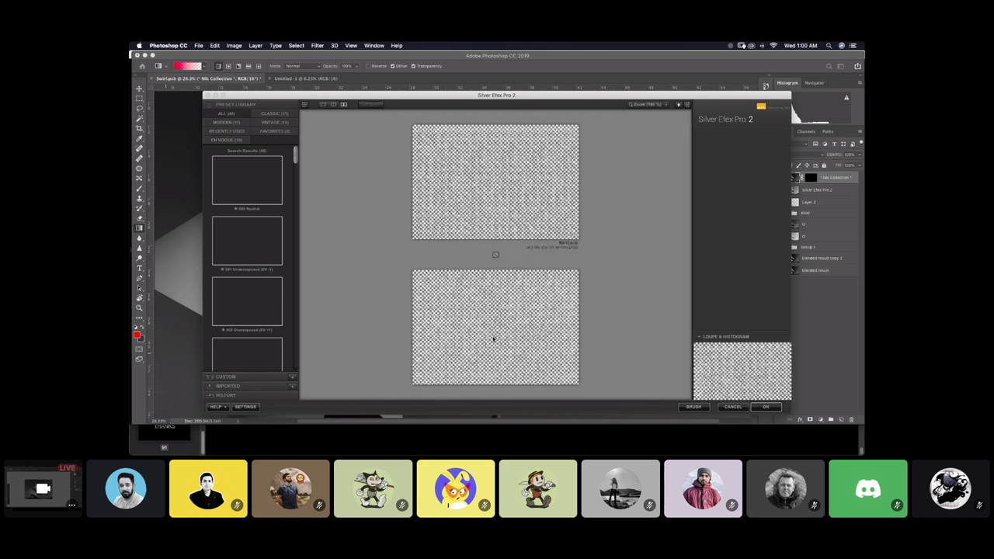
Inspect the image's tonal zones in Silver Efex Pro 2's single-image view and cancel the filter
{"action": "left_click", "coordinate": [323, 105]}
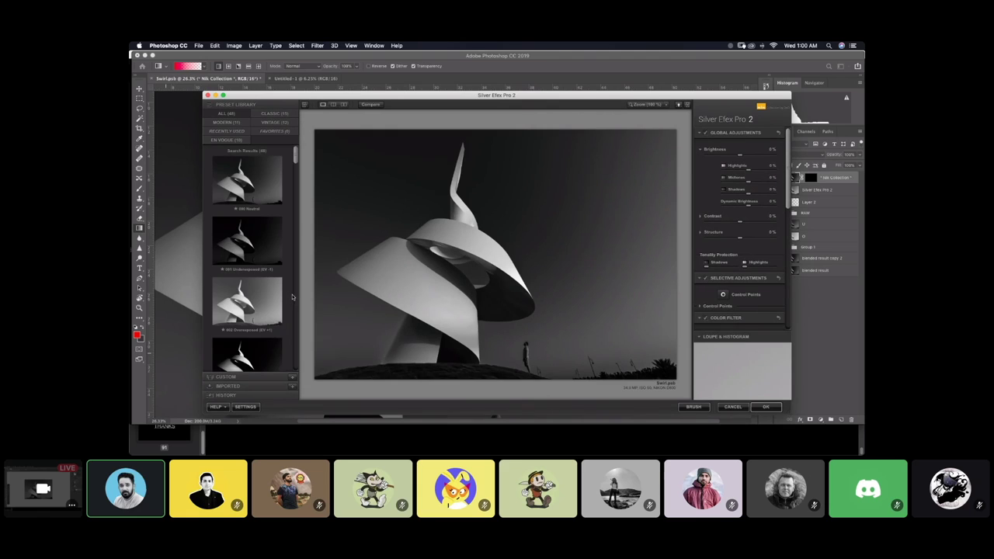
{"action": "left_click", "coordinate": [262, 176]}
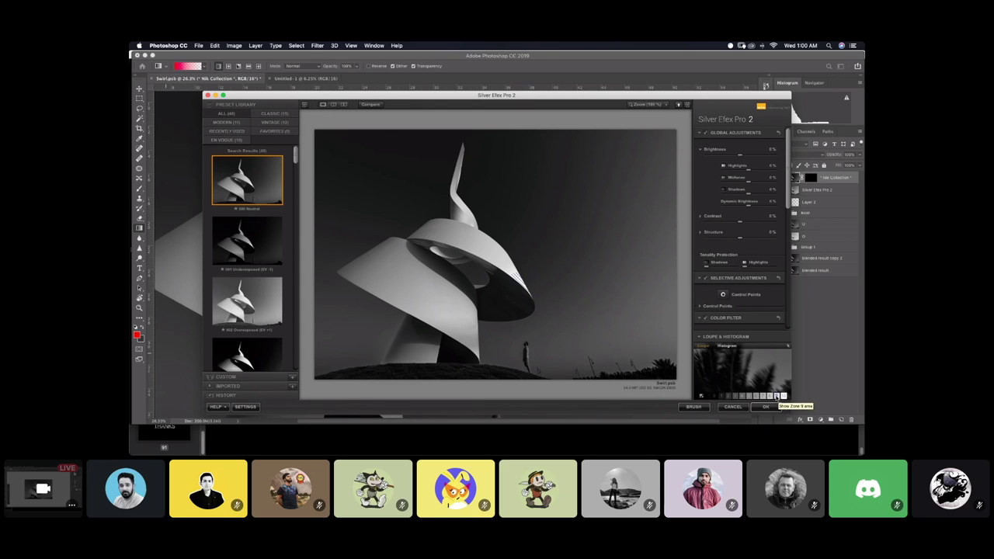
{"action": "left_click", "coordinate": [733, 408]}
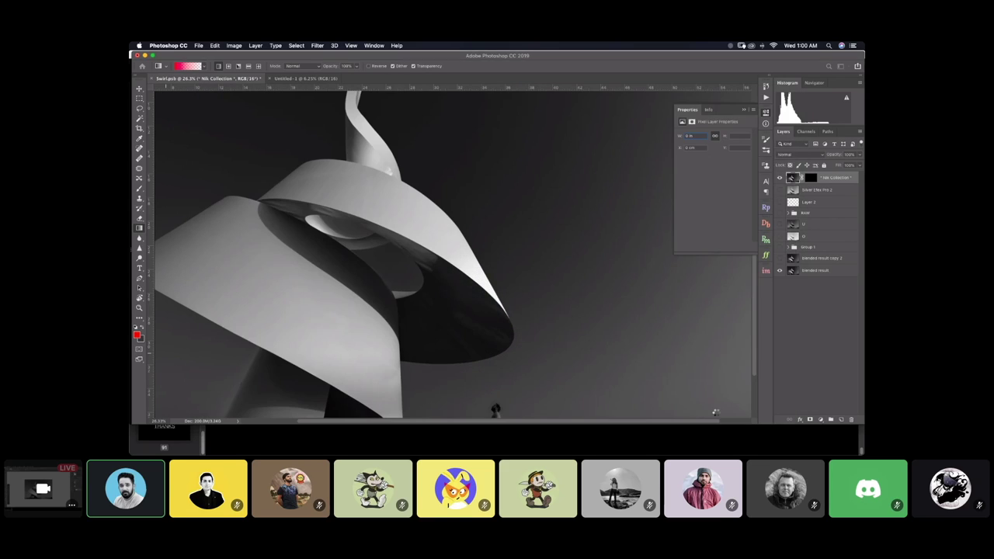
Delete the "blended result copy 2" layer and collapse the layer properties
{"action": "scroll", "coordinate": [506, 267], "scroll_direction": "down", "scroll_amount": 5}
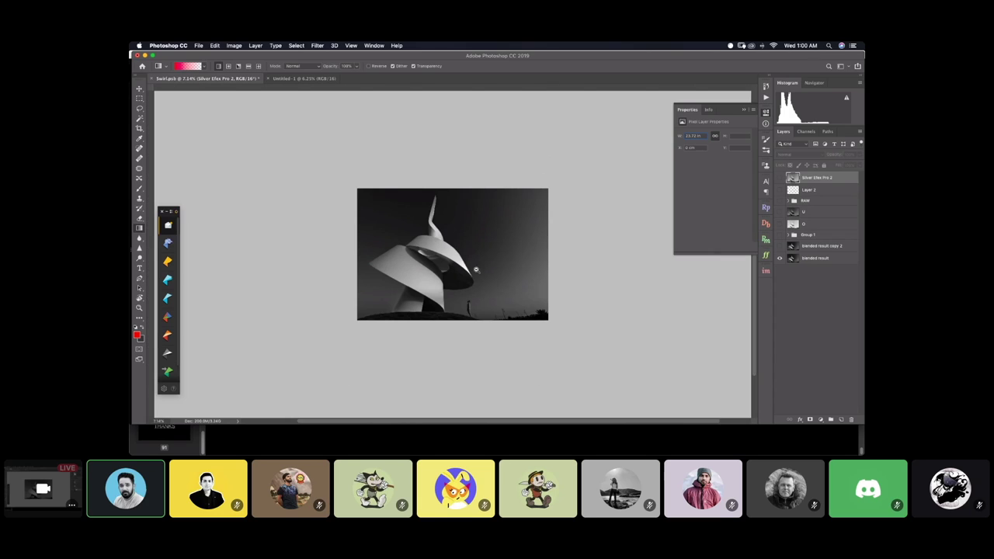
{"action": "left_click", "coordinate": [805, 259]}
{"action": "left_click", "coordinate": [815, 247]}
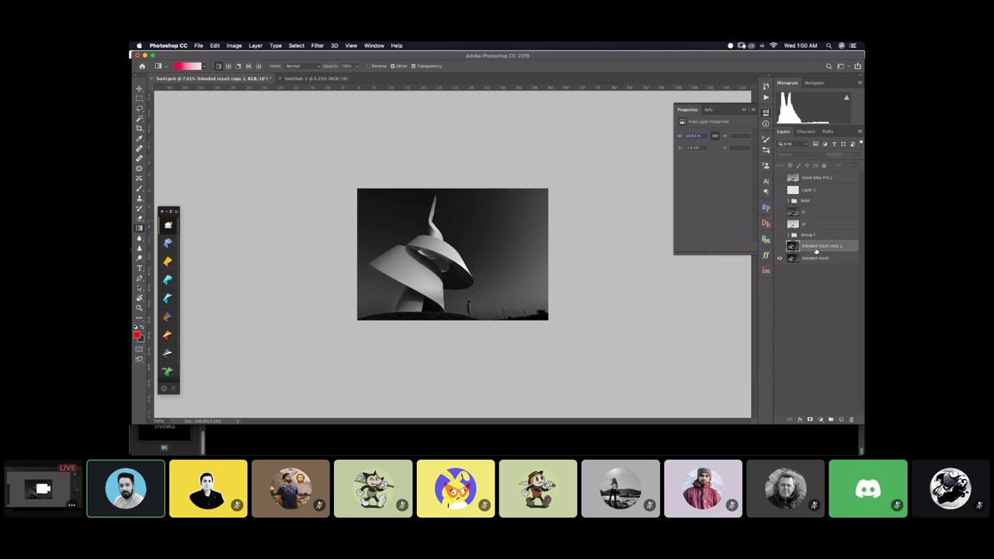
{"action": "key", "text": "Delete"}
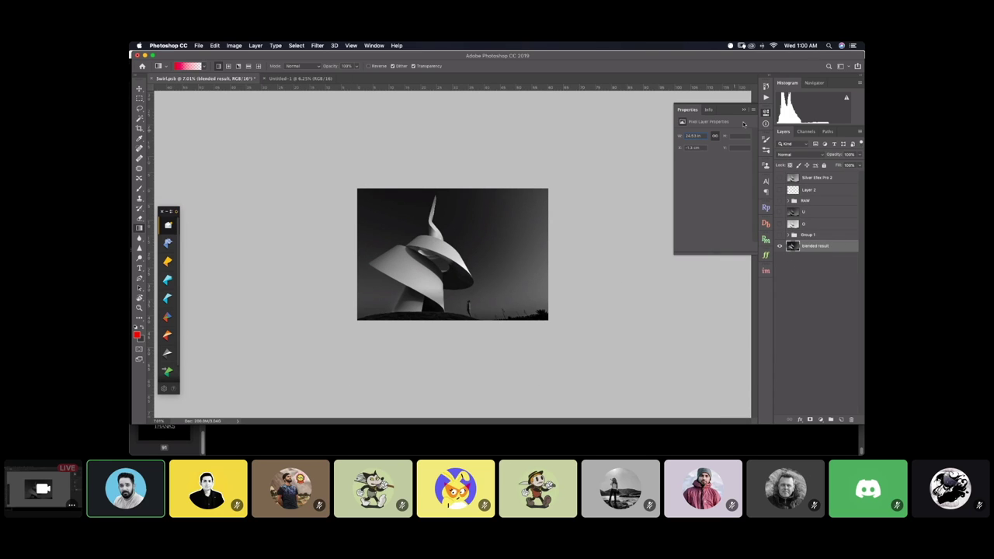
{"action": "left_click", "coordinate": [743, 110]}
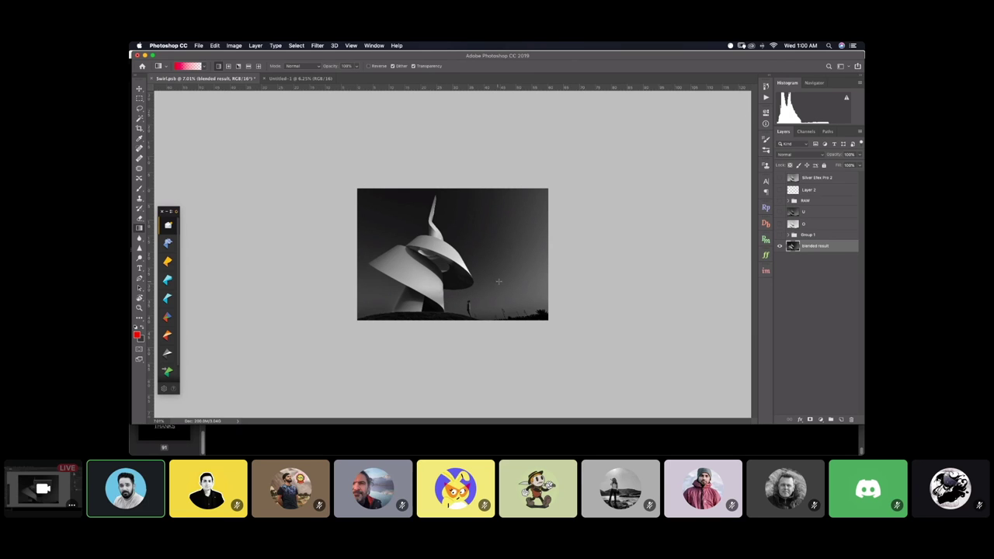
Examine the edges of the sculpture's spire and curves against the sky up close, undoing any stray gradient
{"action": "left_click_drag", "start_coordinate": [450, 230], "coordinate": [484, 239]}
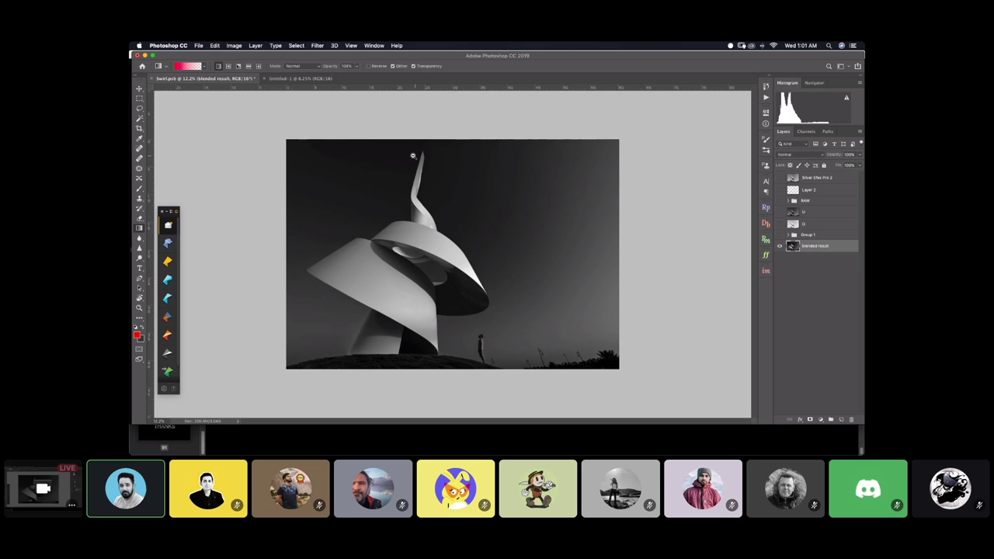
{"action": "left_click_drag", "start_coordinate": [406, 155], "coordinate": [472, 142]}
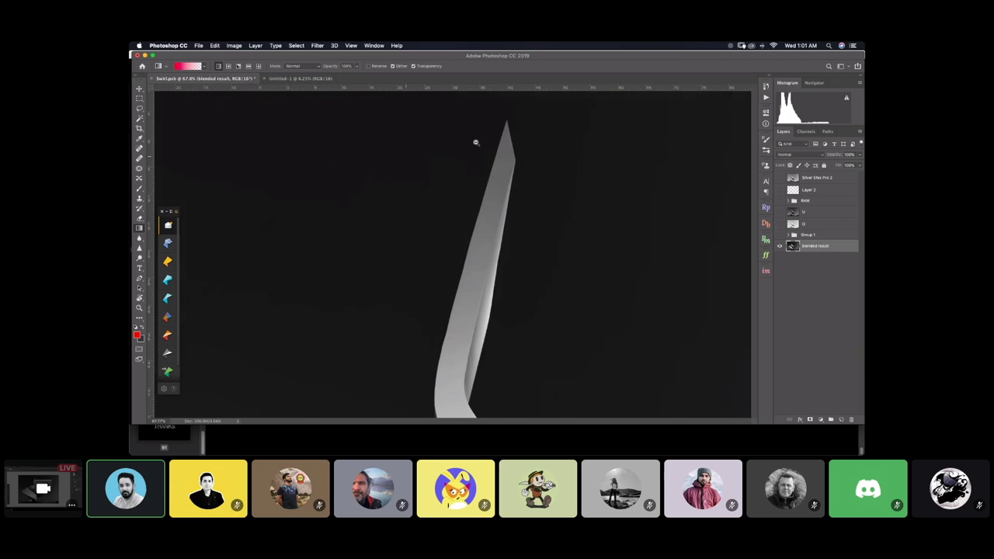
{"action": "left_click", "coordinate": [465, 194], "text": "alt"}
{"action": "left_click_drag", "start_coordinate": [492, 235], "coordinate": [448, 251]}
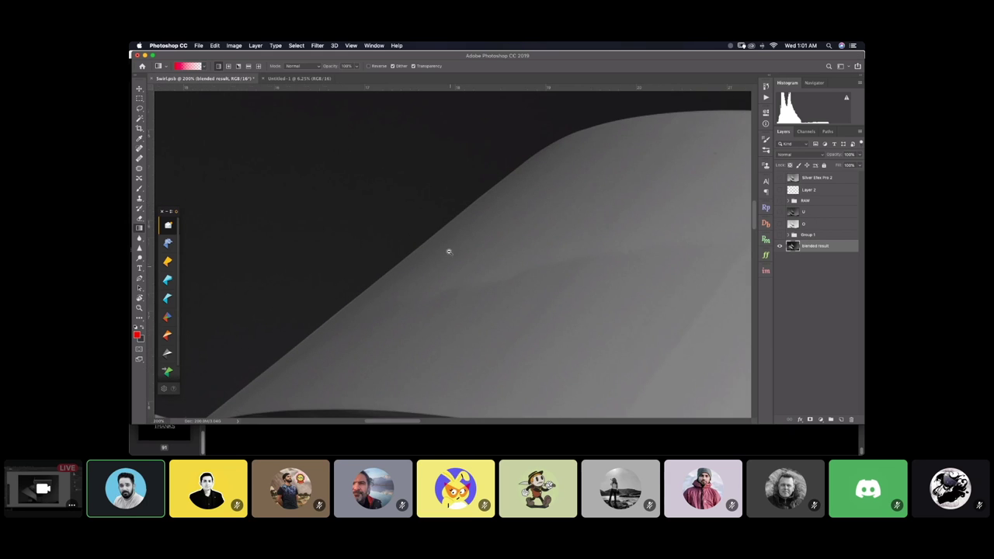
{"action": "left_click_drag", "start_coordinate": [527, 169], "coordinate": [304, 261]}
{"action": "left_click", "coordinate": [304, 261], "text": "alt"}
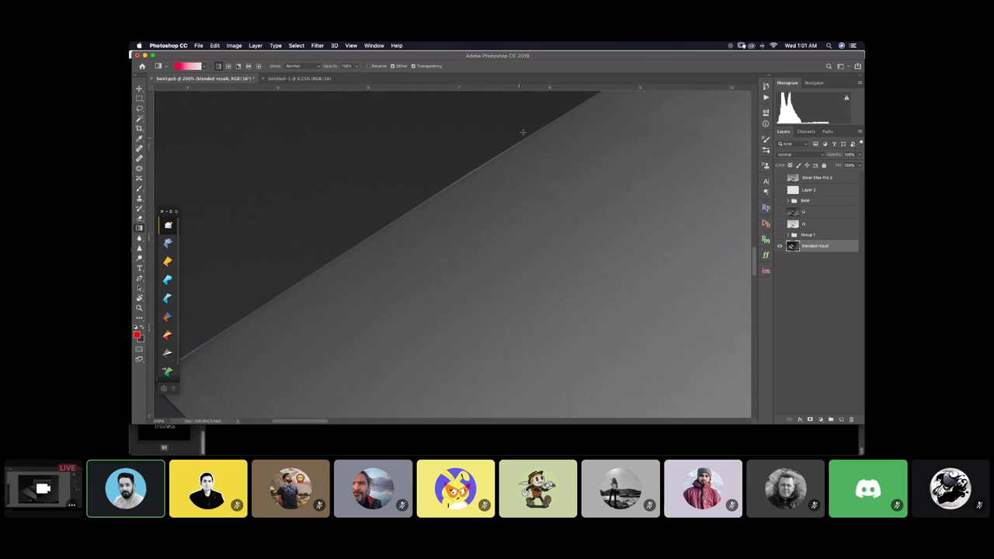
{"action": "left_click_drag", "start_coordinate": [524, 169], "coordinate": [455, 269]}
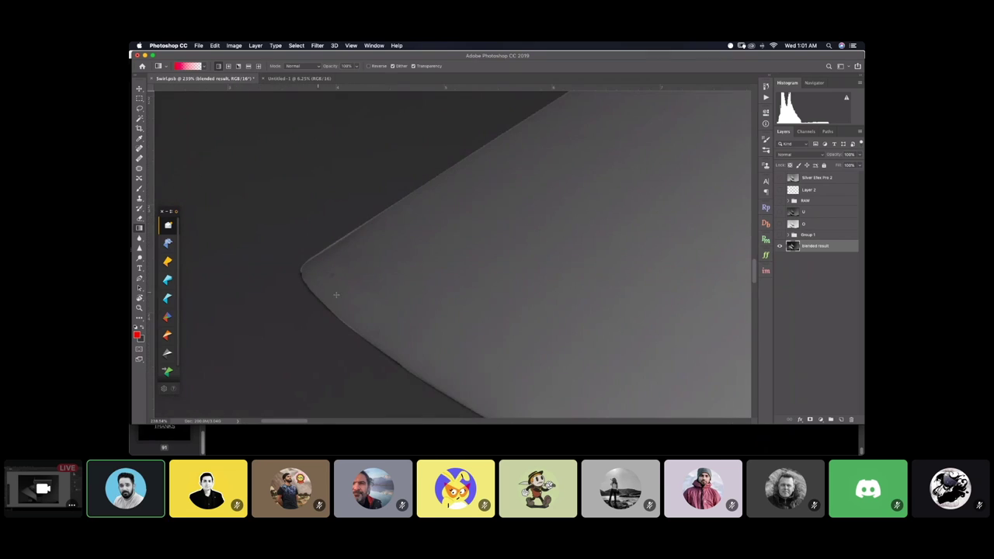
{"action": "left_click_drag", "start_coordinate": [403, 274], "coordinate": [356, 283]}
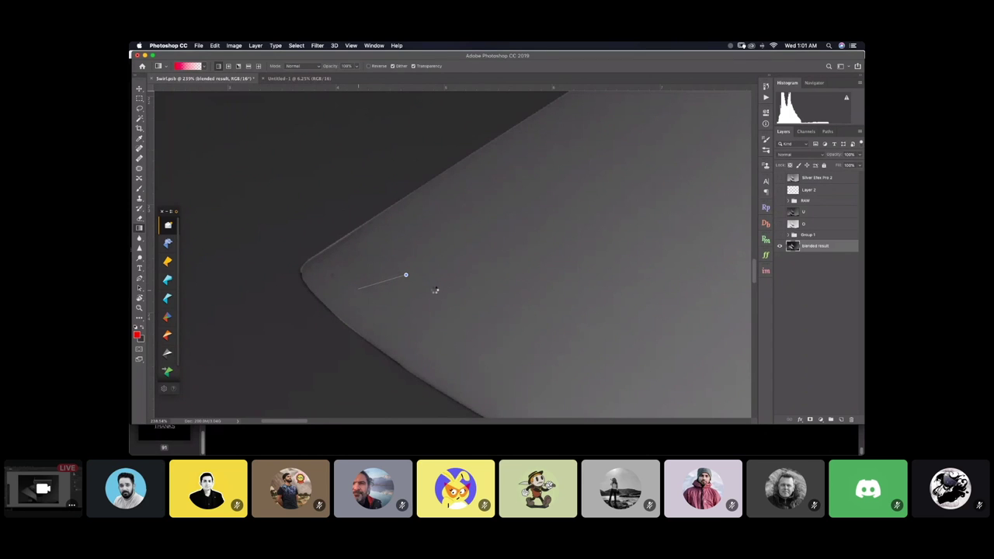
{"action": "key", "text": "super+z"}
{"action": "scroll", "coordinate": [353, 260], "scroll_direction": "down", "scroll_amount": 10}
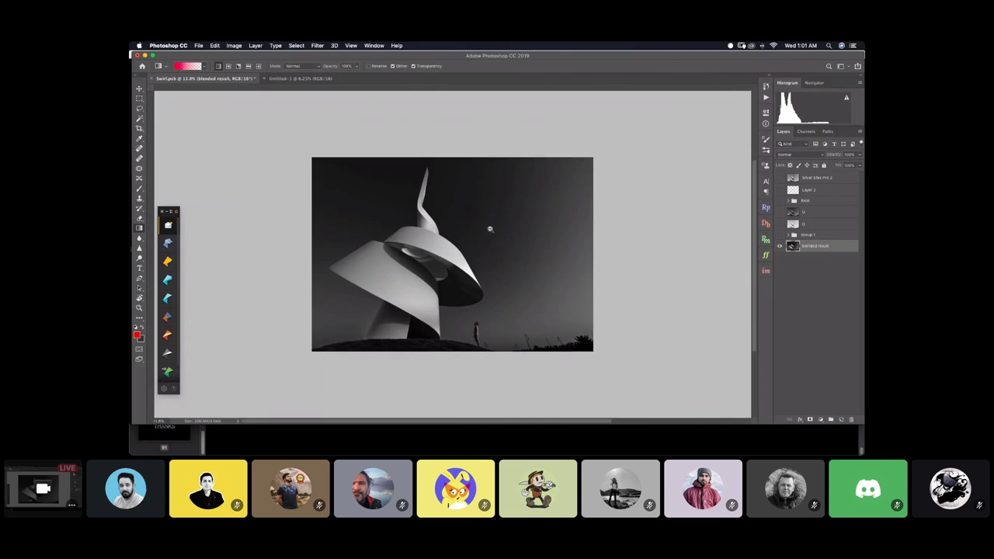
{"action": "scroll", "coordinate": [330, 266], "scroll_direction": "up", "scroll_amount": 6}
{"action": "scroll", "coordinate": [365, 257], "scroll_direction": "down", "scroll_amount": 3}
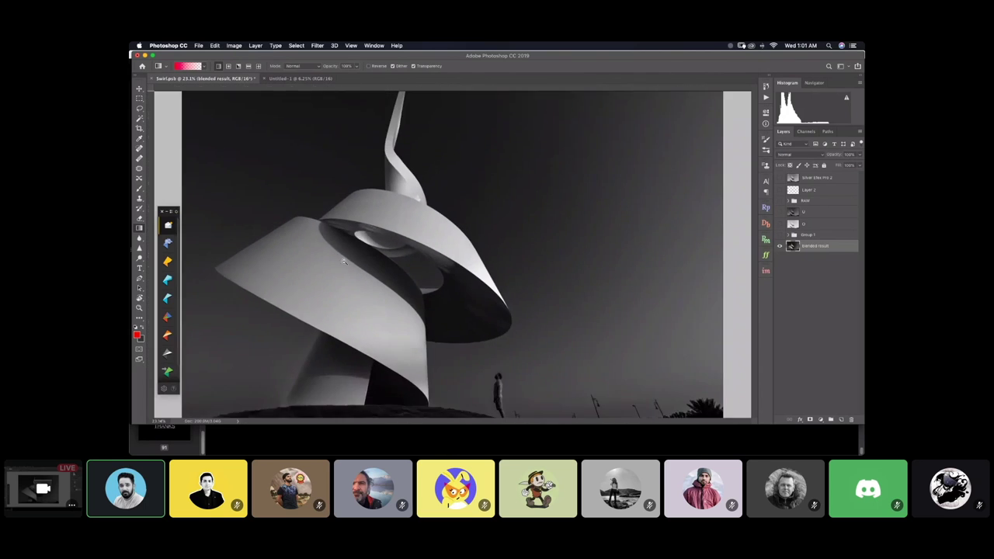
{"action": "scroll", "coordinate": [343, 262], "scroll_direction": "down", "scroll_amount": 3}
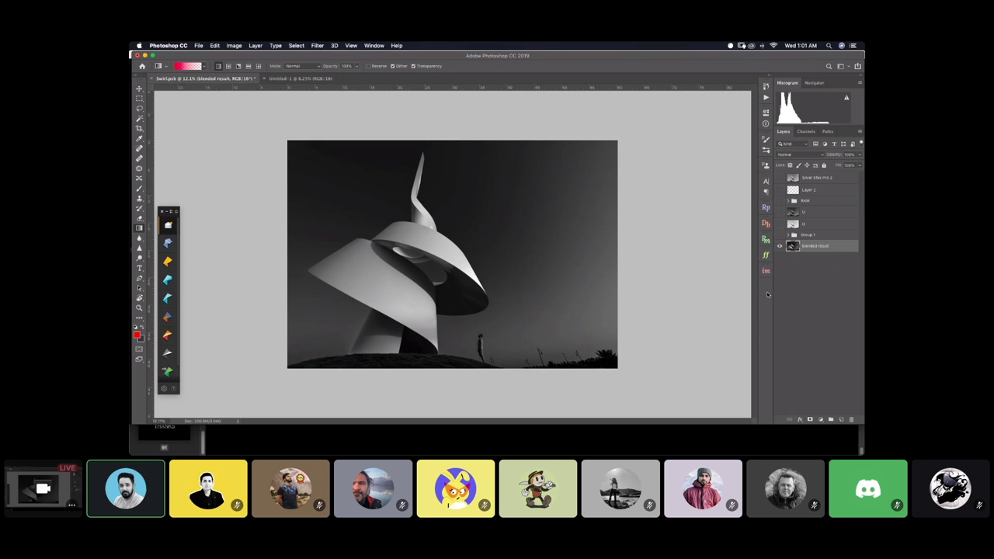
Duplicate the "blended result" layer and lasso the bushes and horizon in the photo's lower-right corner
{"action": "key", "text": "super+j"}
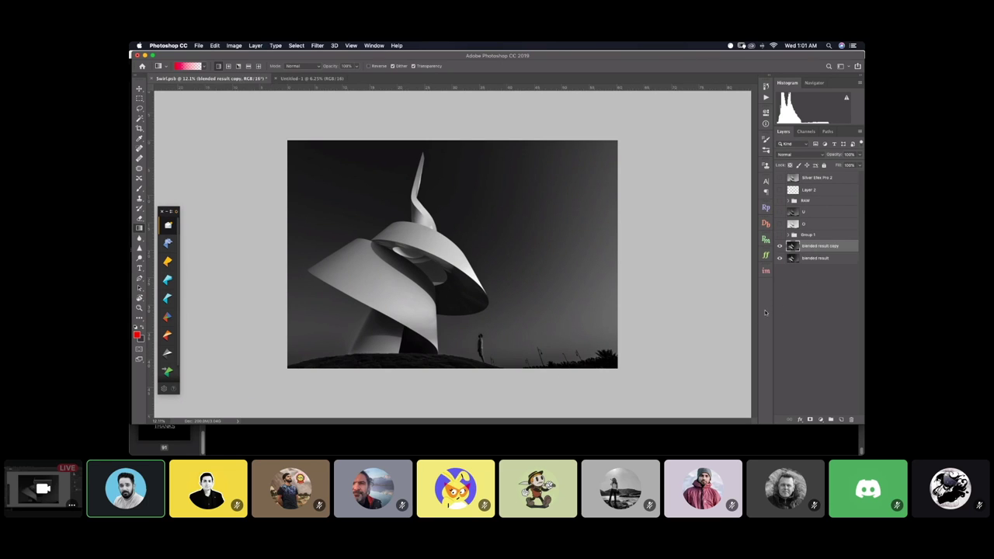
{"action": "left_click", "coordinate": [140, 109]}
{"action": "mouse_move", "coordinate": [512, 367]}
{"action": "left_mouse_down"}
{"action": "mouse_move", "coordinate": [528, 336]}
{"action": "mouse_move", "coordinate": [629, 332]}
{"action": "left_mouse_up"}
{"action": "mouse_move", "coordinate": [591, 396]}
{"action": "left_mouse_down"}
{"action": "mouse_move", "coordinate": [499, 382]}
{"action": "mouse_move", "coordinate": [509, 376]}
{"action": "left_mouse_up"}
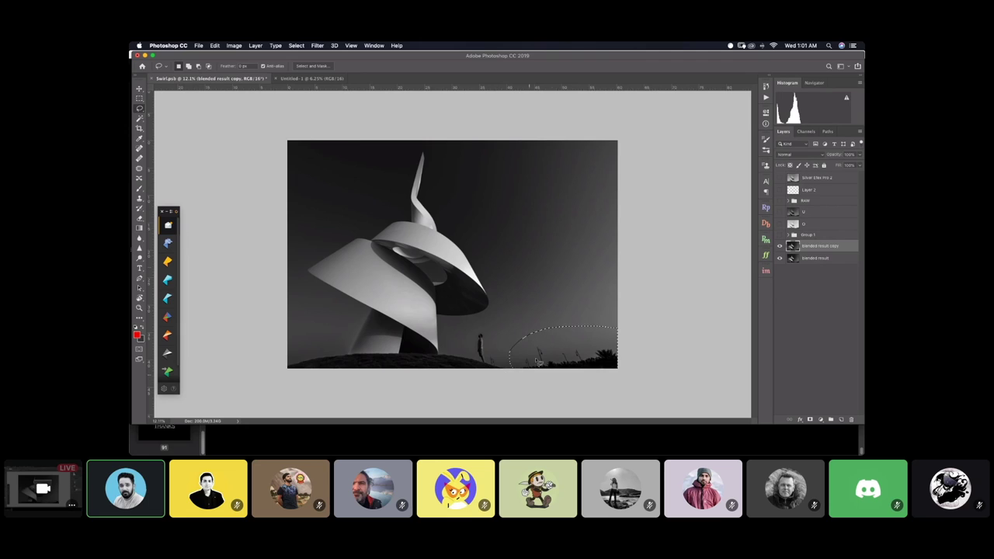
Replace the selected bushes with a Content-Aware fill at 100% opacity and clear the selection
{"action": "key", "text": "shift+BackSpace"}
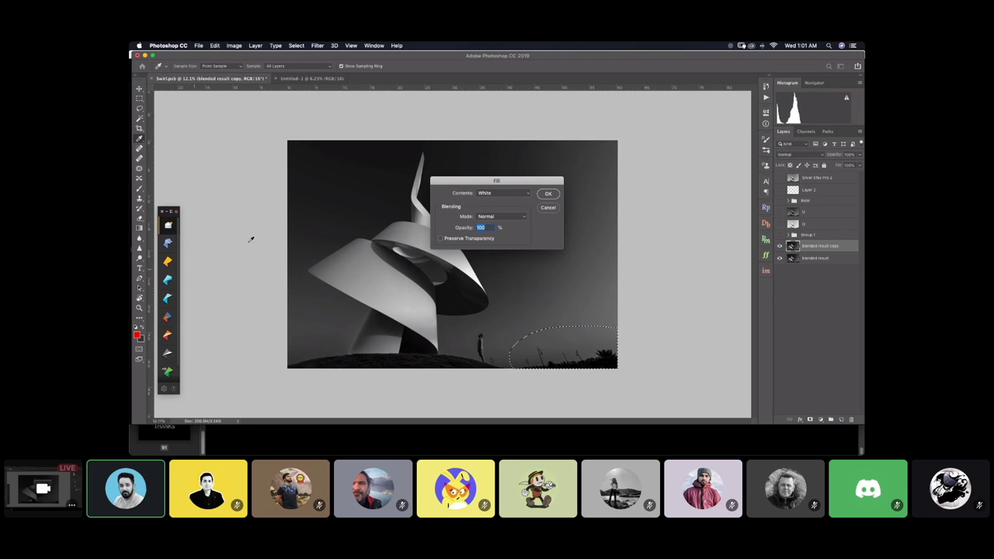
{"action": "left_click", "coordinate": [521, 193]}
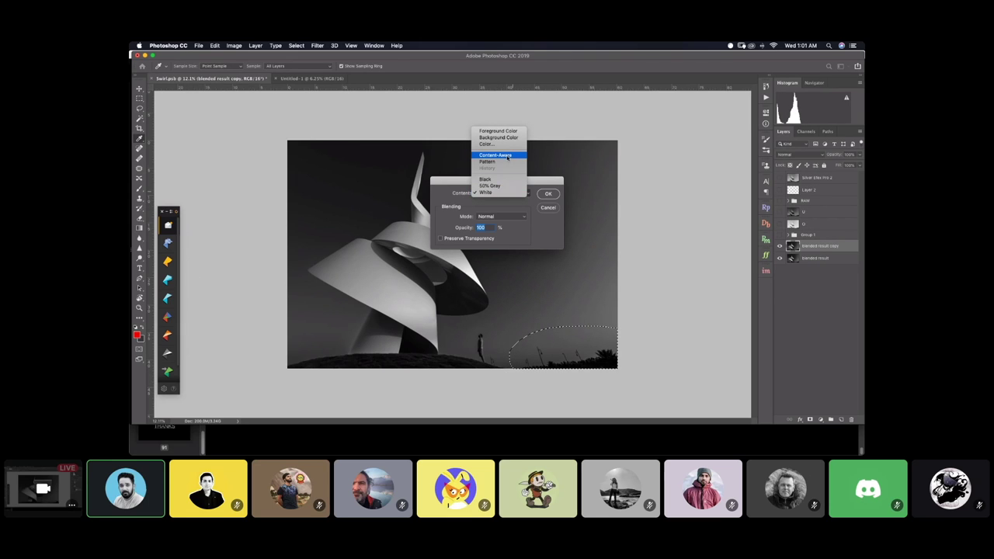
{"action": "key", "text": "Return"}
{"action": "key", "text": "Return"}
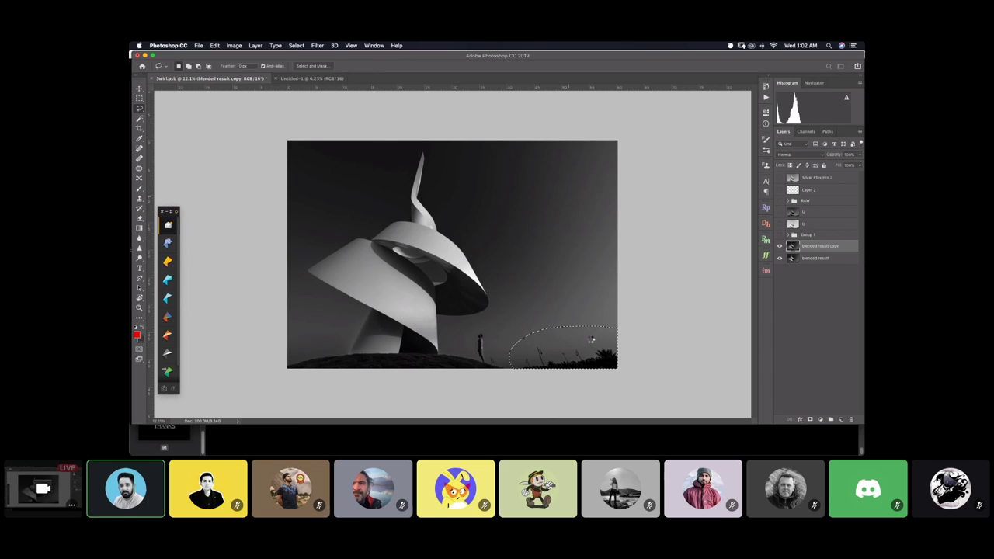
{"action": "key", "text": "Delete"}
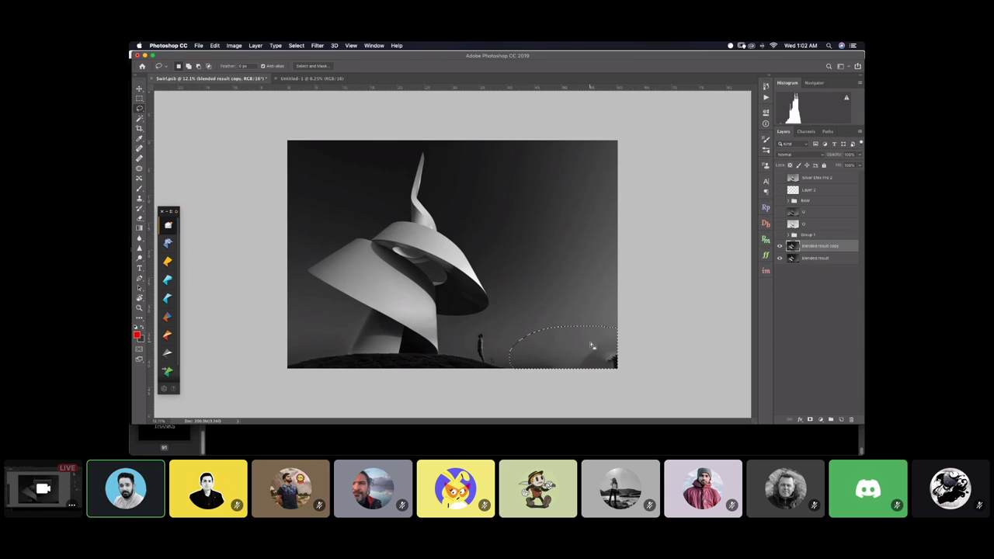
{"action": "key", "text": "super+d"}
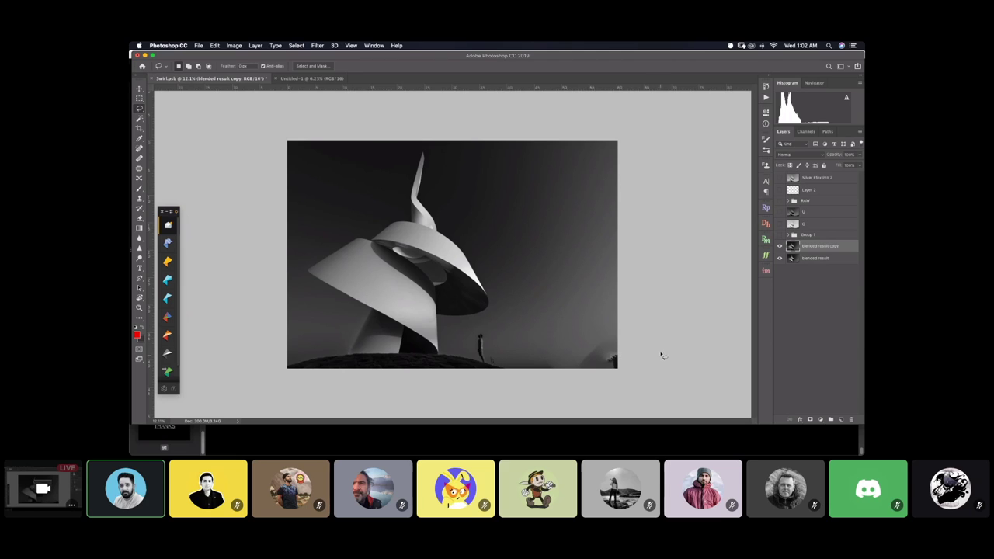
Try to remove the leftover dark patch in the photo's lower-right corner with a second lassoed Content-Aware fill
{"action": "scroll", "coordinate": [657, 371], "scroll_direction": "up", "scroll_amount": 3}
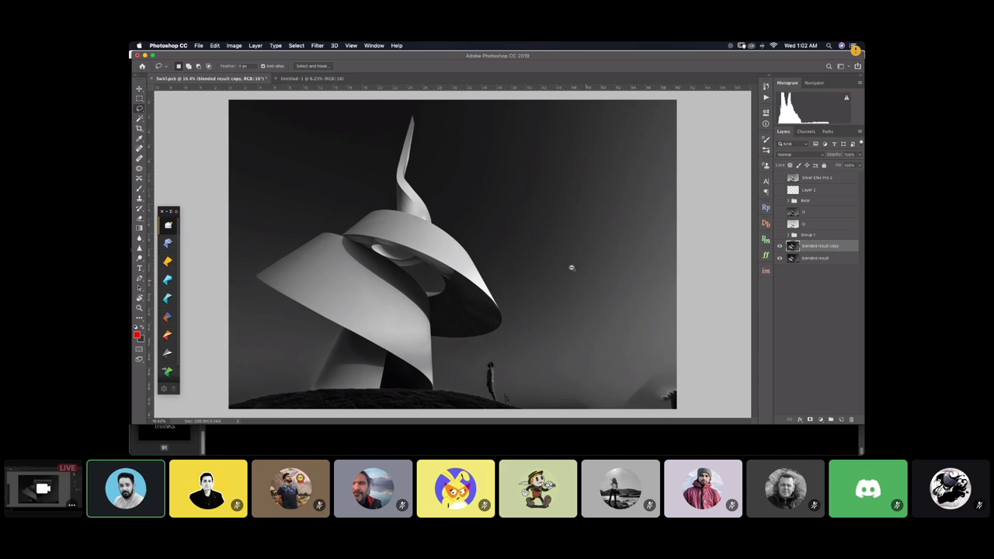
{"action": "scroll", "coordinate": [534, 245], "scroll_direction": "down", "scroll_amount": 1}
{"action": "scroll", "coordinate": [534, 245], "scroll_direction": "down", "scroll_amount": 4}
{"action": "mouse_move", "coordinate": [534, 341]}
{"action": "left_mouse_down"}
{"action": "mouse_move", "coordinate": [578, 309]}
{"action": "mouse_move", "coordinate": [621, 345]}
{"action": "left_mouse_up"}
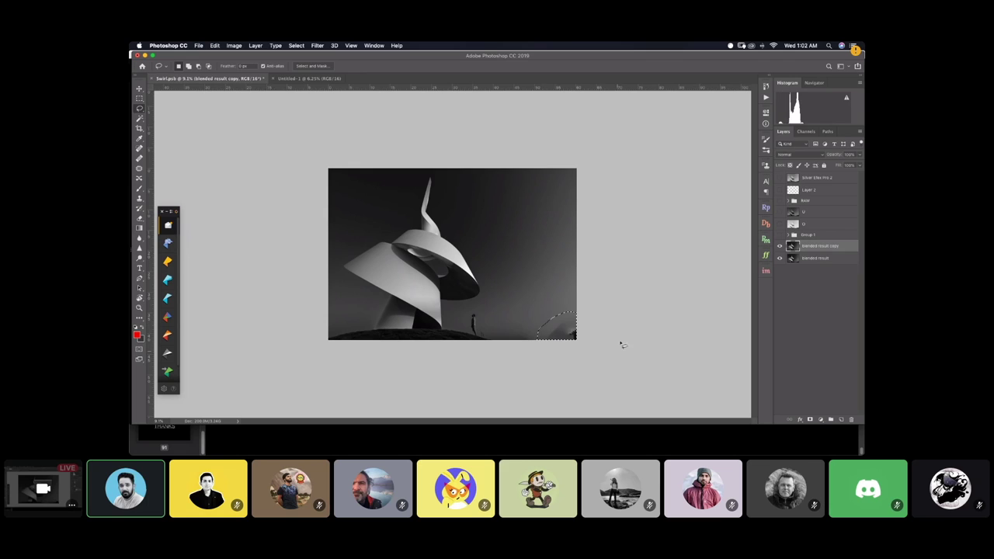
{"action": "key", "text": "shift+BackSpace"}
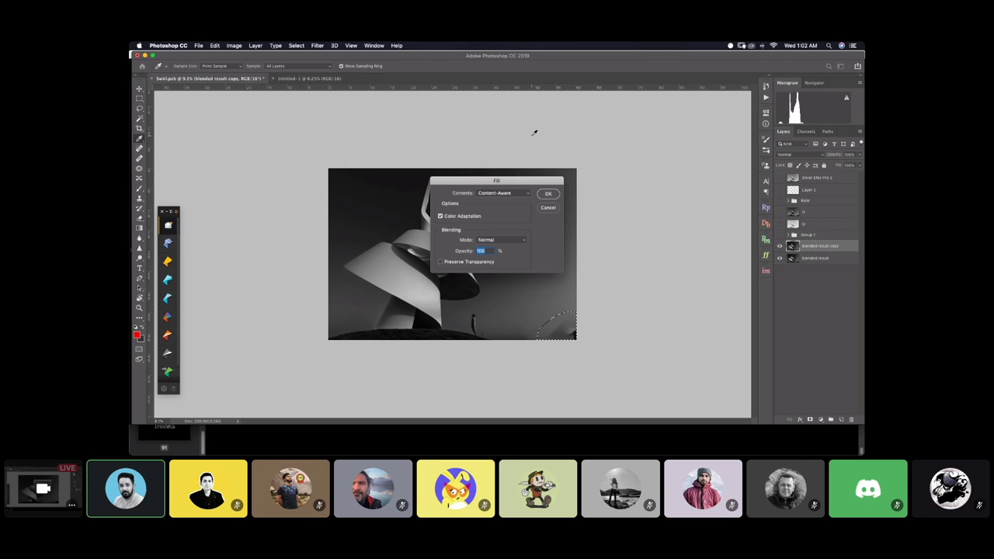
{"action": "key", "text": "Return"}
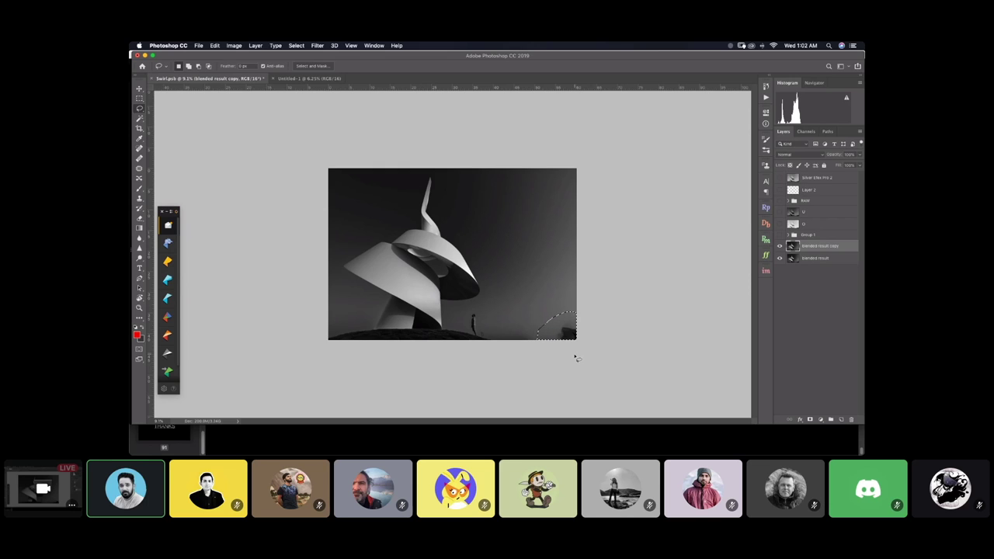
Undo the second Content-Aware fill and its lasso selection, keeping the first fill
{"action": "key", "text": "super+z"}
{"action": "key", "text": "super+z"}
{"action": "key", "text": "super+z"}
{"action": "key", "text": "super+z"}
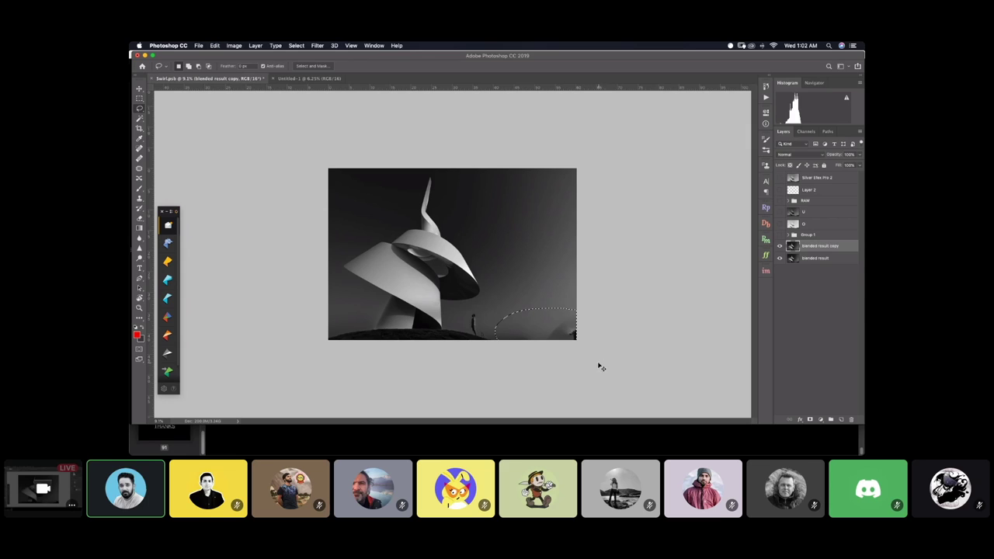
{"action": "key", "text": "super+z"}
Add a new empty layer and clone clean sky over the leftover dark patch in the photo's lower-right corner
{"action": "left_click", "coordinate": [841, 420]}
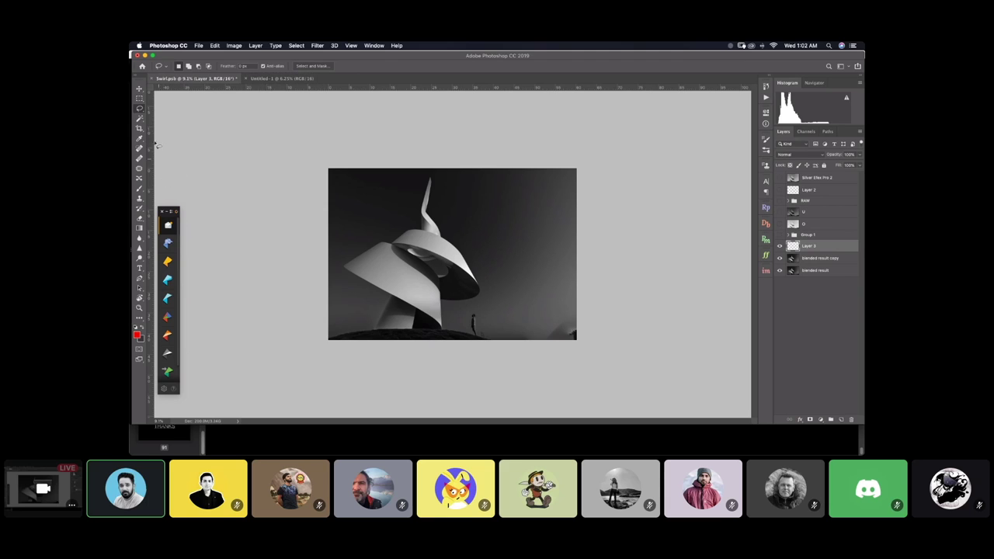
{"action": "left_click", "coordinate": [140, 197]}
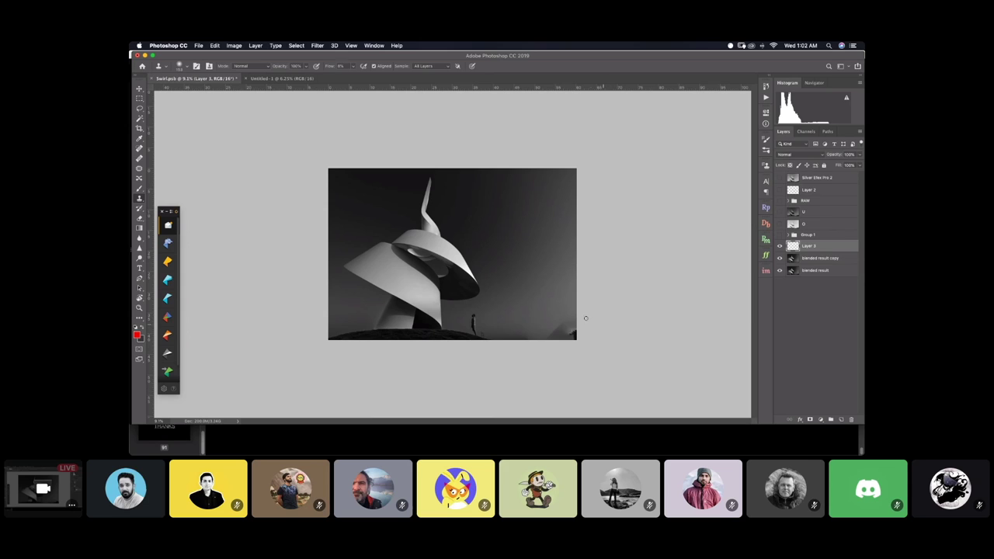
{"action": "left_click_drag", "start_coordinate": [604, 343], "coordinate": [556, 339]}
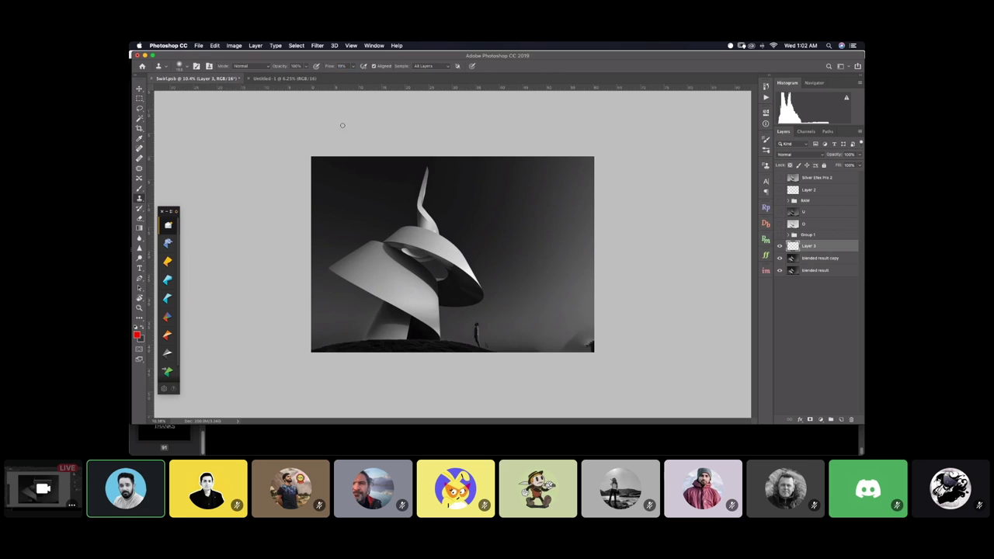
{"action": "scroll", "coordinate": [558, 315], "scroll_direction": "up", "scroll_amount": 2}
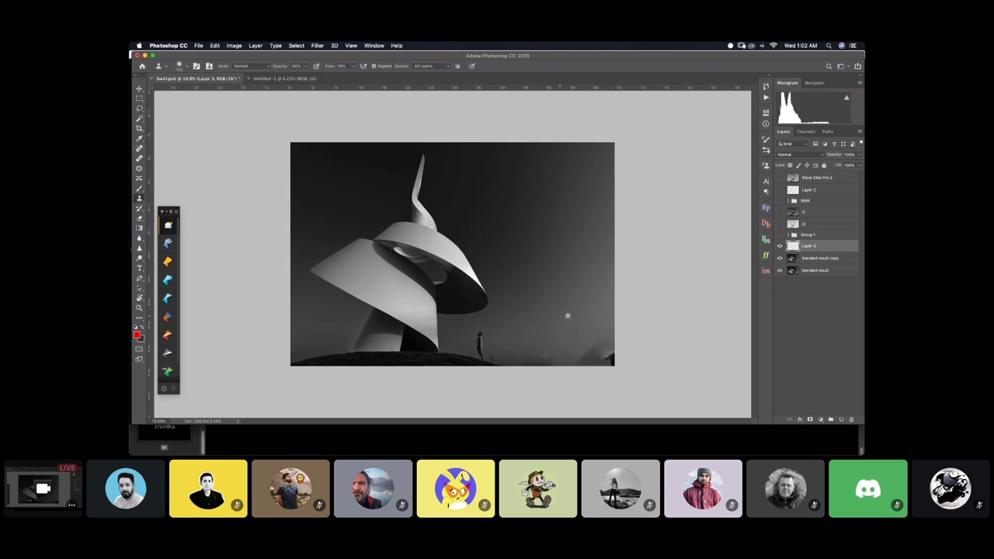
{"action": "left_click", "coordinate": [571, 331], "text": "alt"}
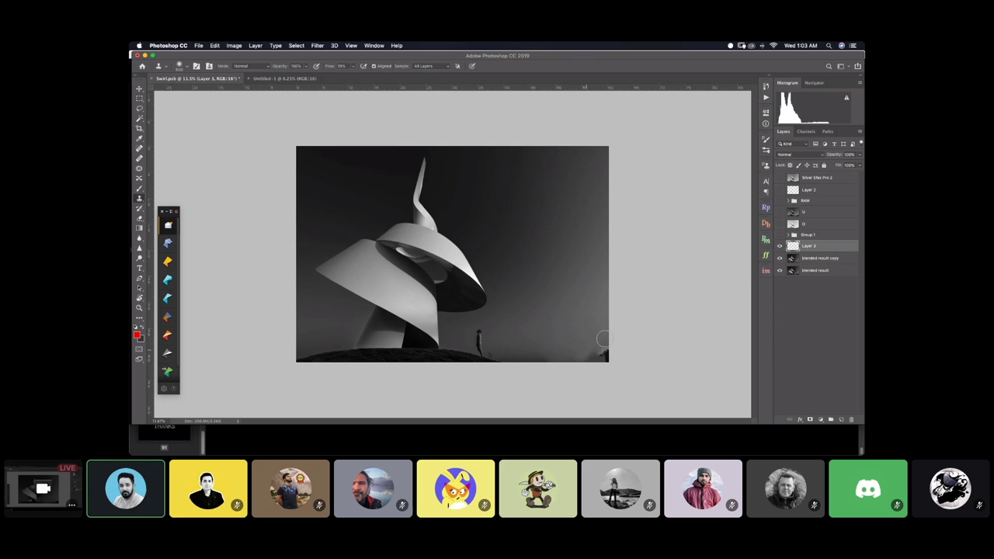
{"action": "mouse_move", "coordinate": [600, 356]}
{"action": "left_mouse_down"}
{"action": "mouse_move", "coordinate": [597, 331]}
{"action": "mouse_move", "coordinate": [613, 366]}
{"action": "mouse_move", "coordinate": [578, 316]}
{"action": "mouse_move", "coordinate": [604, 357]}
{"action": "left_mouse_up"}
{"action": "key", "text": "super+z"}
{"action": "key", "text": "super+z"}
{"action": "key", "text": "super+z"}
{"action": "key", "text": "super+z"}
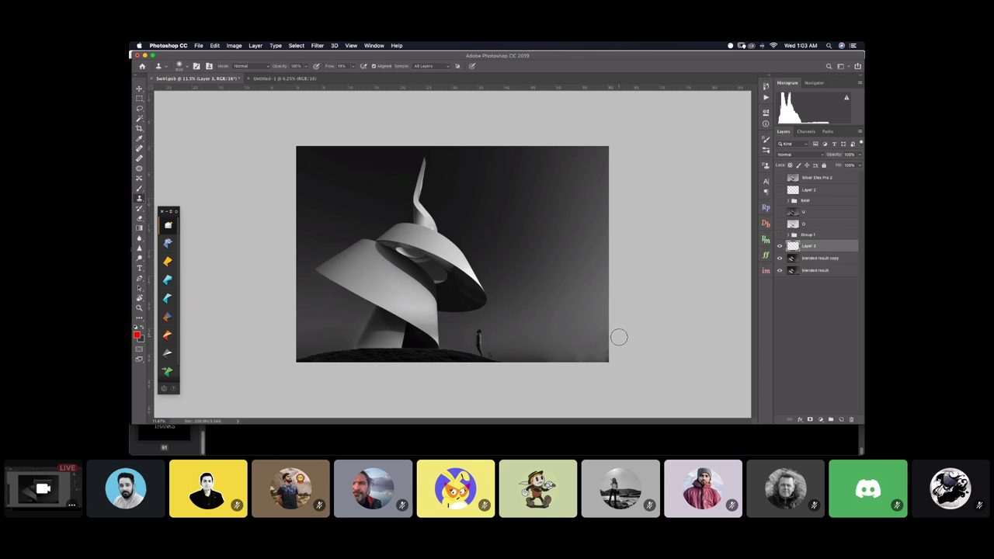
Undo the last clone stroke and blend the sky in the lower-right corner and along the bottom edge with new strokes
{"action": "key", "text": "super+z"}
{"action": "left_click_drag", "start_coordinate": [610, 353], "coordinate": [601, 358]}
{"action": "left_click_drag", "start_coordinate": [543, 366], "coordinate": [559, 360]}
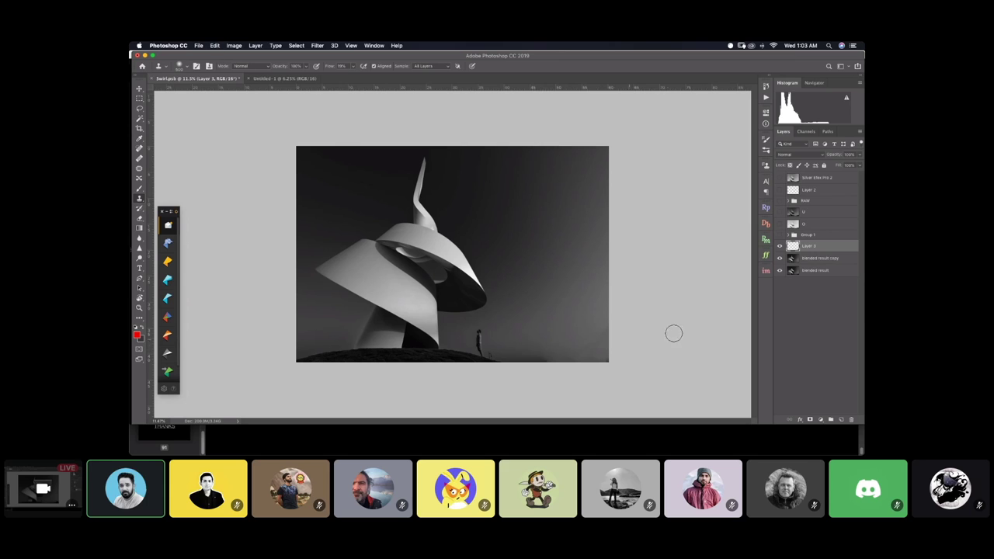
{"action": "key", "text": "super+minus"}
{"action": "key", "text": "super+minus"}
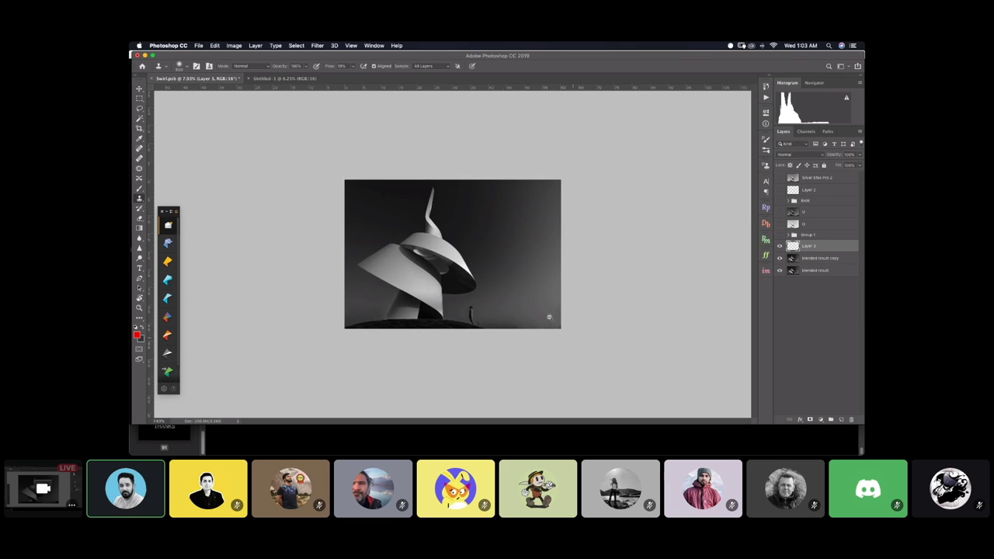
{"action": "left_click_drag", "start_coordinate": [517, 288], "coordinate": [545, 290]}
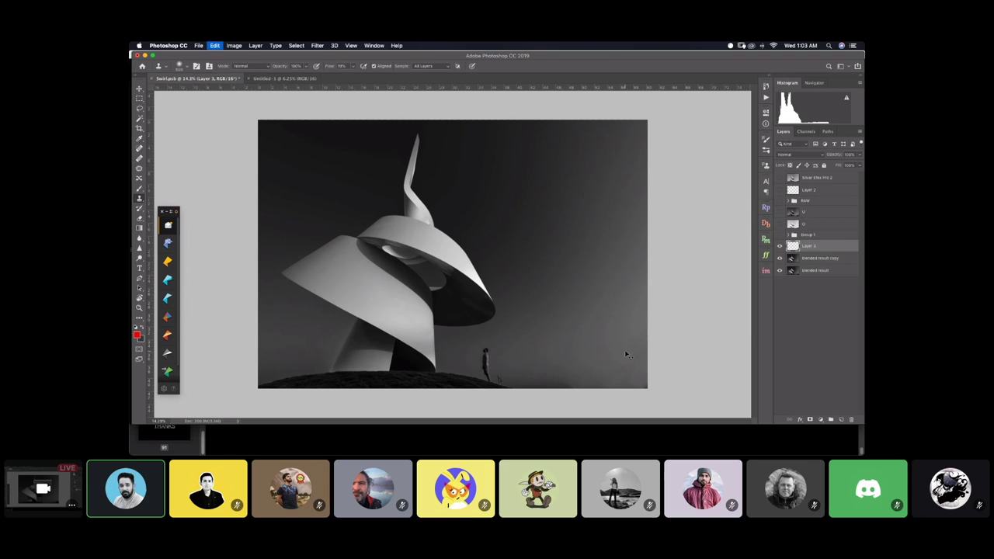
{"action": "scroll", "coordinate": [565, 358], "scroll_direction": "down", "scroll_amount": 1}
{"action": "scroll", "coordinate": [565, 358], "scroll_direction": "down", "scroll_amount": 2}
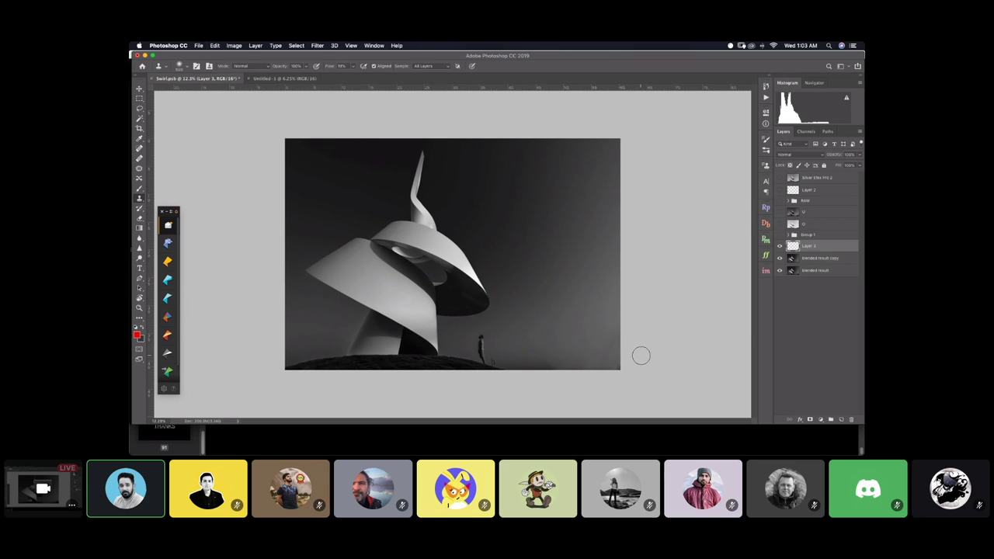
Lasso the small plant beside the standing figure on the "blended result copy" layer, replace it with a Content-Aware fill, and clear the selection
{"action": "scroll", "coordinate": [504, 362], "scroll_direction": "up", "scroll_amount": 4}
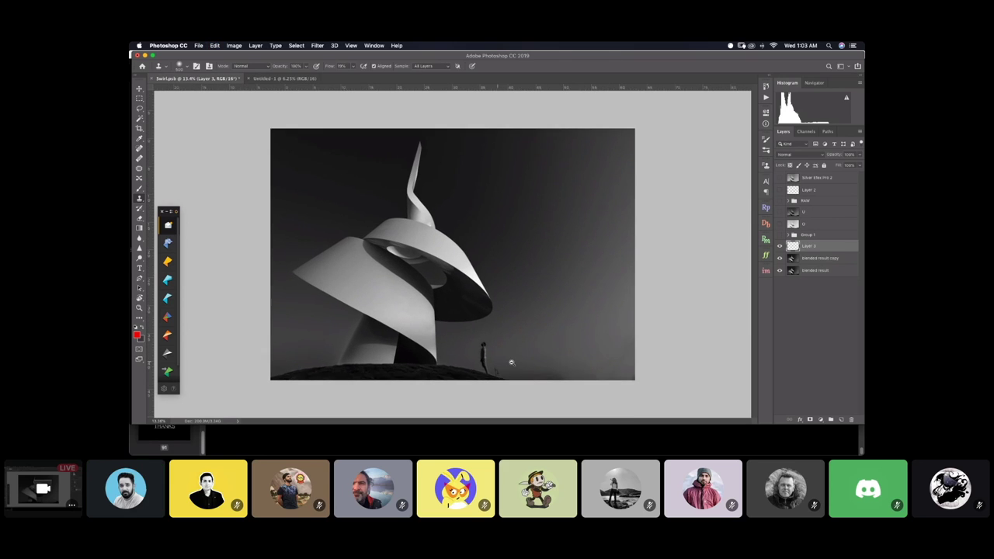
{"action": "left_click", "coordinate": [140, 108]}
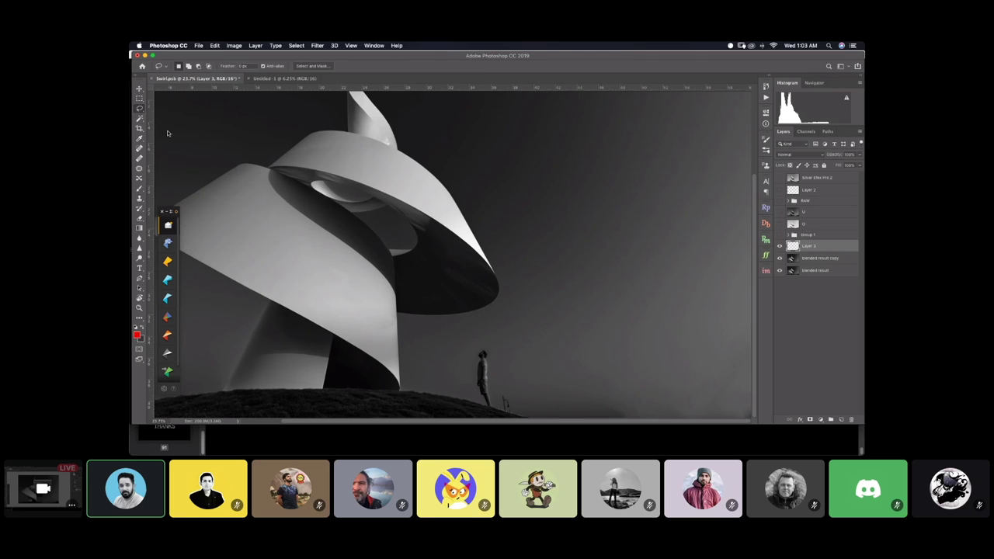
{"action": "left_click", "coordinate": [816, 259]}
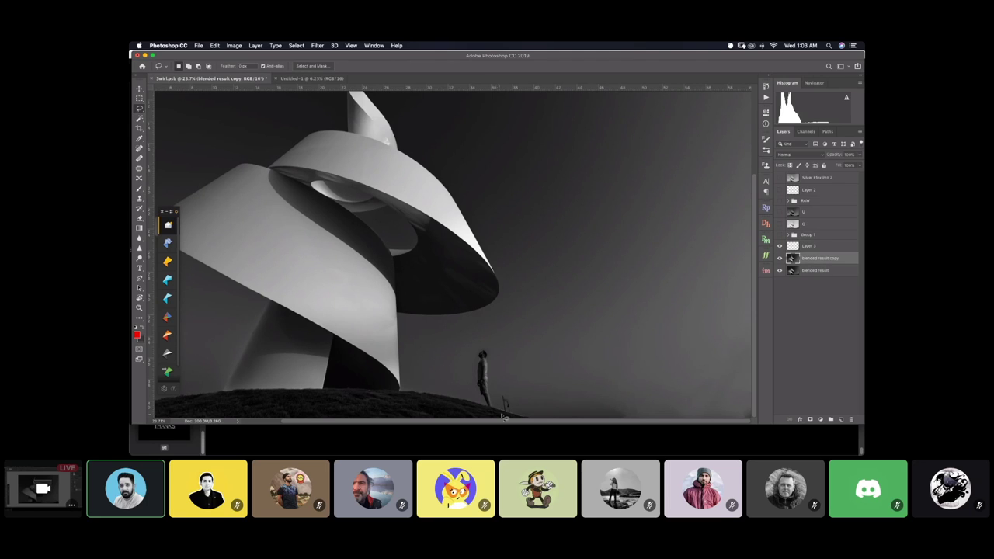
{"action": "mouse_move", "coordinate": [511, 418]}
{"action": "left_mouse_down"}
{"action": "mouse_move", "coordinate": [500, 405]}
{"action": "mouse_move", "coordinate": [510, 393]}
{"action": "mouse_move", "coordinate": [512, 417]}
{"action": "left_mouse_up"}
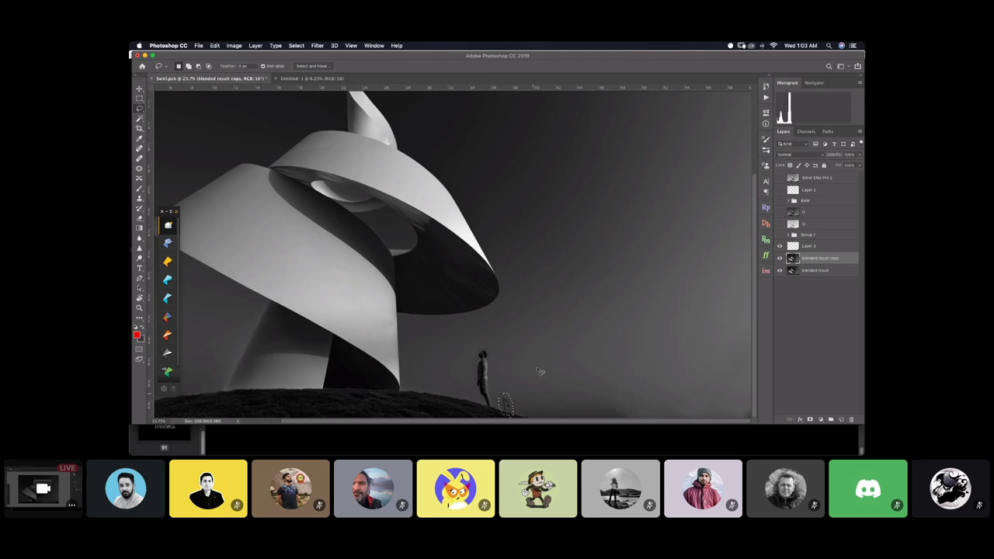
{"action": "key", "text": "shift+BackSpace"}
{"action": "key", "text": "Return"}
{"action": "key", "text": "ctrl+d"}
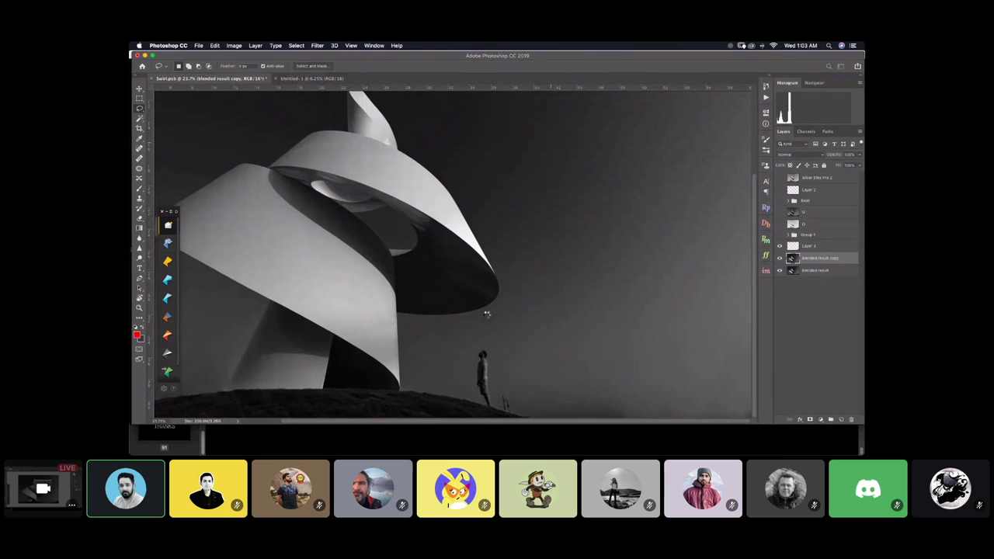
{"action": "key", "text": "ctrl+shift+d"}
{"action": "key", "text": "ctrl+0"}
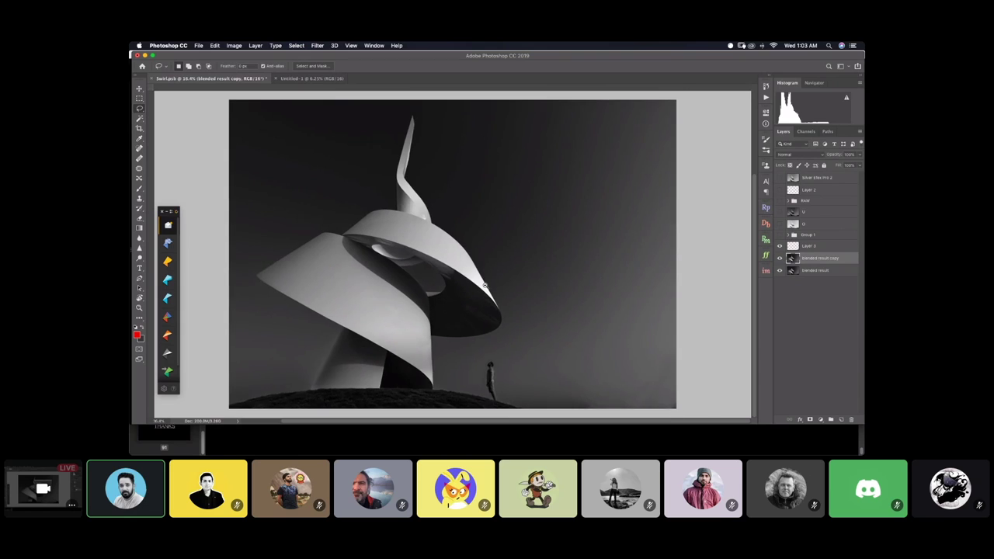
{"action": "key", "text": "ctrl+minus"}
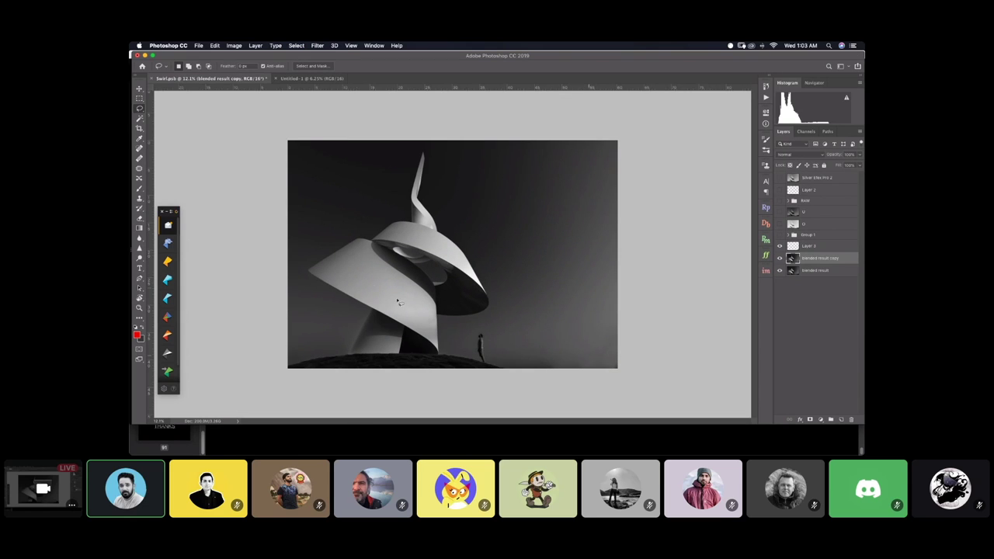
Try to clone out the thin light halo along the lower curve's upper-left edge on Layer 3 using a small Clone Stamp brush
{"action": "scroll", "coordinate": [327, 290], "scroll_direction": "up", "scroll_amount": 5}
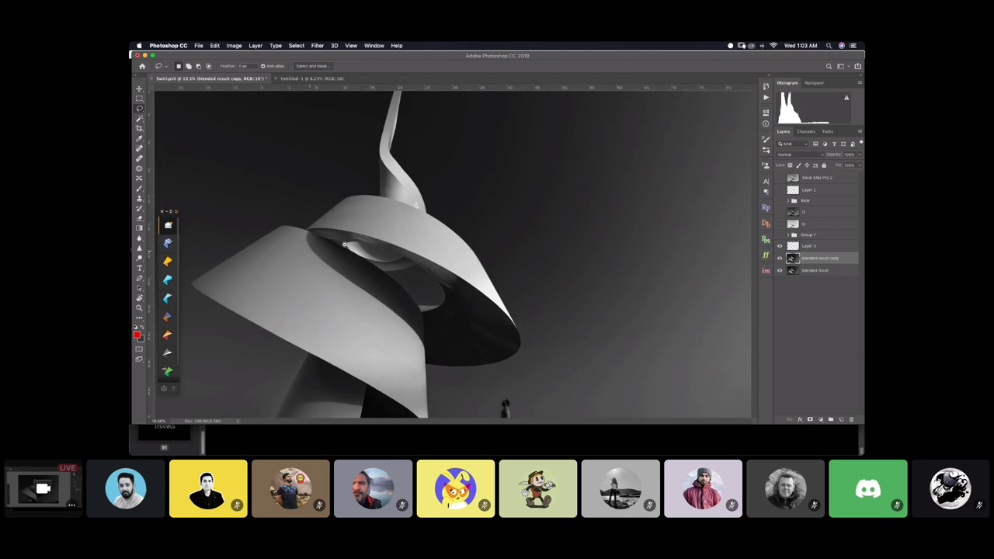
{"action": "scroll", "coordinate": [372, 268], "scroll_direction": "up", "scroll_amount": 4}
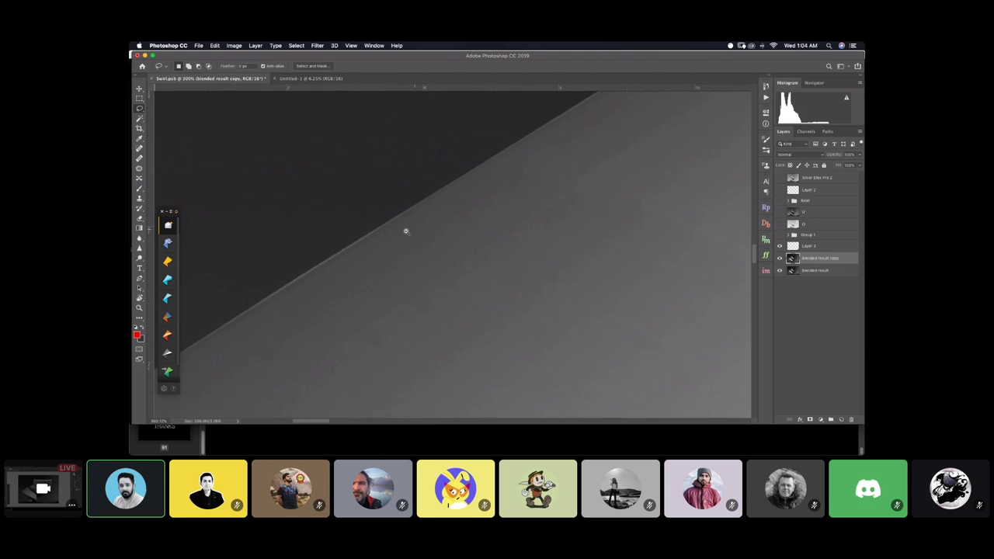
{"action": "scroll", "coordinate": [372, 245], "scroll_direction": "down", "scroll_amount": 1}
{"action": "scroll", "coordinate": [354, 256], "scroll_direction": "down", "scroll_amount": 2}
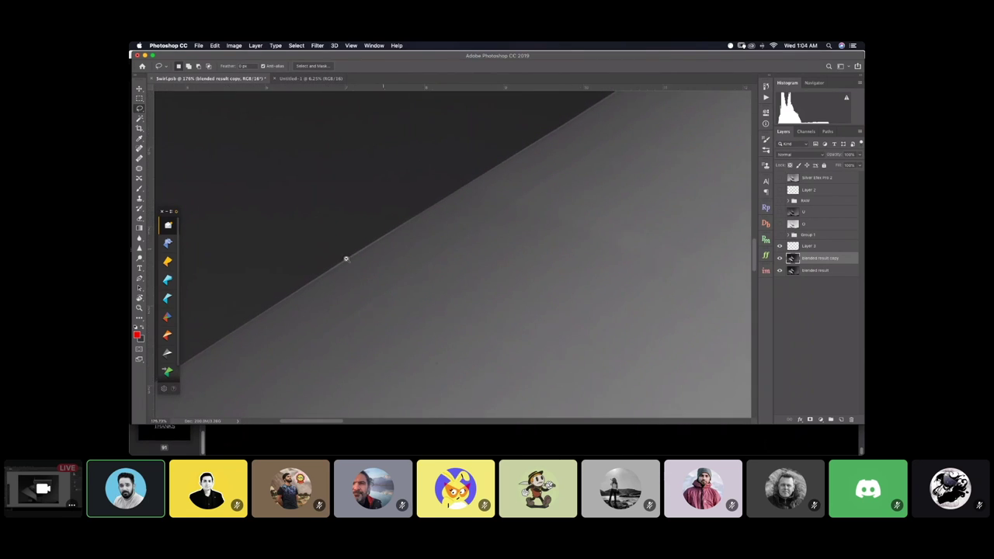
{"action": "left_click", "coordinate": [139, 88]}
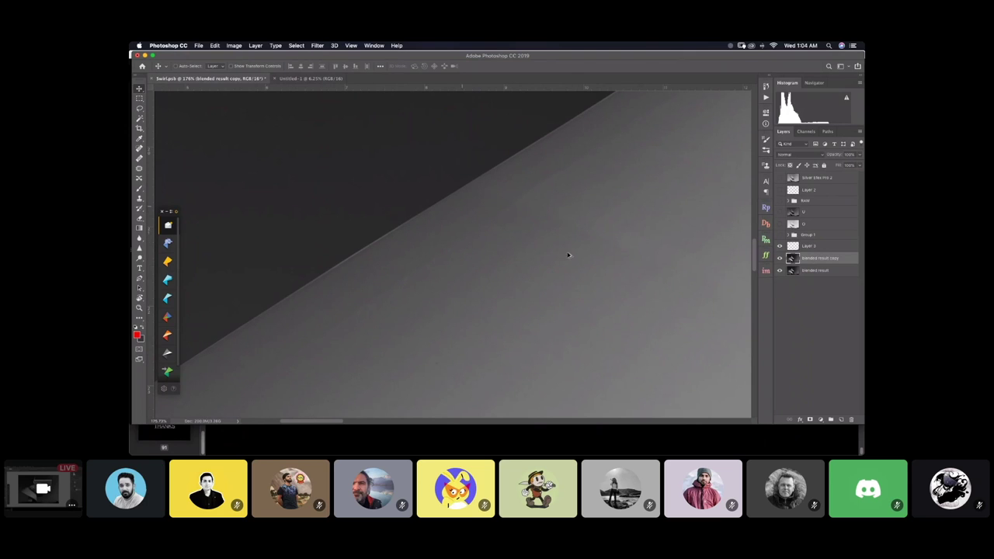
{"action": "left_click", "coordinate": [812, 247]}
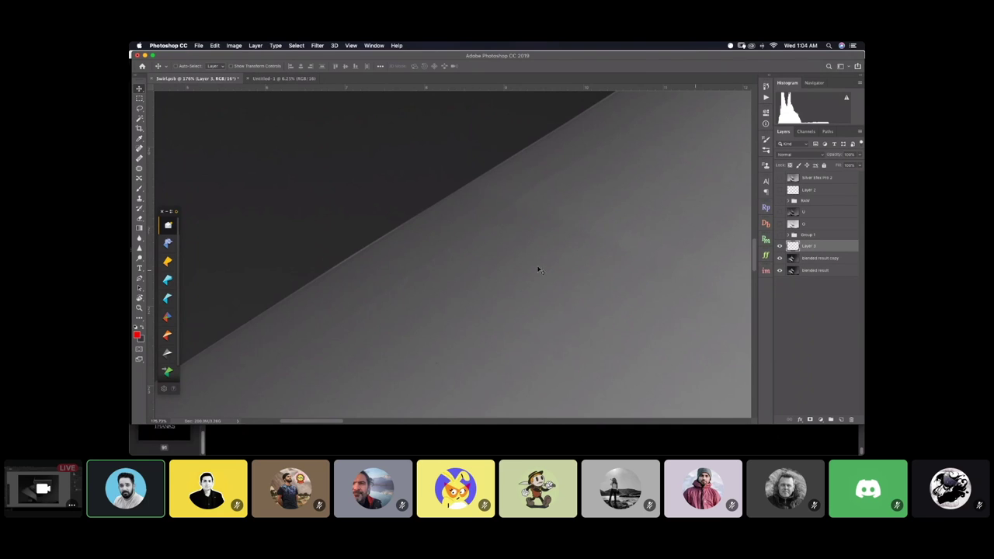
{"action": "left_click", "coordinate": [140, 198]}
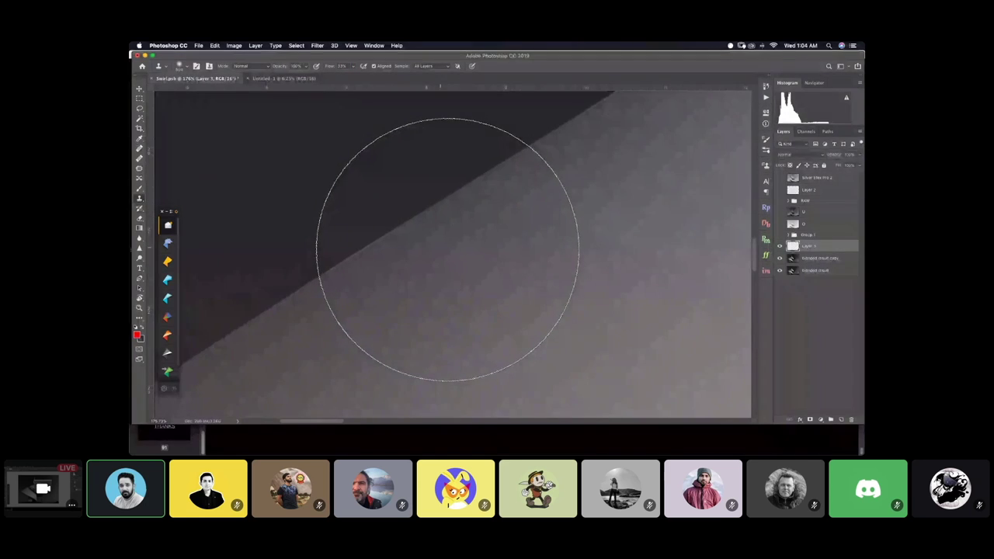
{"action": "left_click_drag", "start_coordinate": [447, 249], "coordinate": [316, 260]}
{"action": "left_click", "coordinate": [376, 266]}
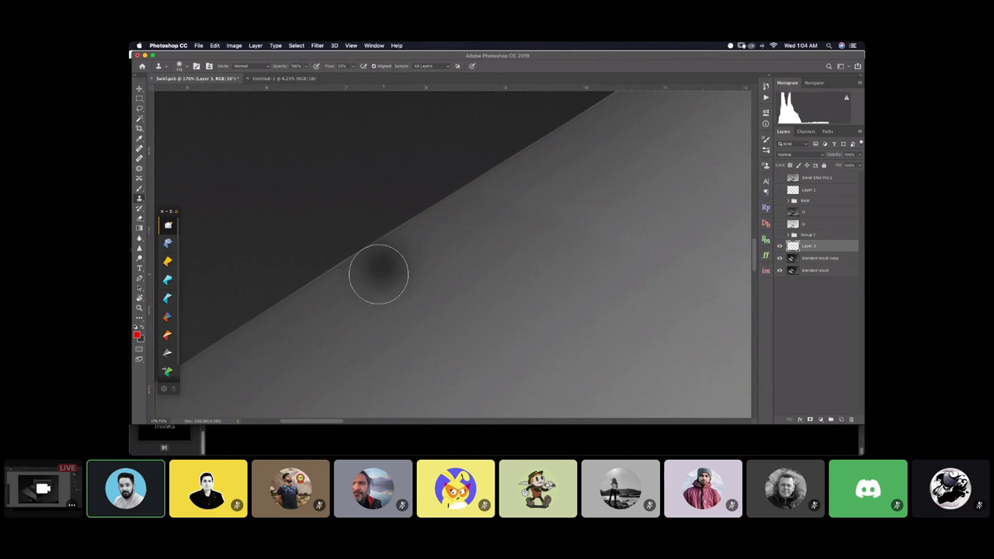
{"action": "scroll", "coordinate": [412, 238], "scroll_direction": "down", "scroll_amount": 3}
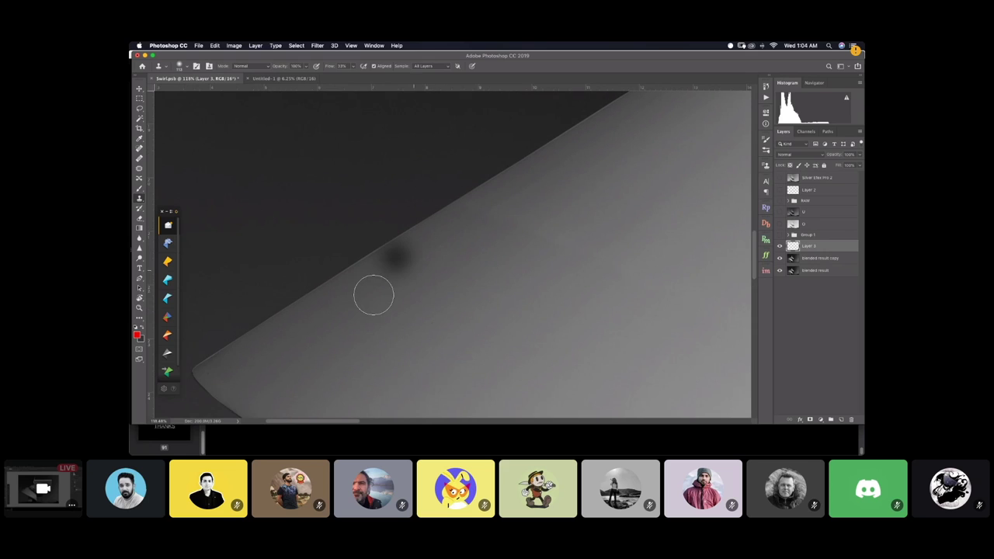
{"action": "key", "text": "ctrl+z"}
{"action": "left_click", "coordinate": [434, 291]}
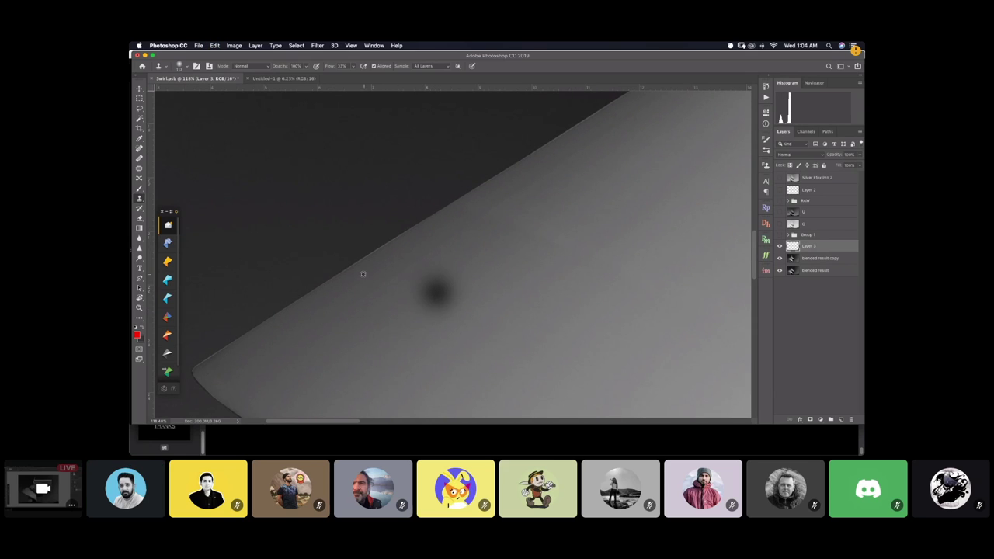
{"action": "key", "text": "ctrl+z"}
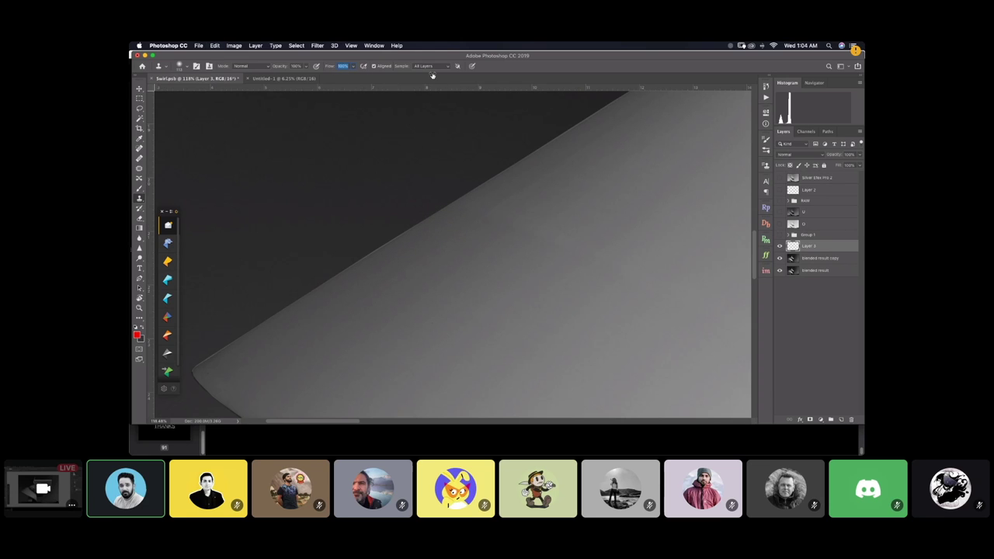
Try a stronger Clone Stamp dab across the curve's edge at a higher flow, without a selection
{"action": "left_click", "coordinate": [295, 45]}
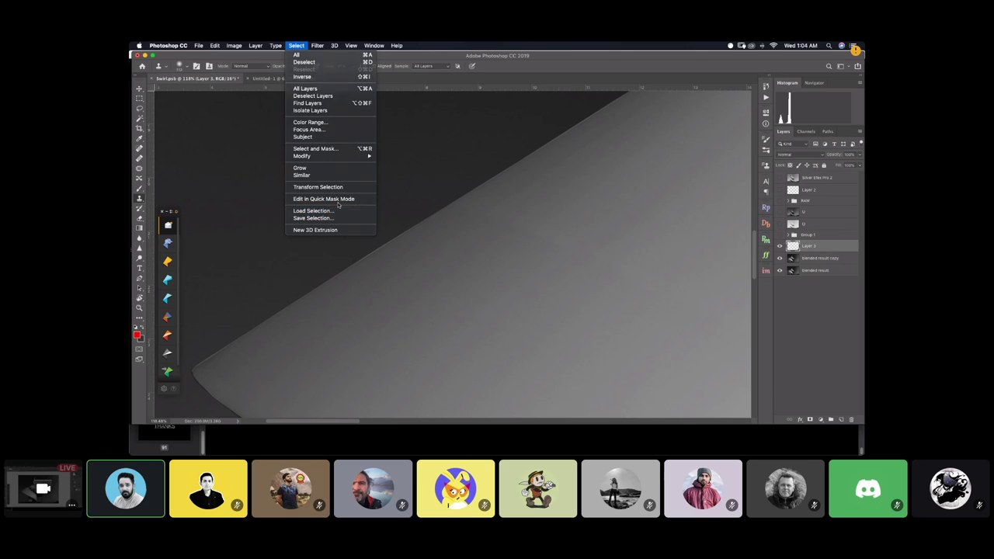
{"action": "left_click", "coordinate": [408, 215]}
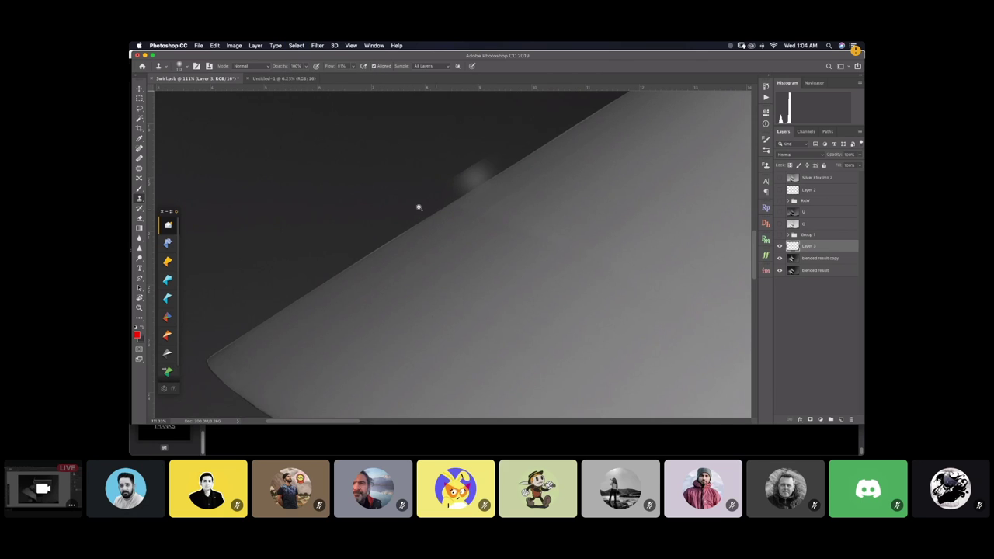
{"action": "scroll", "coordinate": [416, 215], "scroll_direction": "down", "scroll_amount": 5}
{"action": "left_click", "coordinate": [295, 200]}
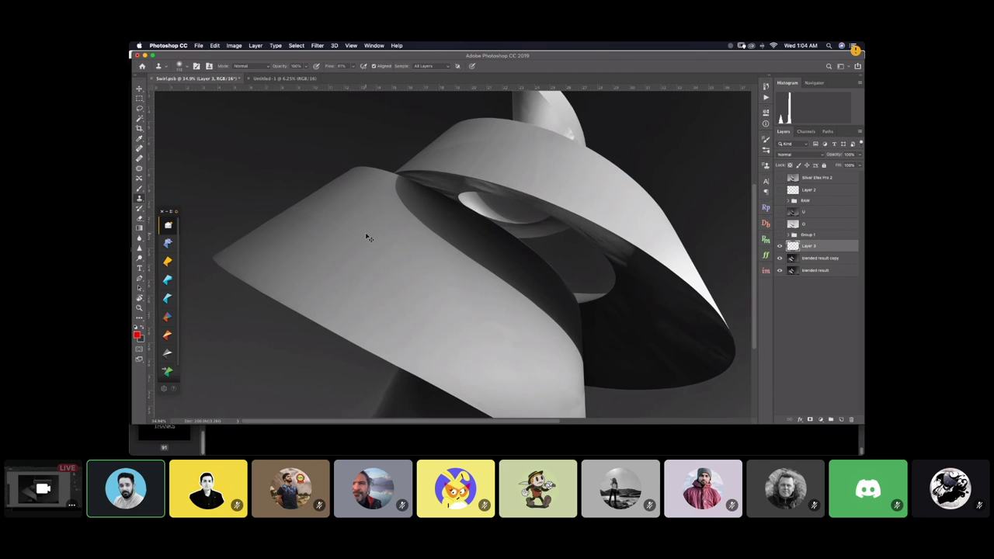
Load the "Big curve bottom" channel as a selection and return to Layer 3
{"action": "left_click", "coordinate": [805, 131]}
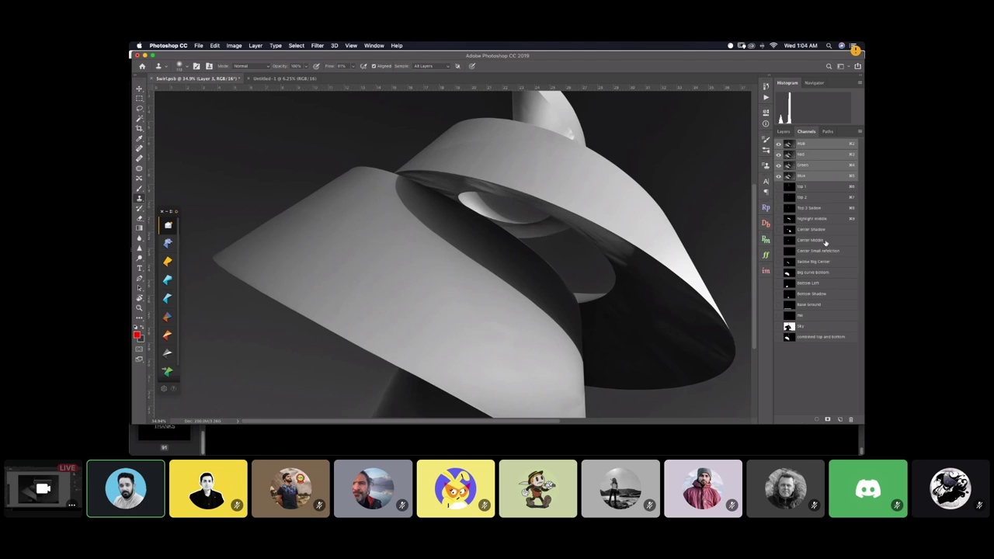
{"action": "left_click", "coordinate": [794, 277], "text": "super"}
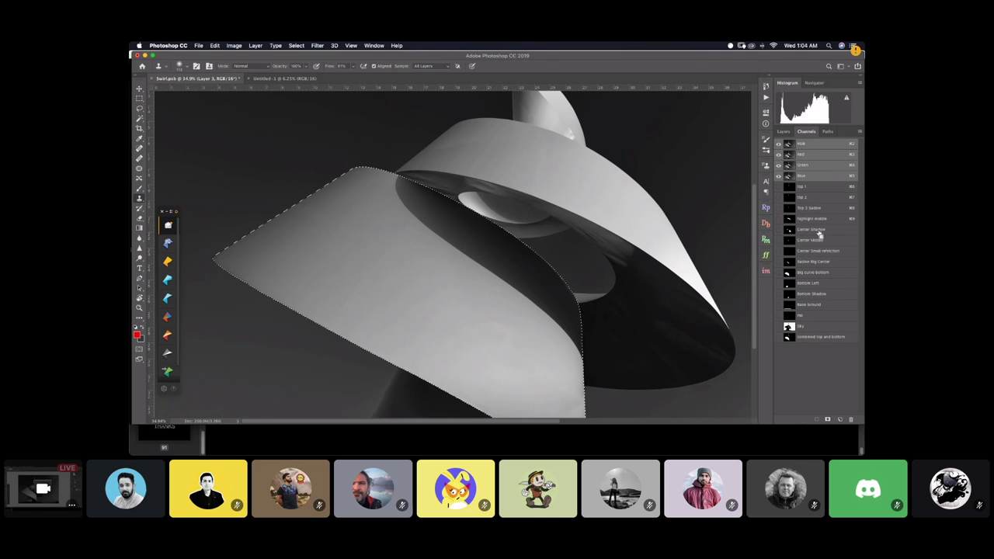
{"action": "left_click", "coordinate": [783, 131]}
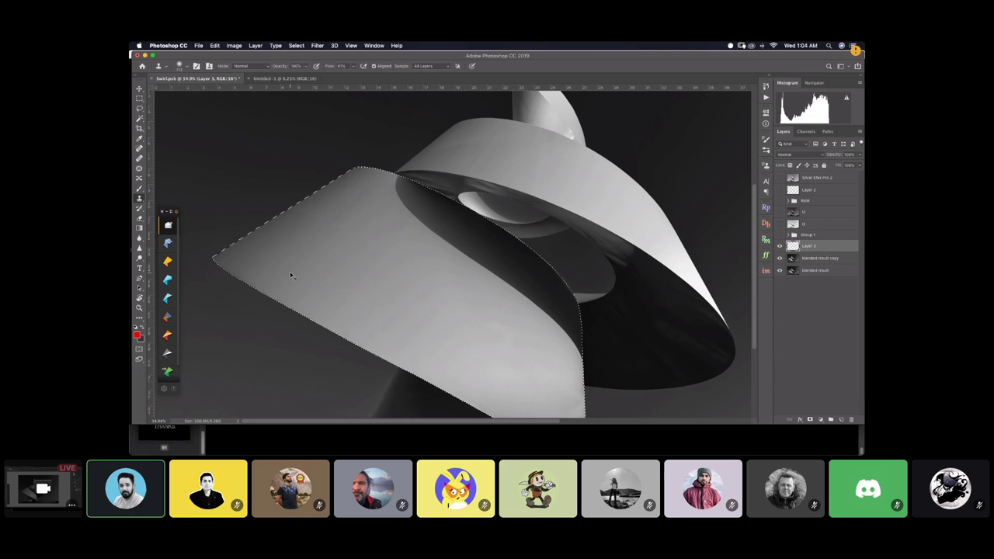
Switch to Lightroom to view the original colour photo and return to Photoshop
{"action": "key", "text": "super+Tab"}
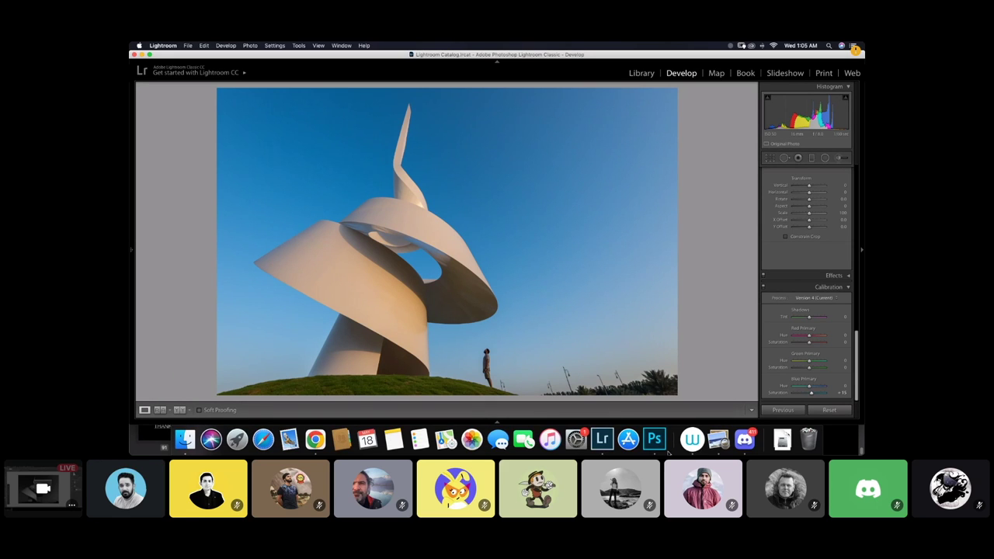
{"action": "left_click", "coordinate": [654, 439]}
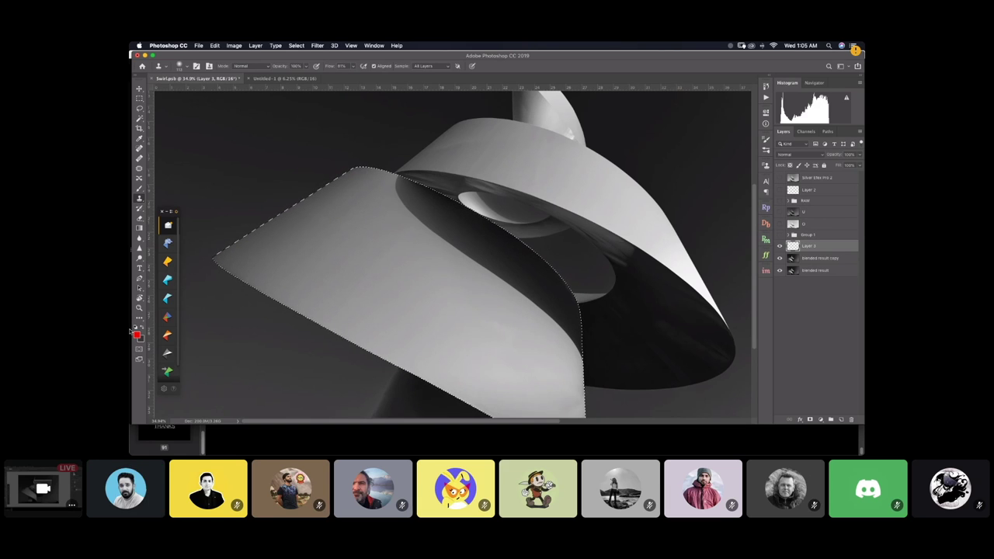
Clear the selection outline from view and examine the lower curve's tip and upper-left edge up close for remaining halos
{"action": "key", "text": "ctrl+d"}
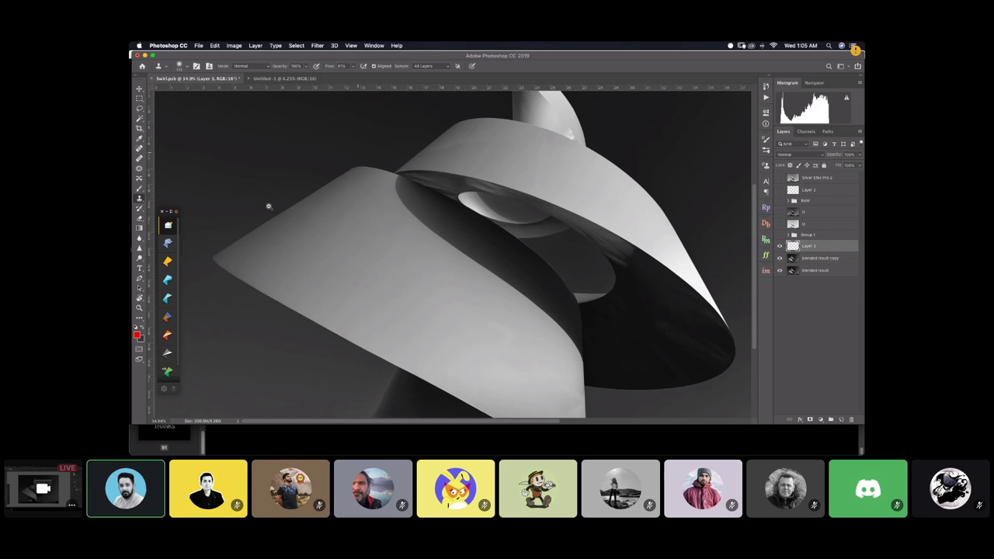
{"action": "left_click_drag", "start_coordinate": [210, 256], "coordinate": [333, 258]}
{"action": "mouse_move", "coordinate": [426, 281]}
{"action": "left_mouse_down"}
{"action": "mouse_move", "coordinate": [371, 300]}
{"action": "mouse_move", "coordinate": [351, 263]}
{"action": "left_mouse_up"}
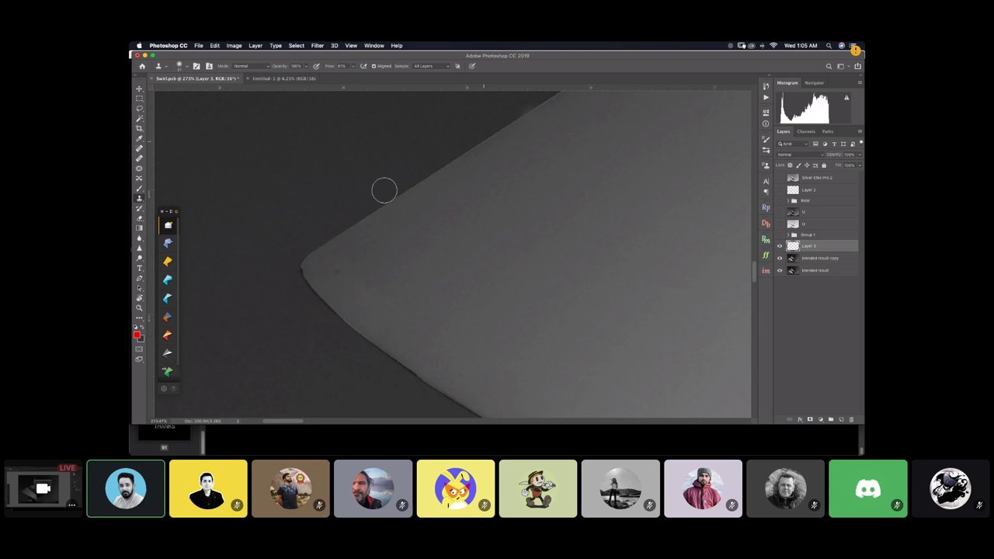
{"action": "scroll", "coordinate": [424, 320], "scroll_direction": "down", "scroll_amount": 5}
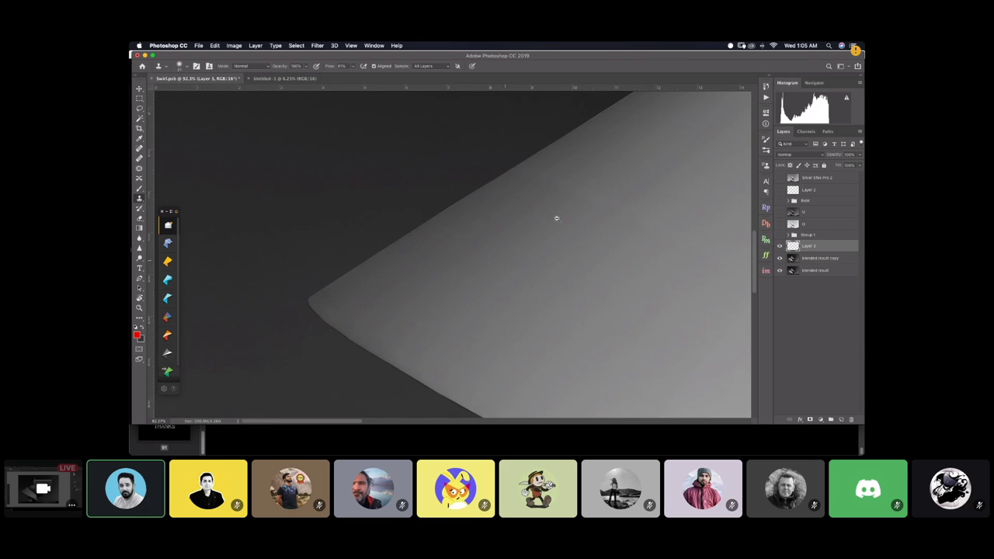
{"action": "scroll", "coordinate": [474, 194], "scroll_direction": "up", "scroll_amount": 3}
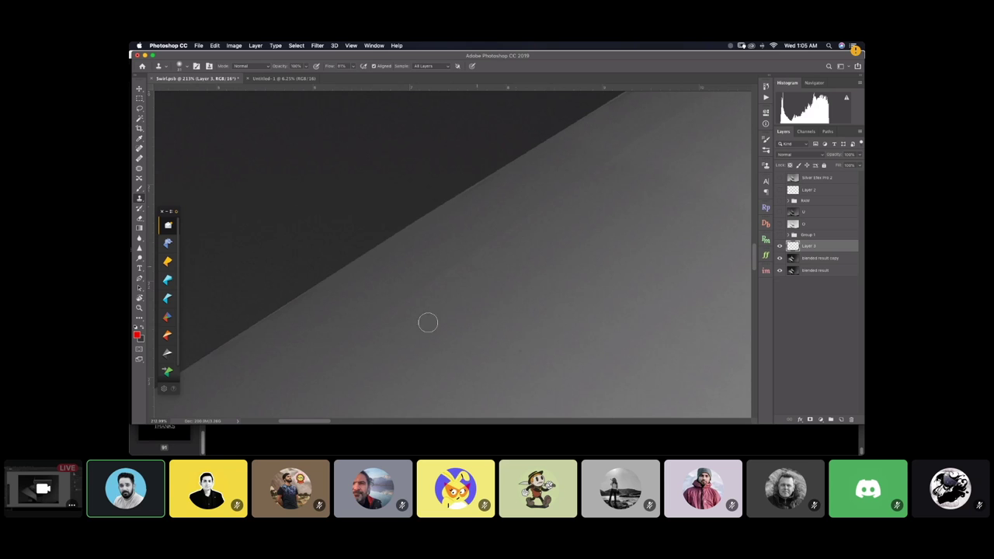
{"action": "scroll", "coordinate": [390, 345], "scroll_direction": "down", "scroll_amount": 1}
{"action": "scroll", "coordinate": [384, 348], "scroll_direction": "down", "scroll_amount": 2}
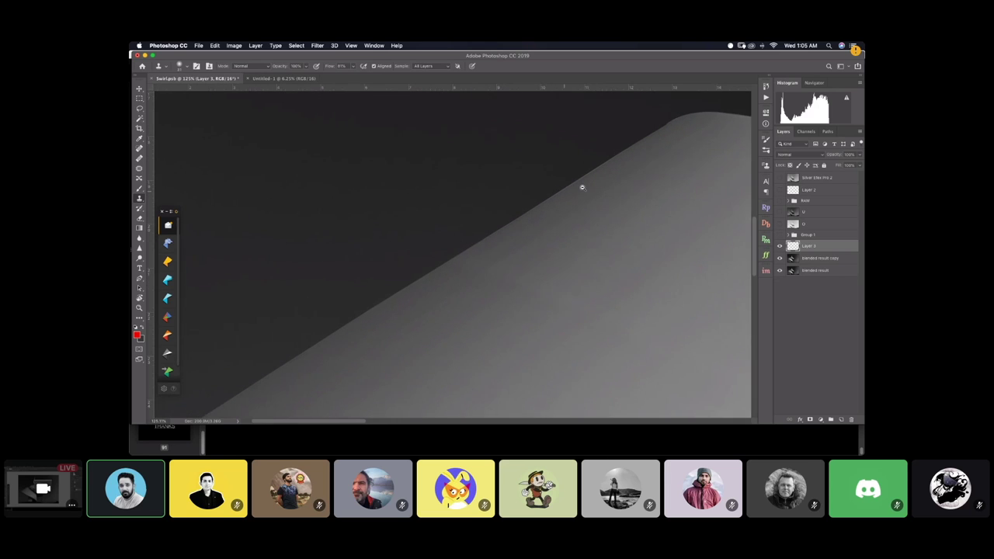
{"action": "scroll", "coordinate": [588, 183], "scroll_direction": "up", "scroll_amount": 1}
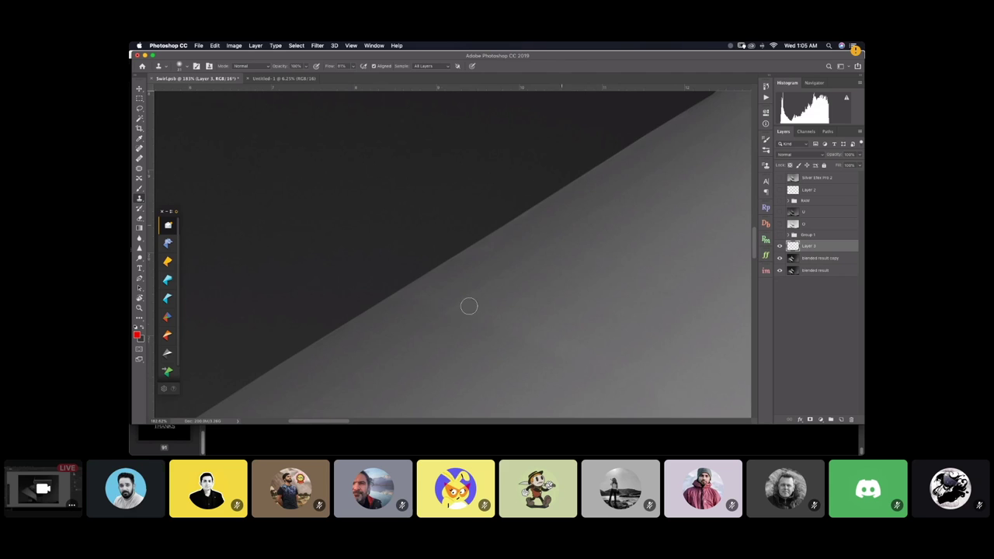
{"action": "scroll", "coordinate": [393, 348], "scroll_direction": "down", "scroll_amount": 2}
{"action": "scroll", "coordinate": [574, 222], "scroll_direction": "up", "scroll_amount": 4}
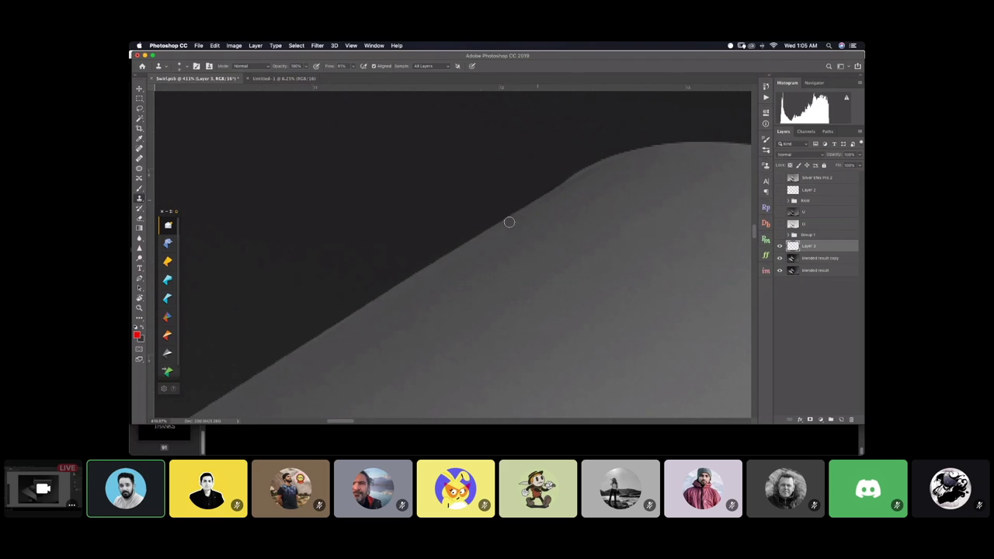
{"action": "scroll", "coordinate": [520, 244], "scroll_direction": "down", "scroll_amount": 2}
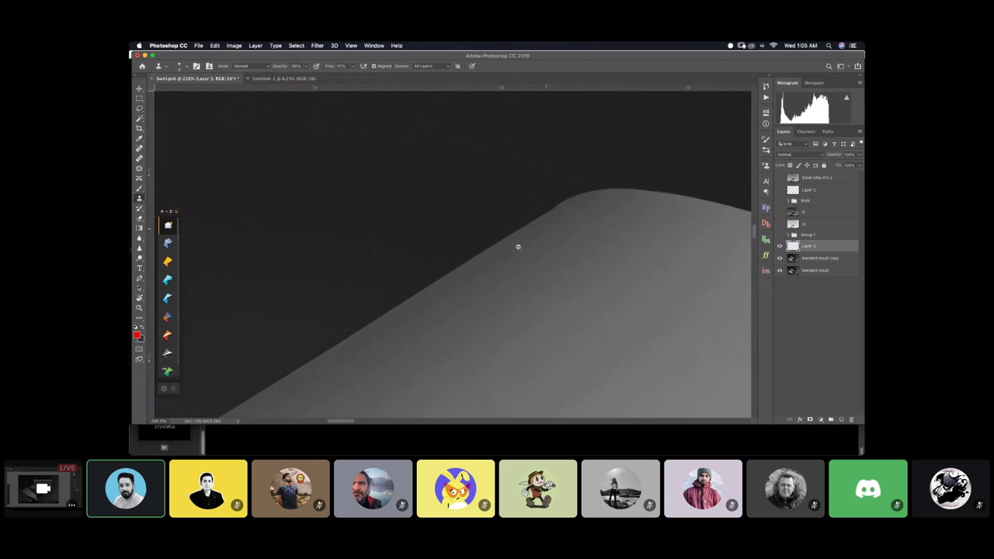
{"action": "scroll", "coordinate": [555, 218], "scroll_direction": "up", "scroll_amount": 7}
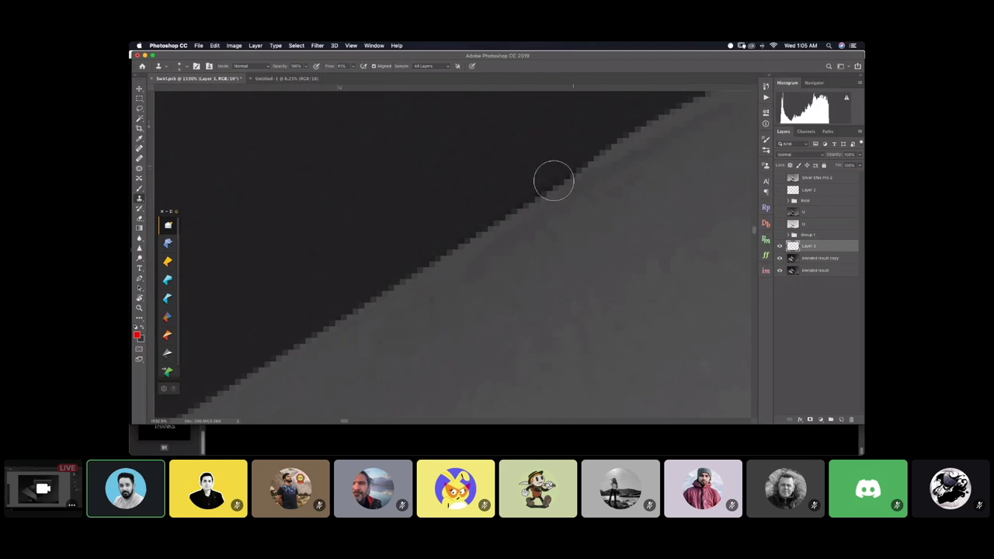
{"action": "scroll", "coordinate": [552, 220], "scroll_direction": "down", "scroll_amount": 1}
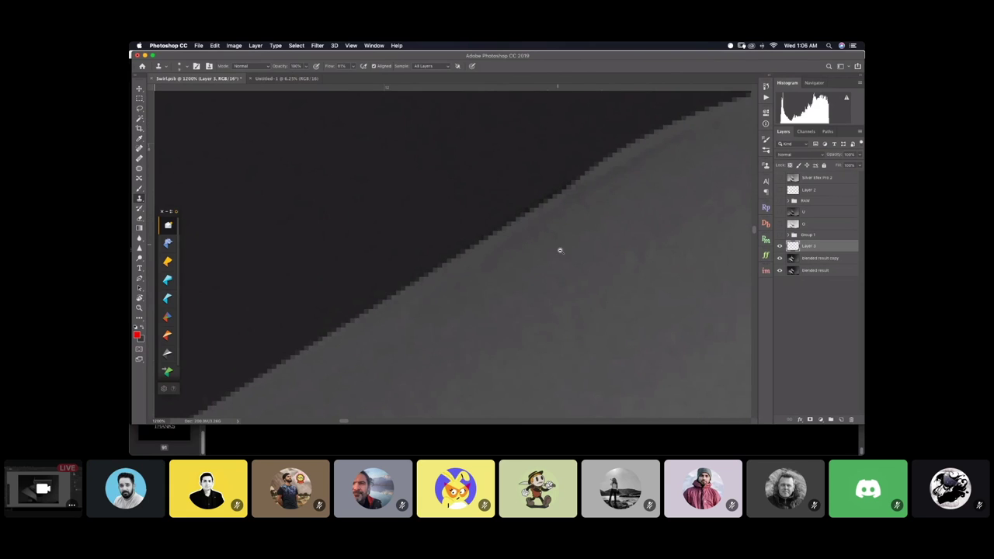
{"action": "scroll", "coordinate": [544, 245], "scroll_direction": "down", "scroll_amount": 6}
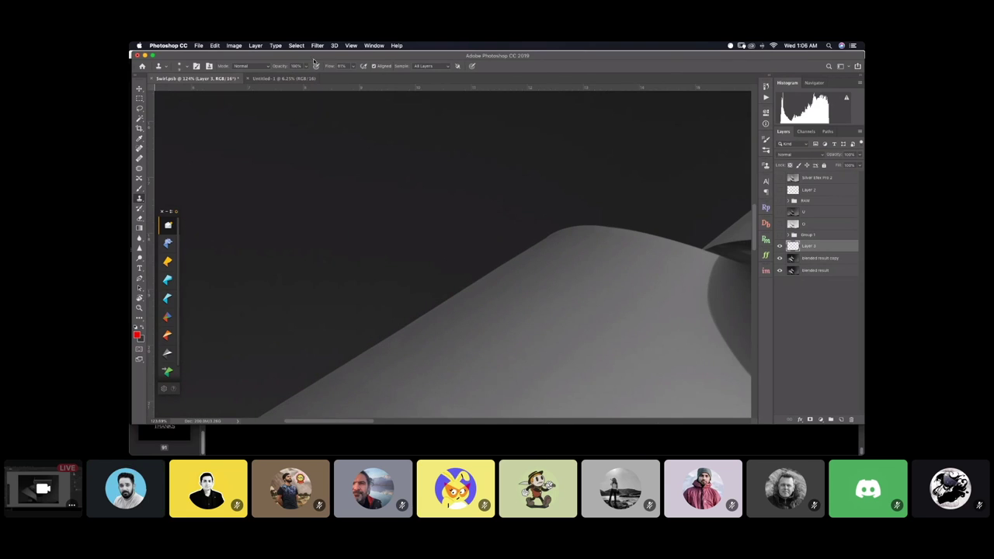
Invert the lower curve's selection and clear its outline from view
{"action": "left_click", "coordinate": [296, 45]}
{"action": "left_click", "coordinate": [311, 77]}
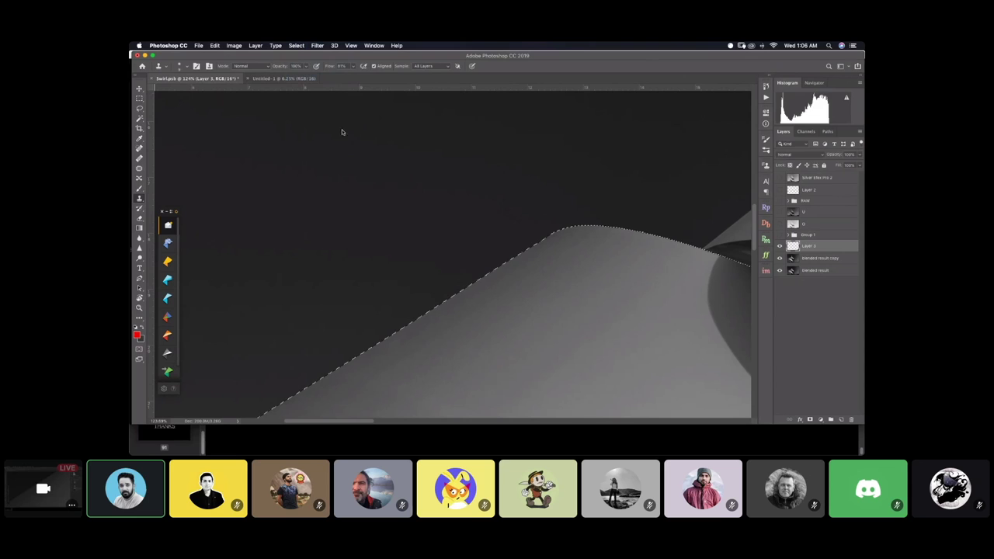
{"action": "key", "text": "super+d"}
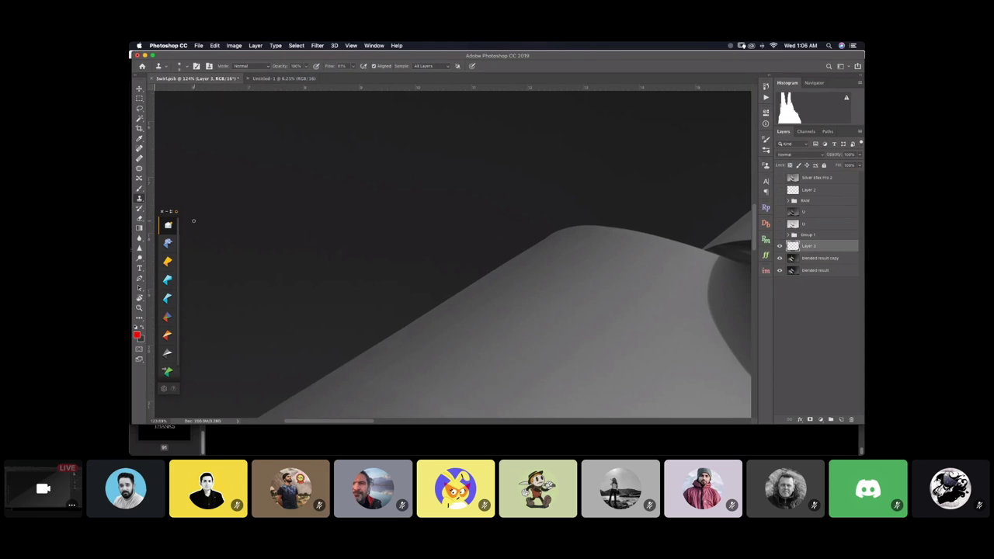
Inspect the lower curve's edge, the upper curve's rim and the dark inner opening up close, finishing with the whole image
{"action": "scroll", "coordinate": [557, 252], "scroll_direction": "up", "scroll_amount": 3}
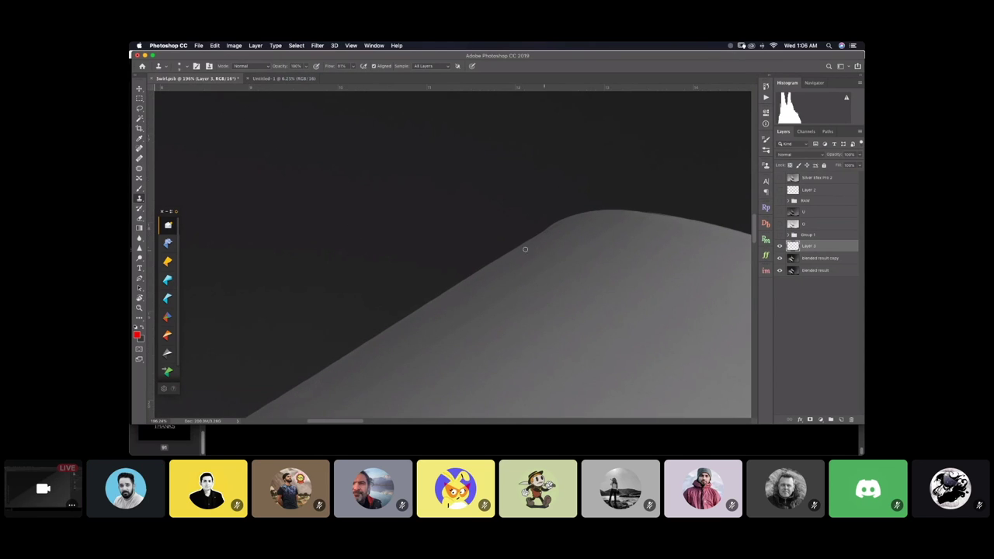
{"action": "scroll", "coordinate": [528, 229], "scroll_direction": "up", "scroll_amount": 2}
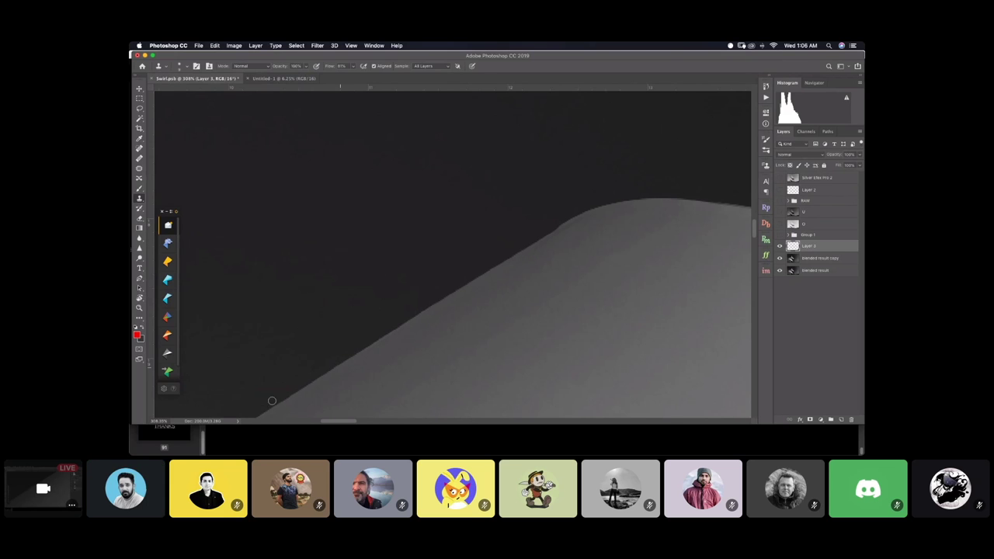
{"action": "scroll", "coordinate": [427, 256], "scroll_direction": "down", "scroll_amount": 5}
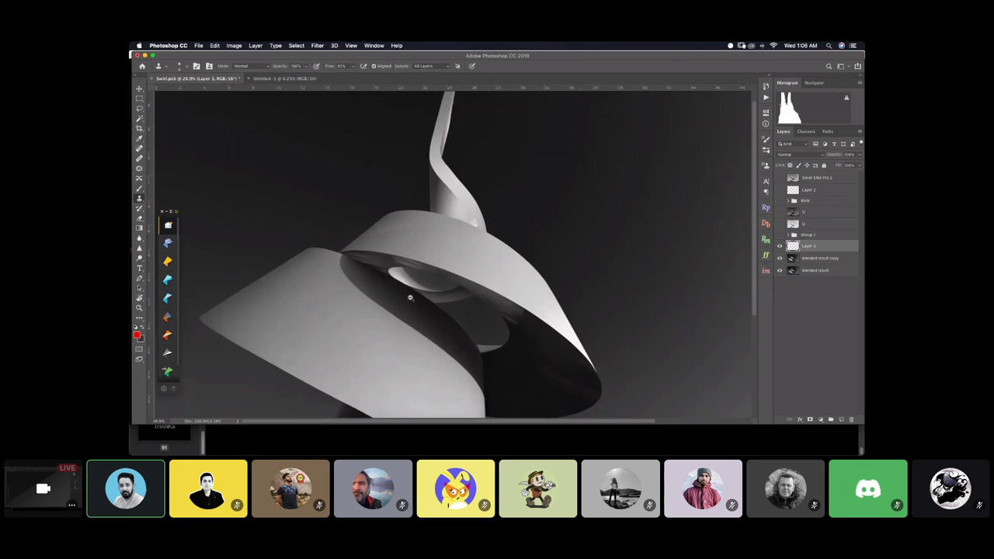
{"action": "scroll", "coordinate": [490, 200], "scroll_direction": "up", "scroll_amount": 4}
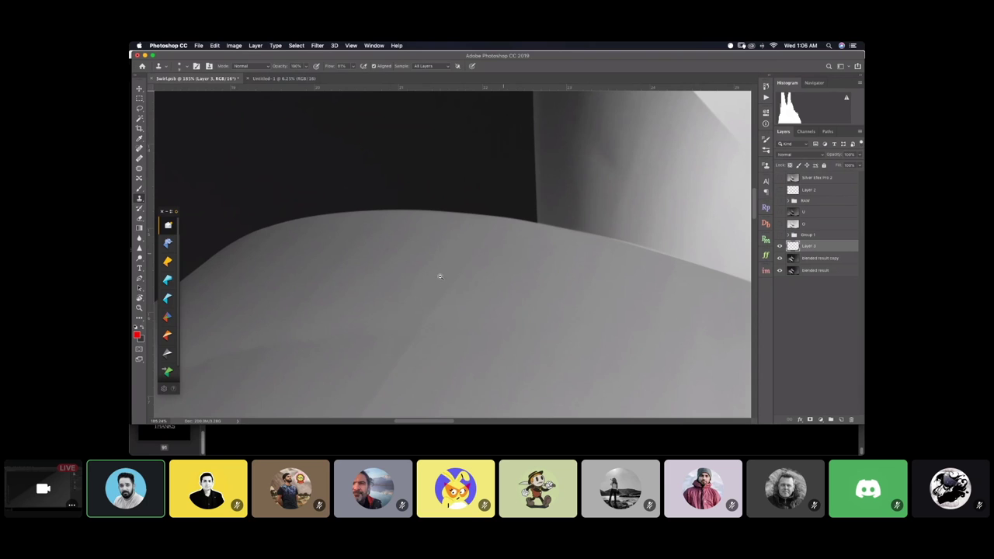
{"action": "scroll", "coordinate": [439, 278], "scroll_direction": "down", "scroll_amount": 4}
{"action": "scroll", "coordinate": [598, 224], "scroll_direction": "up", "scroll_amount": 3}
{"action": "scroll", "coordinate": [486, 253], "scroll_direction": "down", "scroll_amount": 1}
{"action": "scroll", "coordinate": [494, 199], "scroll_direction": "down", "scroll_amount": 6}
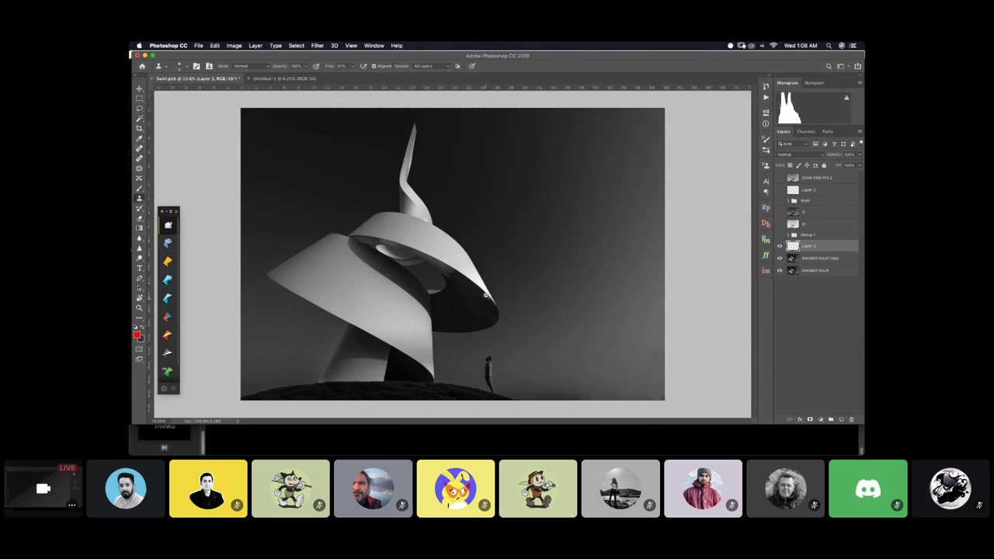
{"action": "scroll", "coordinate": [524, 232], "scroll_direction": "up", "scroll_amount": 8}
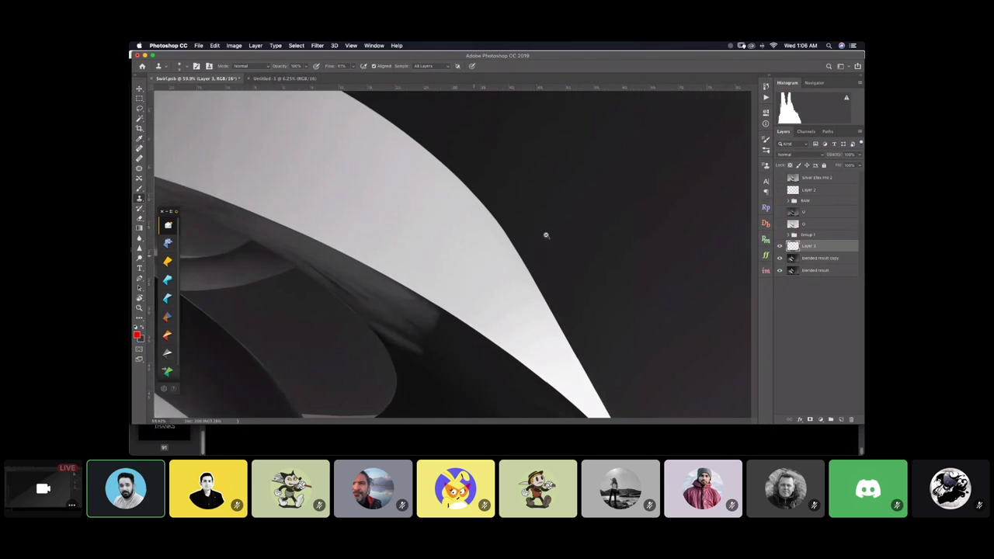
{"action": "scroll", "coordinate": [555, 229], "scroll_direction": "down", "scroll_amount": 7}
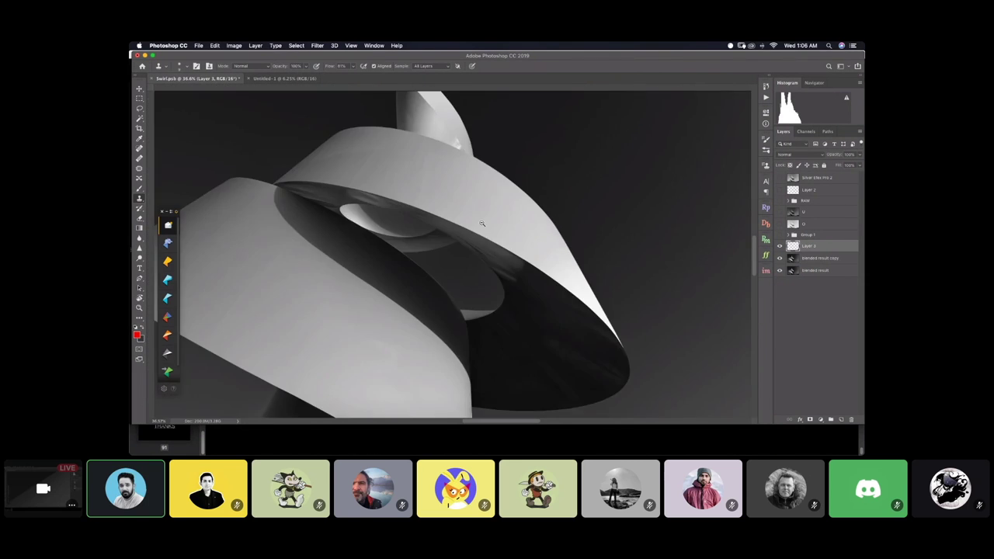
{"action": "scroll", "coordinate": [486, 275], "scroll_direction": "up", "scroll_amount": 3}
{"action": "scroll", "coordinate": [485, 275], "scroll_direction": "up", "scroll_amount": 4}
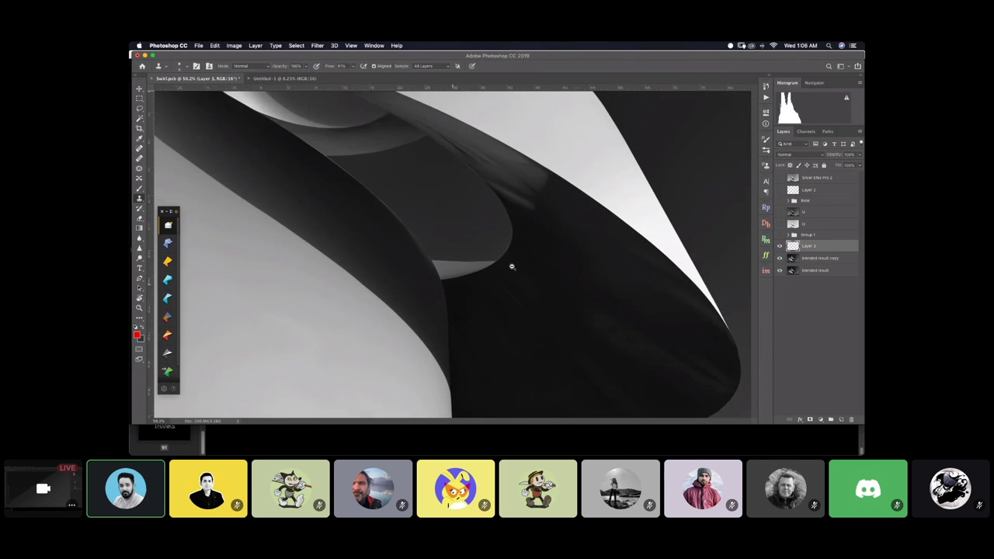
{"action": "scroll", "coordinate": [412, 187], "scroll_direction": "down", "scroll_amount": 2}
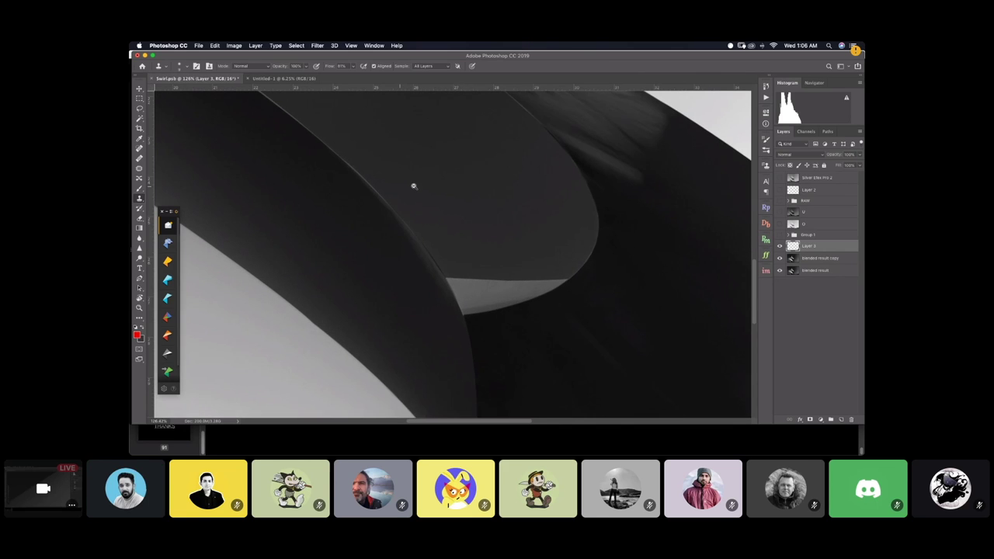
{"action": "scroll", "coordinate": [422, 208], "scroll_direction": "up", "scroll_amount": 3}
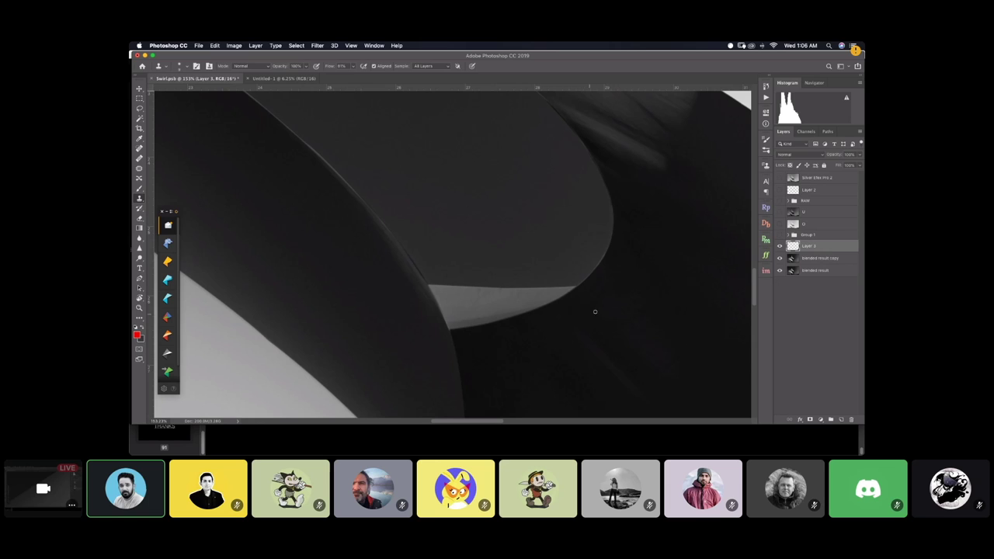
{"action": "scroll", "coordinate": [548, 245], "scroll_direction": "down", "scroll_amount": 2}
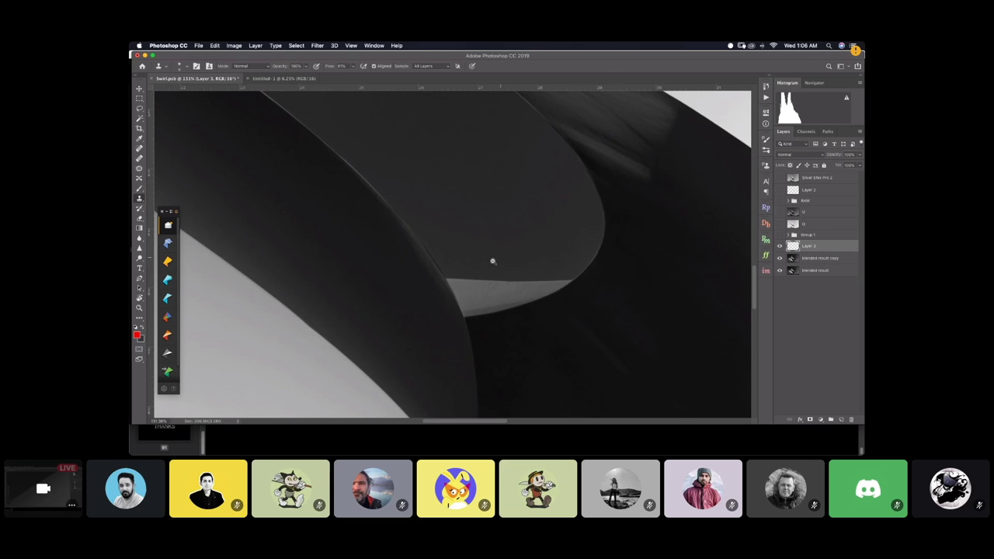
{"action": "scroll", "coordinate": [488, 261], "scroll_direction": "down", "scroll_amount": 5}
{"action": "scroll", "coordinate": [458, 276], "scroll_direction": "down", "scroll_amount": 3}
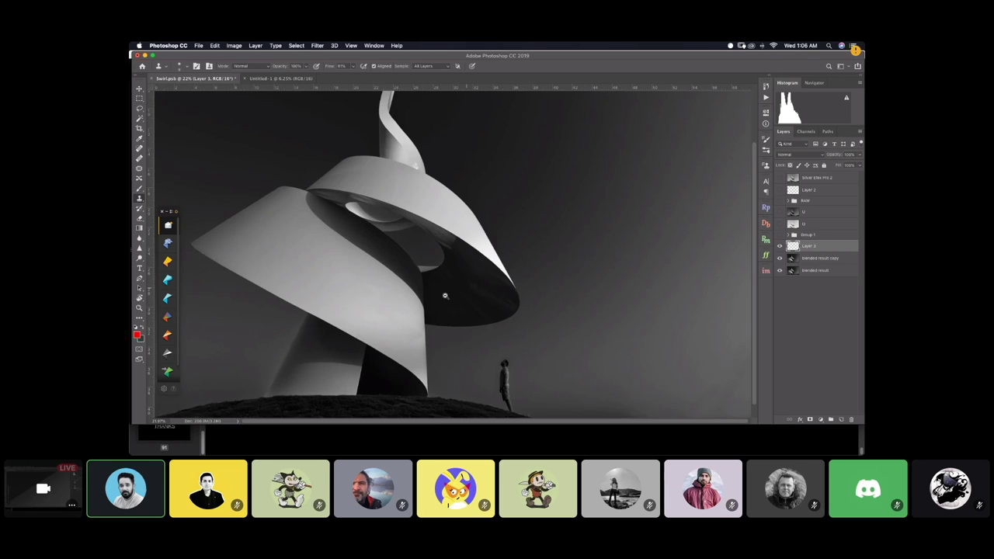
{"action": "scroll", "coordinate": [528, 257], "scroll_direction": "down", "scroll_amount": 2}
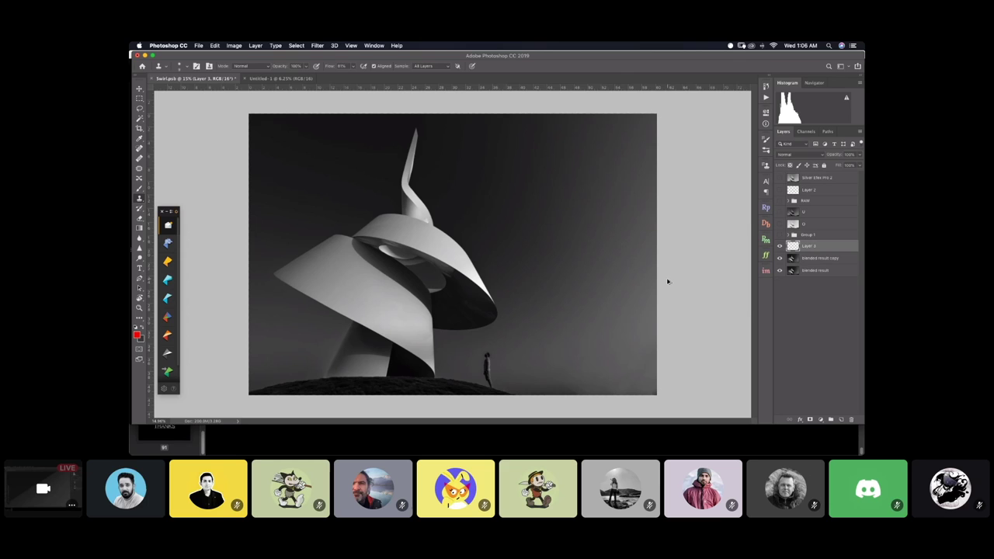
Stamp all visible layers into a new layer and try a uniform, monochromatic Add Noise filter on it
{"action": "key", "text": "super+alt+shift+e"}
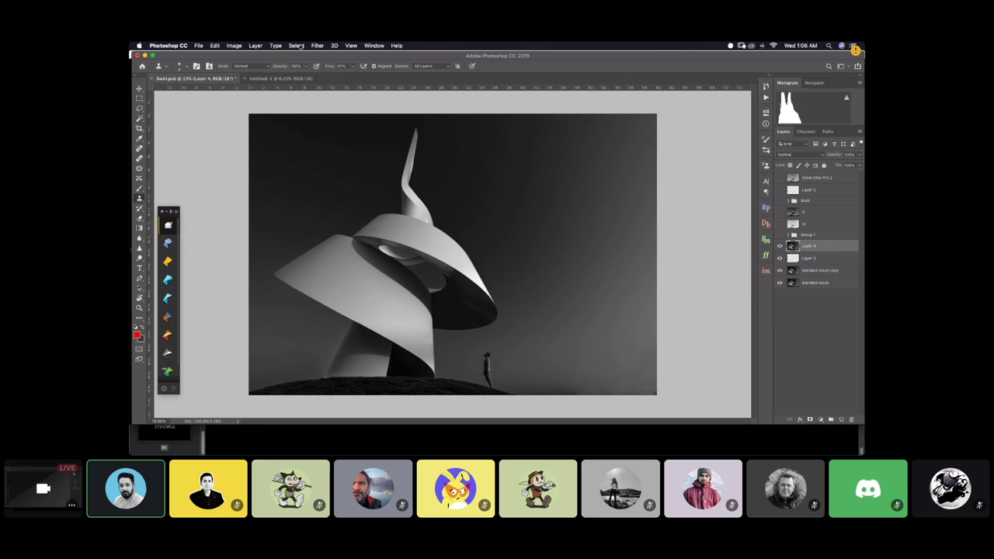
{"action": "left_click", "coordinate": [317, 46]}
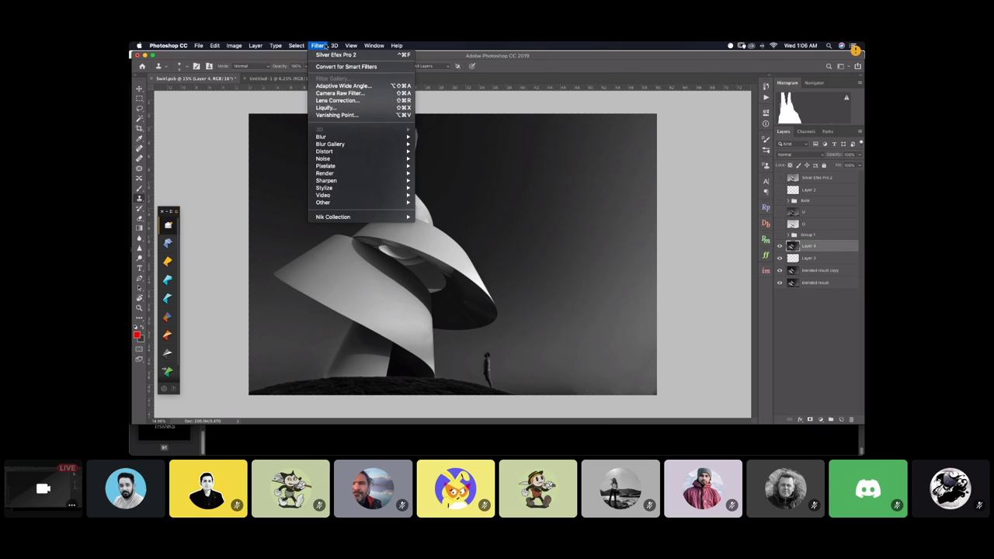
{"action": "mouse_move", "coordinate": [351, 153]}
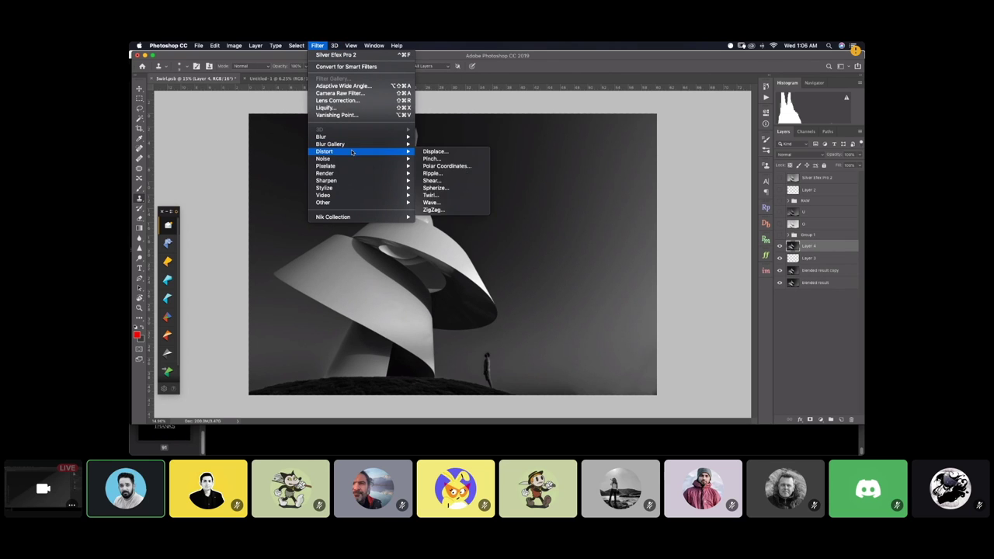
{"action": "left_click", "coordinate": [464, 159]}
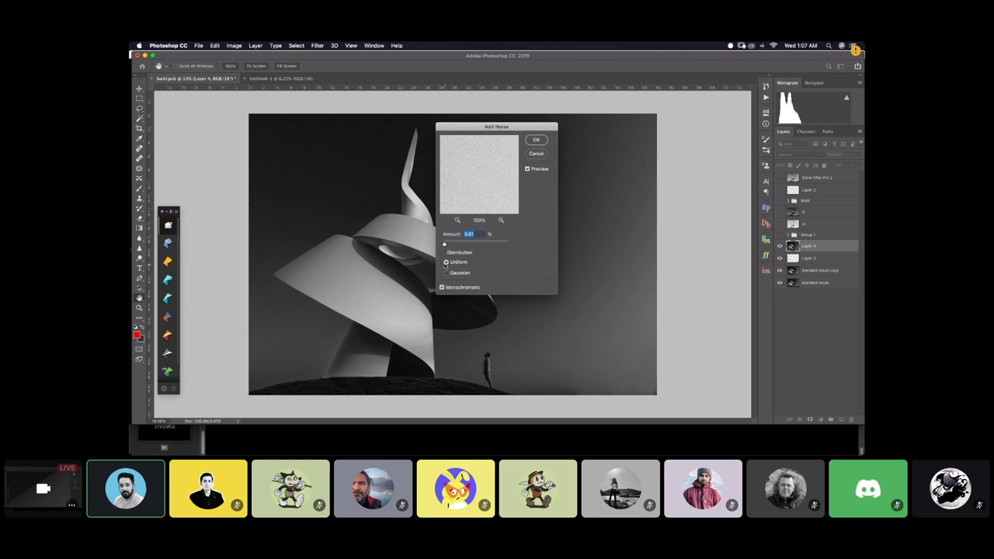
{"action": "left_click", "coordinate": [536, 140]}
{"action": "left_click_drag", "start_coordinate": [547, 204], "coordinate": [584, 189]}
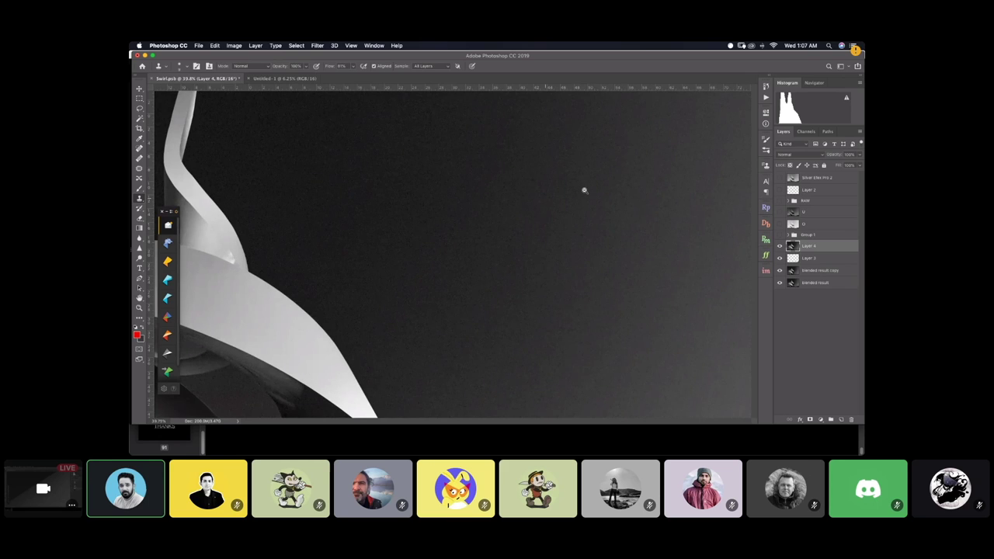
{"action": "key", "text": "super+0"}
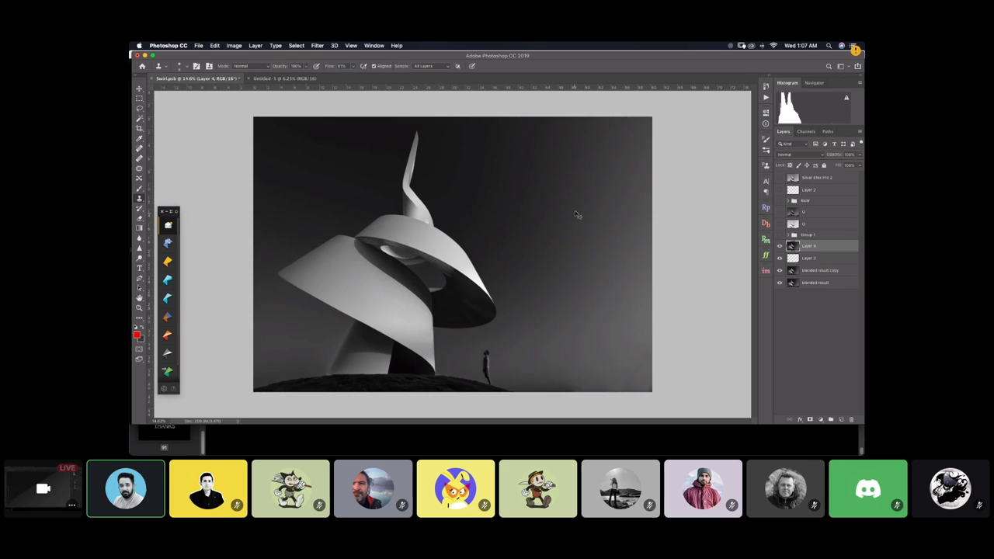
Apply Add Noise to the stamped layer at a lower amount, with uniform distribution and monochromatic noise
{"action": "left_click", "coordinate": [316, 45]}
{"action": "mouse_move", "coordinate": [349, 158]}
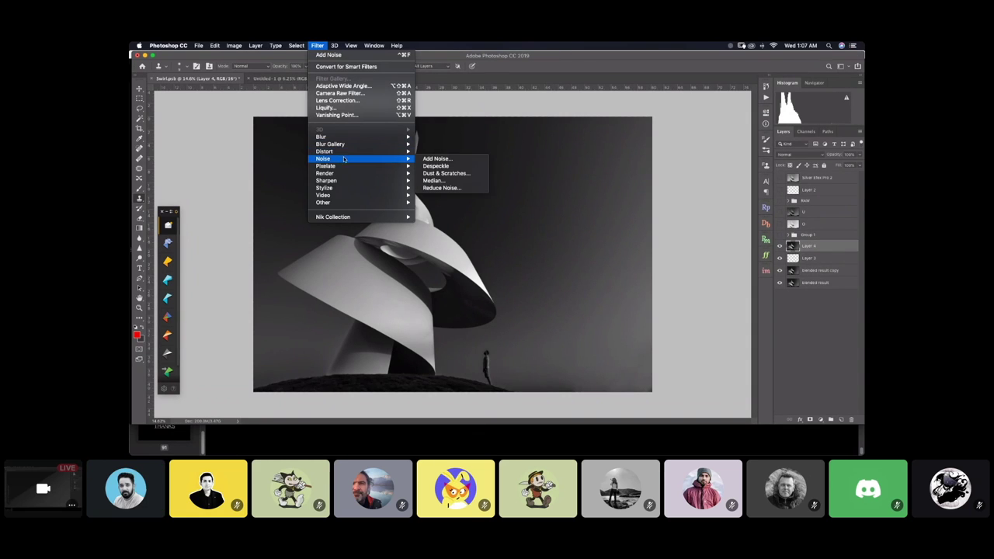
{"action": "left_click", "coordinate": [443, 160]}
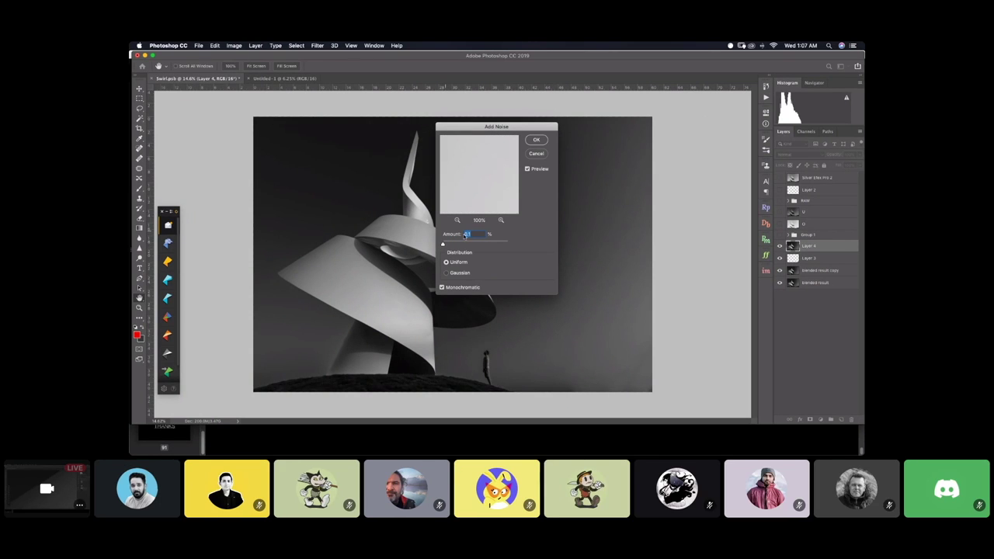
{"action": "left_click", "coordinate": [535, 140]}
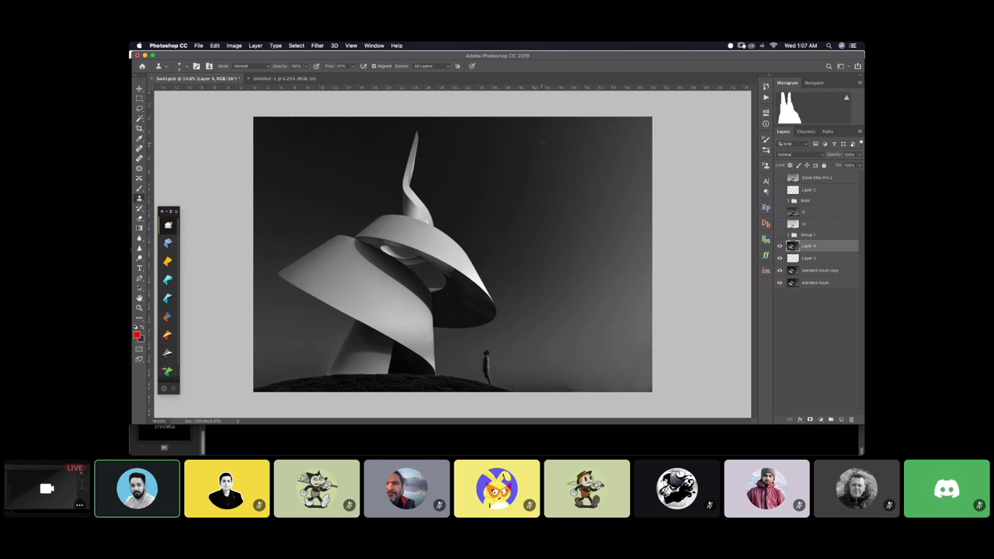
Inspect the stamped layer's noise in the sky beside the sculpture up close and across the whole image
{"action": "scroll", "coordinate": [621, 158], "scroll_direction": "up", "scroll_amount": 3}
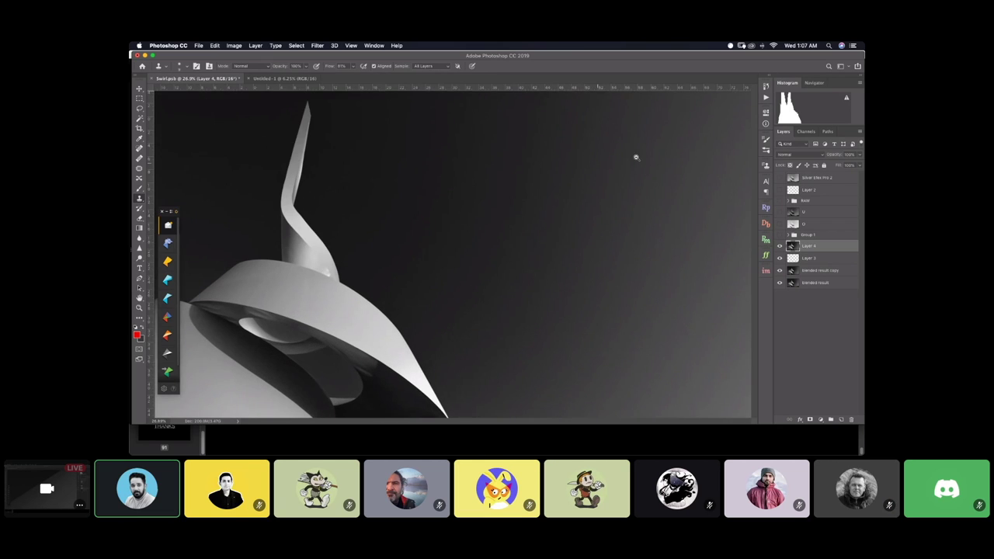
{"action": "scroll", "coordinate": [435, 270], "scroll_direction": "down", "scroll_amount": 2}
{"action": "scroll", "coordinate": [654, 144], "scroll_direction": "down", "scroll_amount": 1}
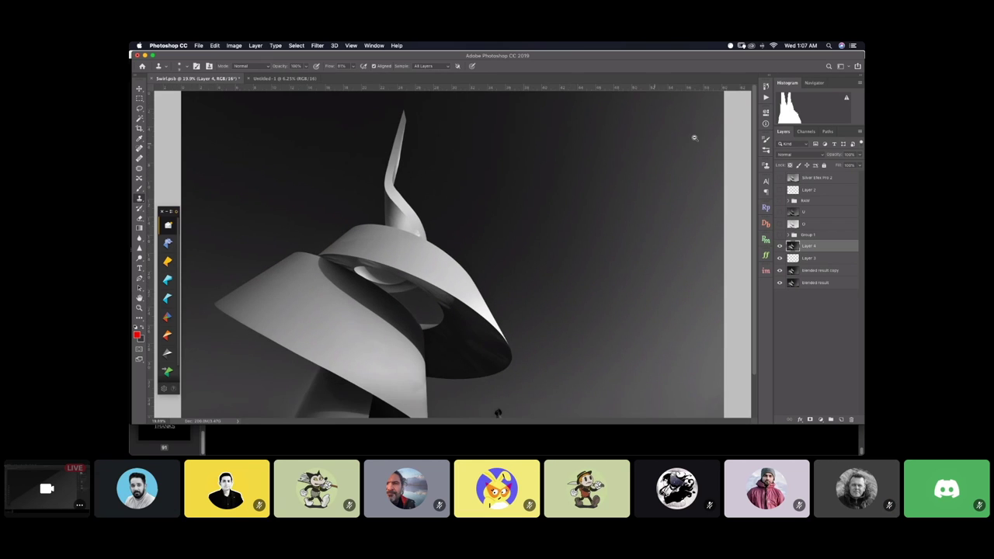
{"action": "scroll", "coordinate": [639, 138], "scroll_direction": "up", "scroll_amount": 2}
{"action": "scroll", "coordinate": [674, 134], "scroll_direction": "up", "scroll_amount": 2}
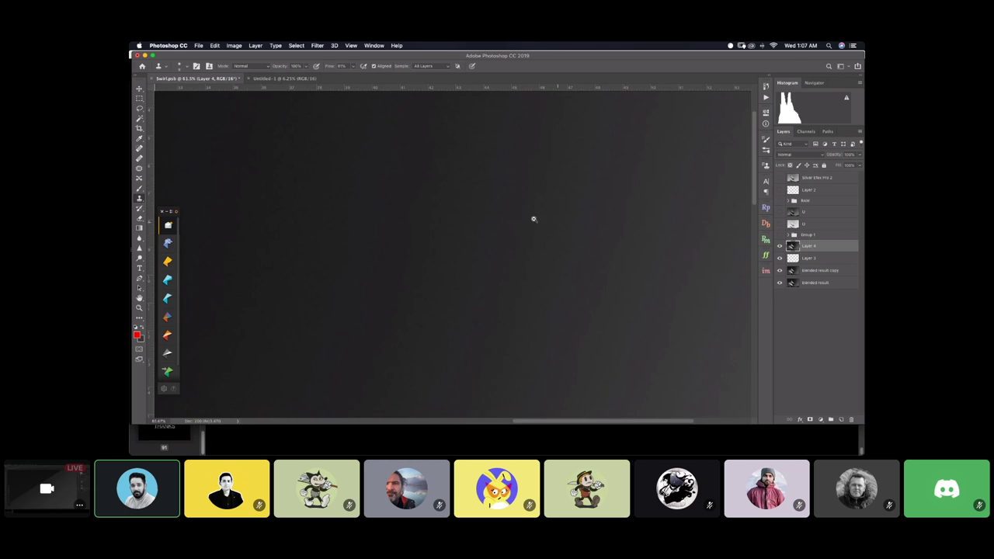
{"action": "scroll", "coordinate": [543, 194], "scroll_direction": "down", "scroll_amount": 4}
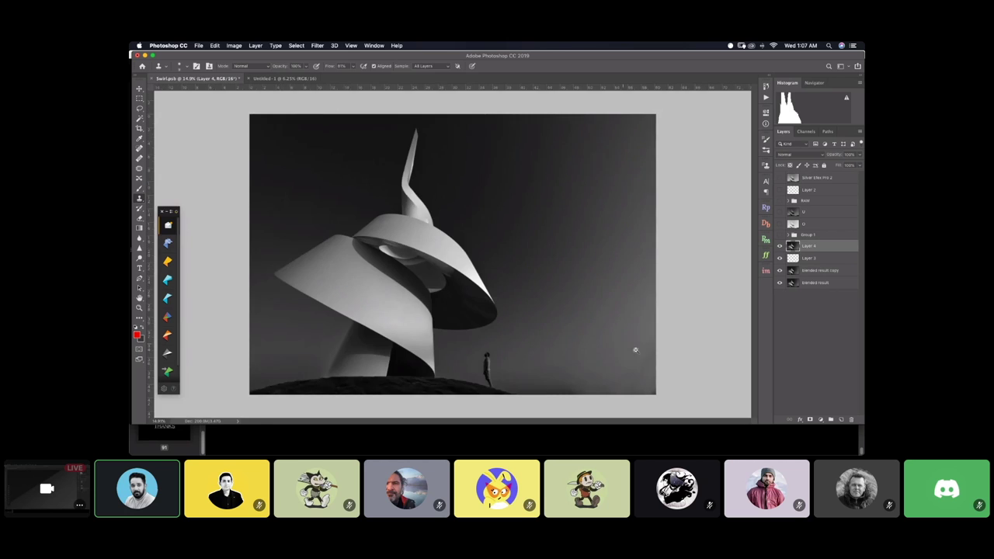
{"action": "scroll", "coordinate": [637, 348], "scroll_direction": "up", "scroll_amount": 1}
{"action": "scroll", "coordinate": [660, 333], "scroll_direction": "up", "scroll_amount": 1}
Compare the image with the noisy stamped layer hidden and shown, examining the spire and the surrounding sky
{"action": "left_click", "coordinate": [780, 246]}
{"action": "scroll", "coordinate": [419, 288], "scroll_direction": "down", "scroll_amount": 2}
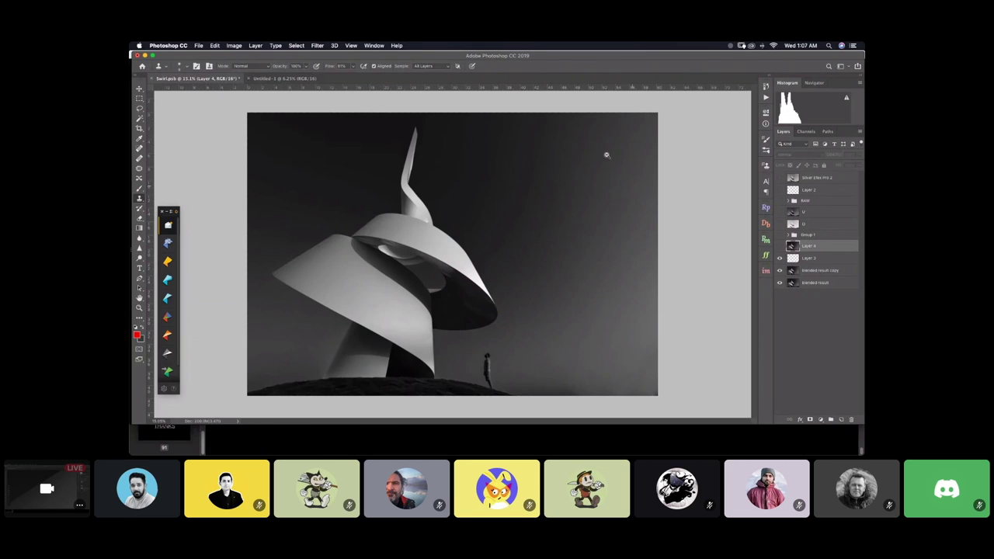
{"action": "scroll", "coordinate": [451, 138], "scroll_direction": "down", "scroll_amount": 1}
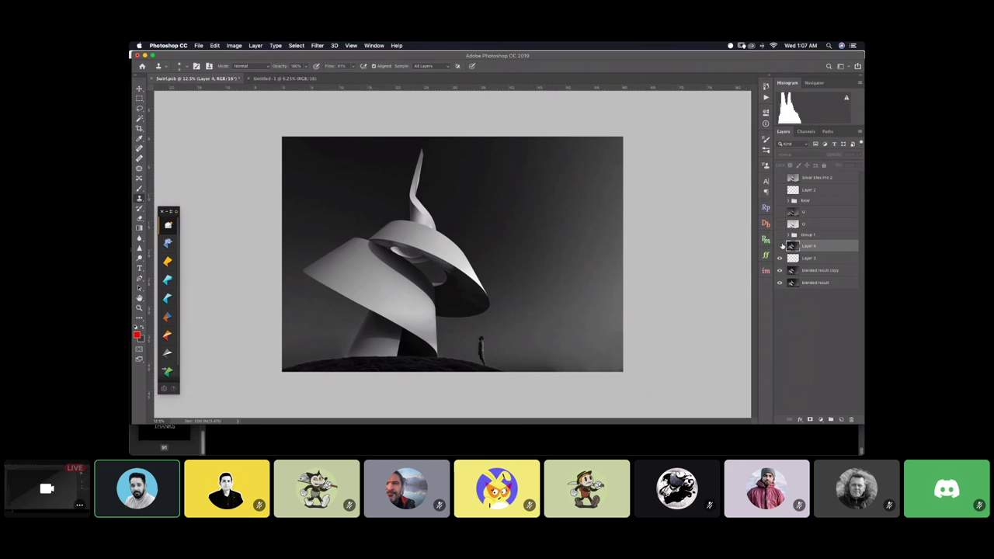
{"action": "left_click_drag", "start_coordinate": [474, 155], "coordinate": [595, 139]}
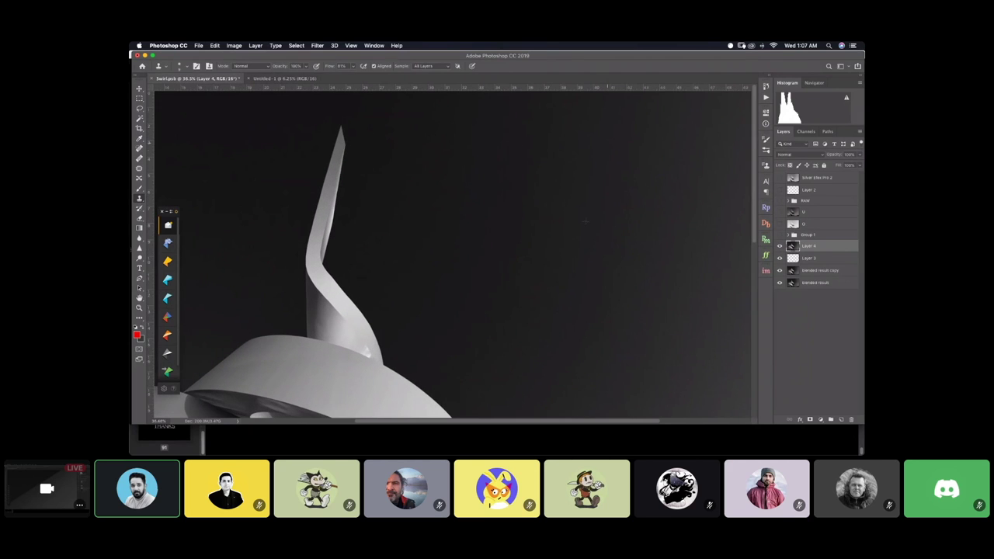
{"action": "mouse_move", "coordinate": [513, 221]}
{"action": "left_mouse_down"}
{"action": "mouse_move", "coordinate": [483, 205]}
{"action": "mouse_move", "coordinate": [446, 247]}
{"action": "mouse_move", "coordinate": [437, 232]}
{"action": "mouse_move", "coordinate": [575, 228]}
{"action": "left_mouse_up"}
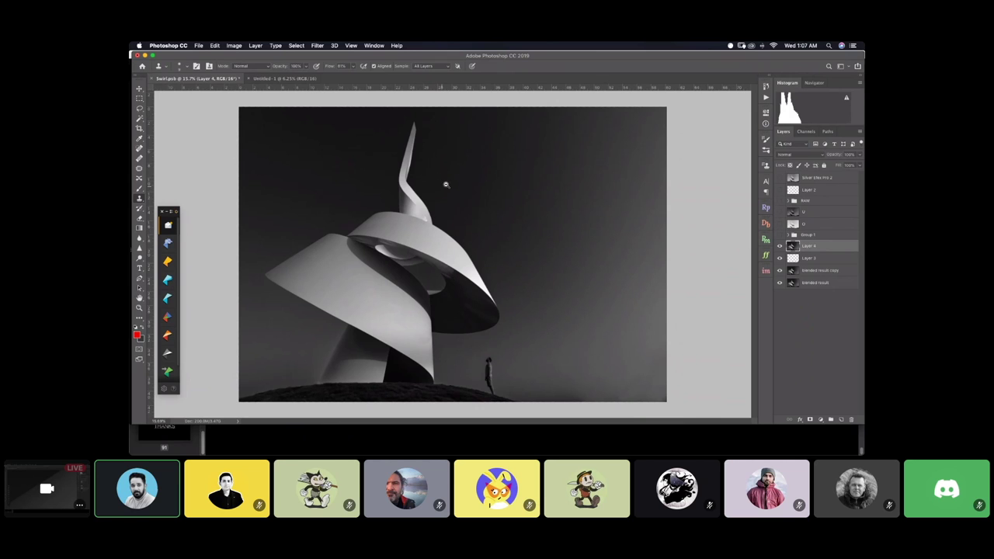
{"action": "left_click_drag", "start_coordinate": [444, 184], "coordinate": [569, 196]}
{"action": "mouse_move", "coordinate": [480, 247]}
{"action": "left_mouse_down"}
{"action": "mouse_move", "coordinate": [455, 243]}
{"action": "mouse_move", "coordinate": [478, 255]}
{"action": "left_mouse_up"}
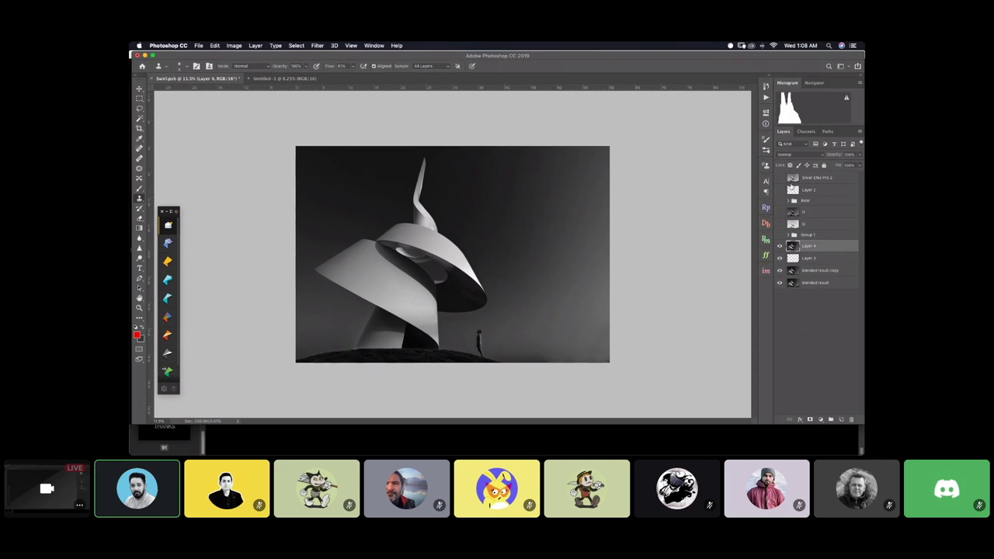
Compare the original colour photo with the black-and-white result by showing and hiding its group twice, and switch to the Discord workshop call
{"action": "left_click", "coordinate": [780, 201]}
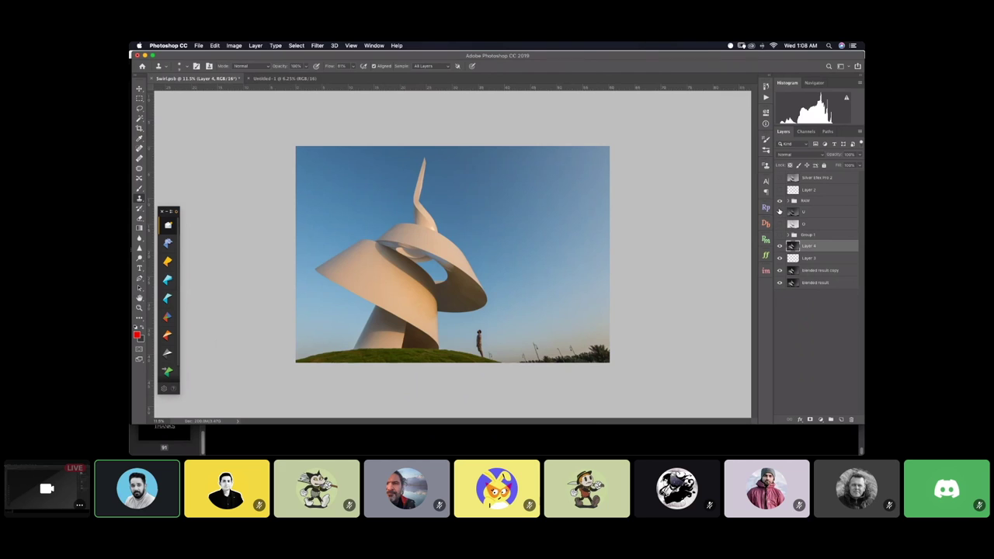
{"action": "left_click", "coordinate": [779, 202]}
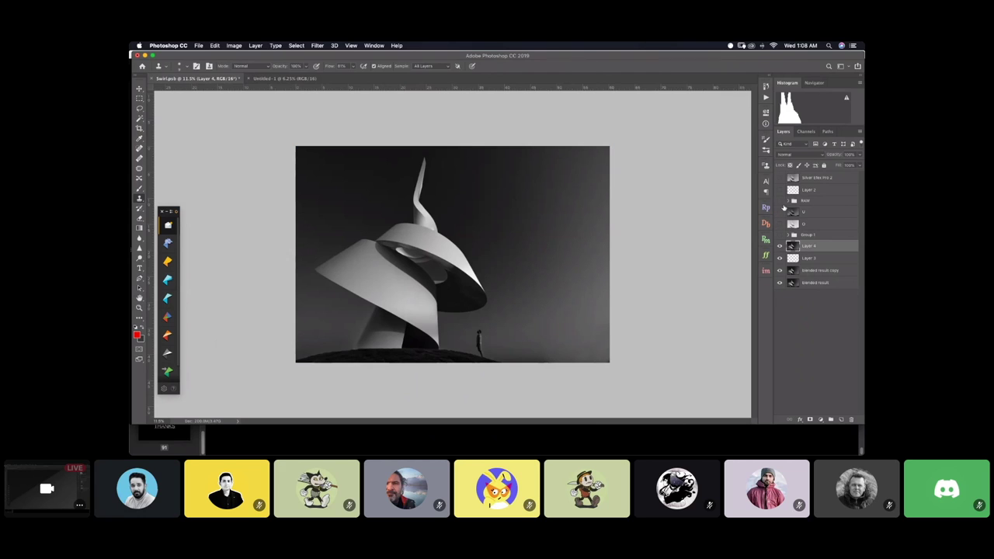
{"action": "left_click", "coordinate": [779, 201]}
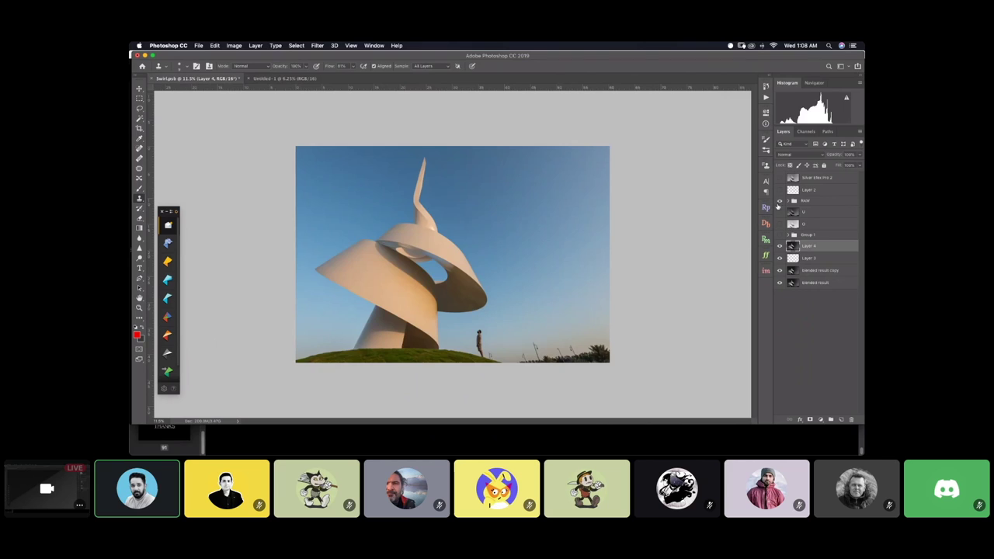
{"action": "left_click", "coordinate": [780, 202]}
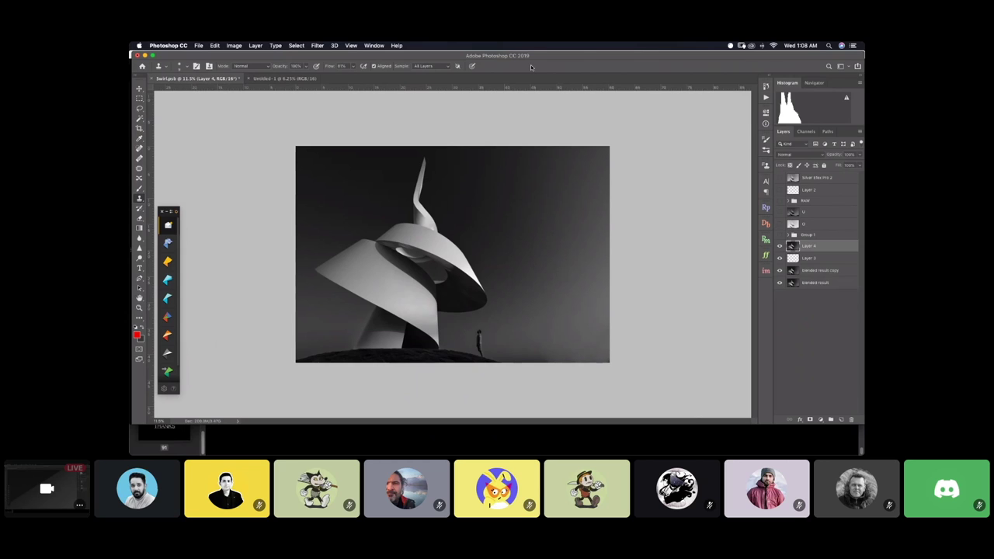
{"action": "key", "text": "super+Tab"}
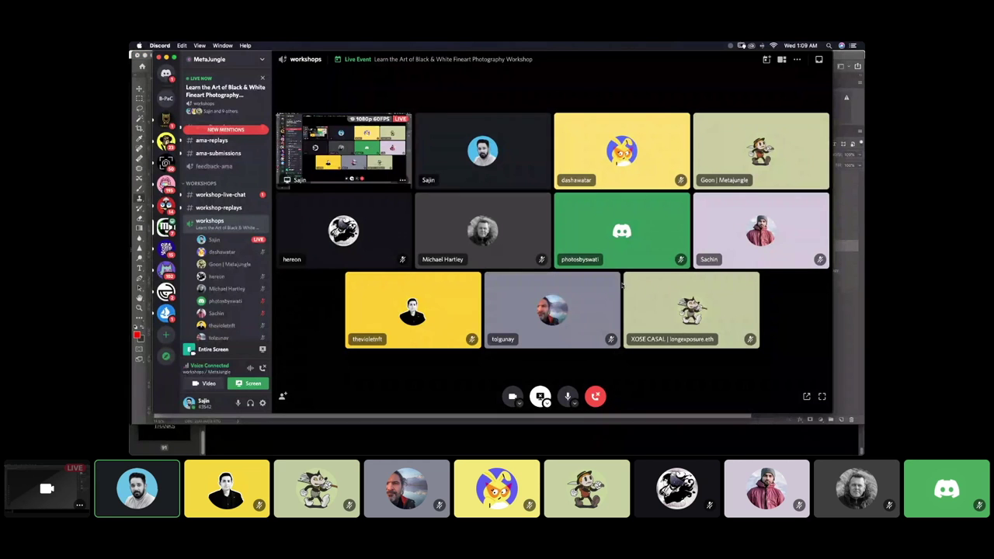